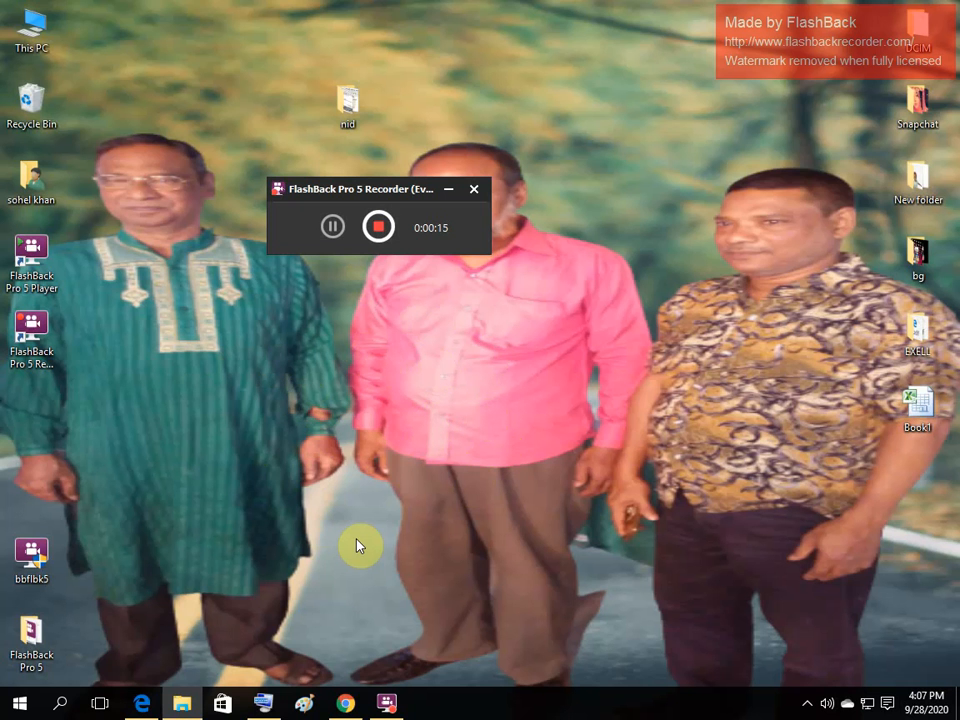
- Review the layout of the monthly salary slip in the already open PDF, and minimize its window
left_click(153, 711)
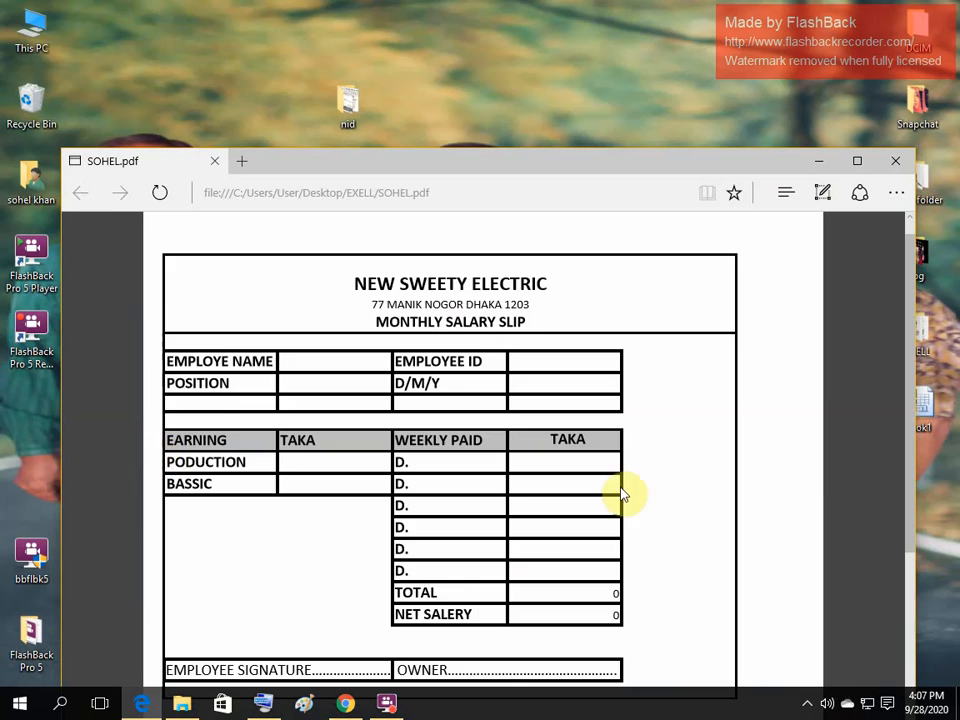
scroll(795, 489, "down", 2)
scroll(720, 468, "up", 1)
scroll(720, 468, "up", 1)
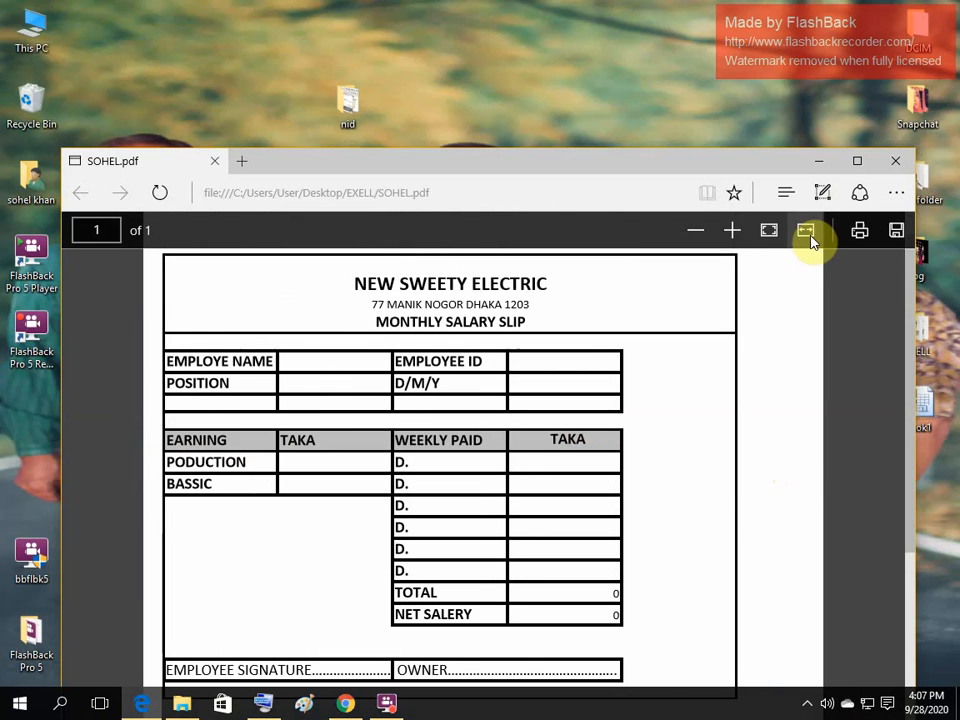
left_click(819, 168)
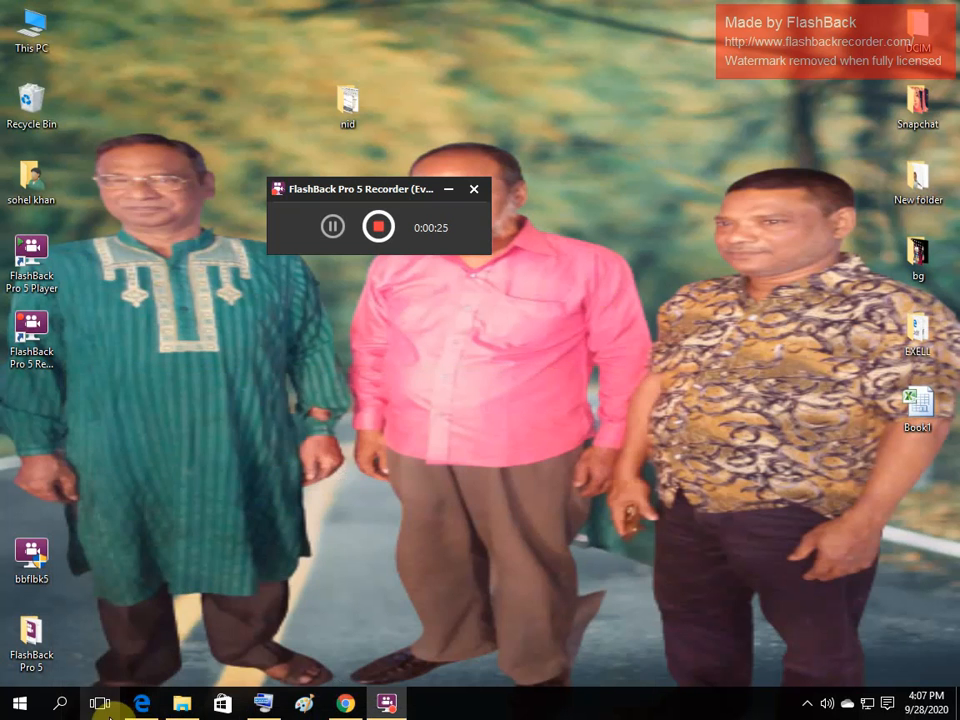
- Launch Microsoft Excel 2010 with a blank workbook and maximize its window
left_click(60, 704)
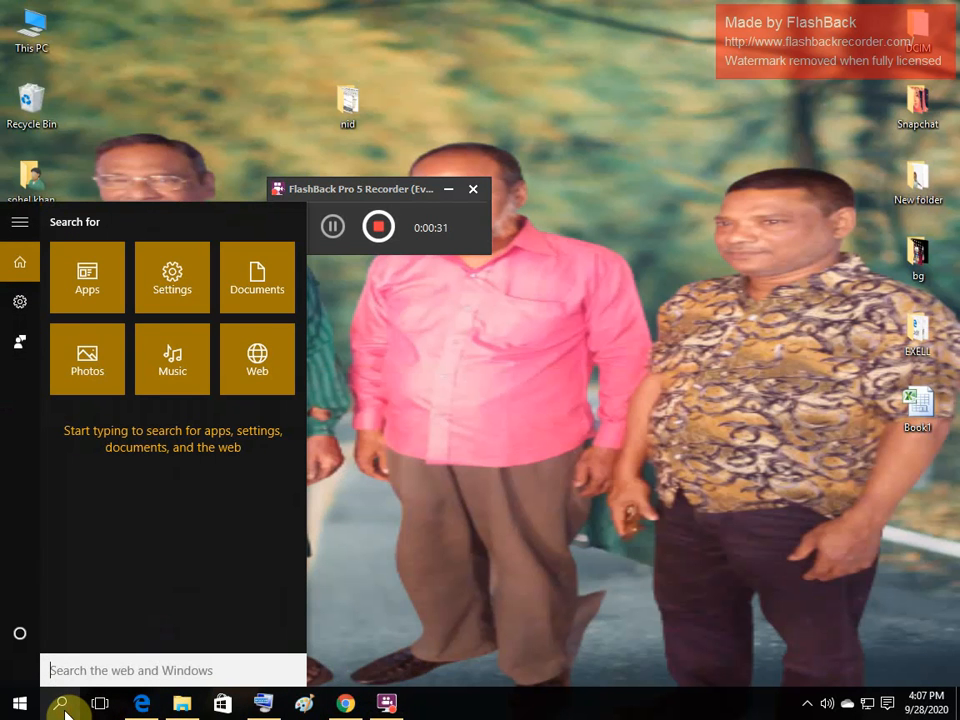
type("exe")
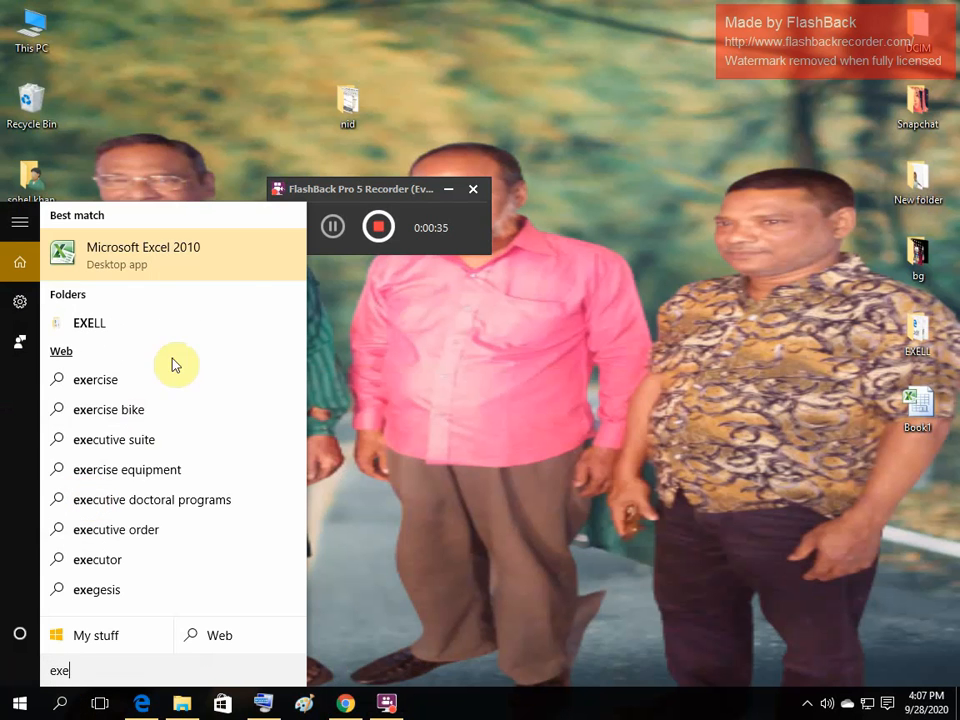
left_click(113, 255)
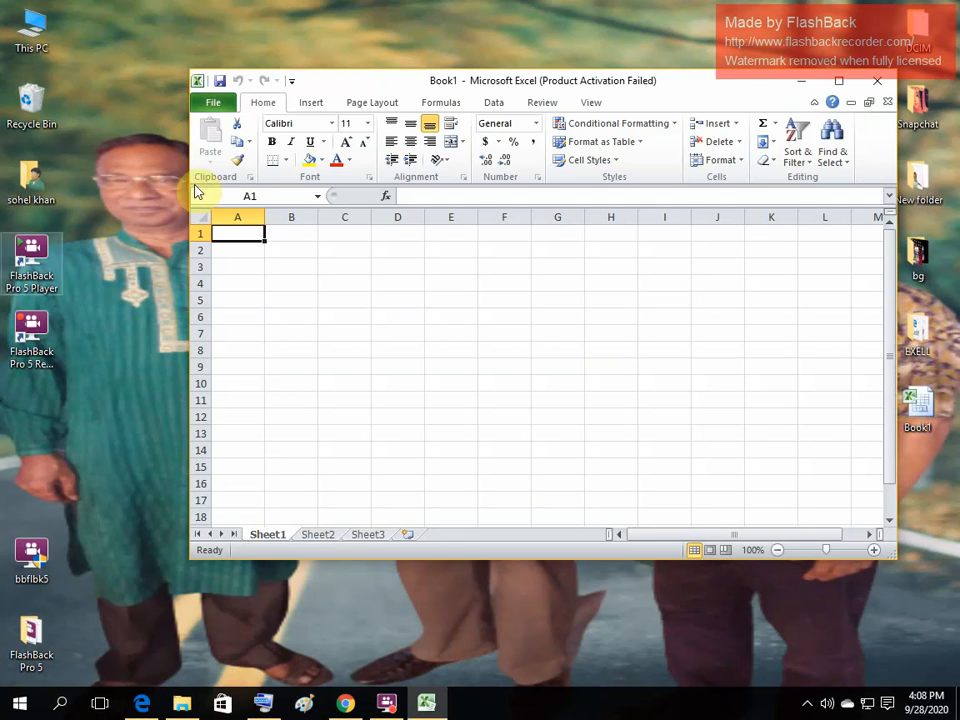
left_click(836, 83)
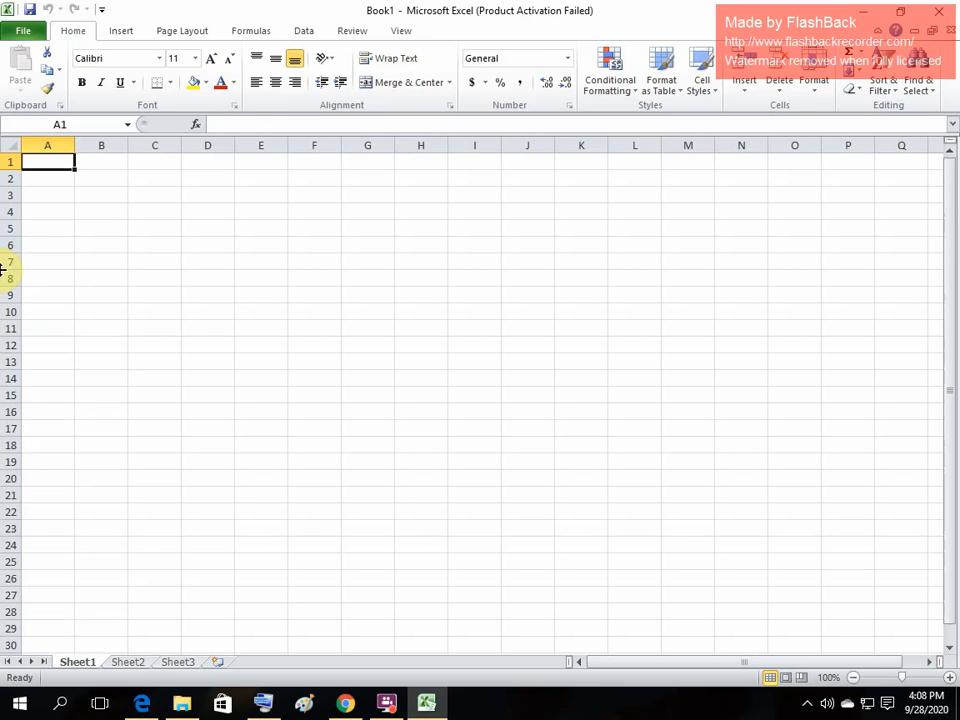
- Display the blank sheet in Page Layout view
left_click(402, 32)
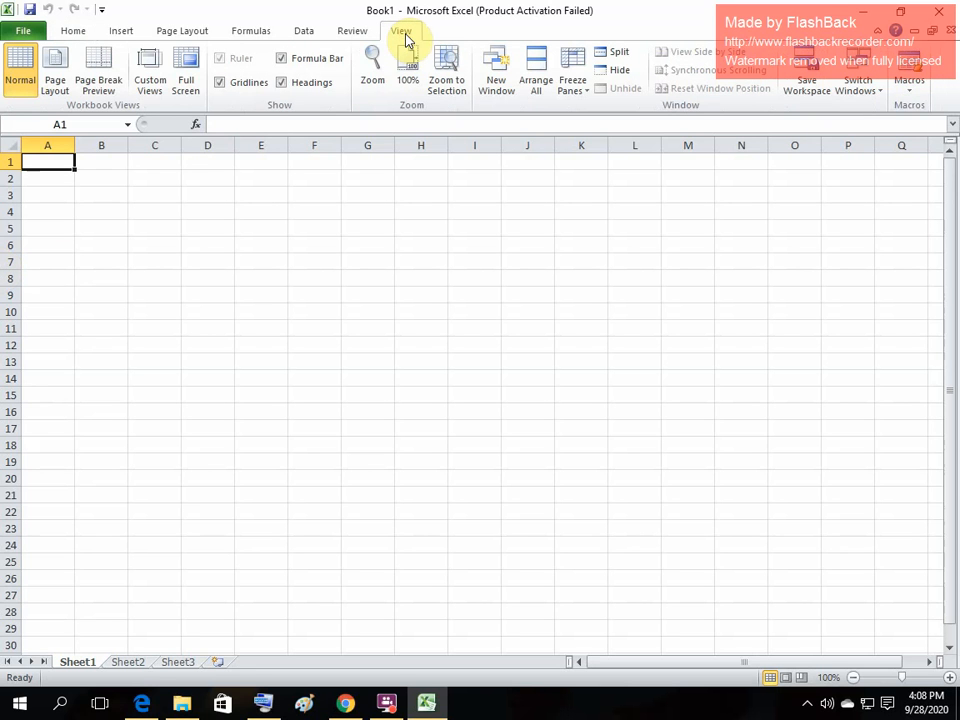
left_click(57, 68)
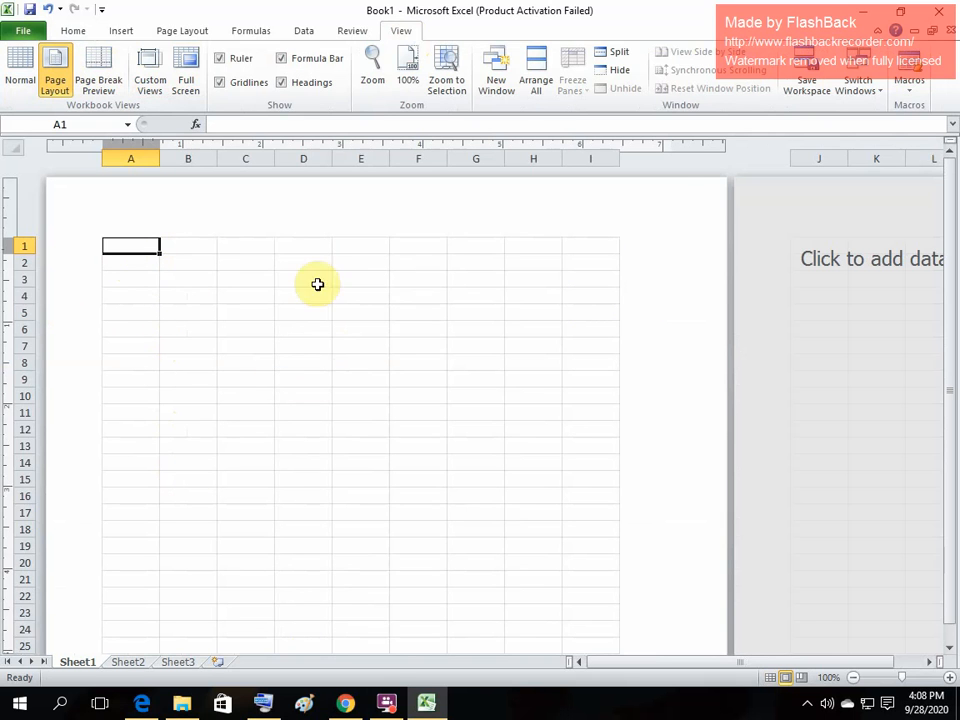
left_click(648, 509)
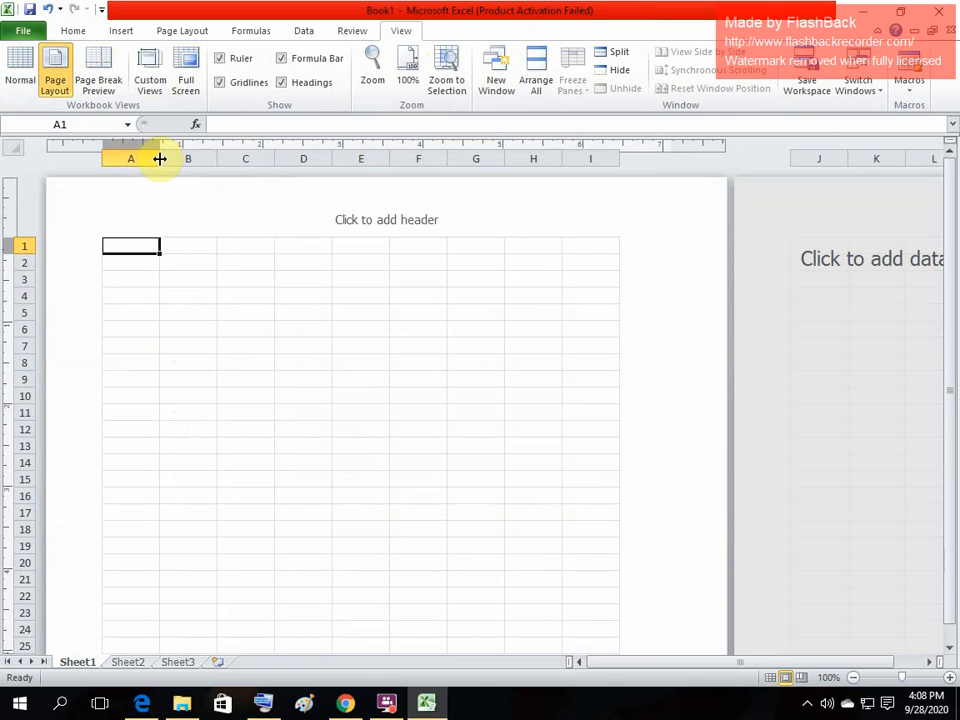
- Widen columns A, B, C and D equally to about twice their default width
left_click_drag(160, 159, 217, 174)
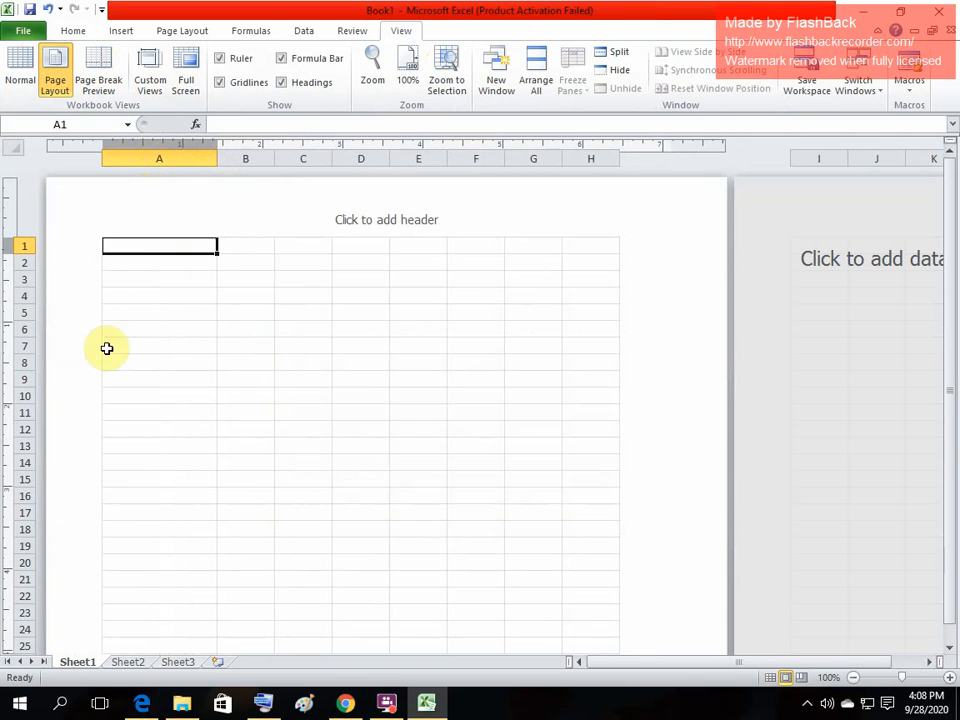
left_click(251, 249)
left_click_drag(273, 158, 450, 176)
left_click(362, 245)
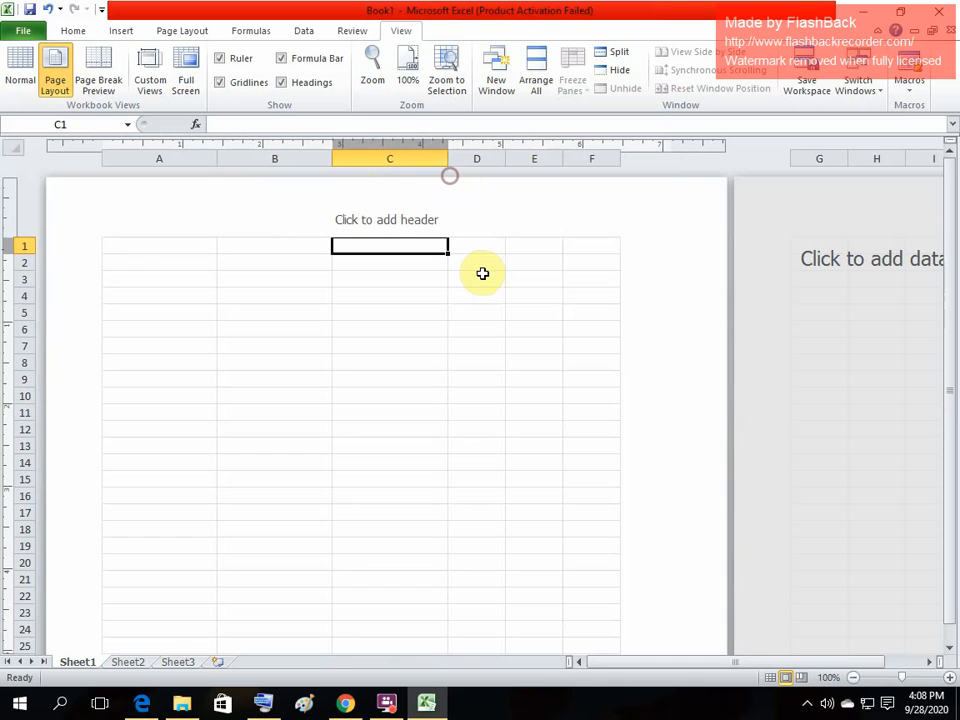
left_click(488, 245)
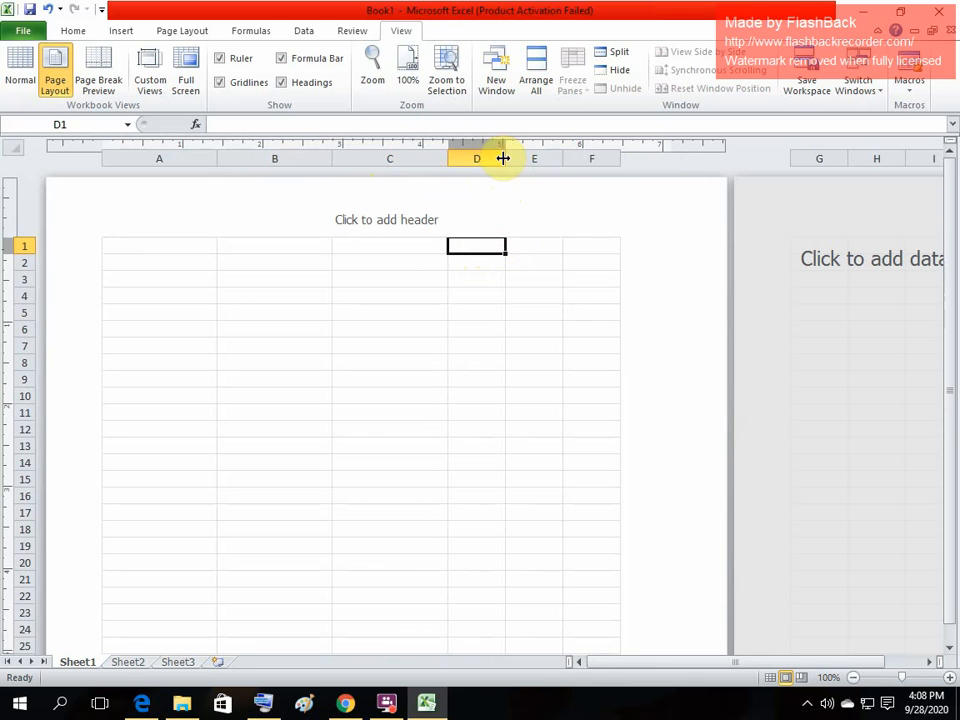
left_click_drag(503, 158, 562, 180)
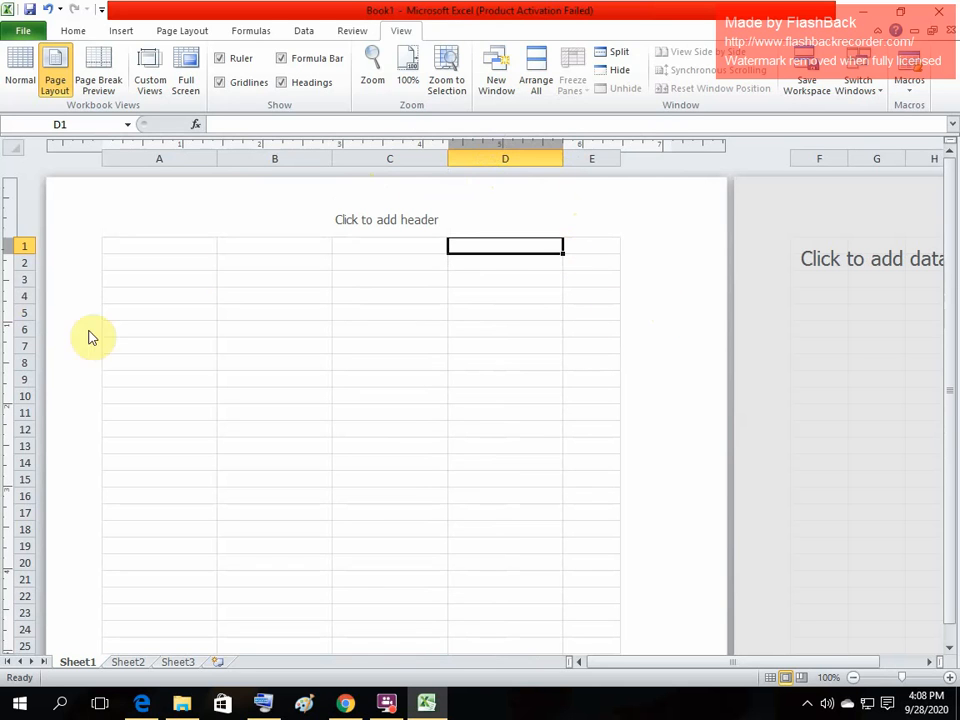
- Merge and center cells A1 to D1 for the company title
left_click(180, 246)
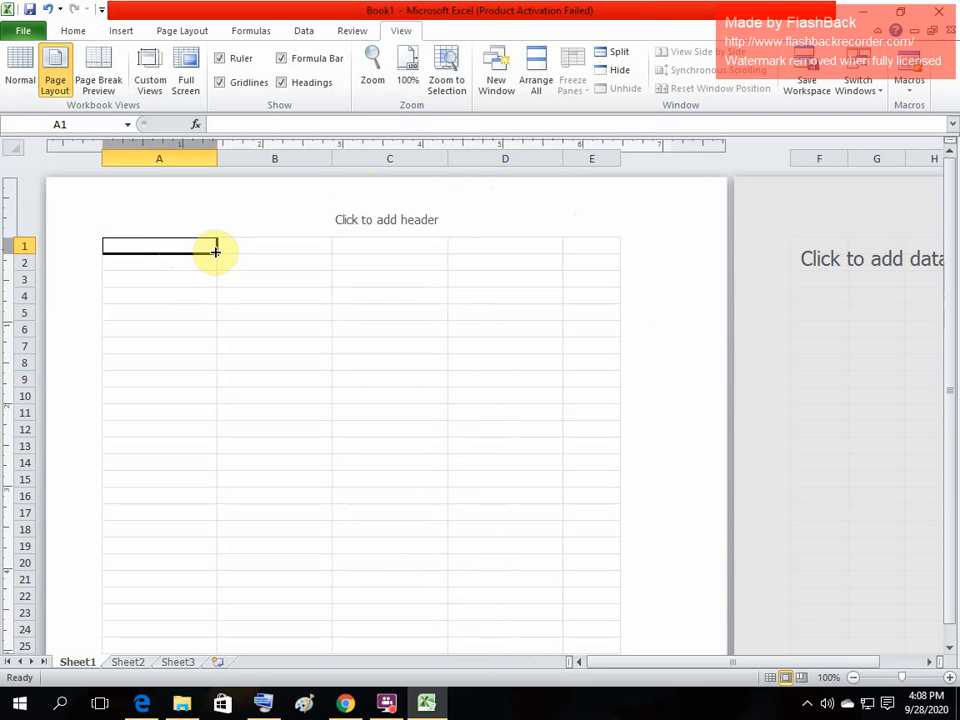
left_click_drag(215, 251, 519, 256)
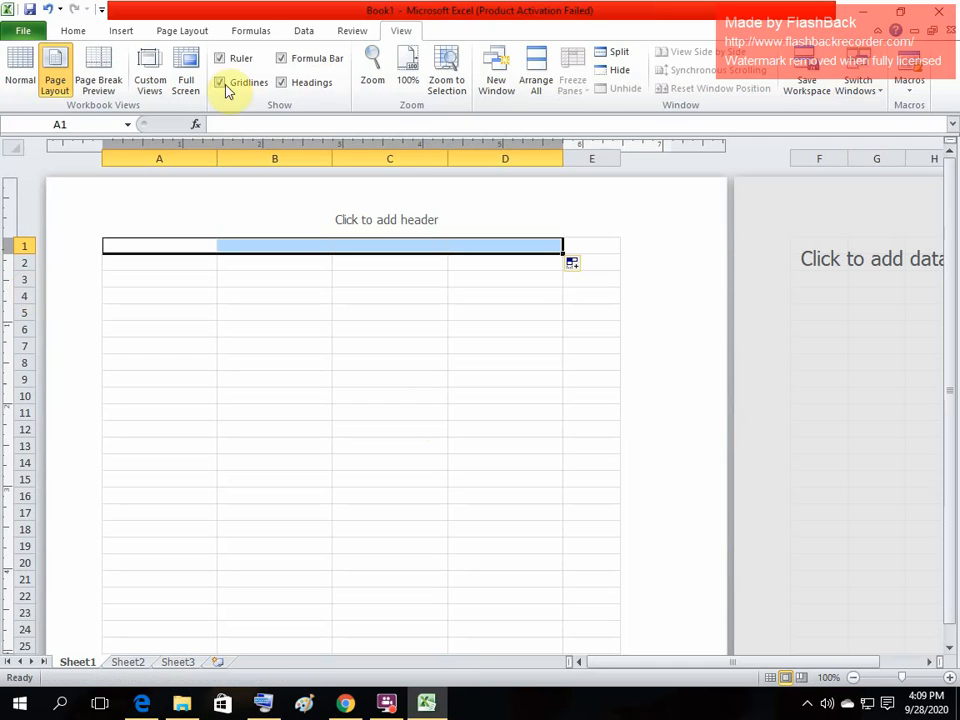
left_click(75, 31)
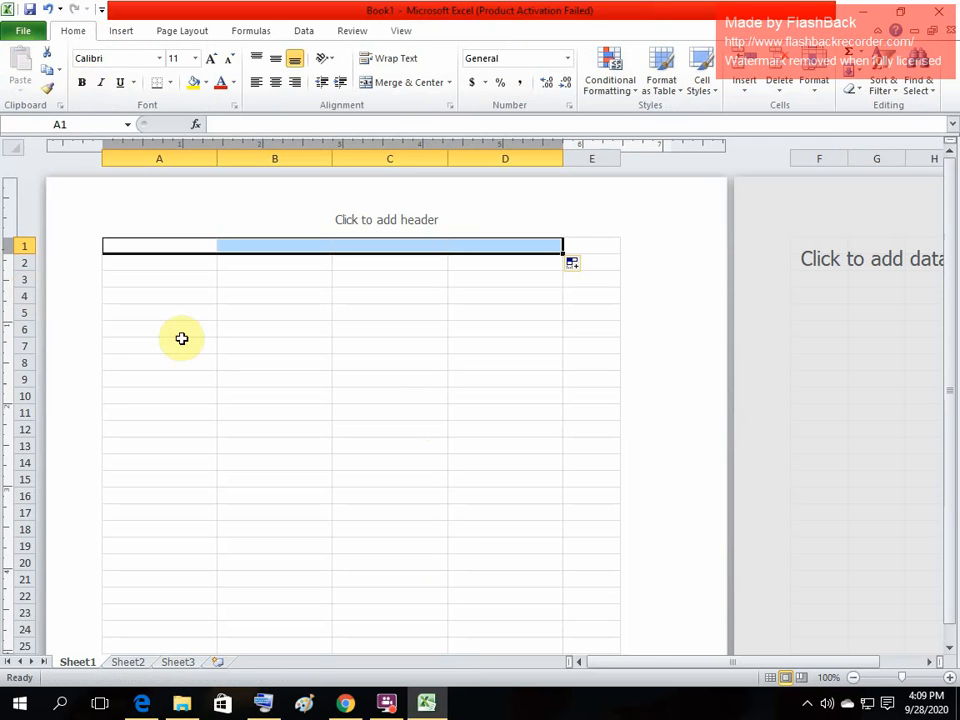
left_click(409, 86)
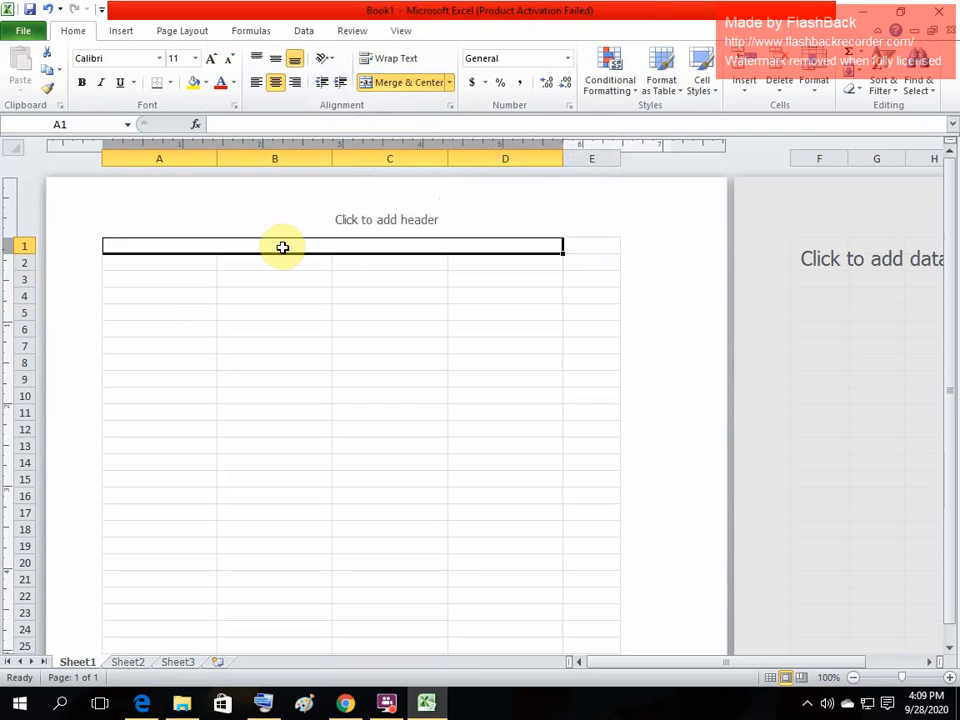
- Enter the title "bdtechsay10" in the merged cell in row 1, using the On-Screen Keyboard for missing letters
type("s")
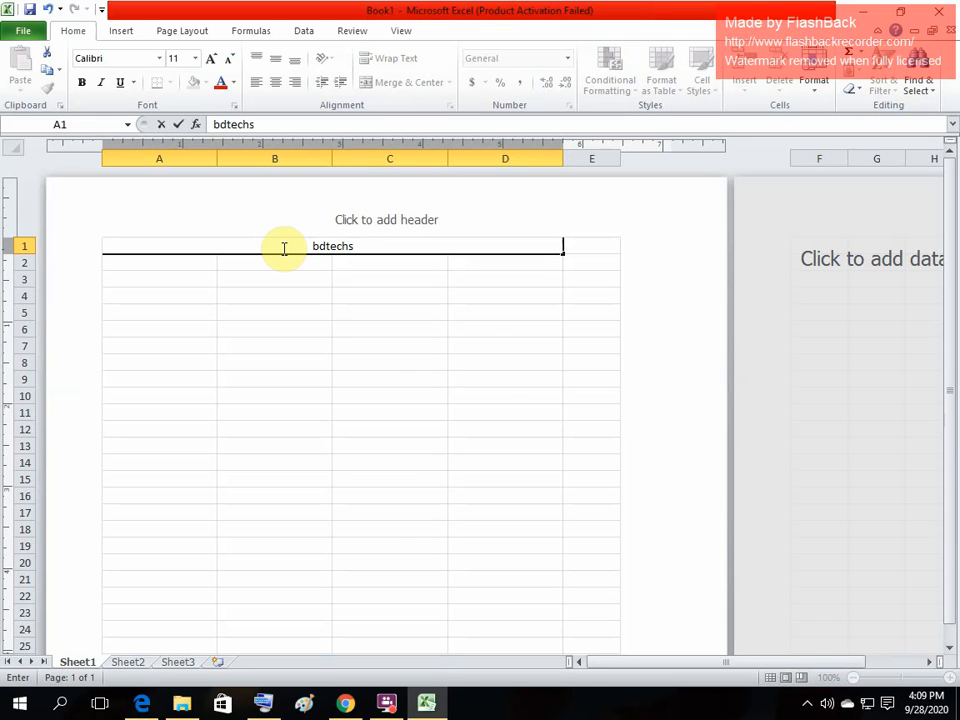
left_click(263, 705)
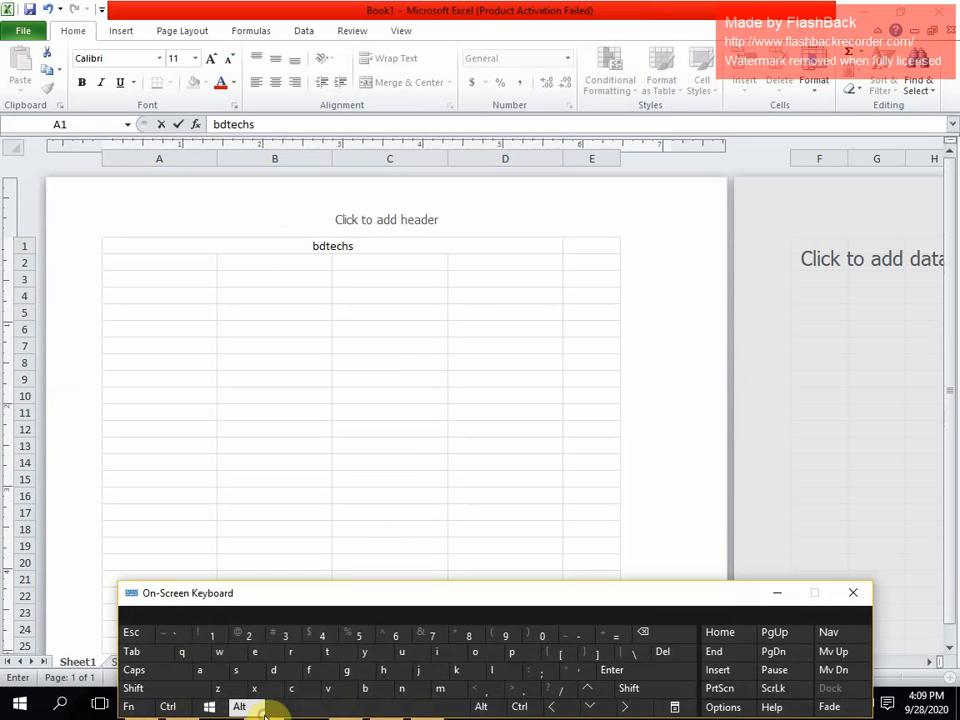
left_click(410, 238)
left_click(205, 670)
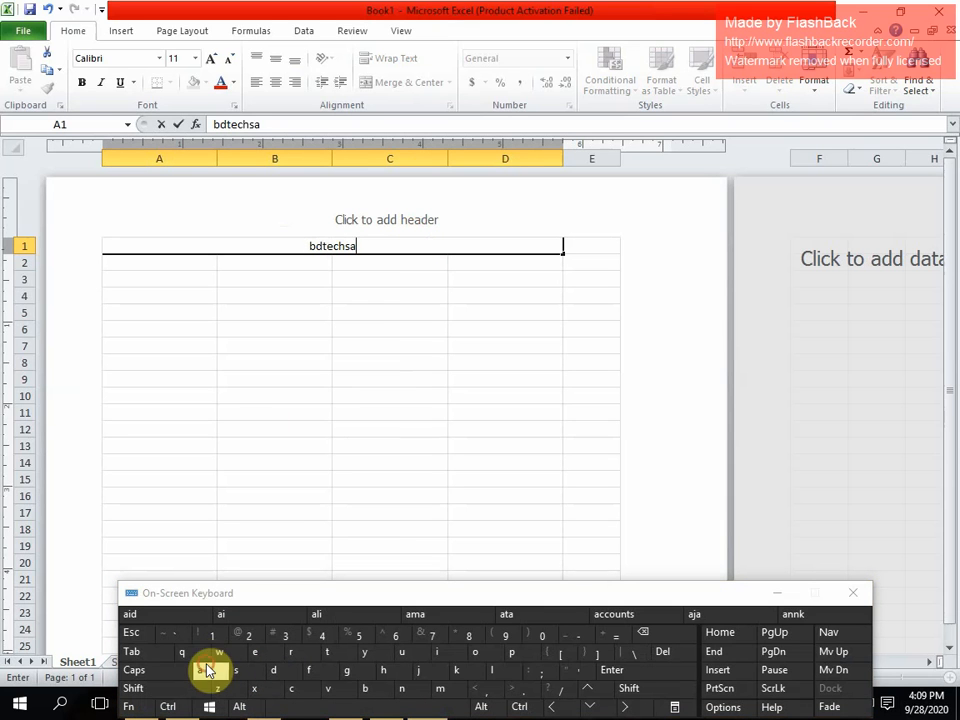
left_click(365, 654)
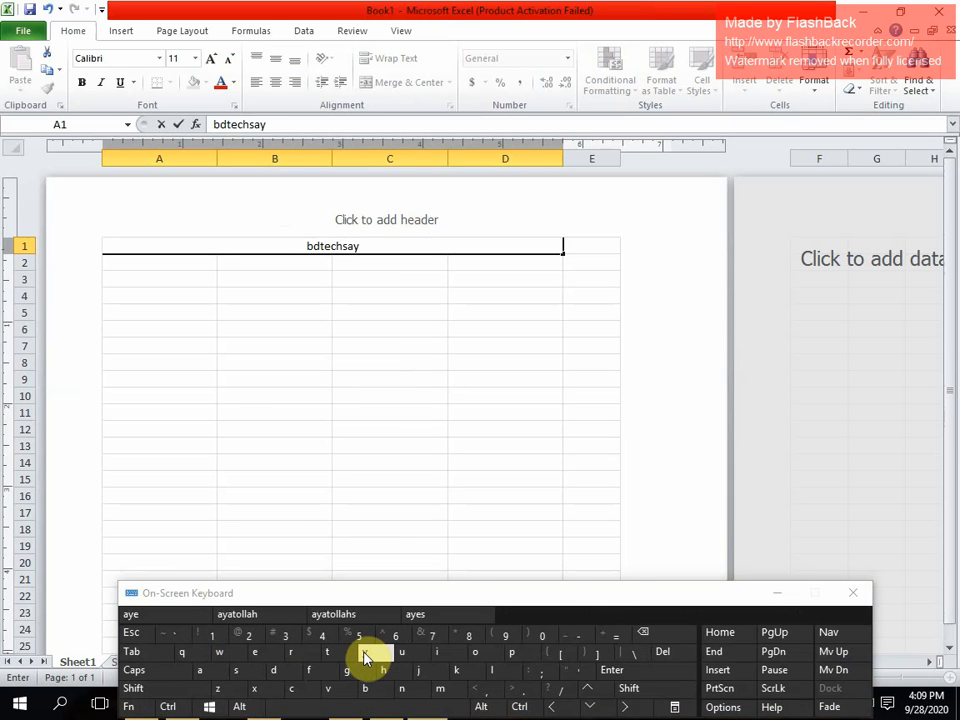
type("10")
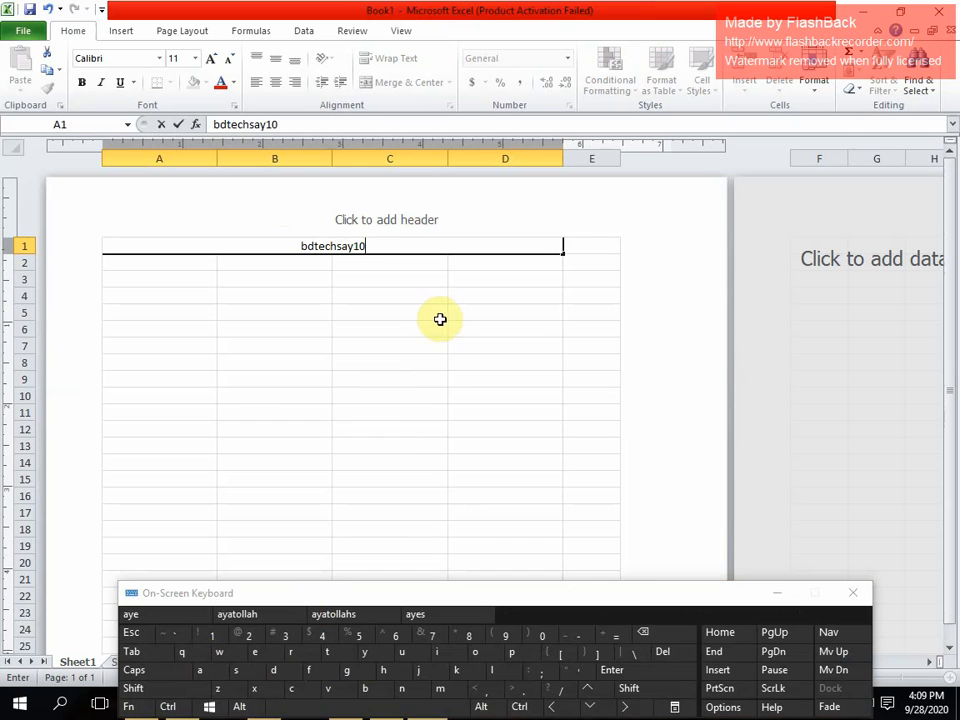
- Format the title text in row 1 as bold with font size 20
left_click_drag(373, 244, 279, 231)
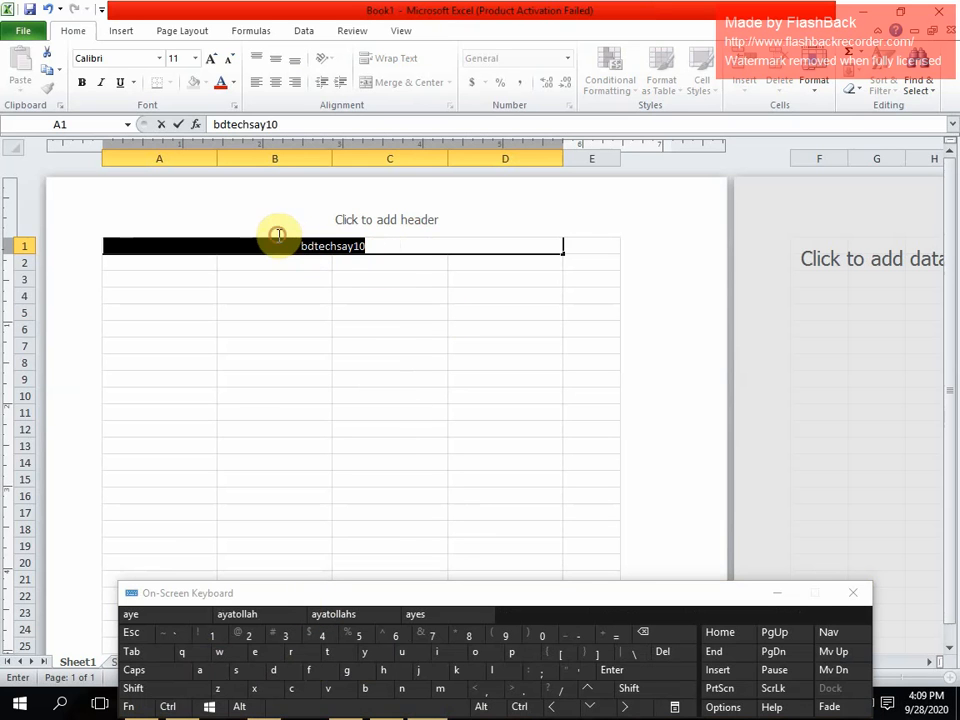
left_click(196, 59)
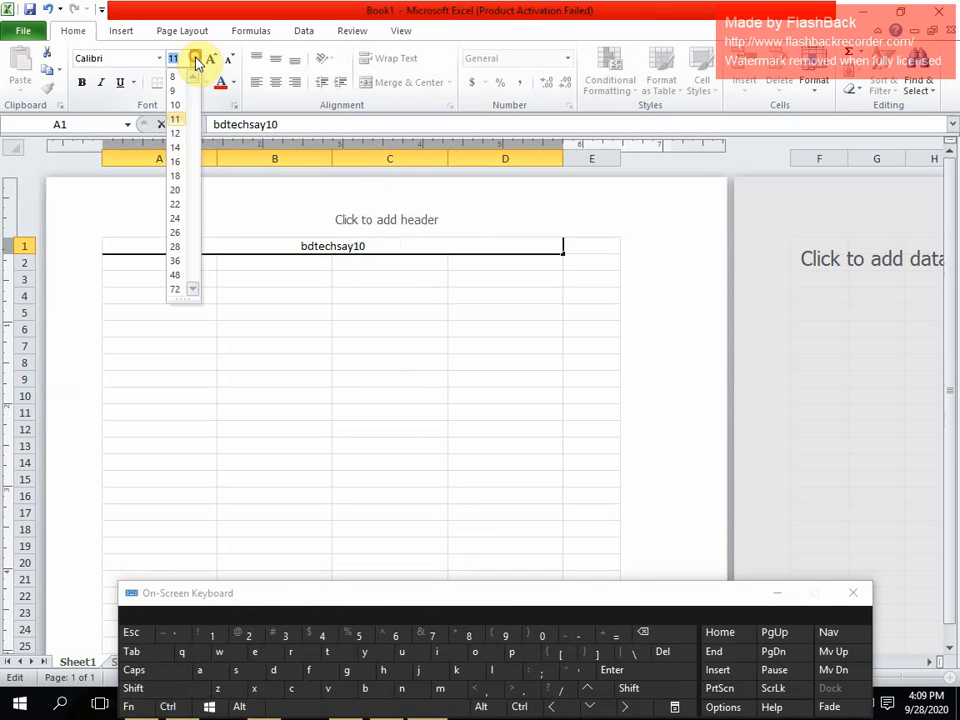
left_click(177, 190)
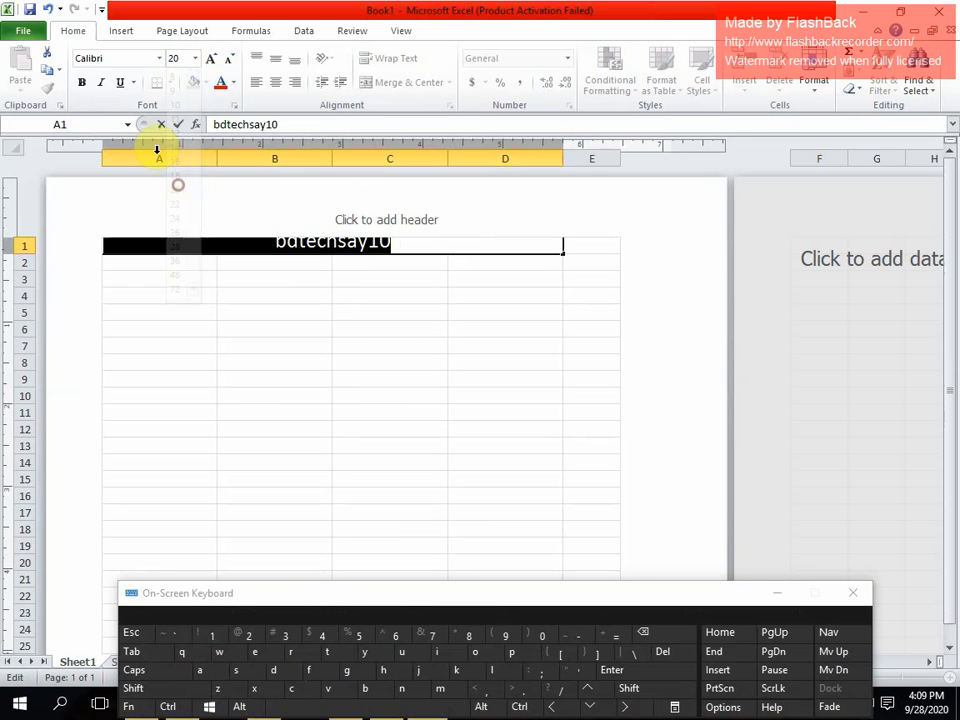
left_click(82, 82)
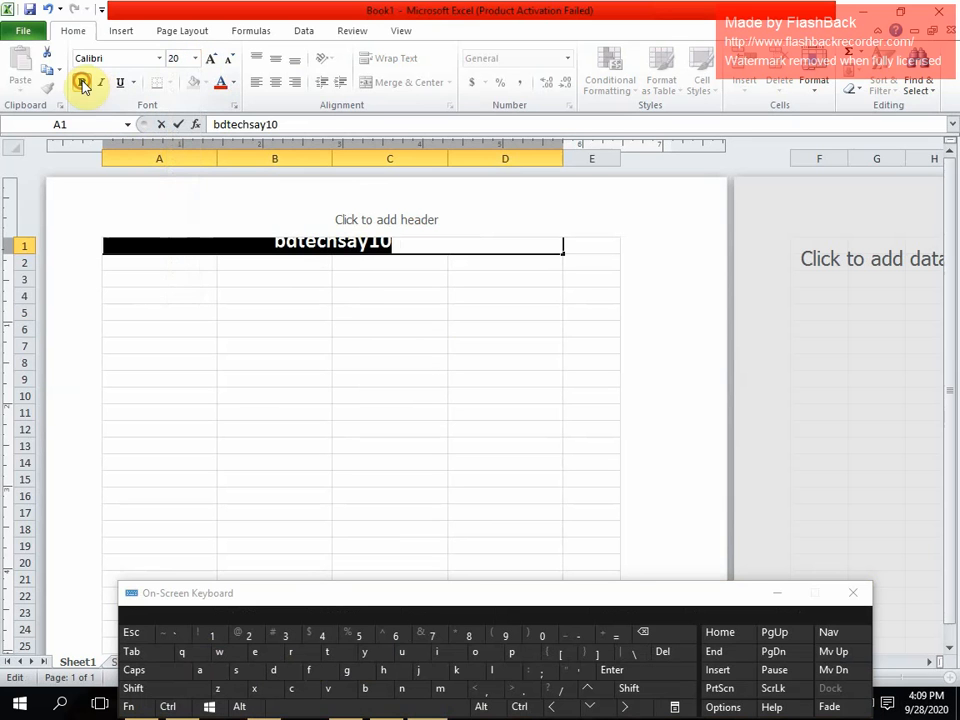
left_click(182, 281)
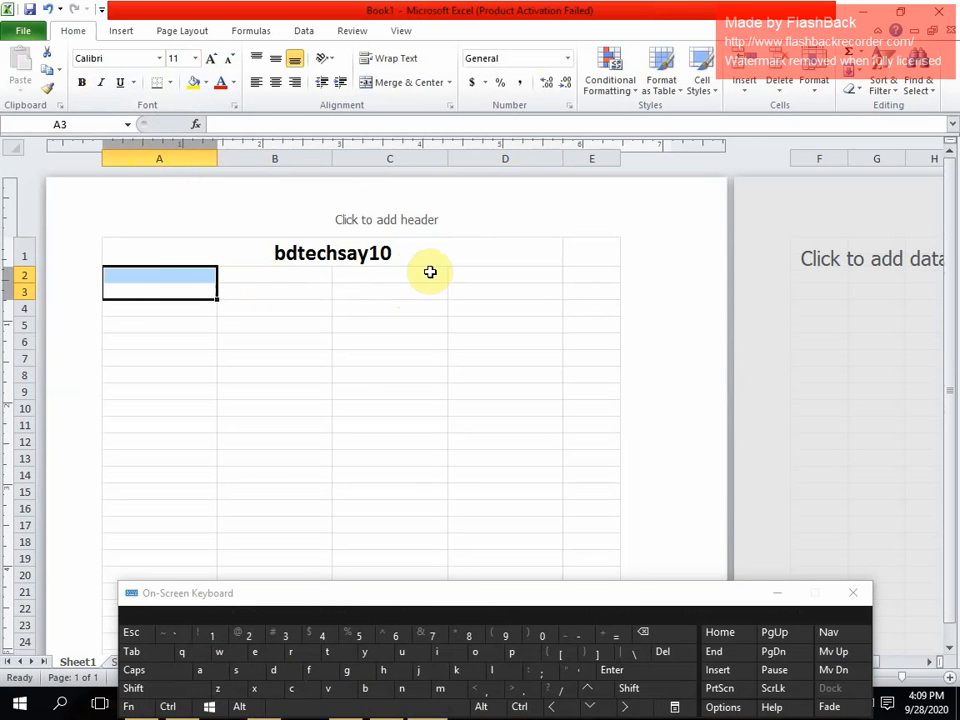
- Change the title in row 1 to "bdtechsay100"
left_click(403, 252)
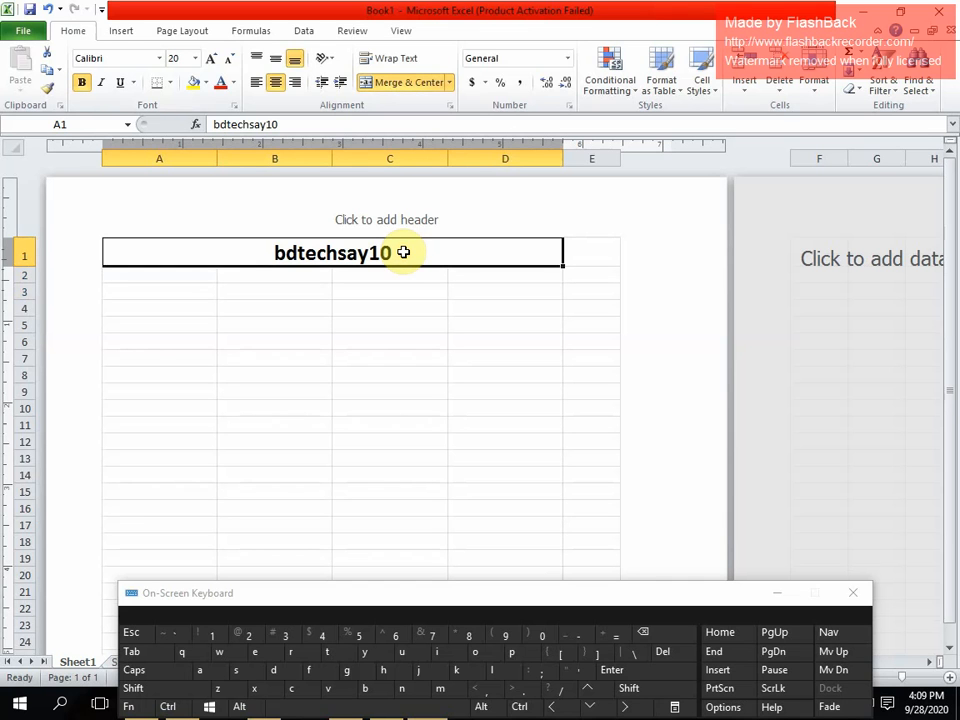
double_click(403, 251)
type("0")
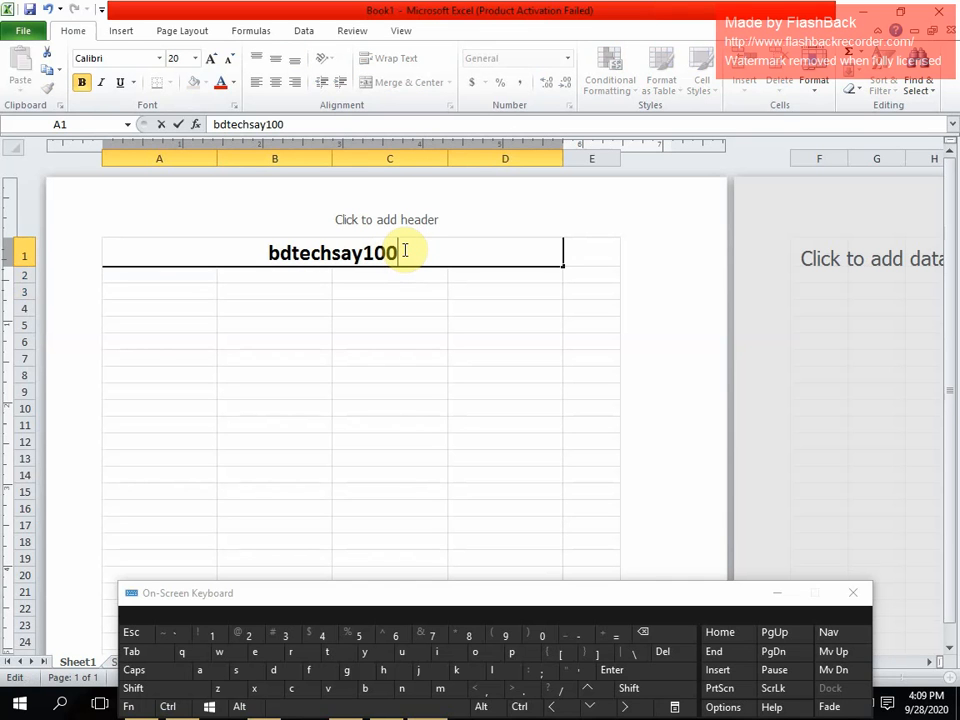
left_click(125, 287)
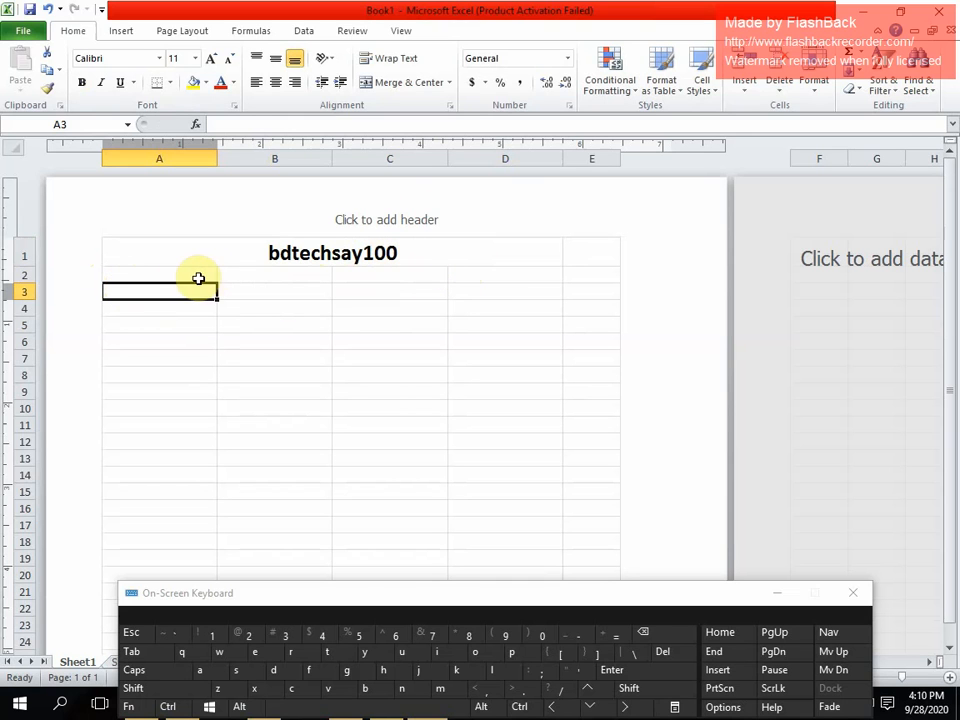
- Merge and center cells A2 to D2 beneath the company title
left_click(118, 273)
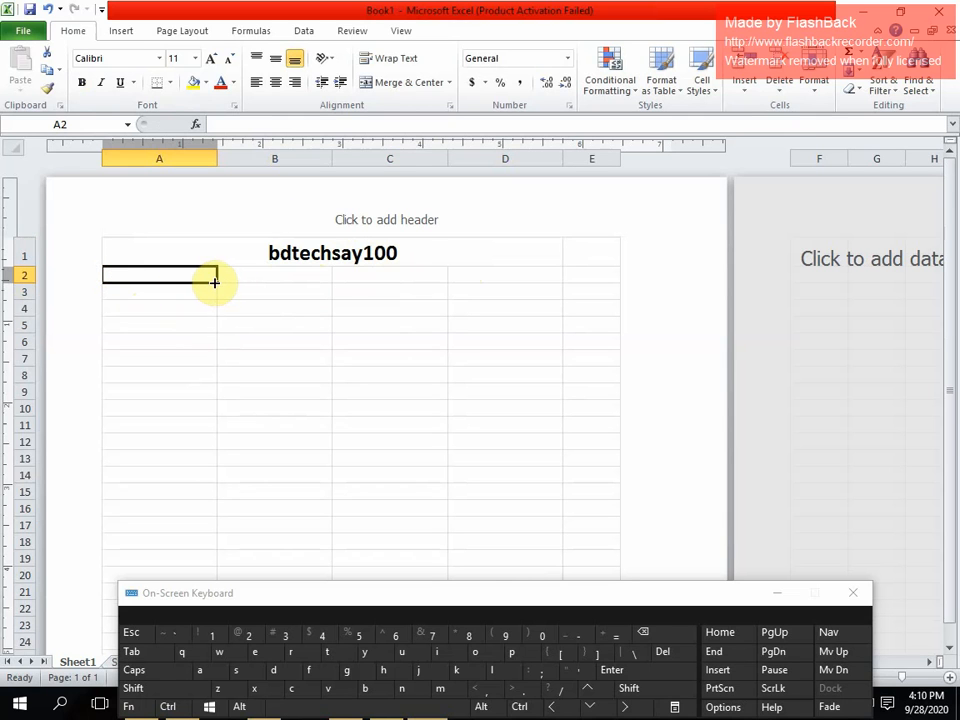
left_click_drag(214, 282, 523, 279)
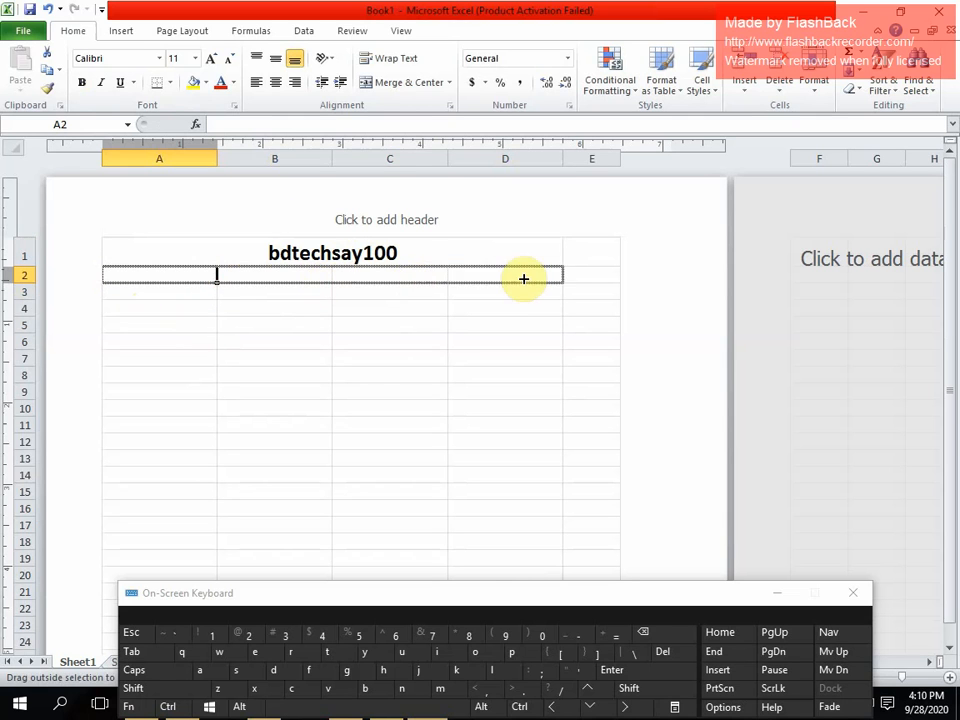
left_click(401, 84)
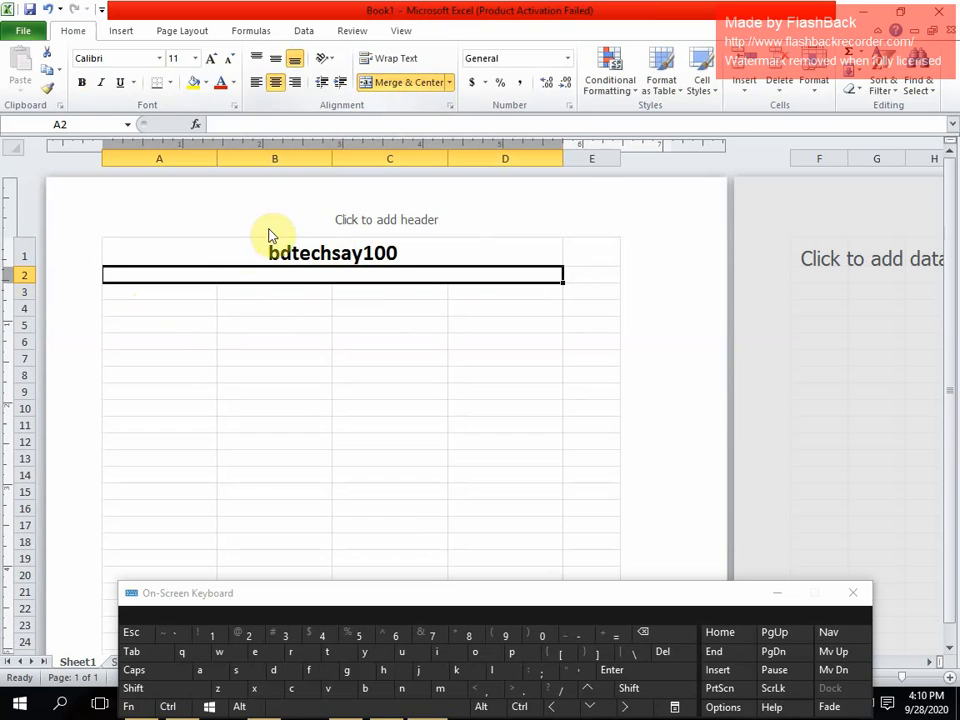
- Enter "dhaka 1100" in the merged cell in row 2, using the On-Screen Keyboard for missing letters
double_click(246, 273)
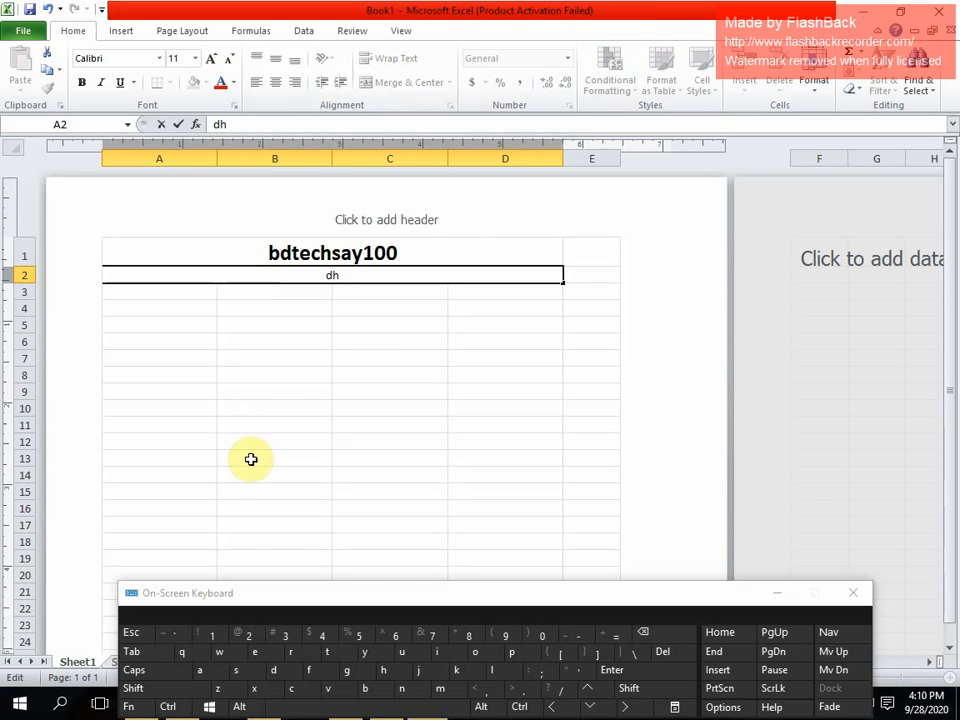
left_click(205, 670)
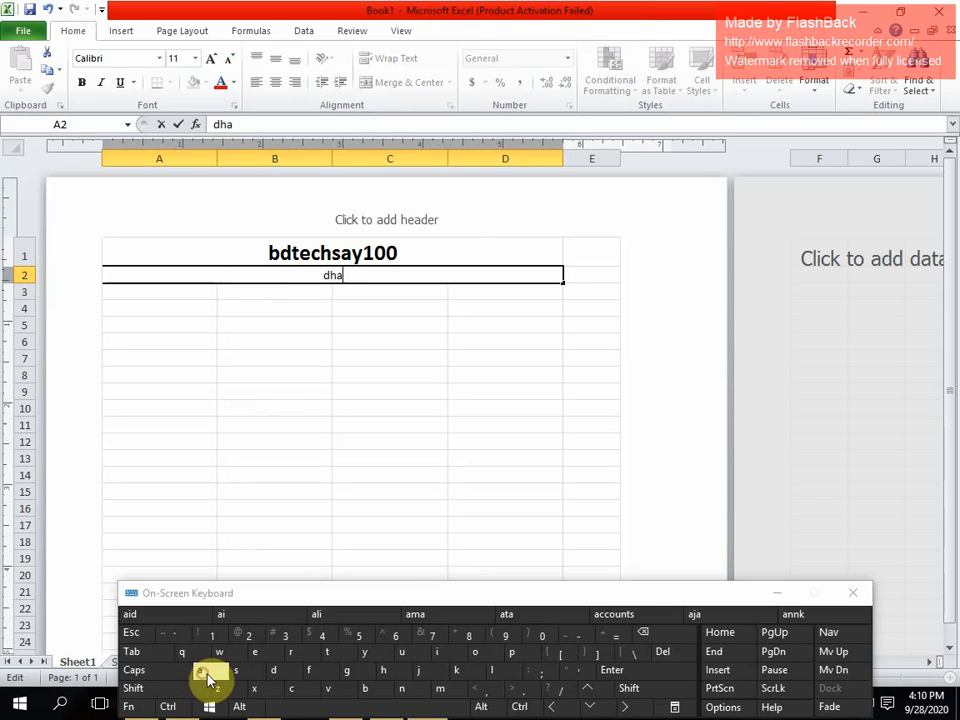
left_click(456, 670)
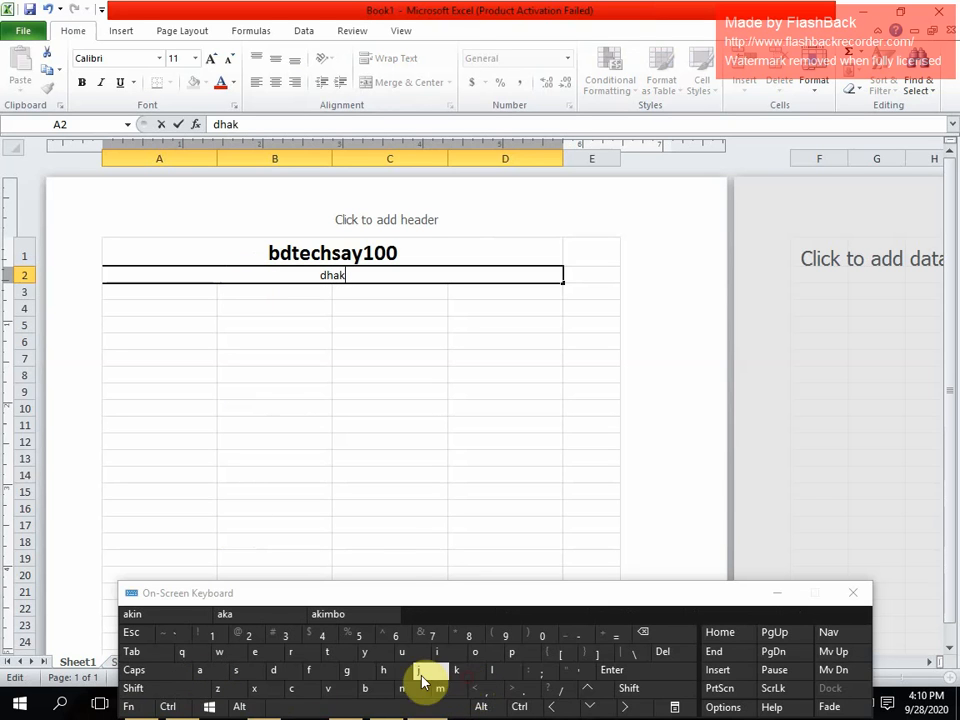
left_click(202, 671)
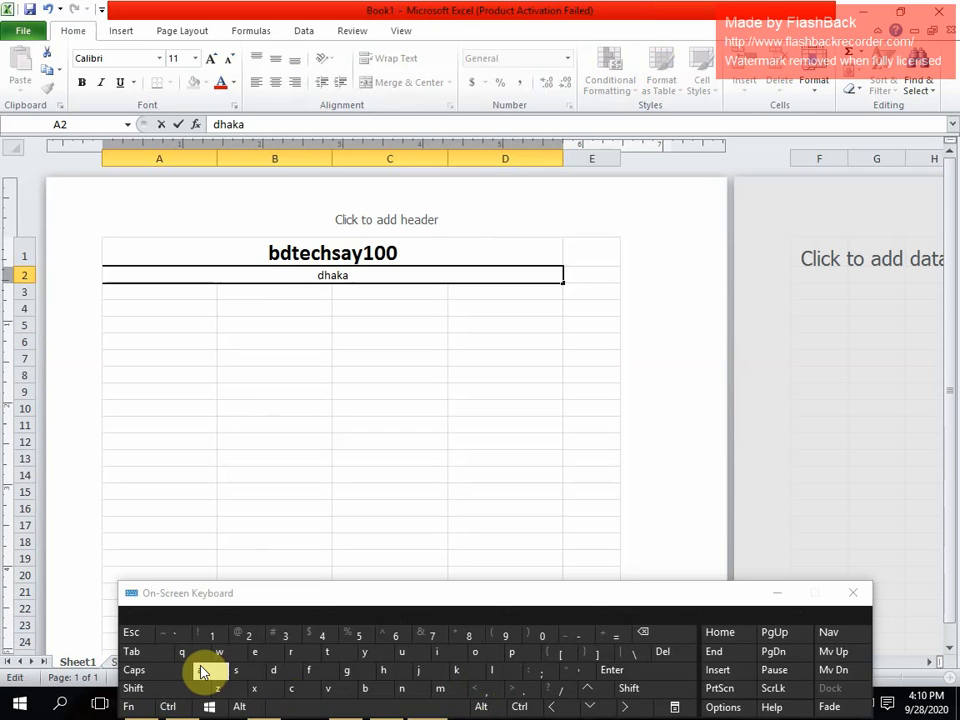
type("11000")
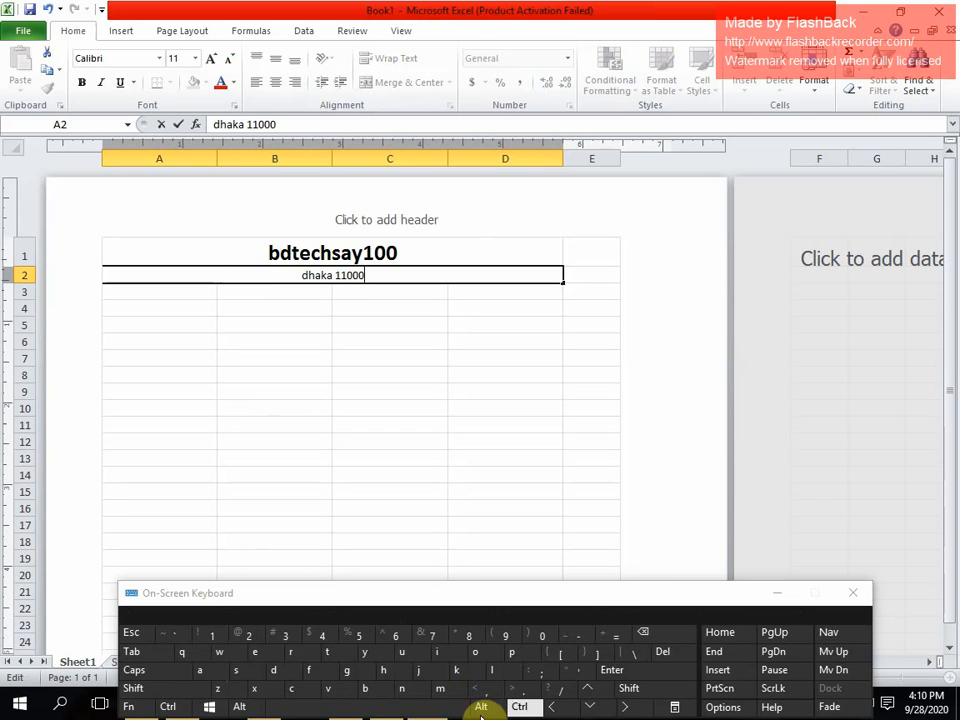
key("BackSpace")
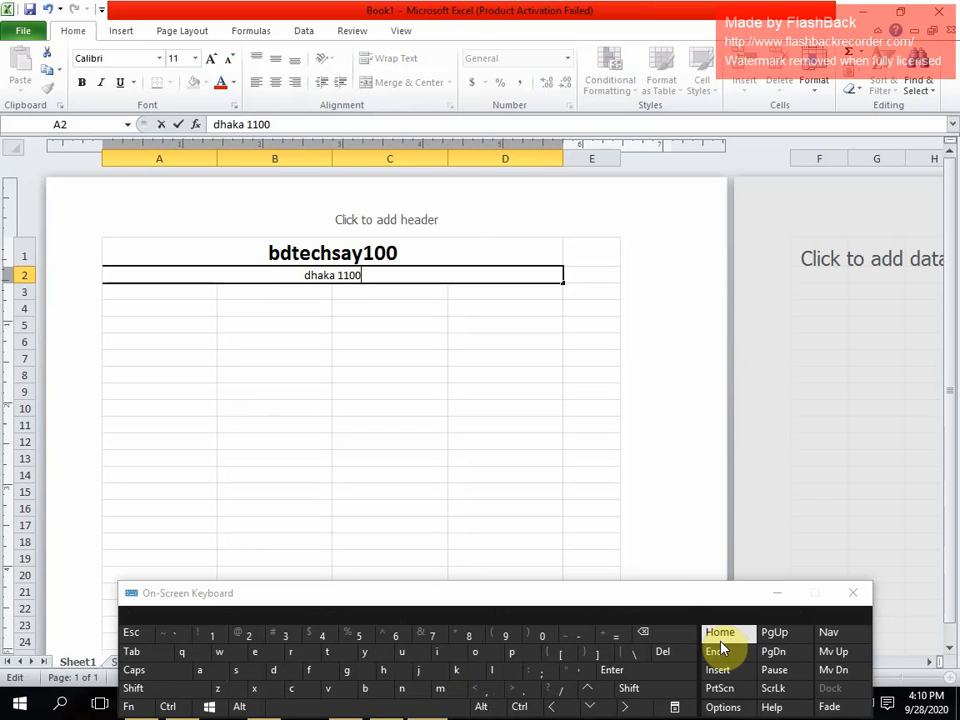
key("Return")
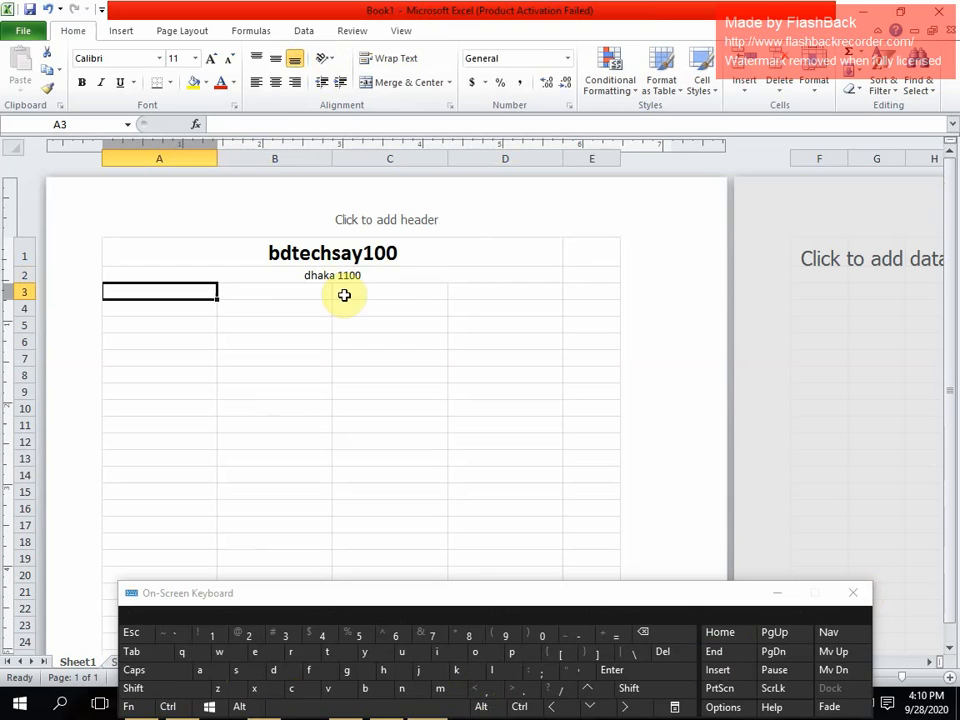
- Set the font size of the location text in row 2 to 14
left_click(426, 274)
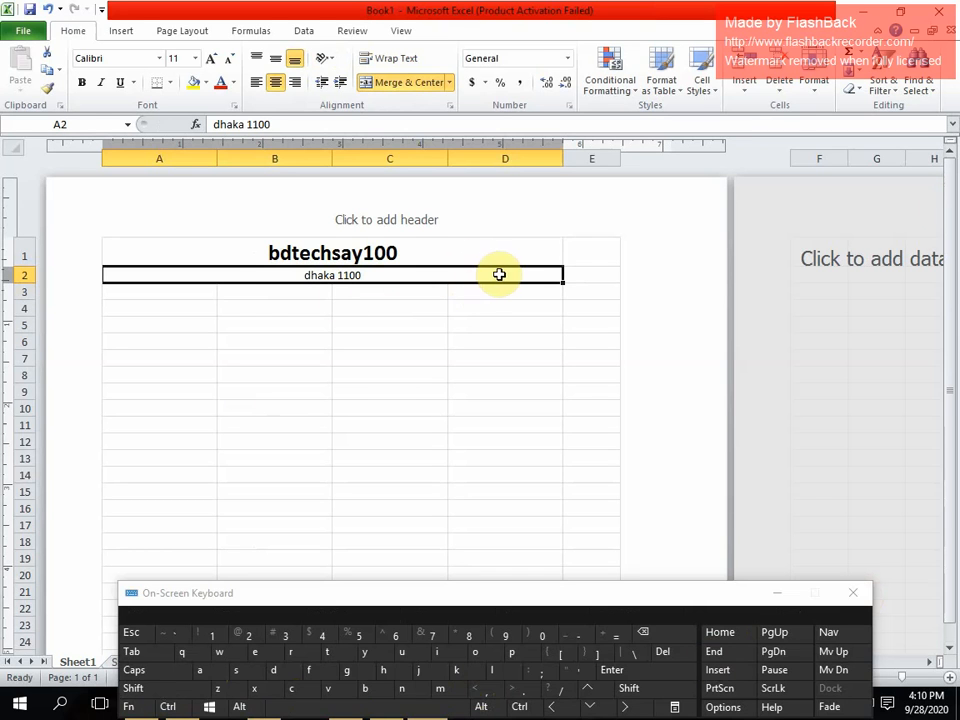
left_click(253, 295)
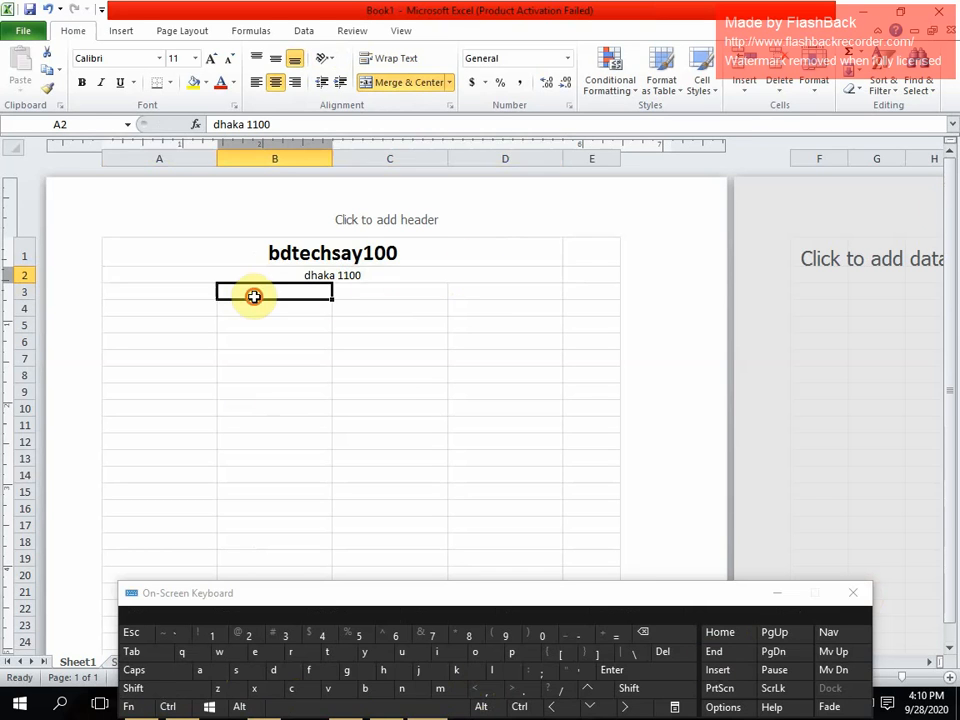
left_click(149, 297)
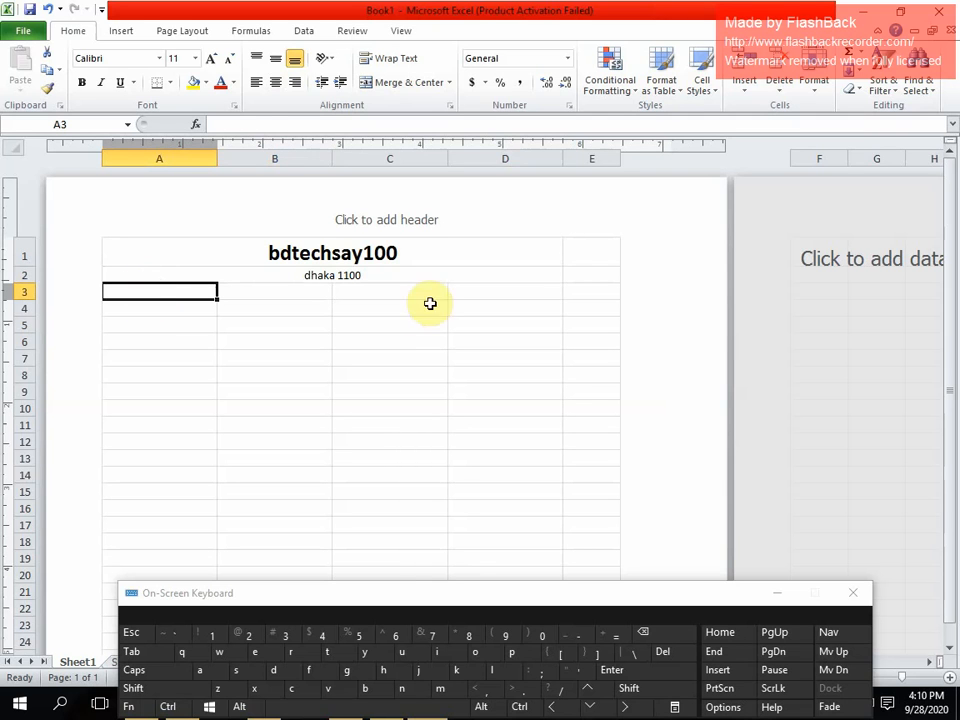
left_click(375, 275)
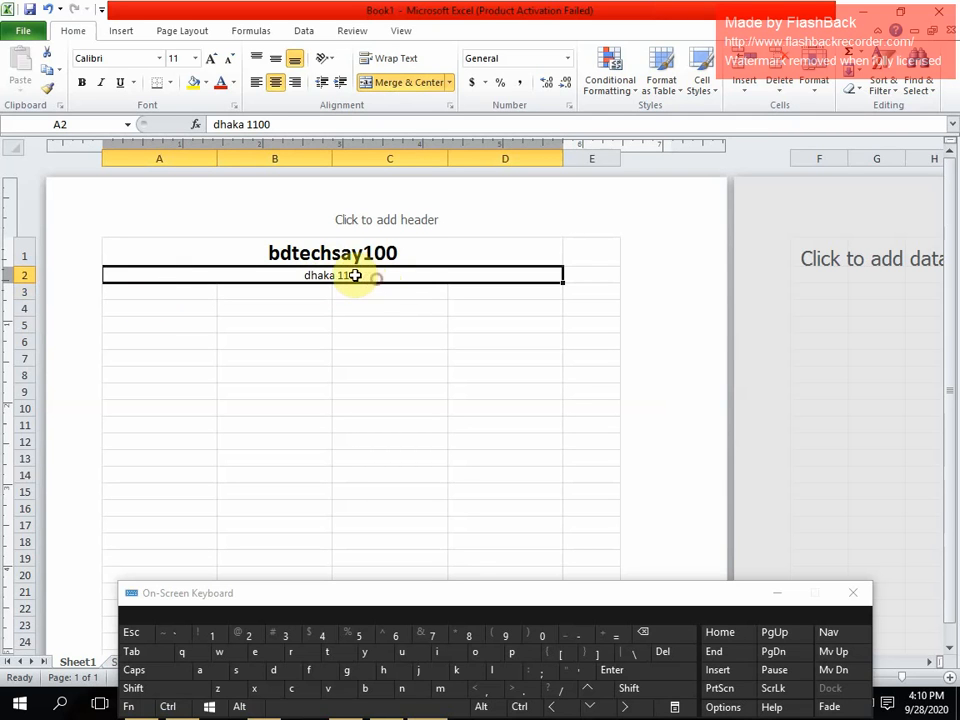
double_click(373, 274)
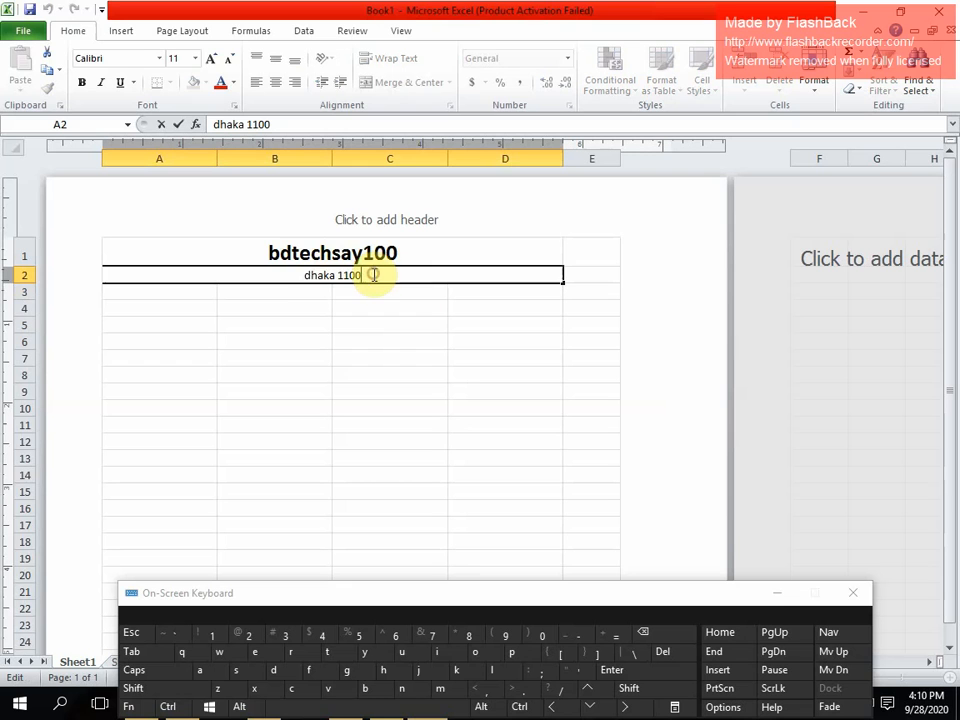
left_click_drag(373, 274, 305, 275)
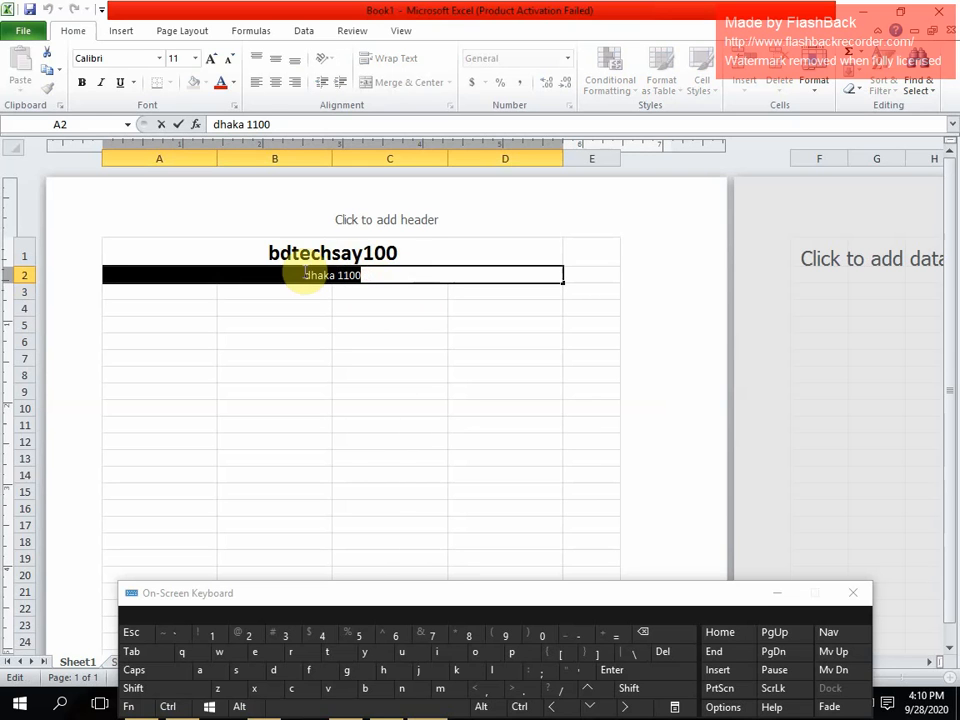
left_click(196, 58)
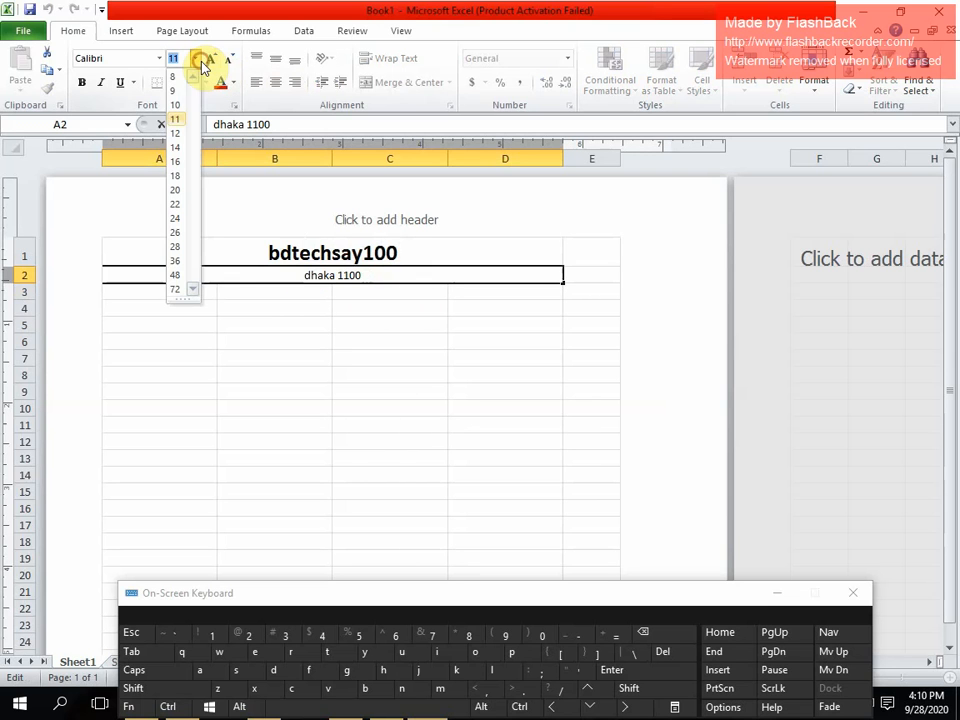
left_click(180, 147)
left_click(338, 345)
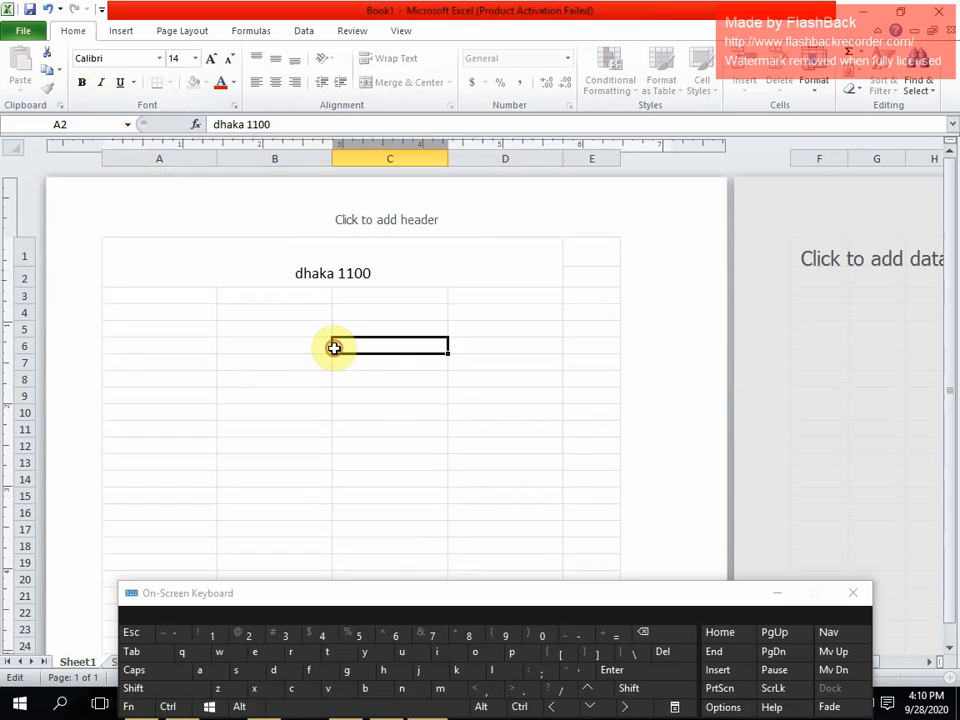
- Apply All Borders to cells A3 to D5 below the heading rows
left_click(161, 298)
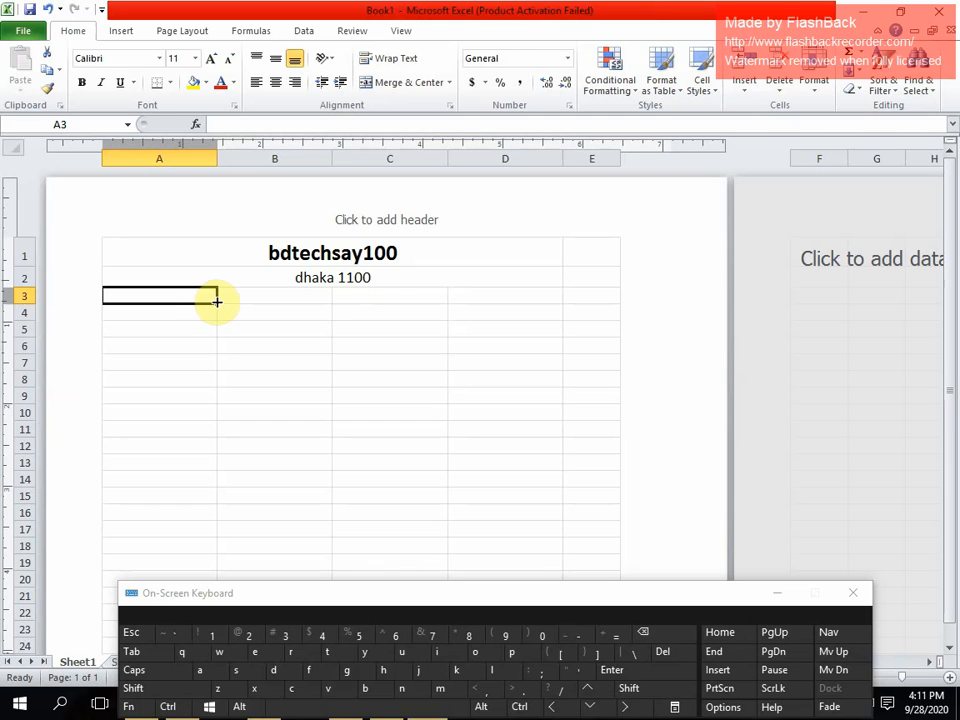
left_click_drag(217, 300, 321, 302)
left_click(278, 313)
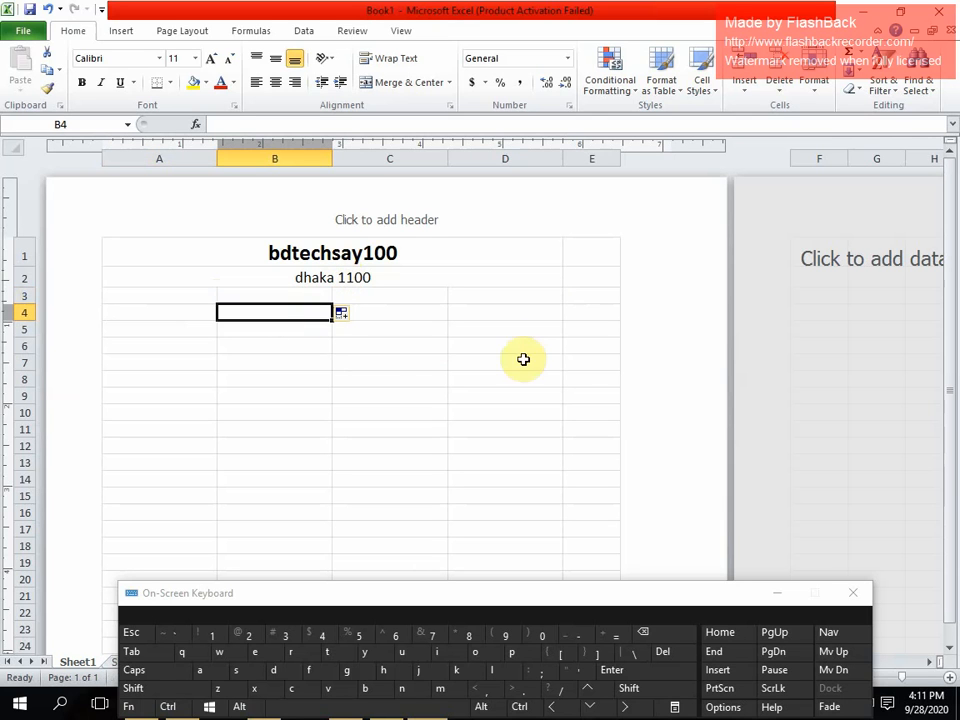
left_click_drag(561, 336, 190, 297)
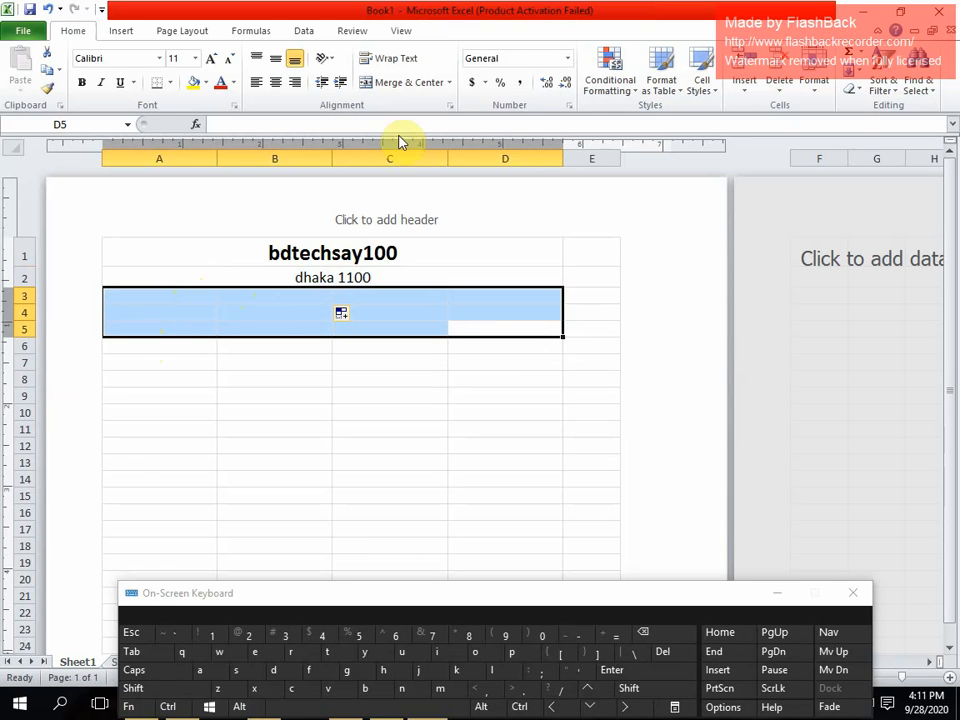
left_click(171, 85)
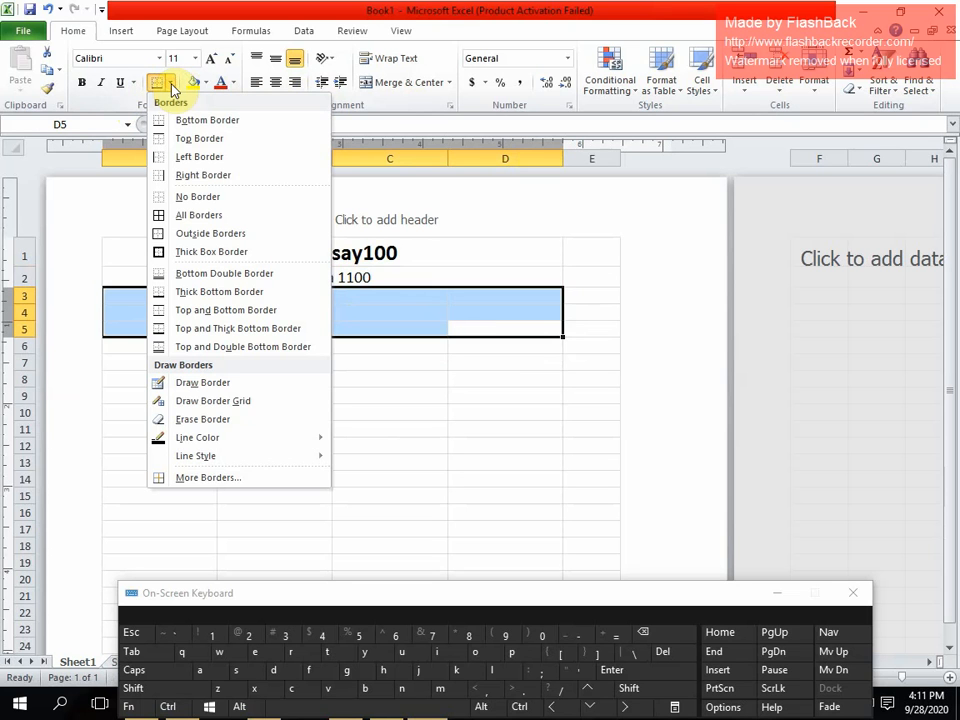
left_click(208, 220)
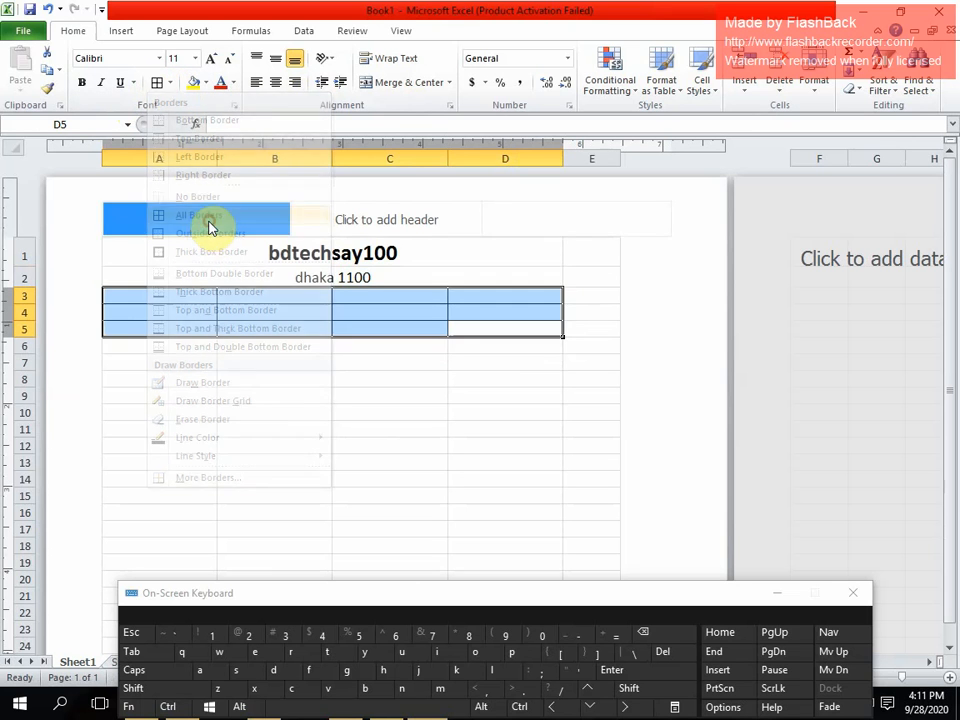
left_click(550, 480)
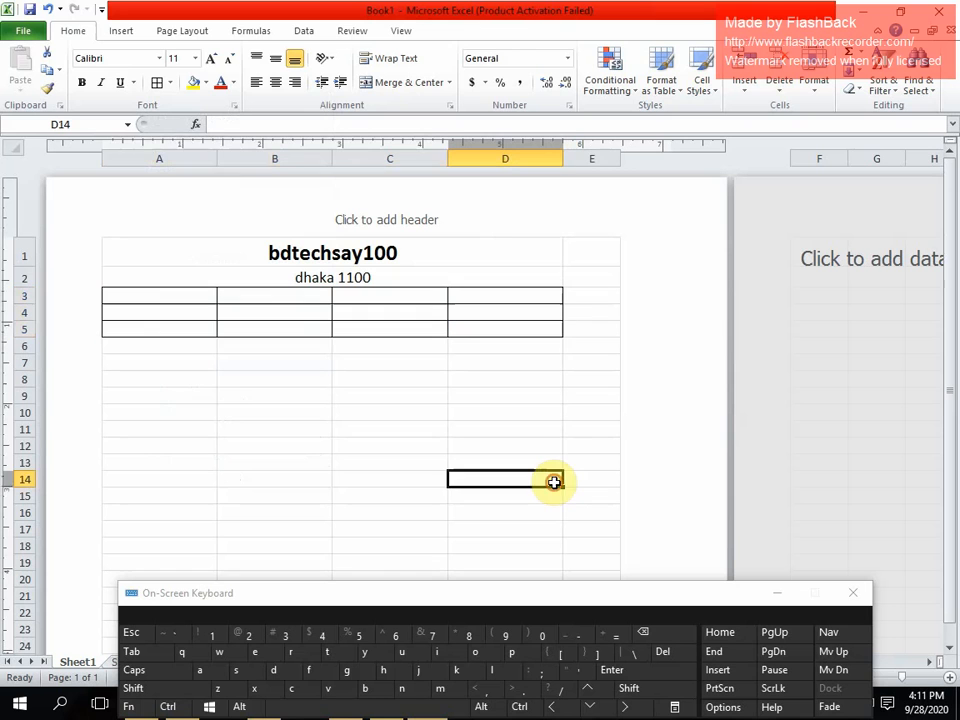
- Look through the border line color and line style choices for cell A3, and minimize the On-Screen Keyboard covering them
left_click(189, 394)
left_click(153, 299)
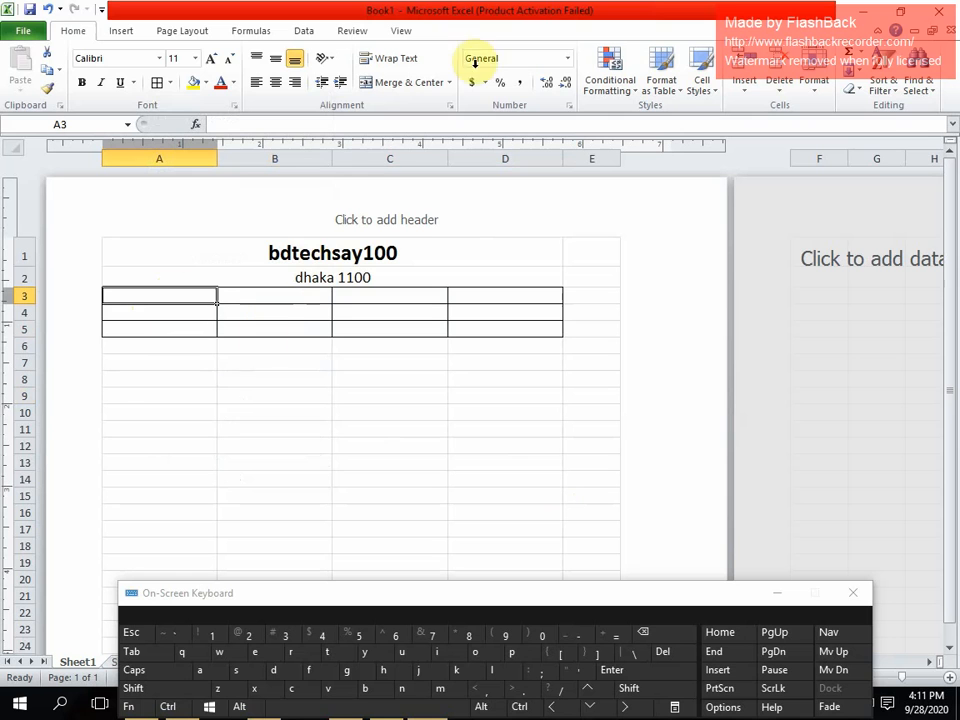
left_click(167, 86)
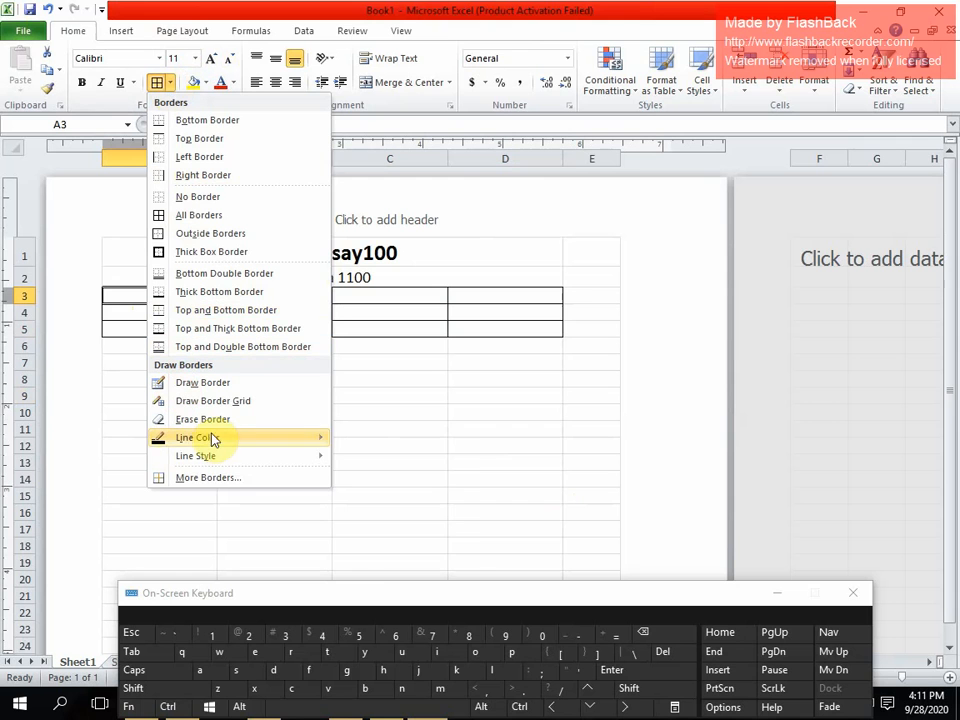
mouse_move(210, 438)
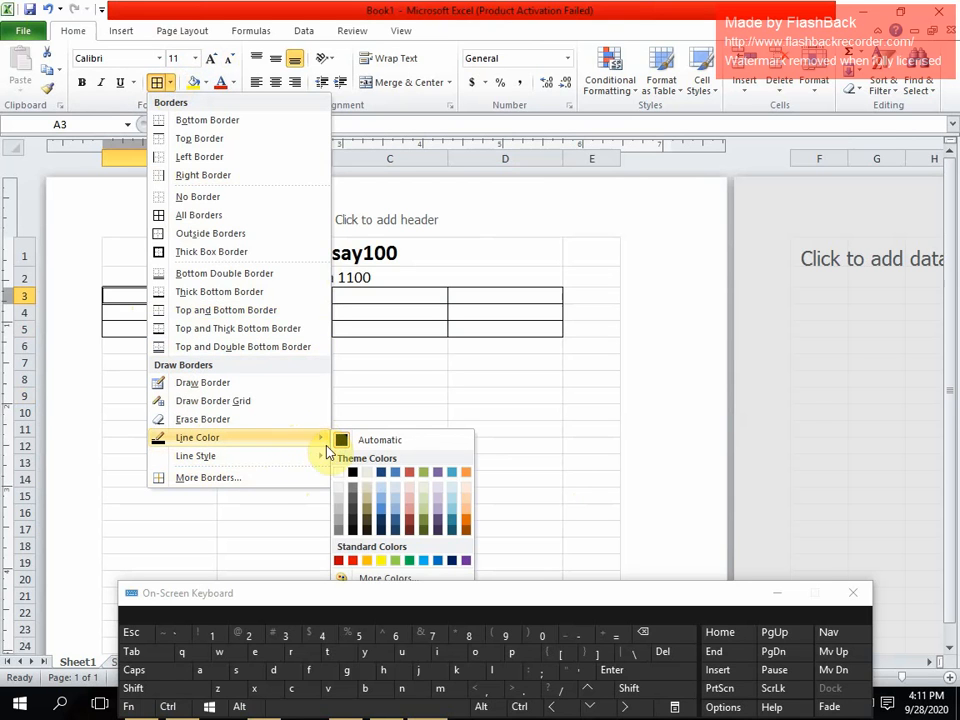
mouse_move(304, 464)
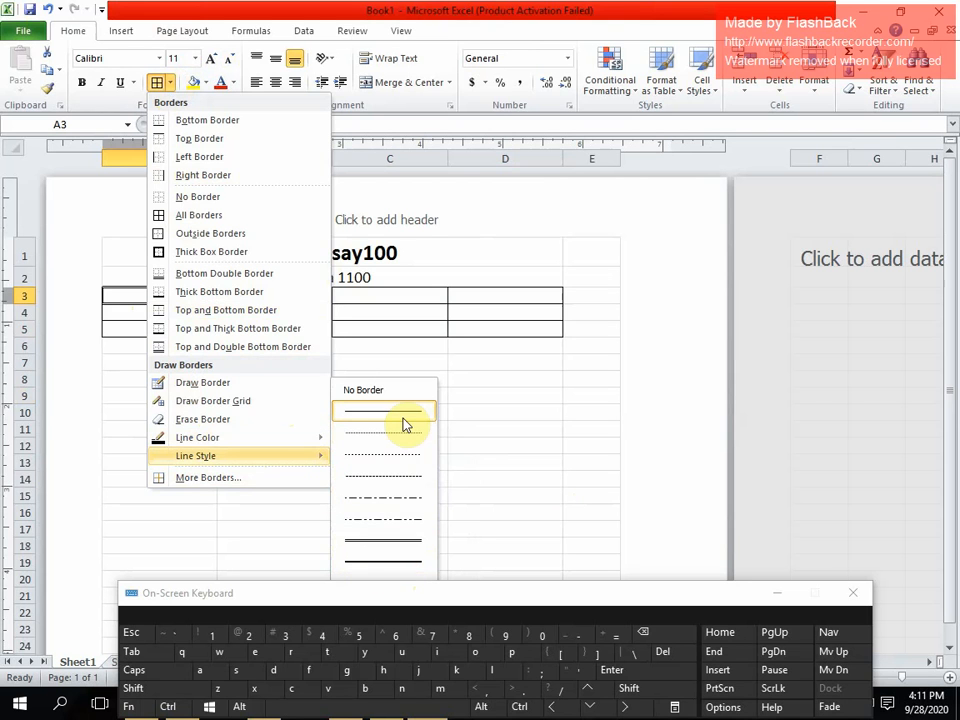
left_click(778, 594)
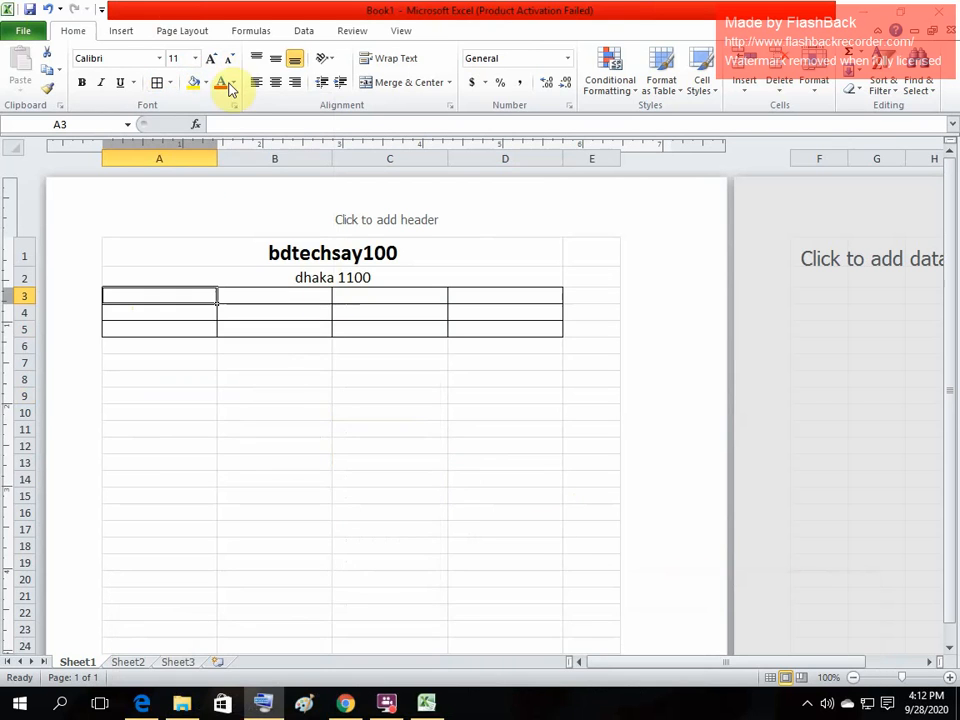
- Try to use the thickest solid line style for drawing the table borders
left_click(171, 84)
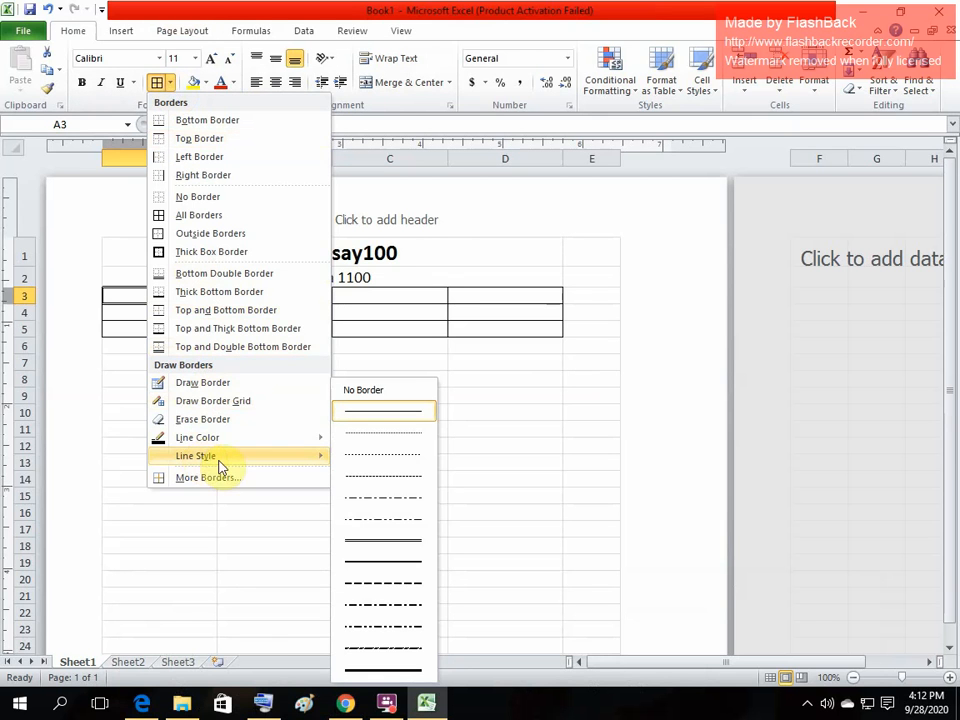
left_click(370, 670)
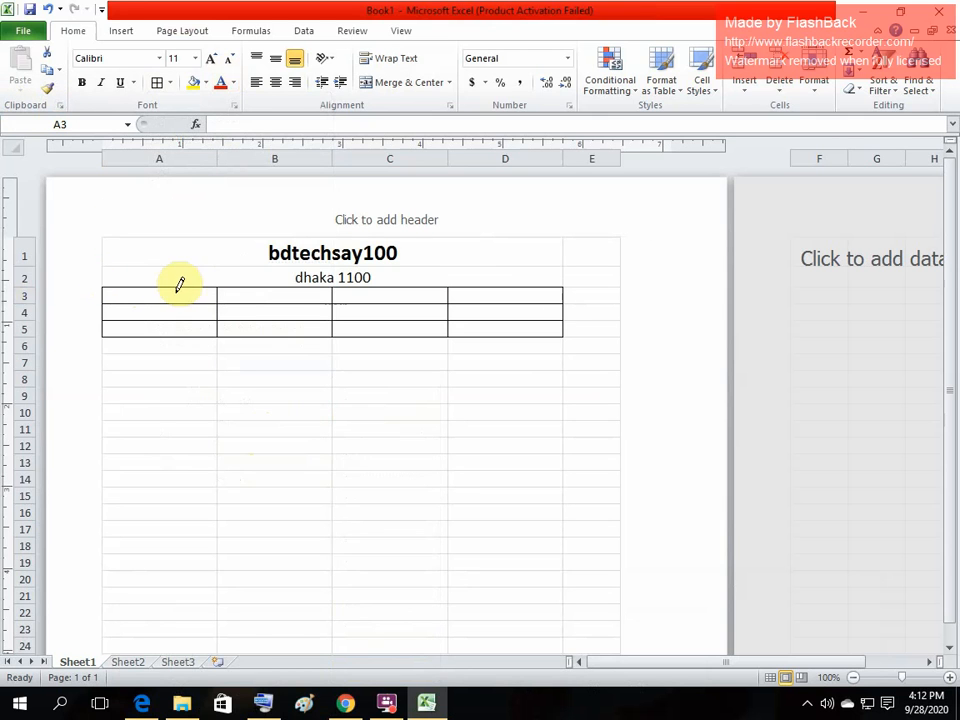
key("Escape")
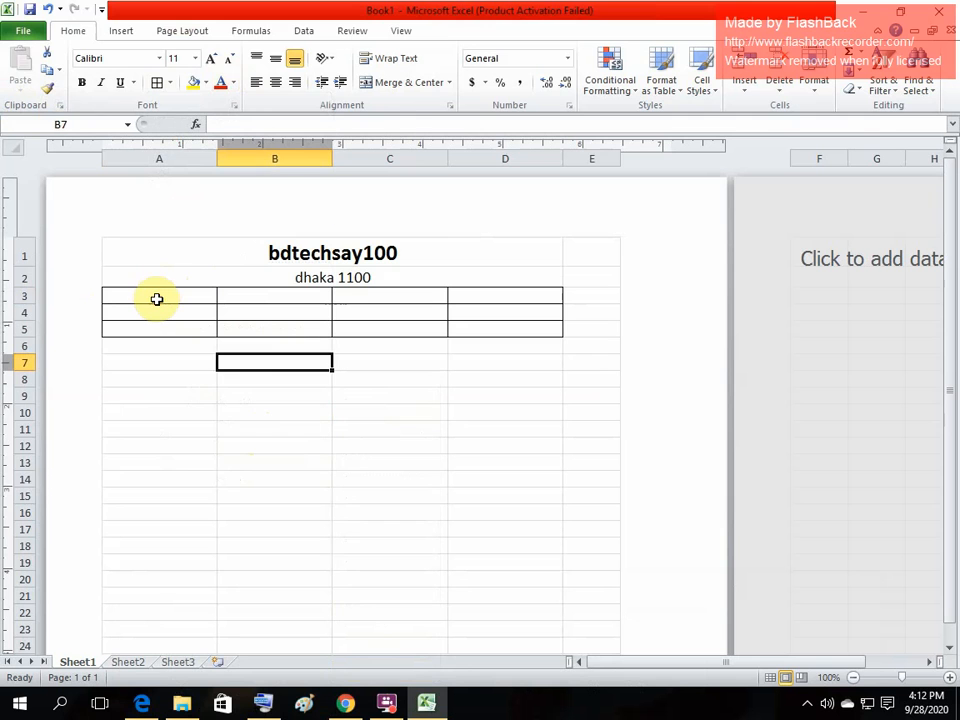
left_click(249, 474)
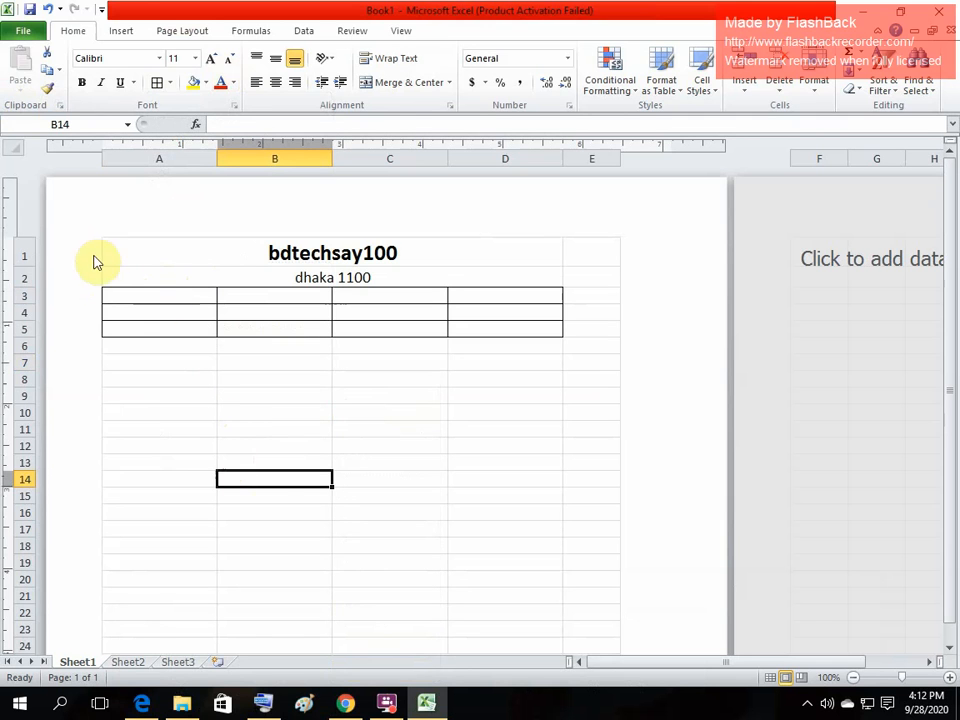
left_click(501, 424)
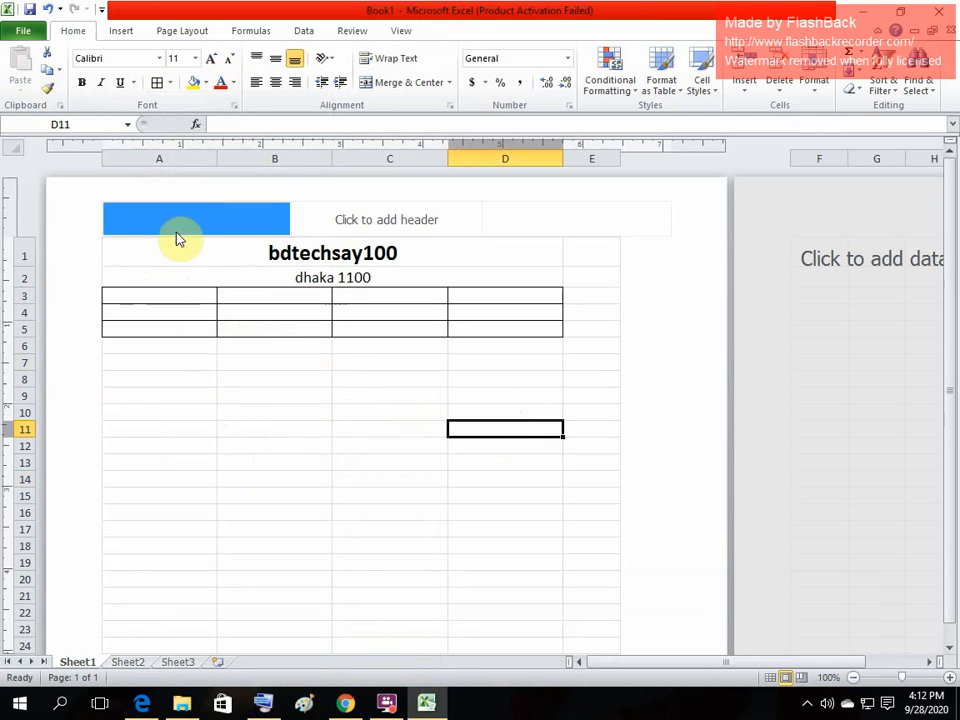
left_click(188, 299)
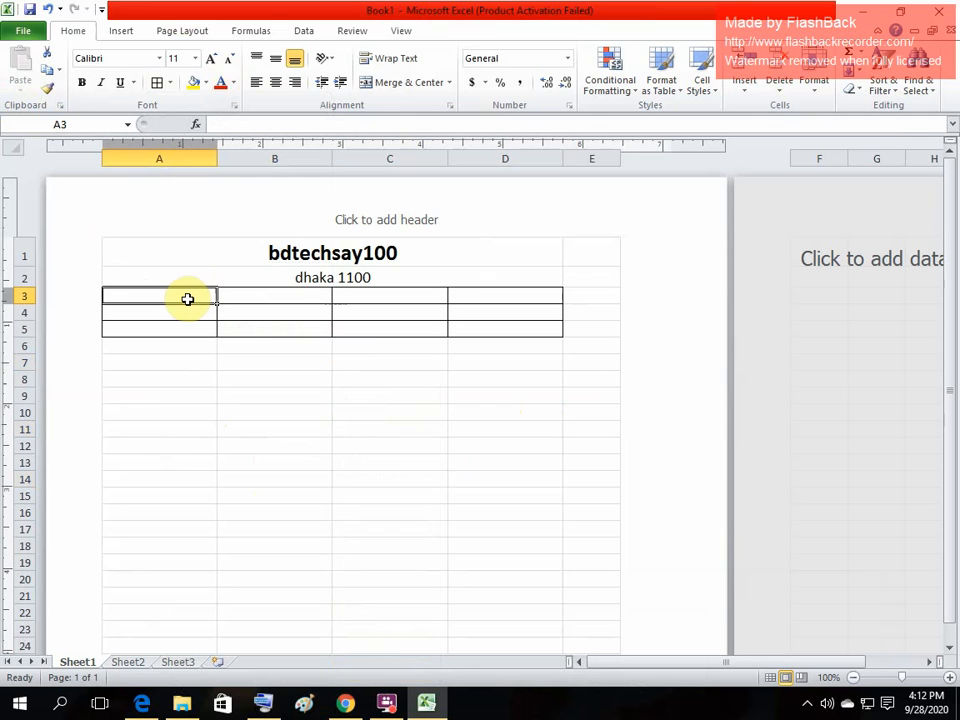
- Enter the label "emloyee name" in cell A3 and "emloyee id" in cell C3, bringing back the On-Screen Keyboard
type("em")
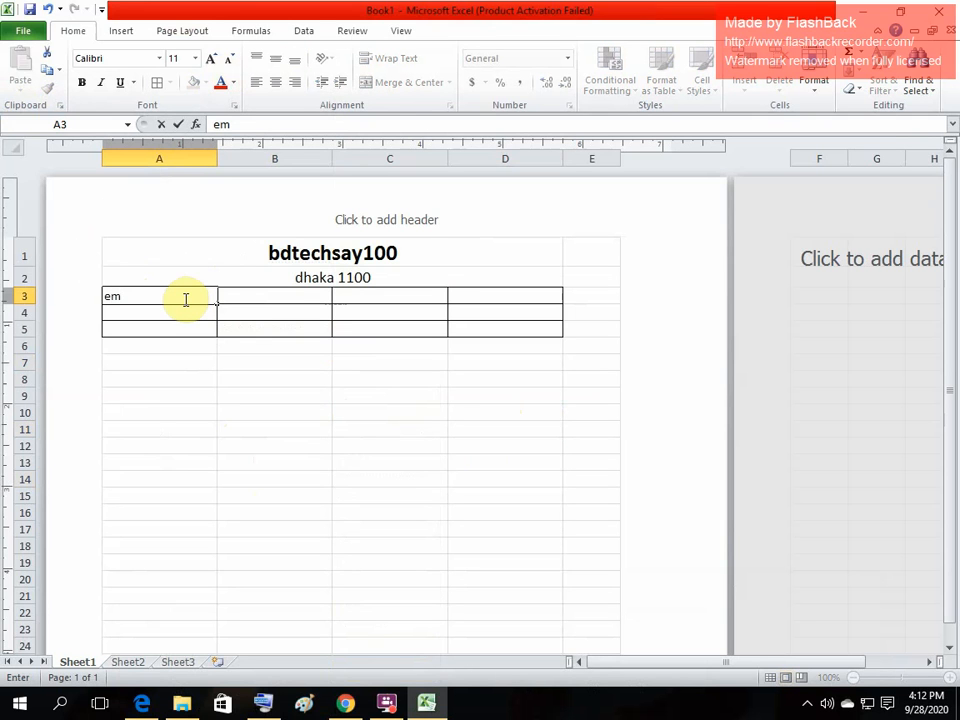
type("loyee n")
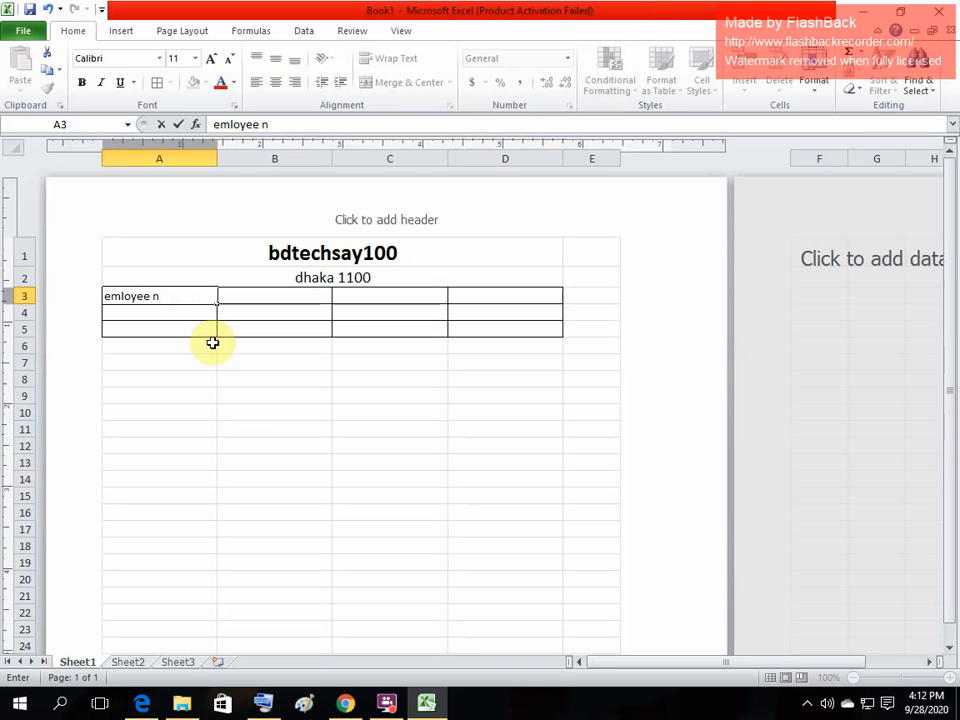
left_click(261, 703)
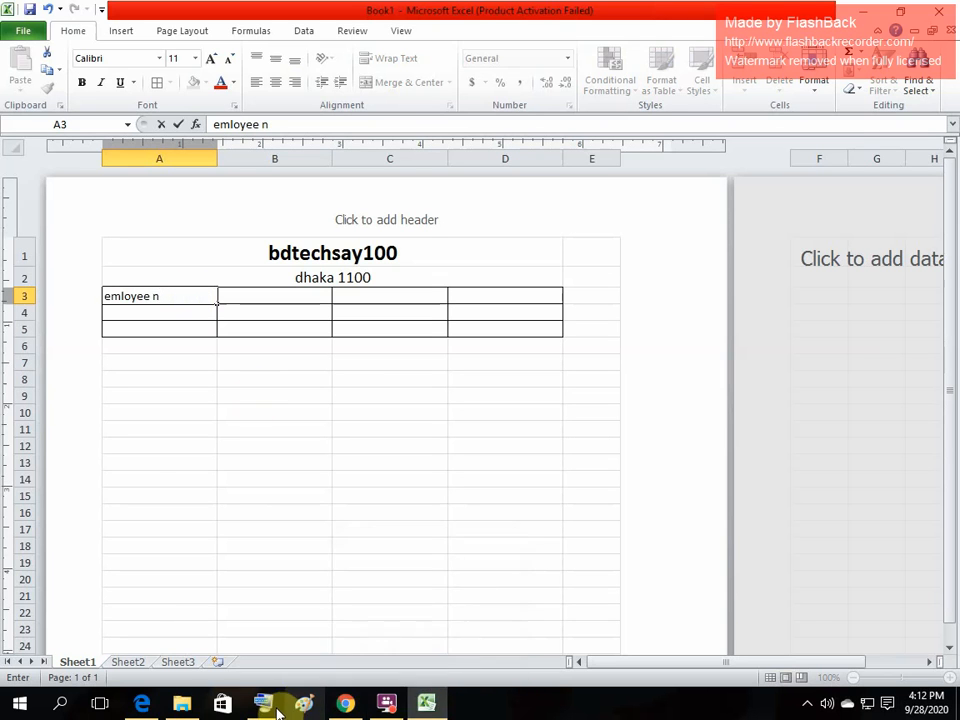
left_click(163, 295)
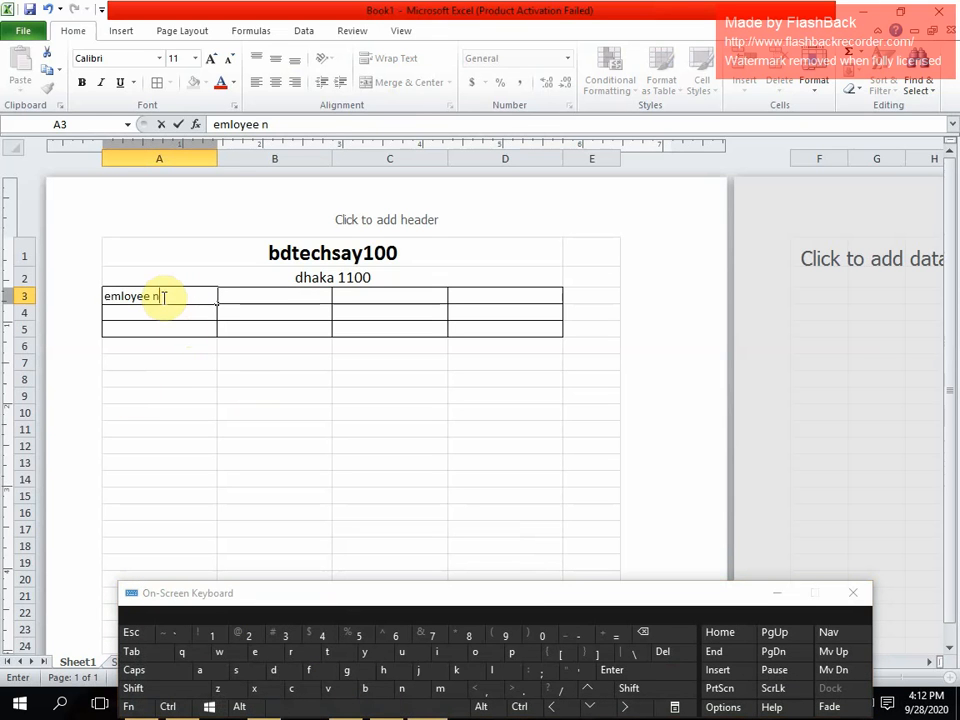
left_click(204, 676)
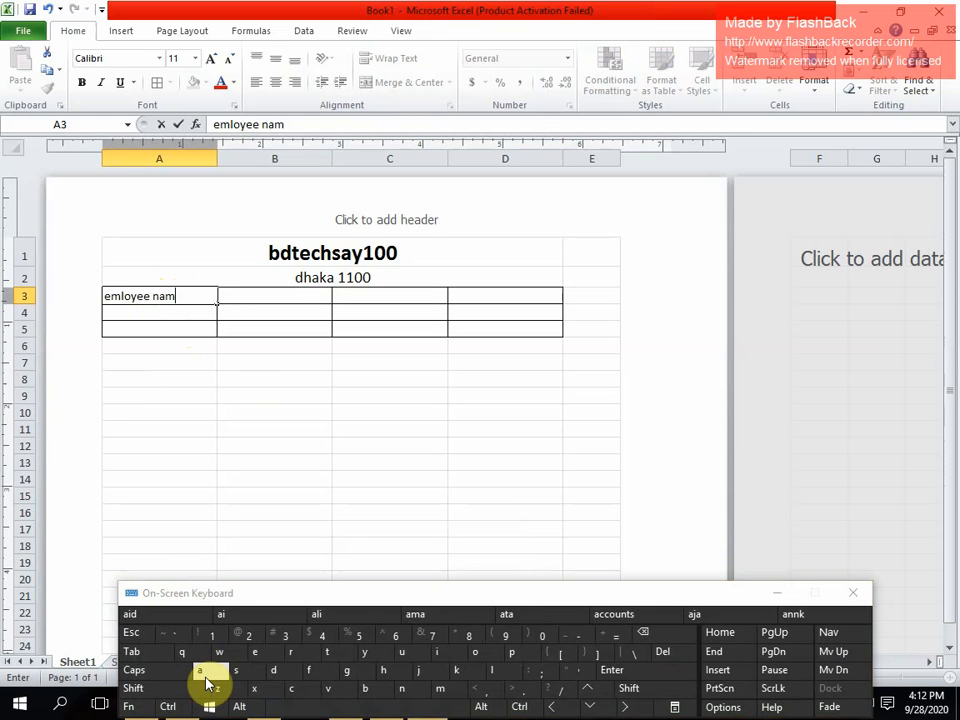
left_click(393, 302)
type("emloyee id")
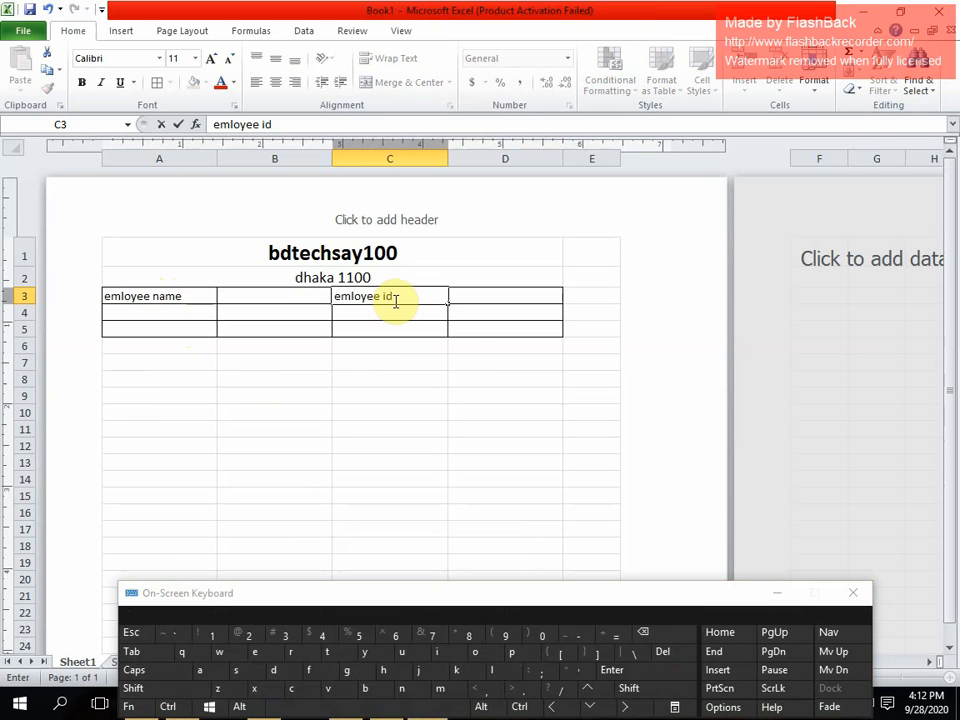
- Enter the label "position" in cell A4 and "d/m/y" in cell C4
left_click(177, 312)
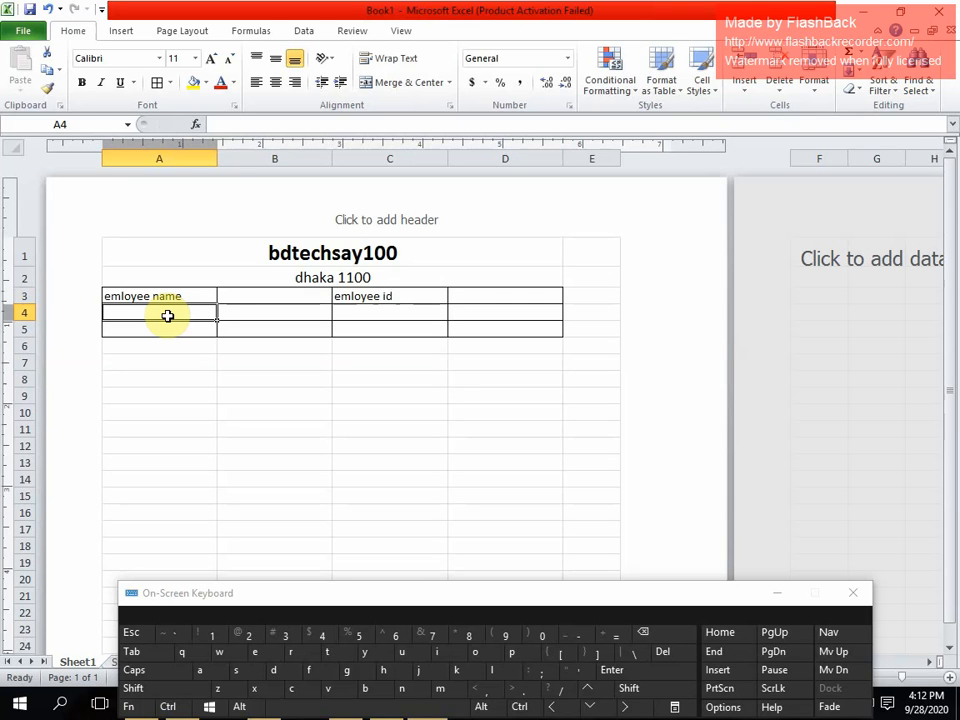
type("posit")
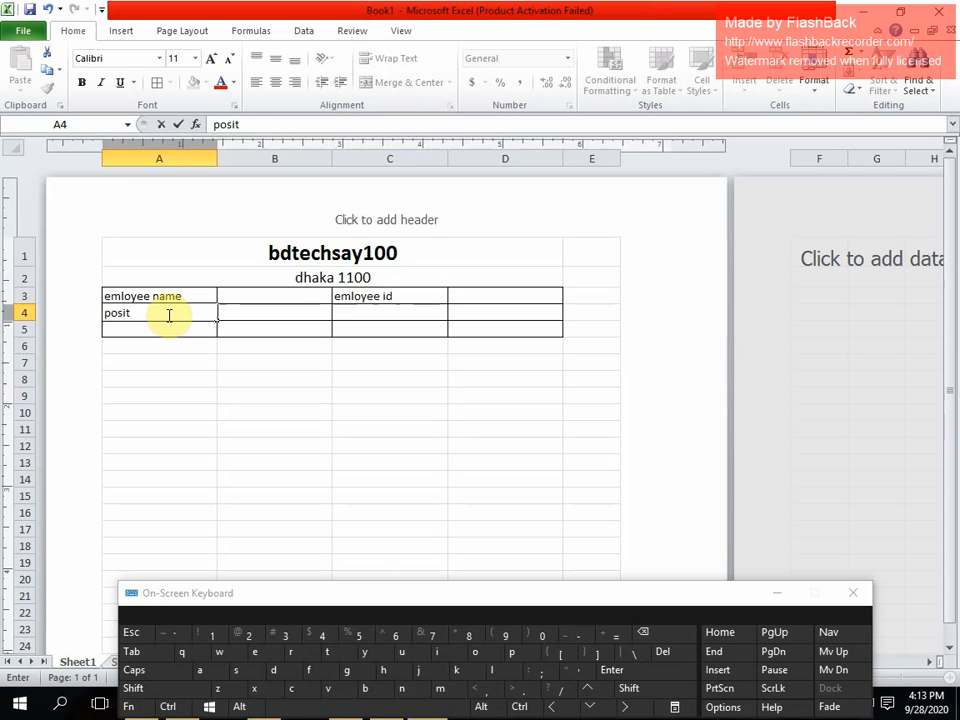
type("ion")
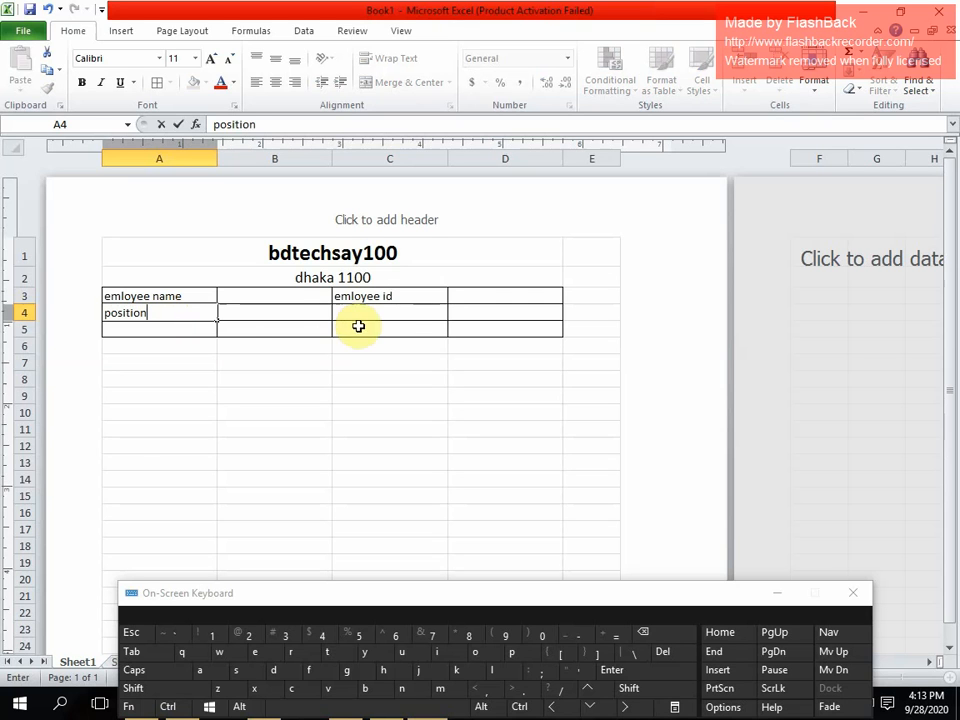
left_click(365, 316)
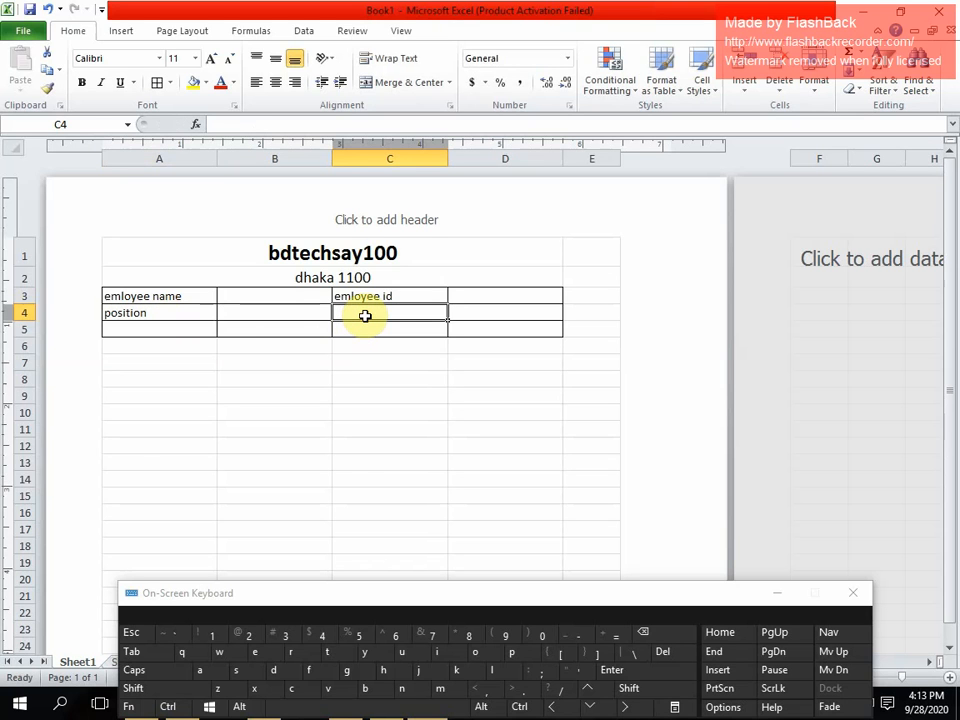
type("d/m/y")
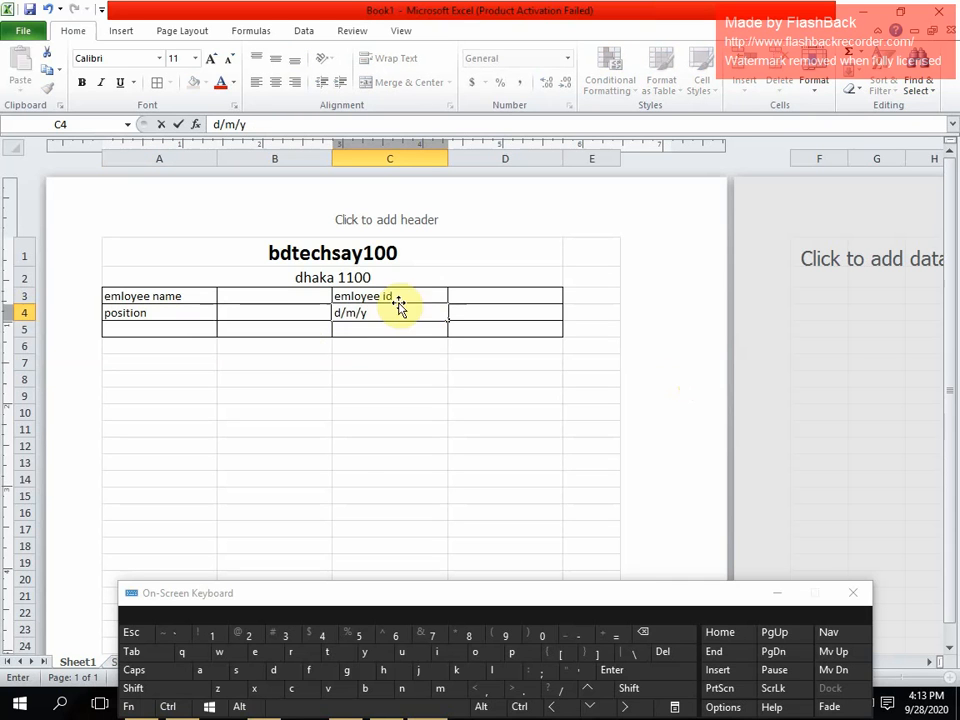
left_click(162, 330)
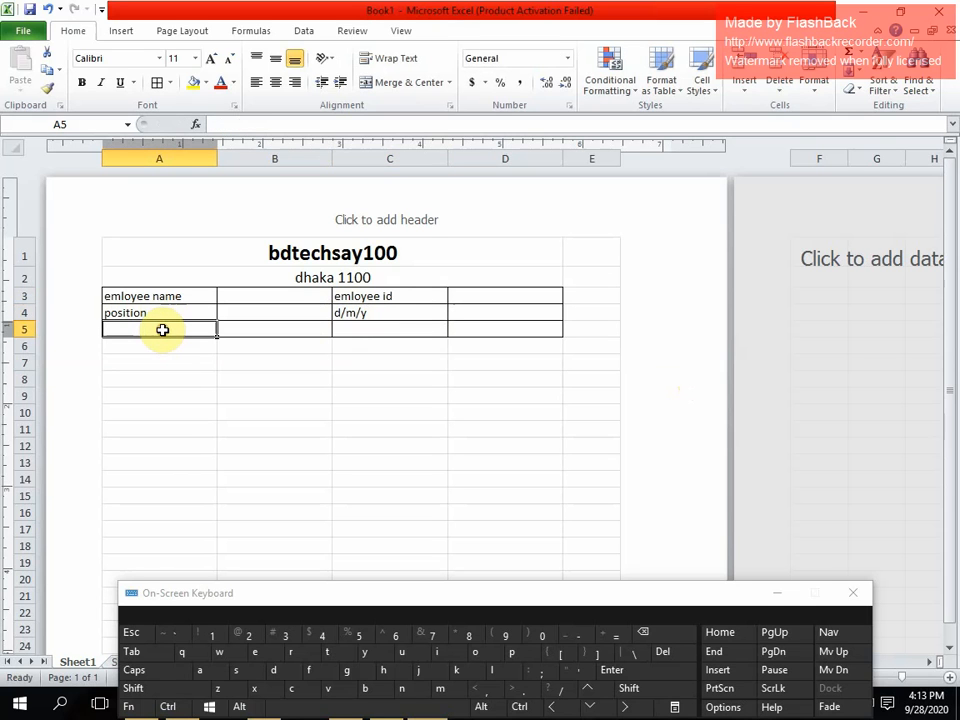
left_click(410, 336)
left_click(180, 330)
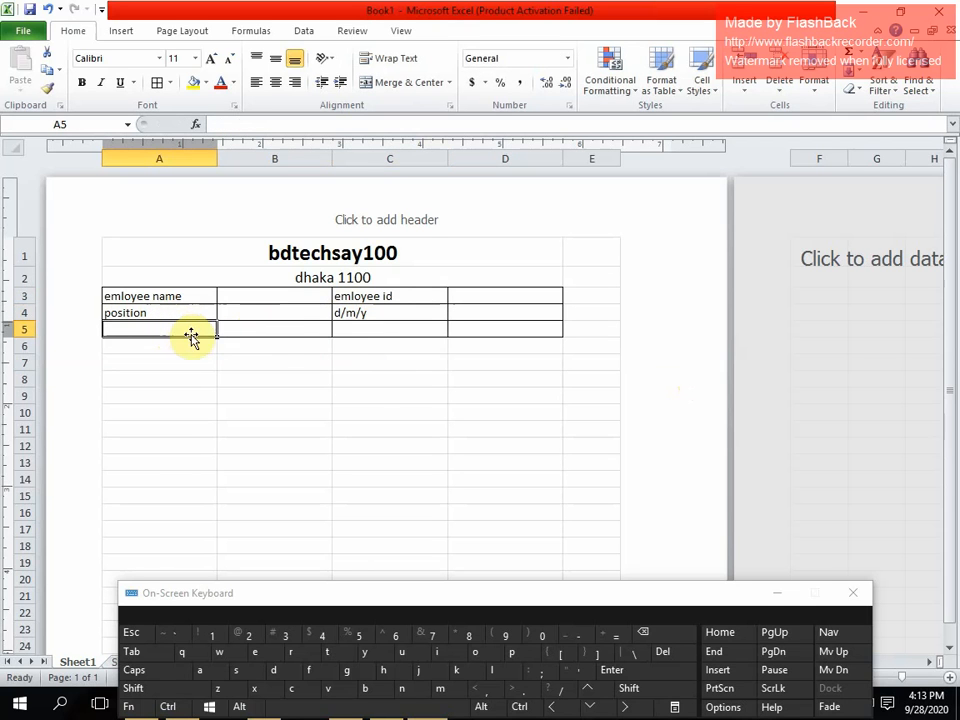
left_click(272, 332)
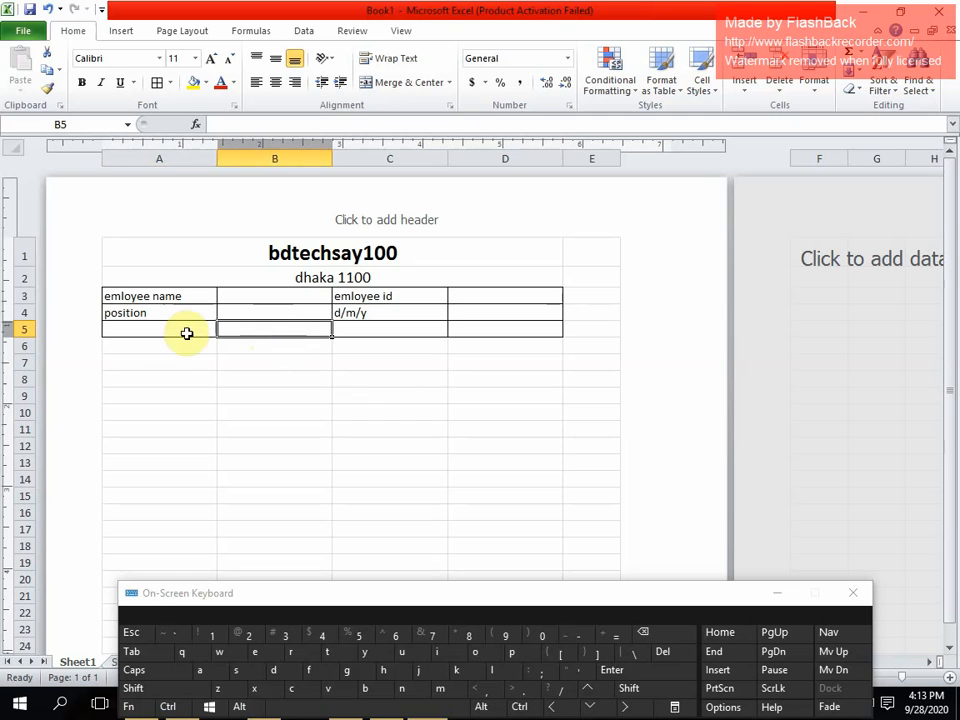
left_click(405, 330)
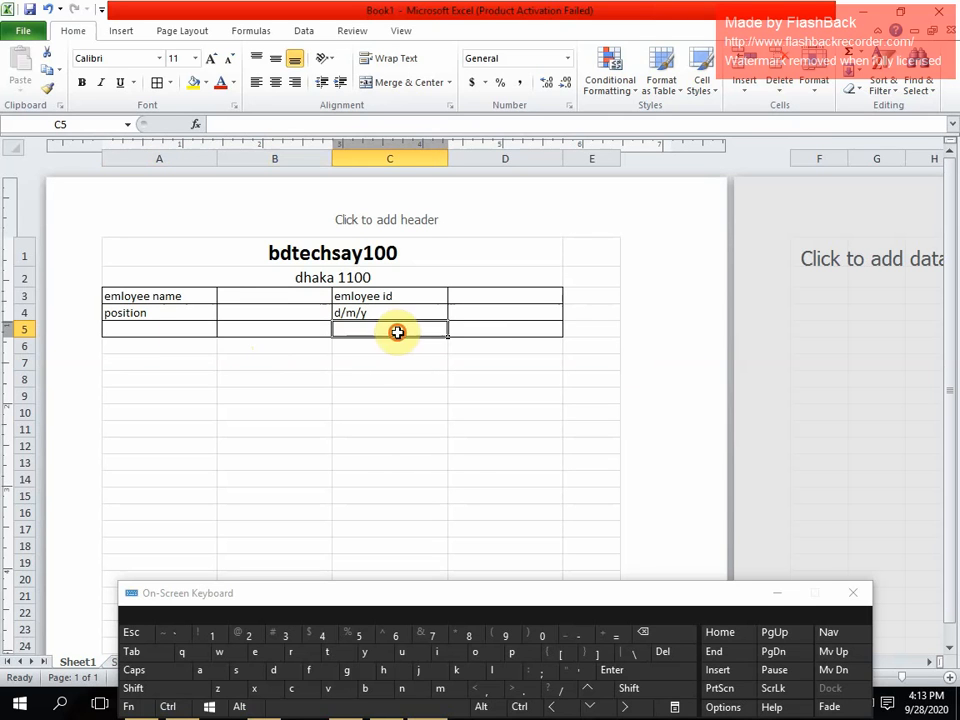
left_click(490, 330)
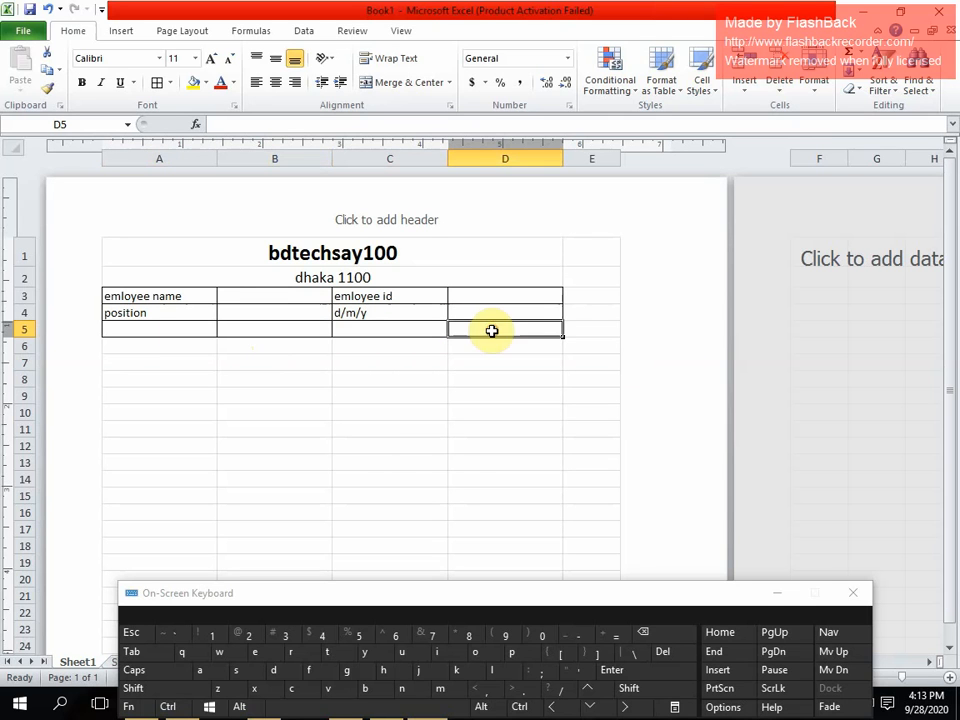
- Set the font size of the employee name and position labels in cells A3 and A4 to 14
left_click(195, 297)
double_click(195, 297)
left_click_drag(195, 297, 107, 296)
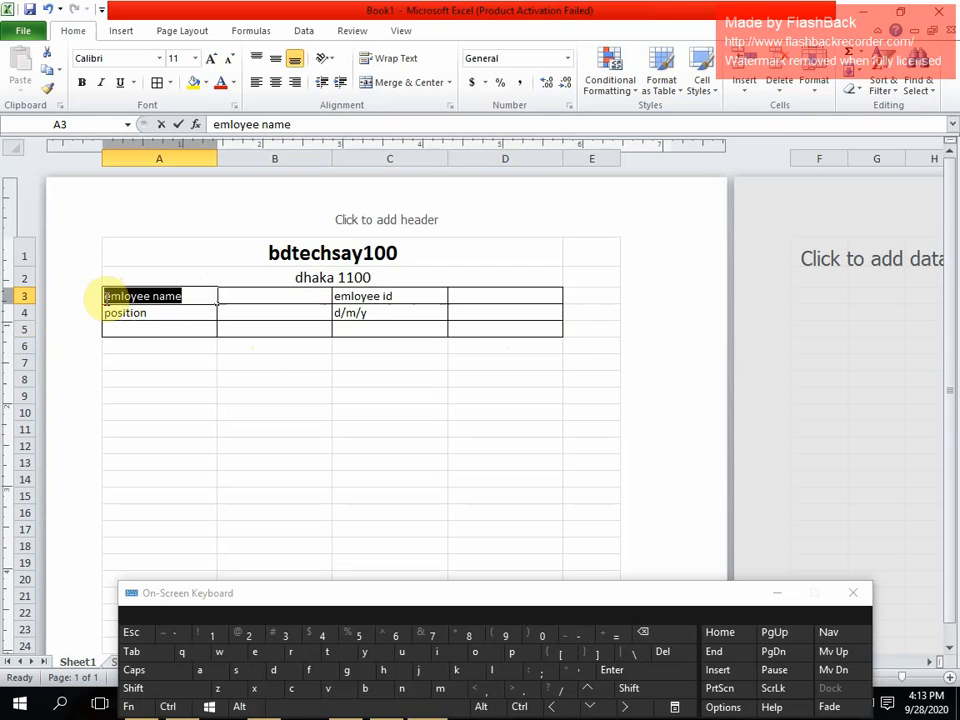
left_click(195, 58)
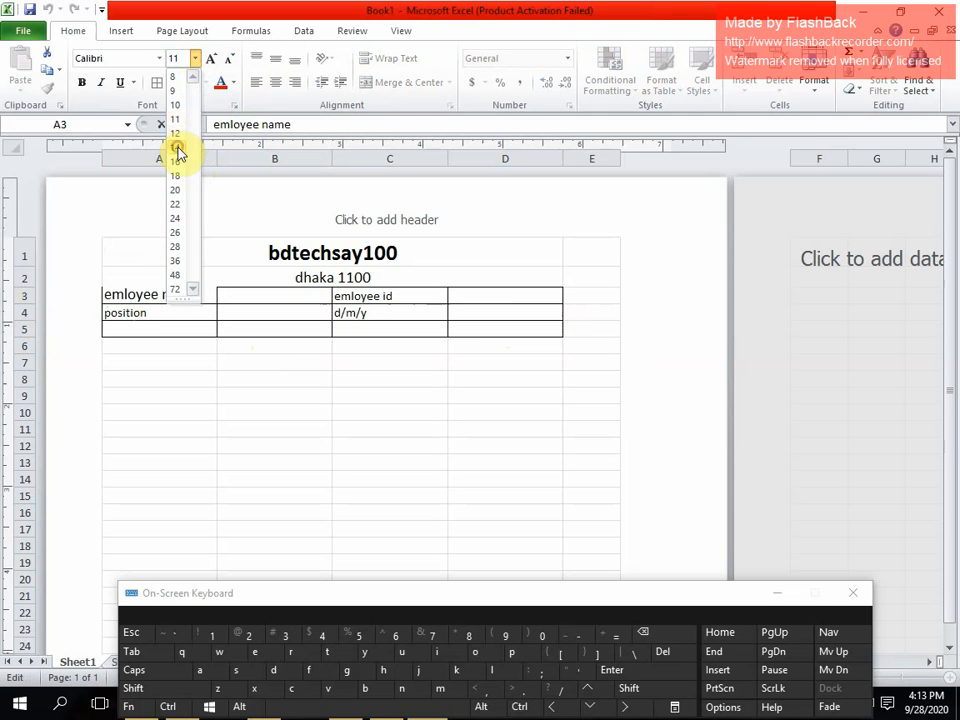
left_click(178, 147)
double_click(152, 314)
left_click_drag(152, 314, 96, 313)
left_click(195, 58)
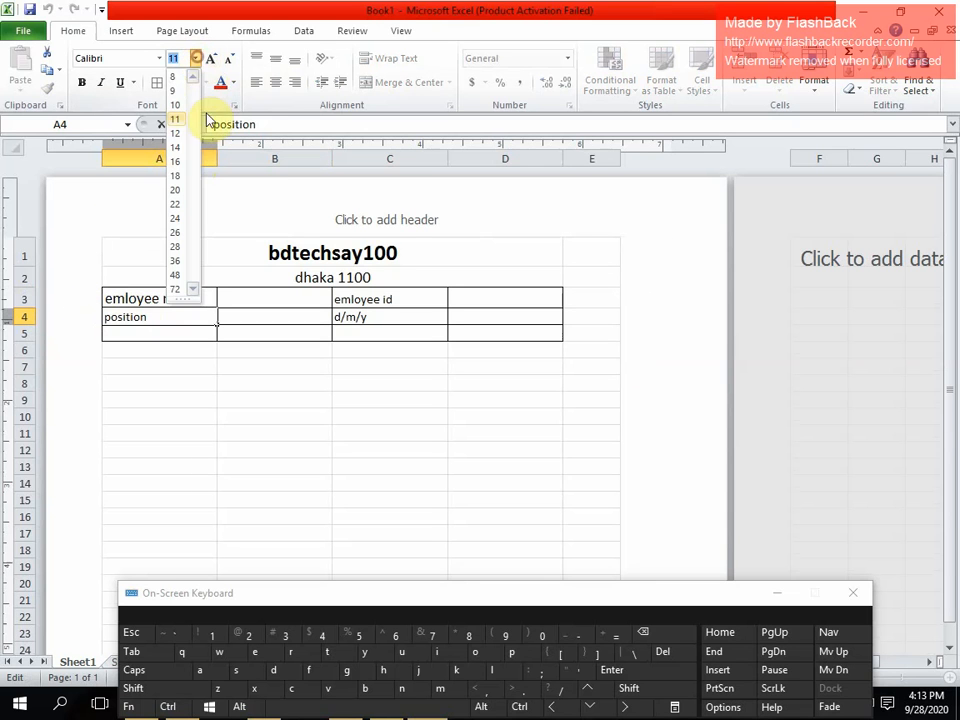
left_click(180, 147)
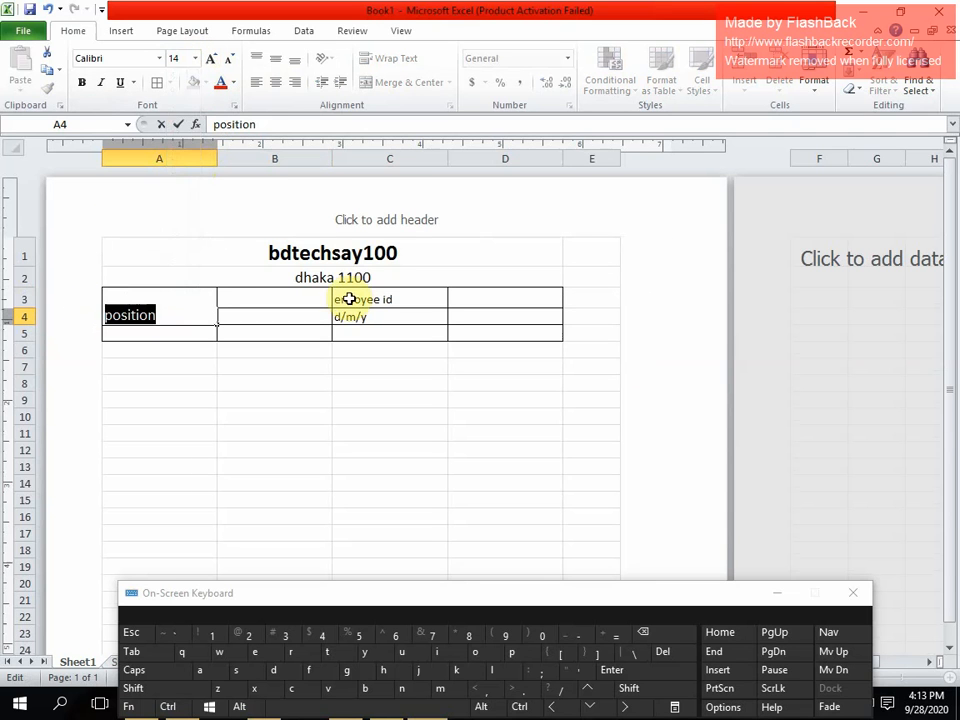
- Set the font size of the employee id and d/m/y labels in cells C3 and C4 to 14
left_click_drag(412, 301, 338, 301)
double_click(411, 298)
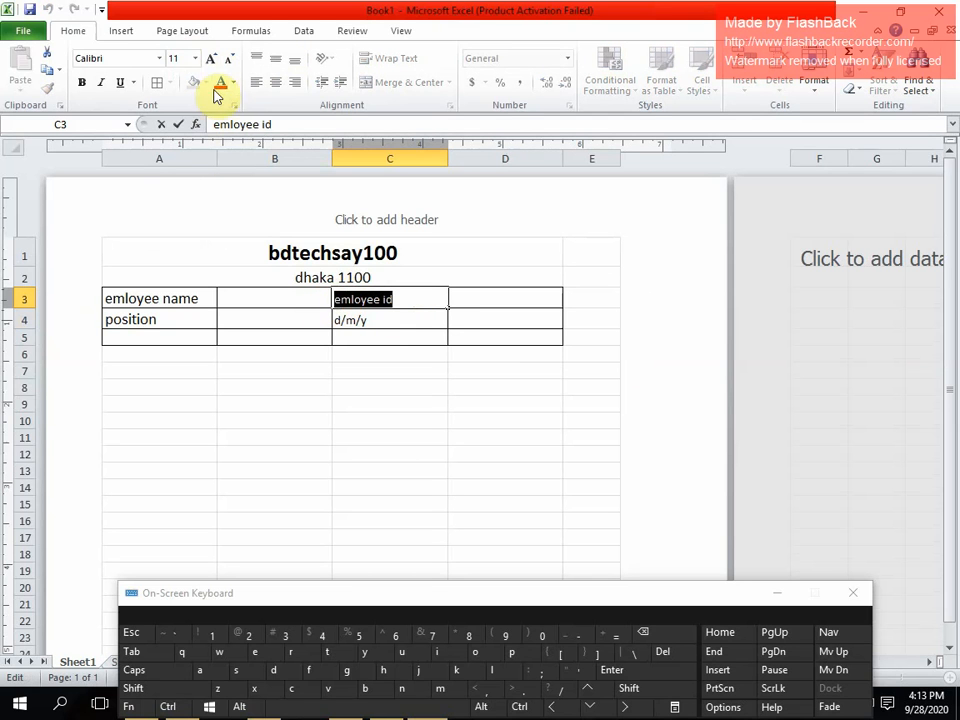
left_click(194, 58)
left_click(182, 148)
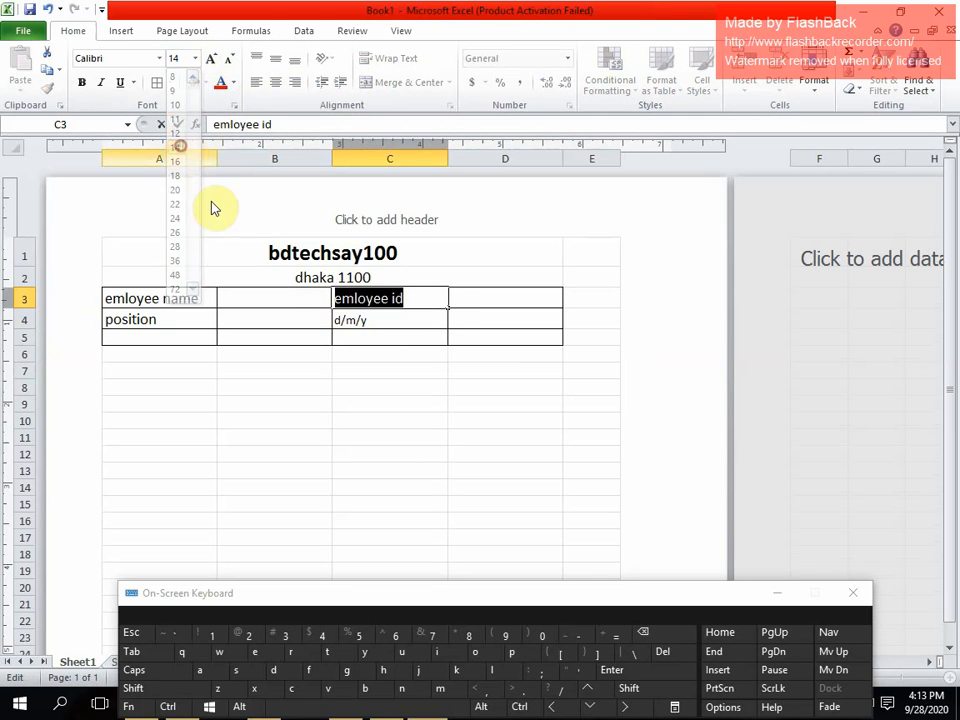
left_click(386, 324)
double_click(390, 320)
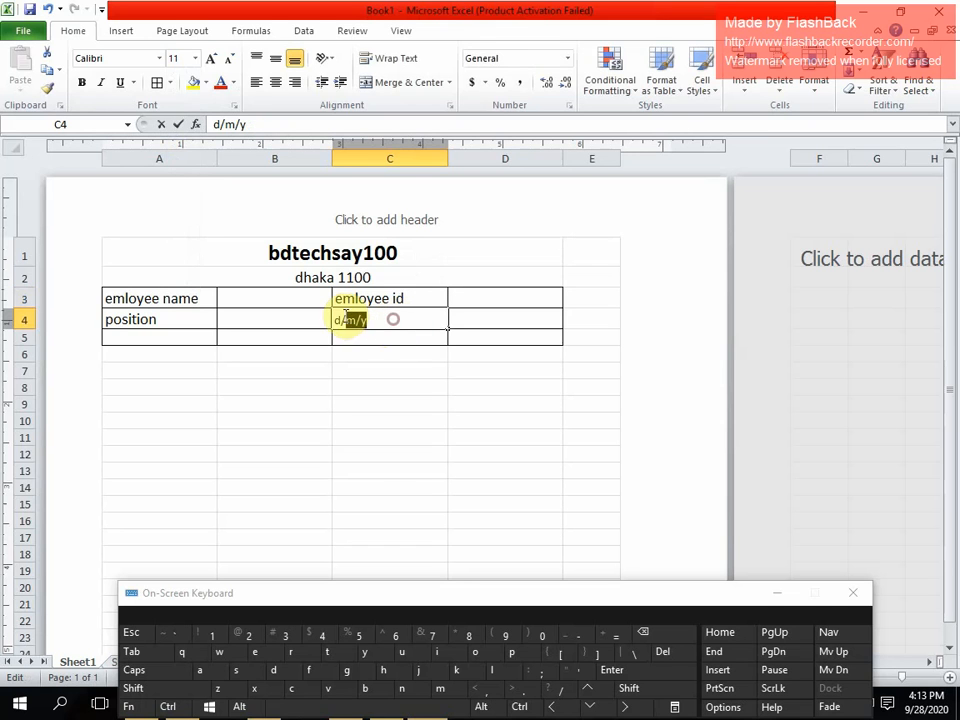
left_click_drag(392, 318, 332, 318)
left_click(195, 58)
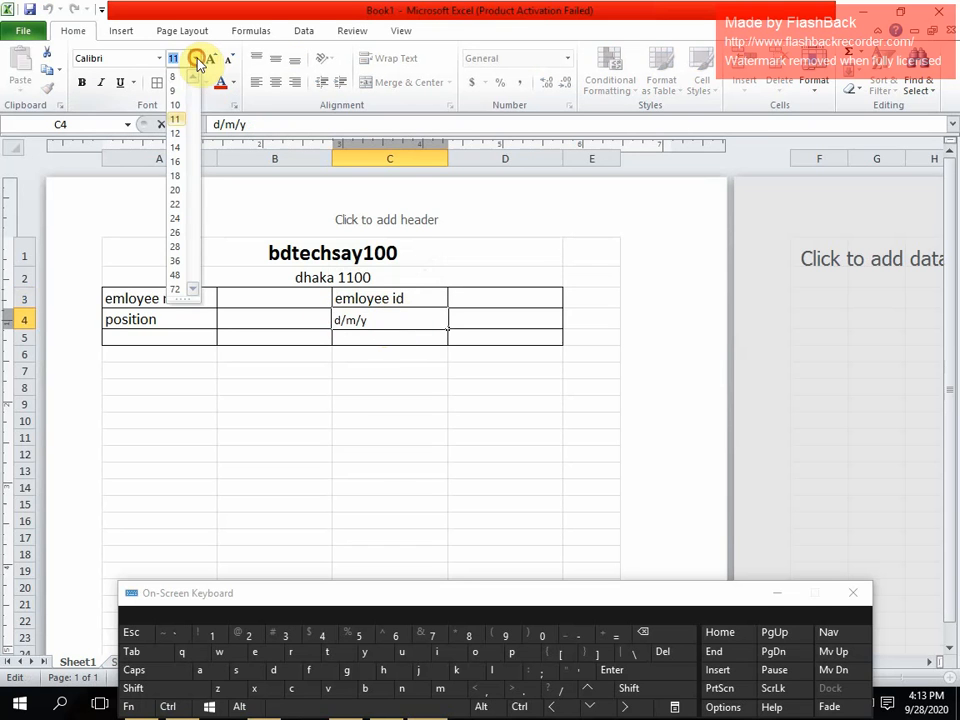
left_click(177, 148)
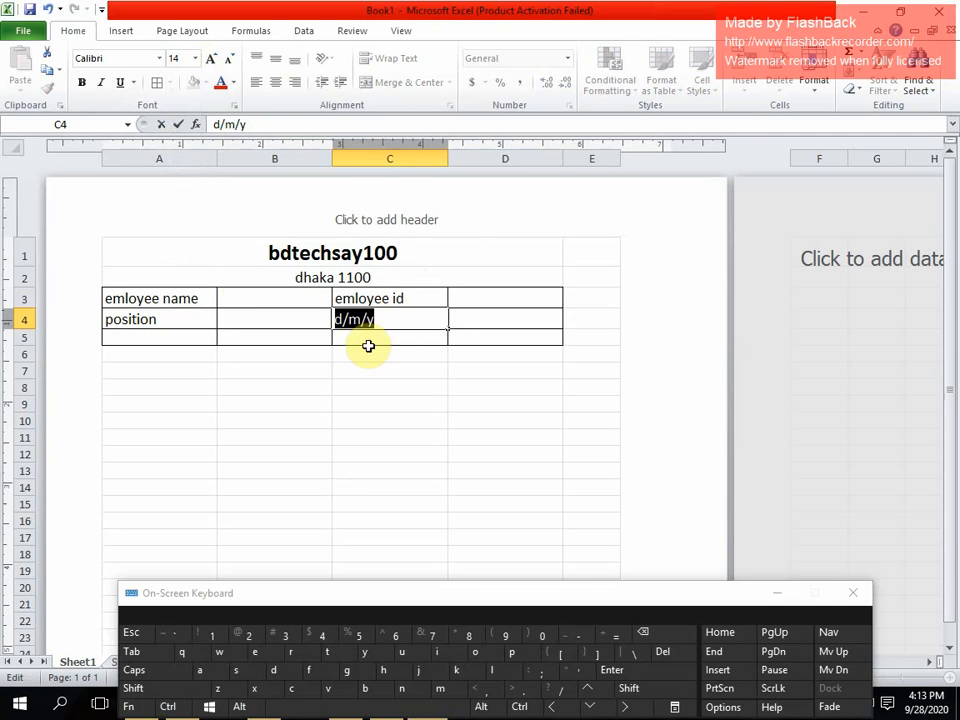
left_click(251, 305)
left_click(473, 299)
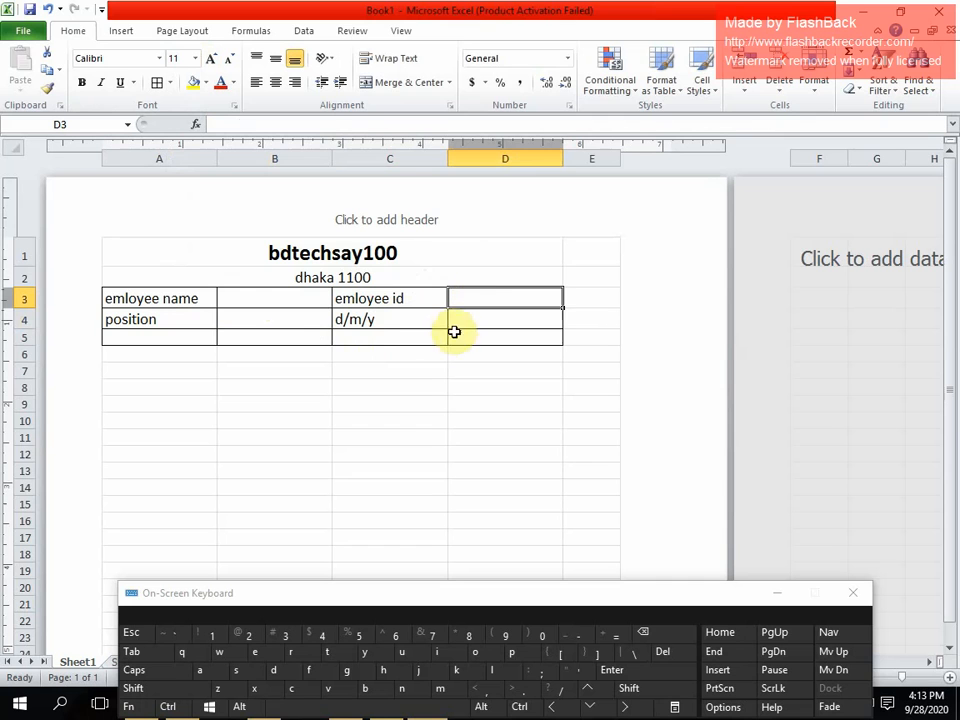
left_click(285, 319)
left_click(482, 329)
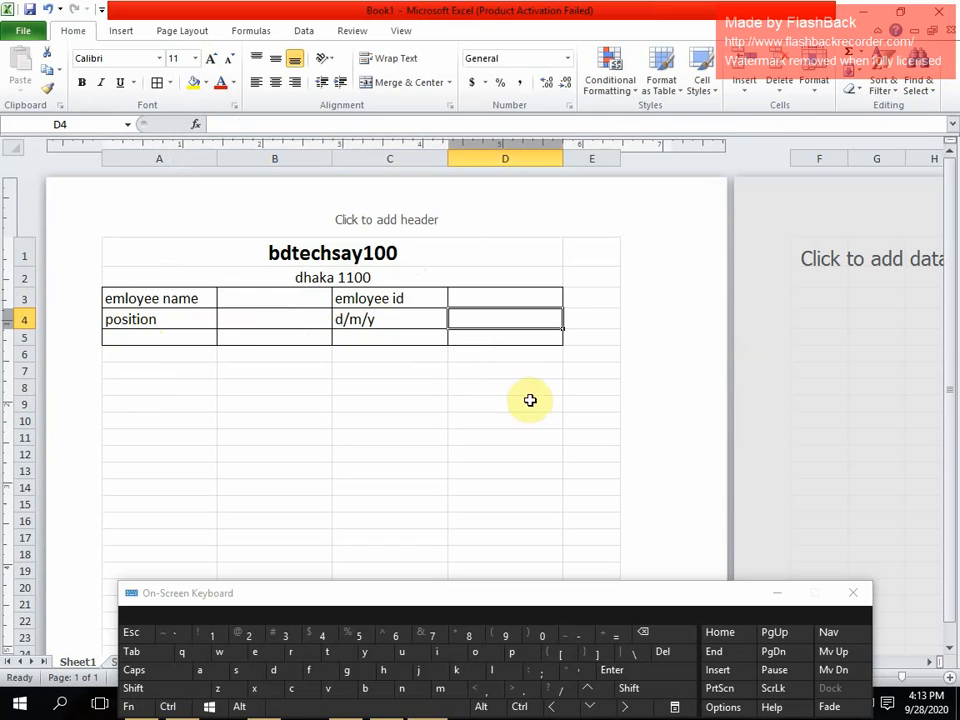
- Remove all borders from the empty table row, cells A5 to D5
left_click(166, 340)
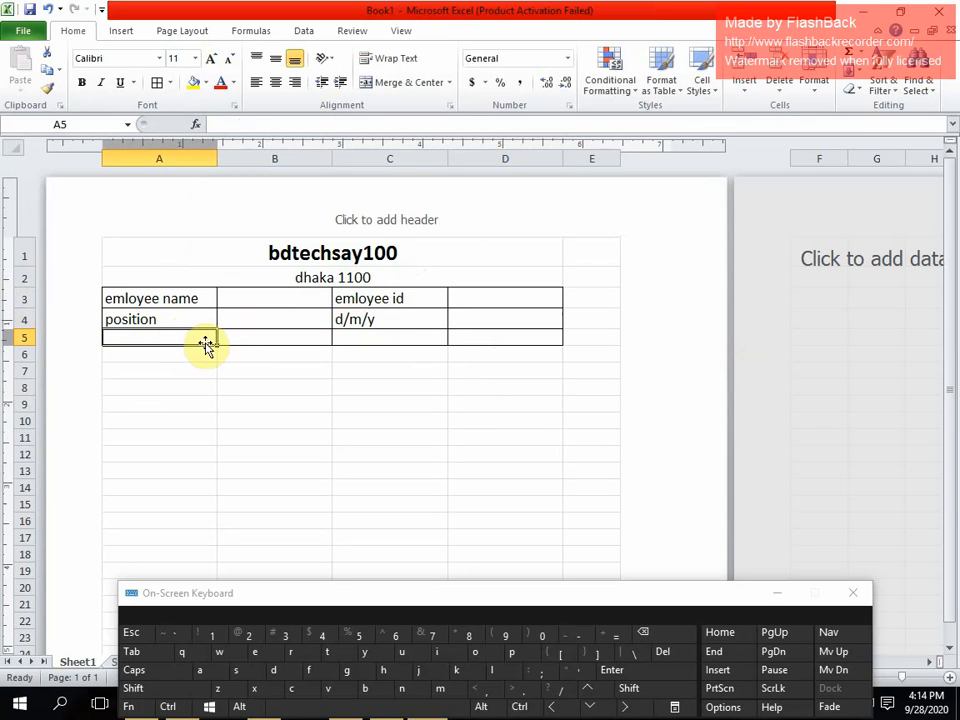
mouse_move(214, 343)
left_mouse_down()
mouse_move(437, 360)
mouse_move(520, 348)
left_mouse_up()
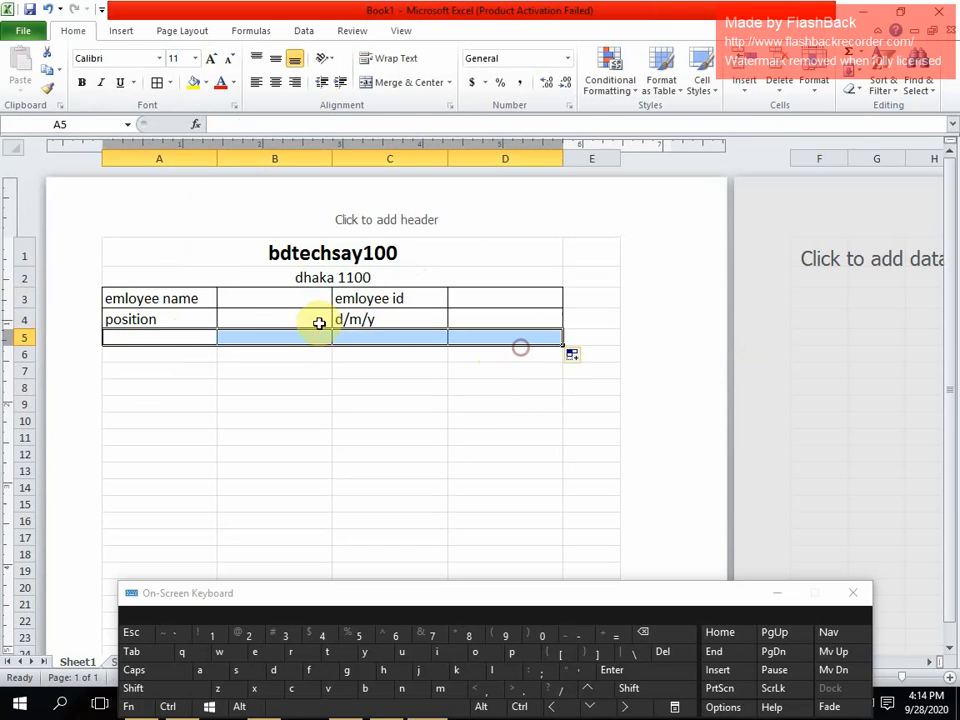
left_click(169, 82)
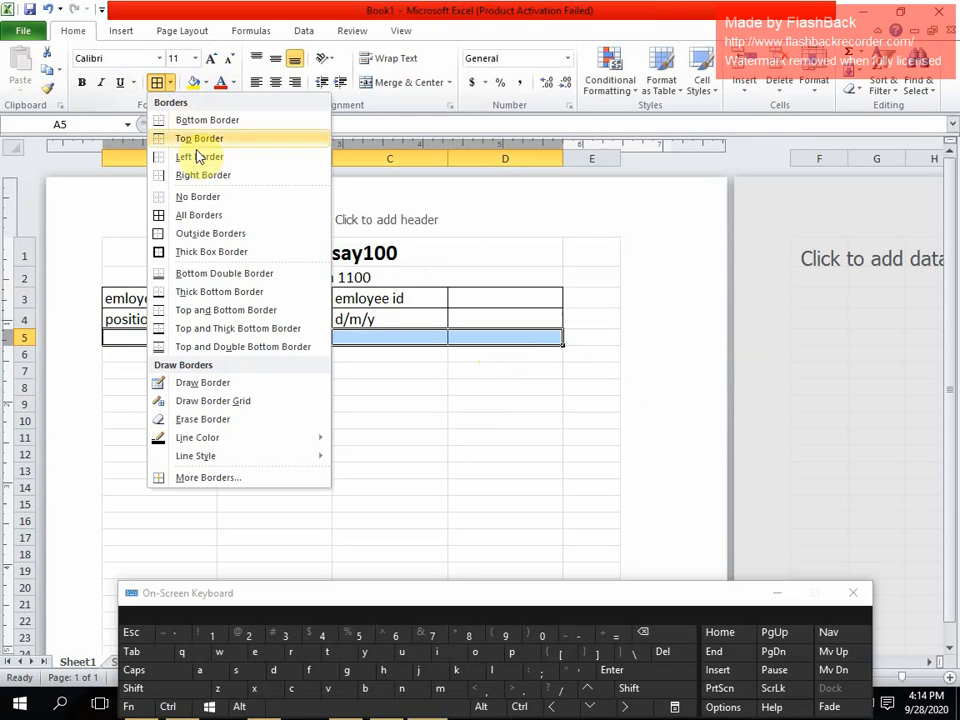
left_click(200, 199)
left_click(132, 384)
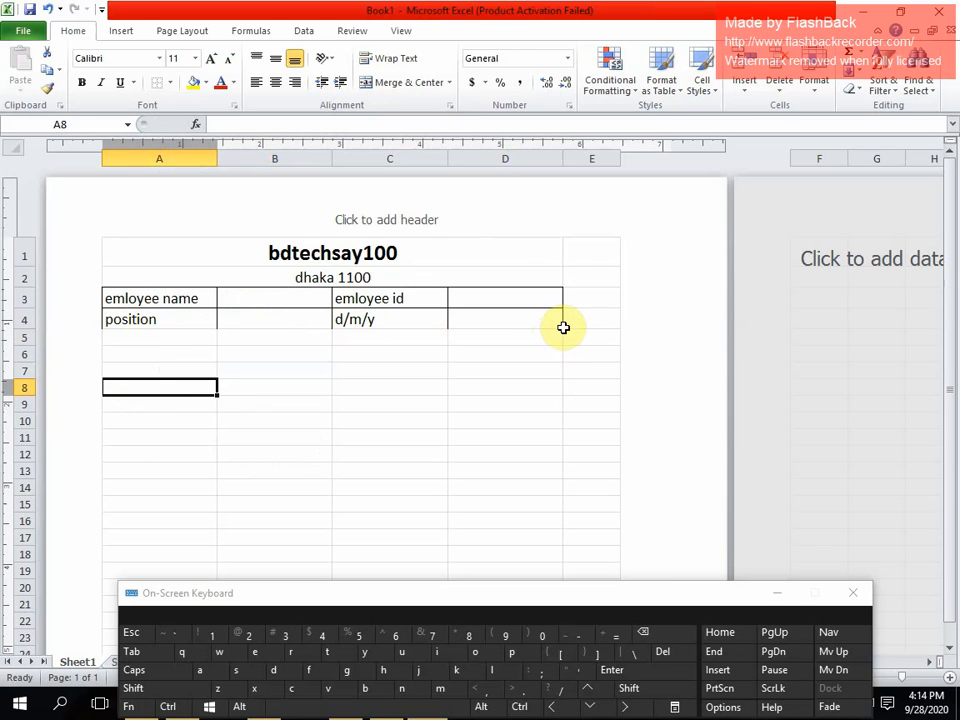
- Apply All Borders to the employee details table in cells A3 to D4
left_click_drag(563, 327, 461, 300)
left_click(474, 373)
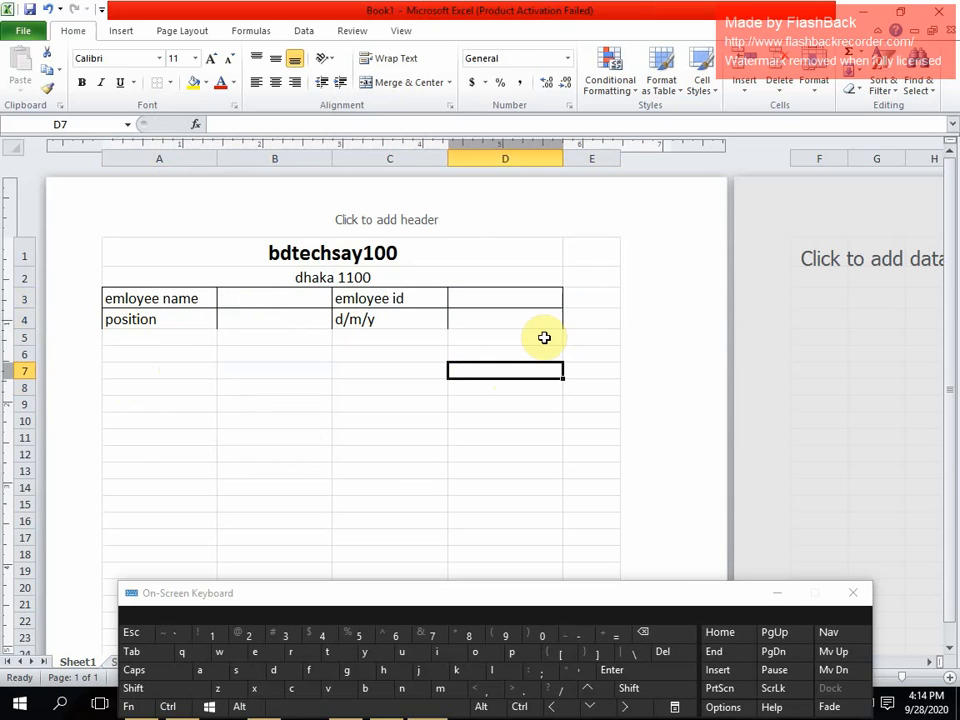
left_click_drag(558, 325, 170, 300)
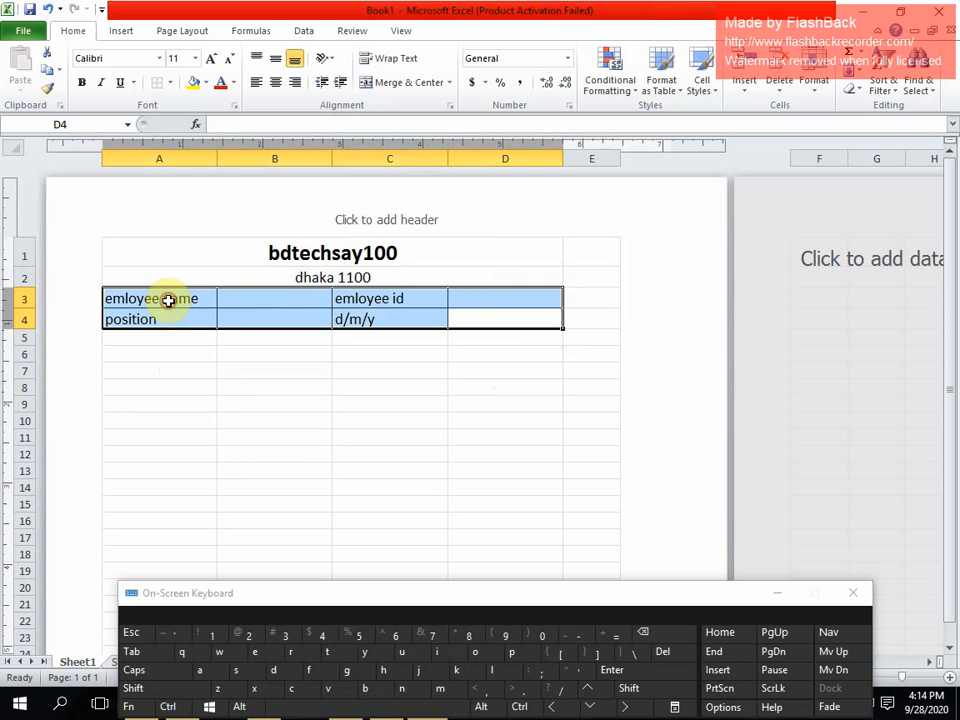
left_click(171, 84)
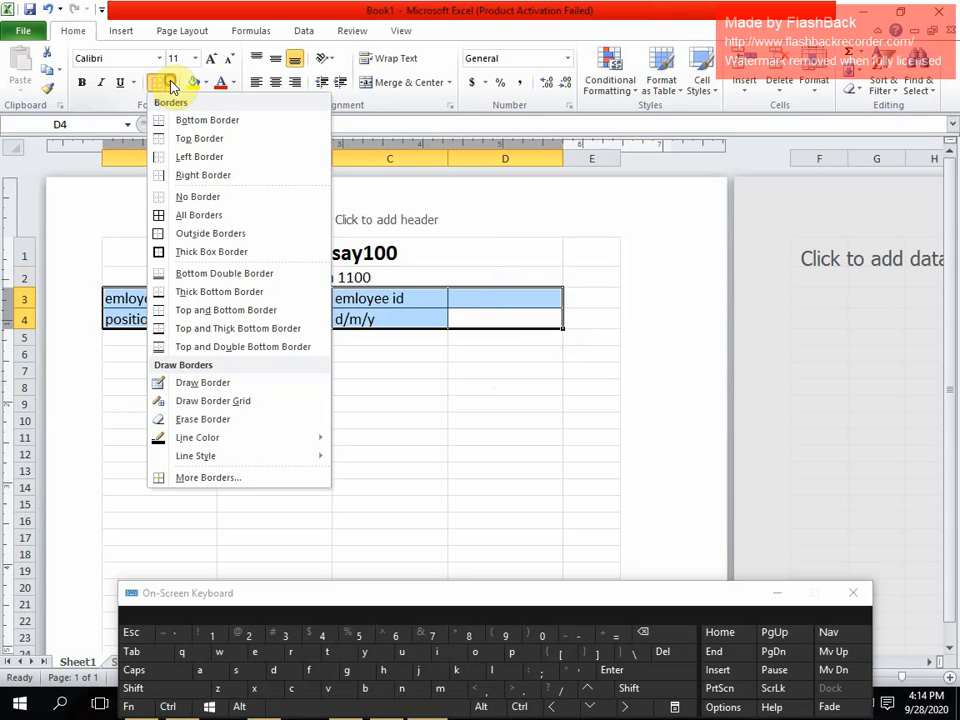
left_click(179, 214)
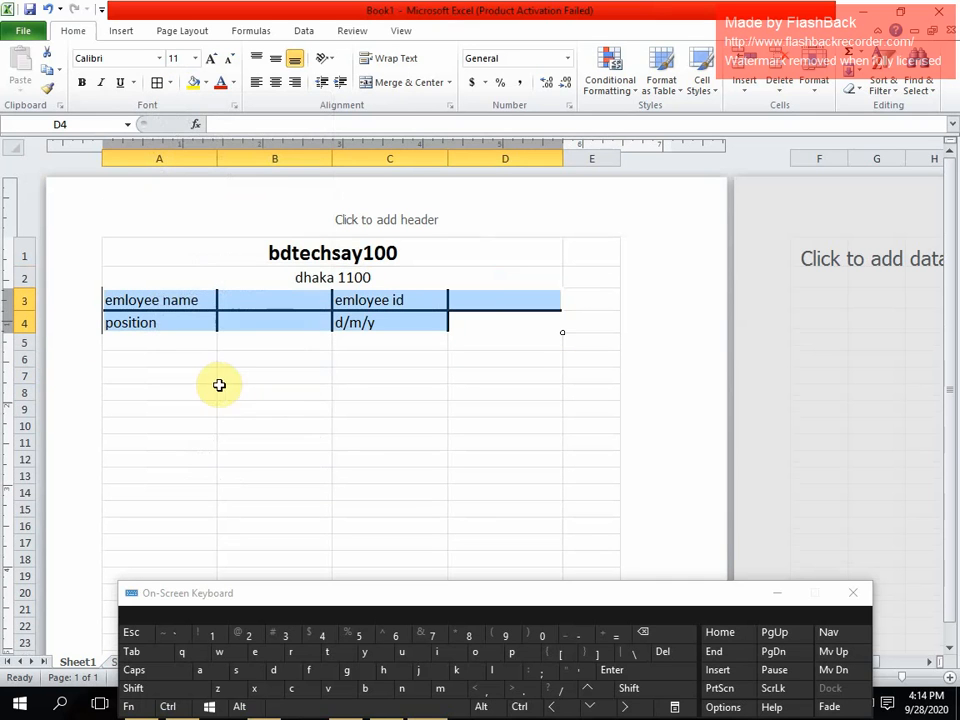
- Switch to the reference PDF salary slip in Edge, examine the section below the employee details, and return to the Excel workbook
left_click(292, 393)
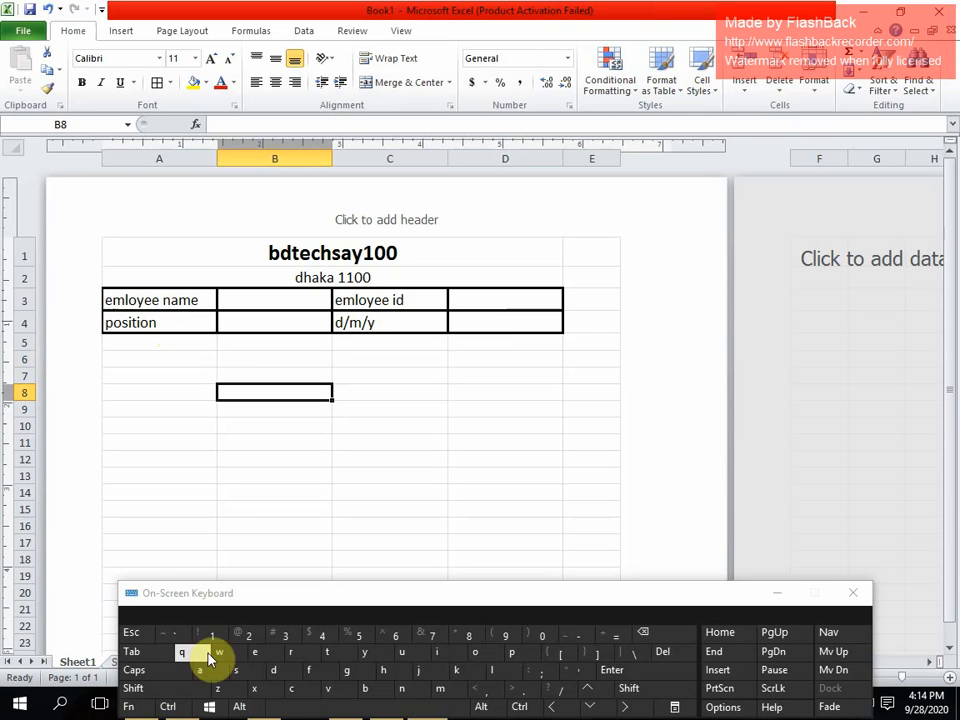
left_click(767, 599)
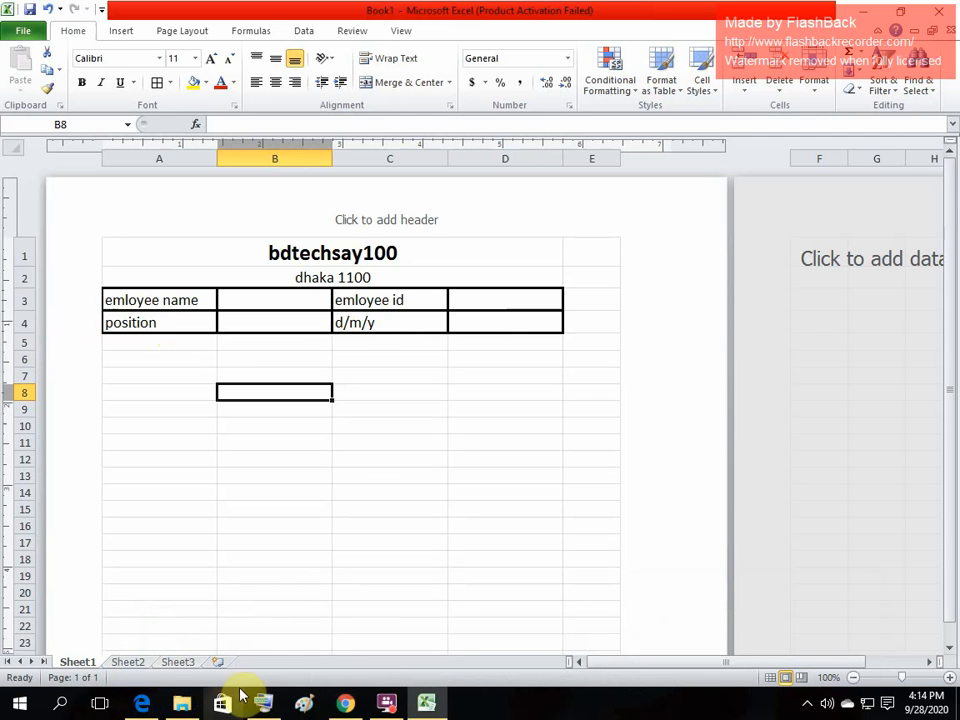
left_click(141, 703)
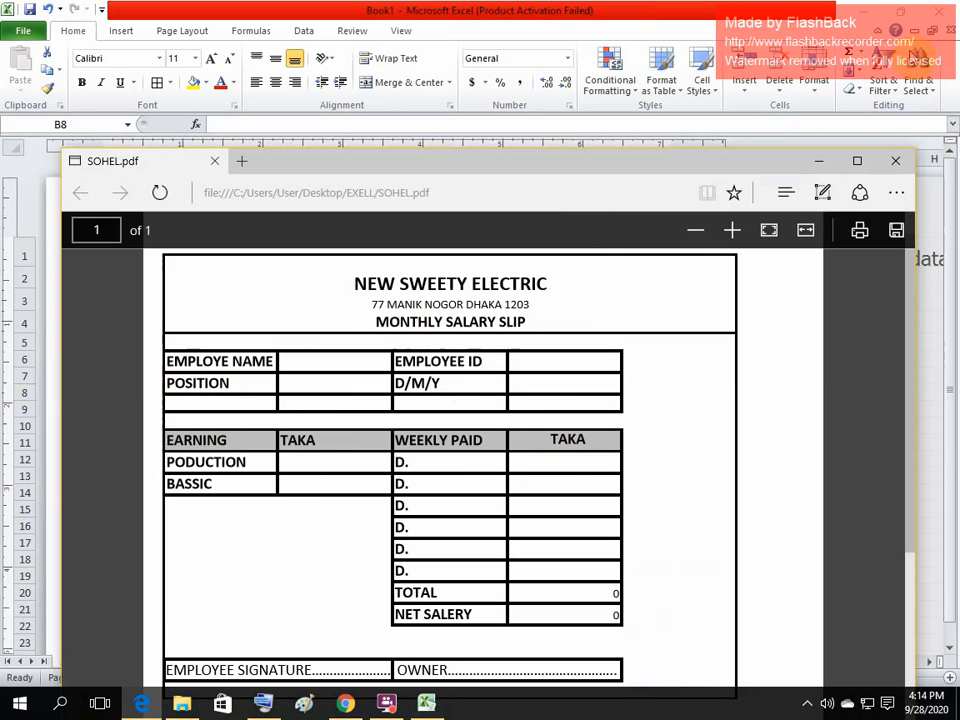
left_click(863, 13)
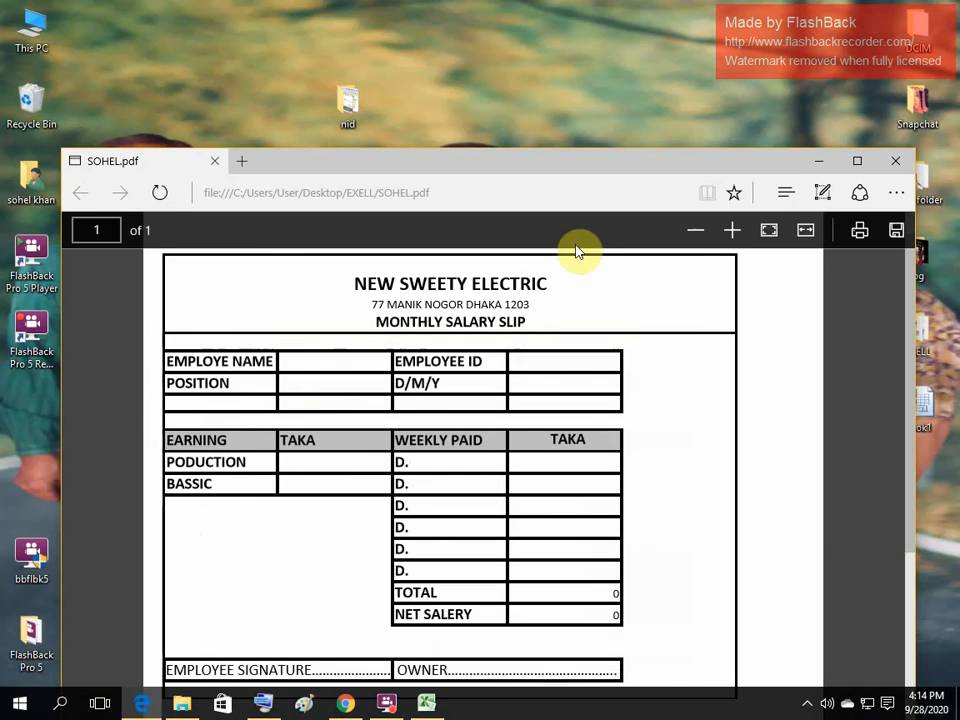
left_click(812, 163)
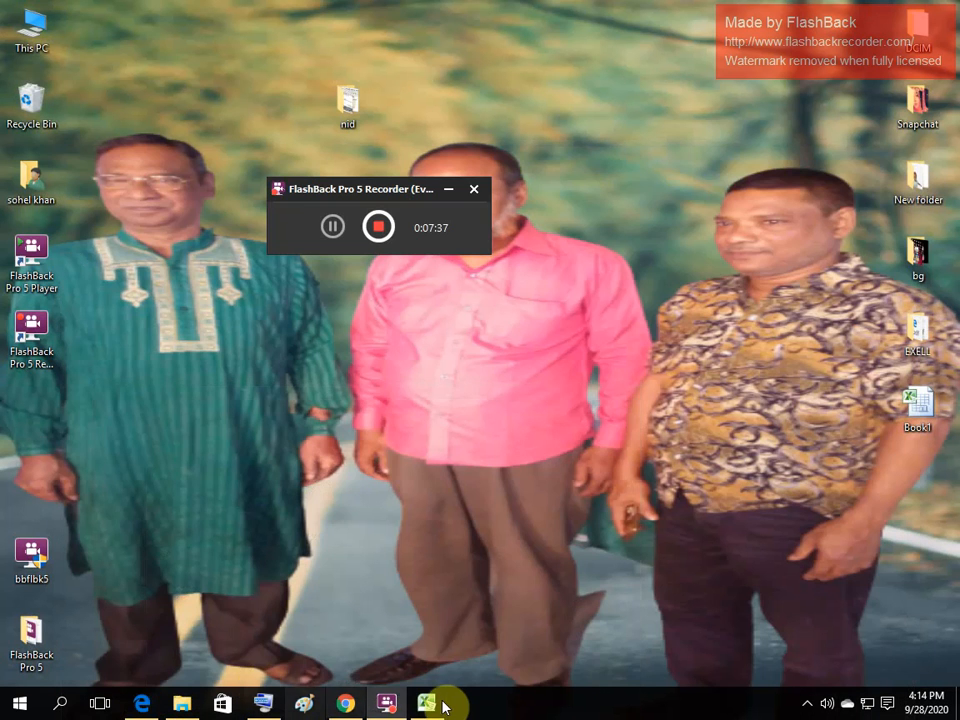
left_click(428, 702)
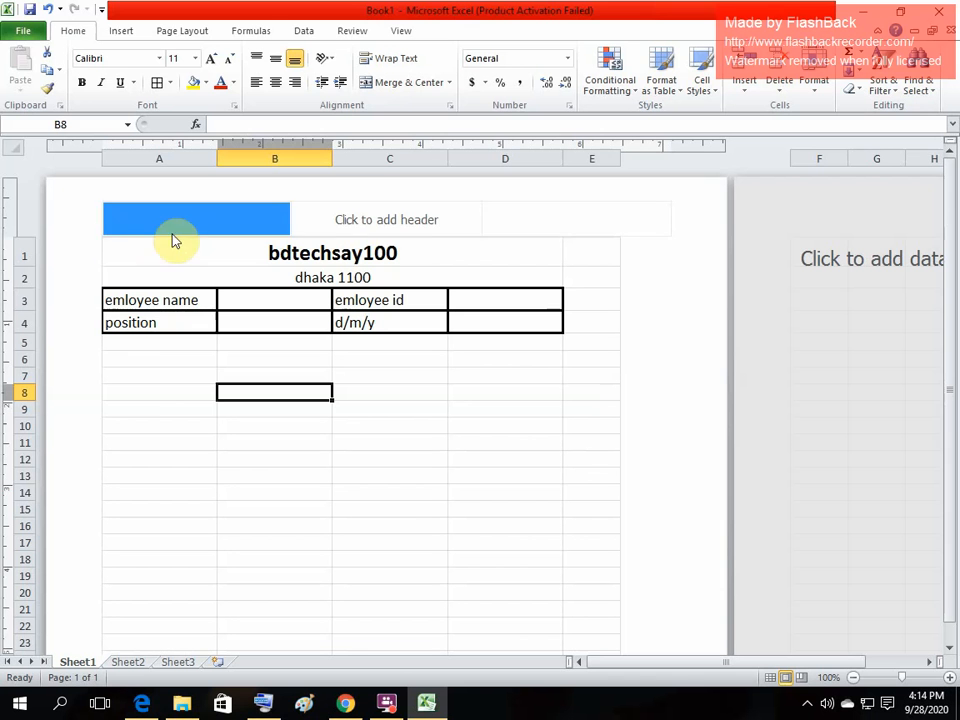
- Apply All Borders to cells A7 to D7 for the heading row of the earnings table
left_click(127, 377)
left_click(135, 358)
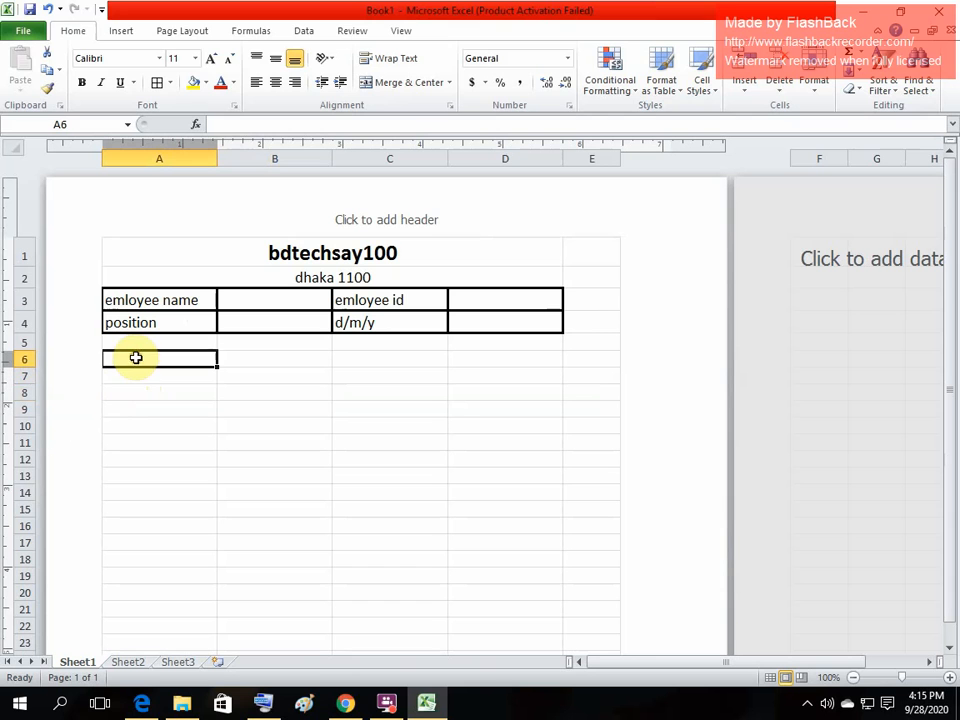
left_click(158, 389)
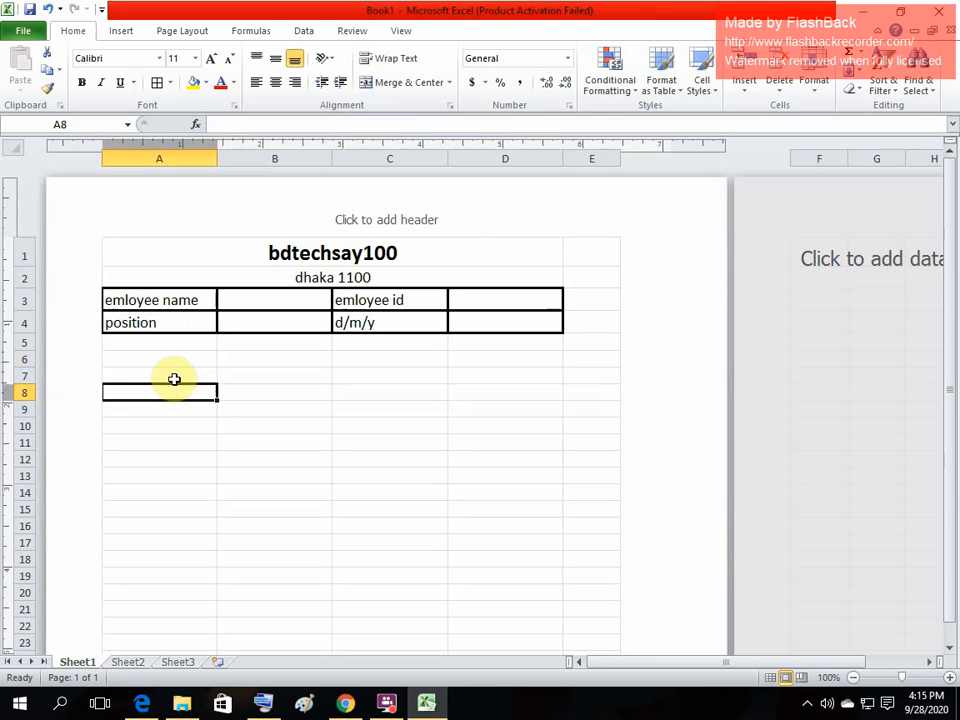
left_click(174, 378)
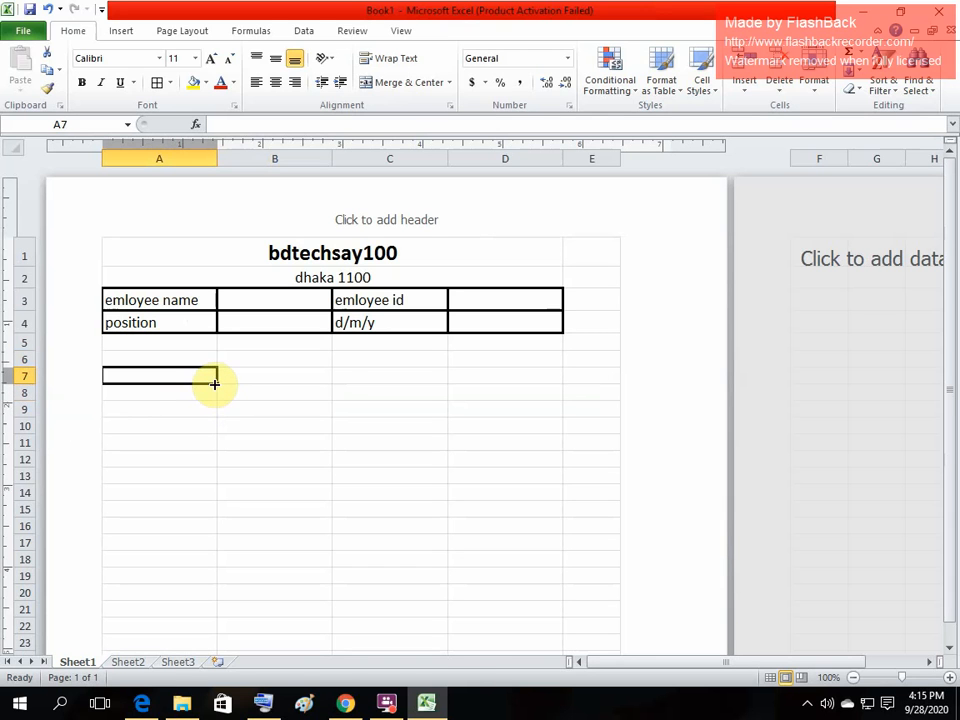
left_click_drag(214, 384, 535, 378)
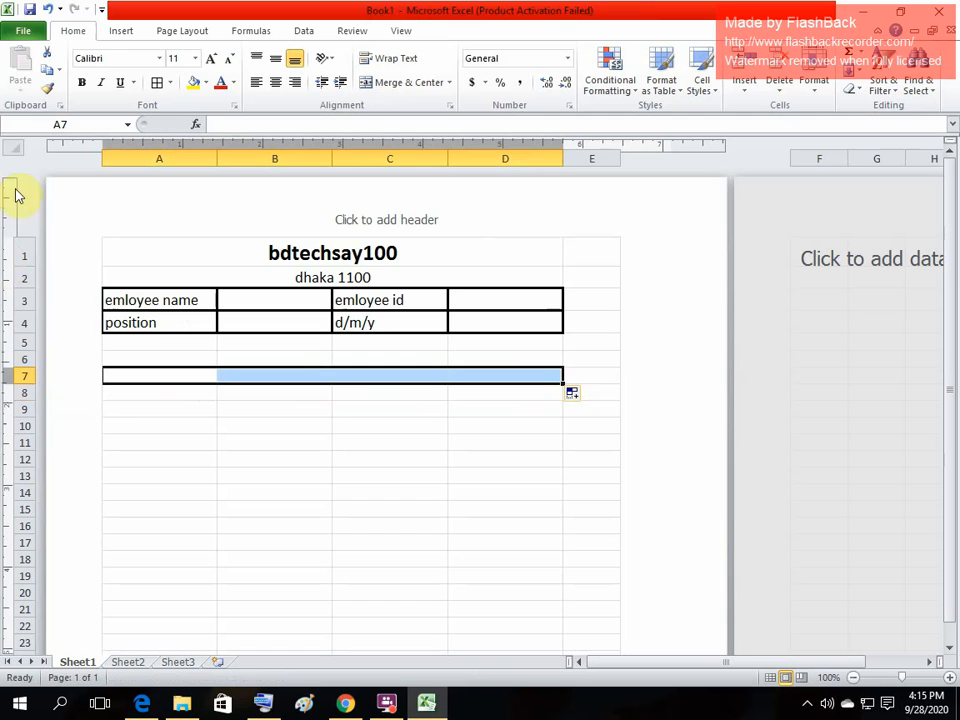
left_click(161, 86)
left_click(148, 377)
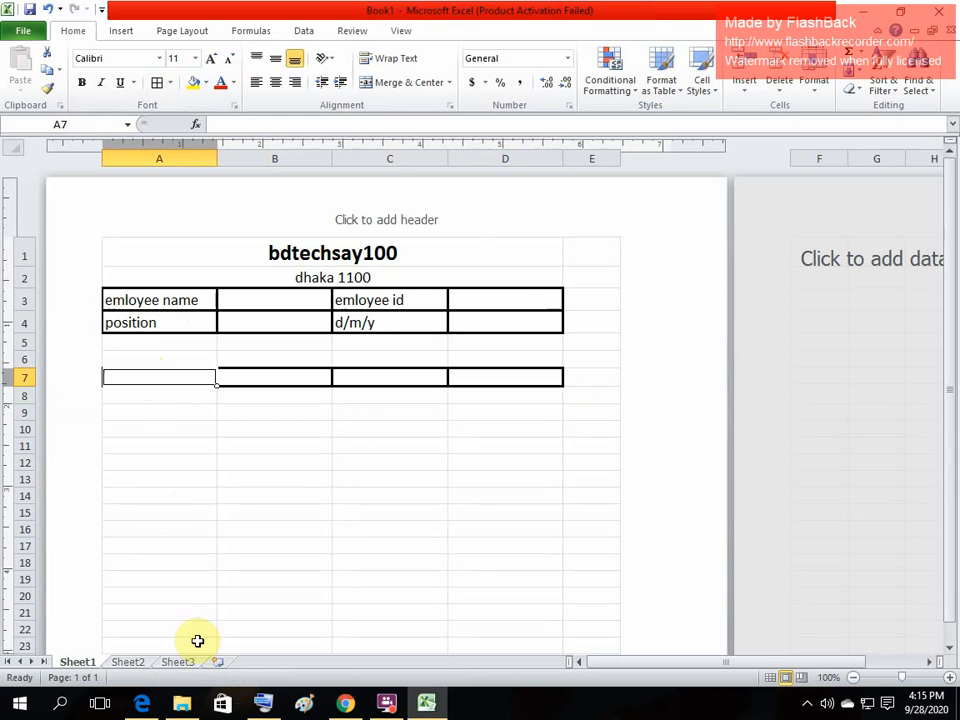
- Check the heading labels of the earnings table in the reference PDF slip in Edge and return to the Excel workbook
left_click(141, 704)
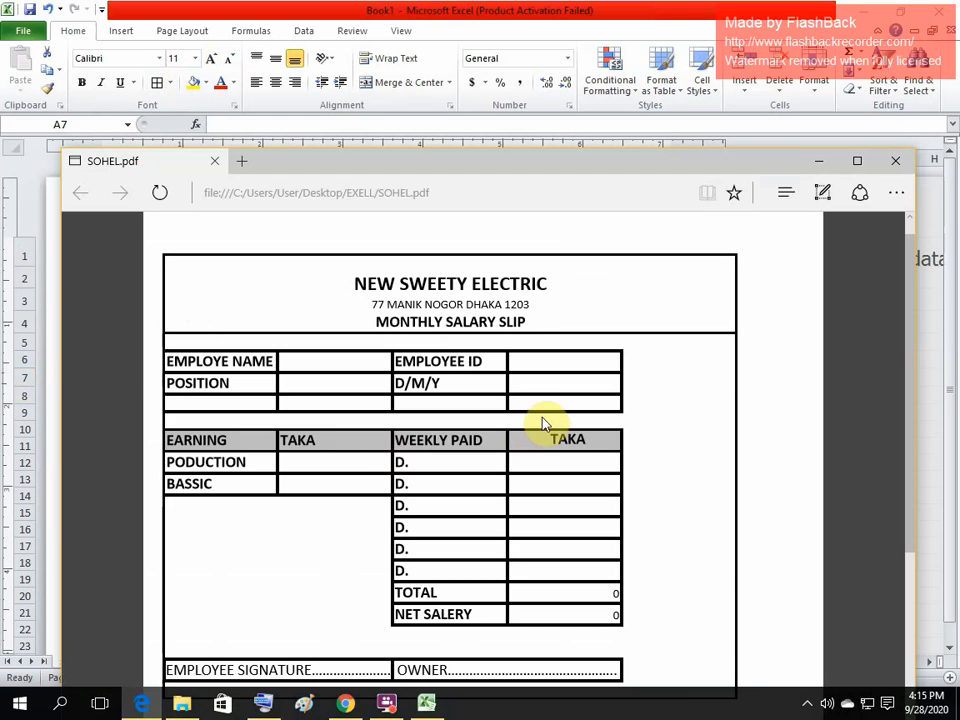
left_click(863, 12)
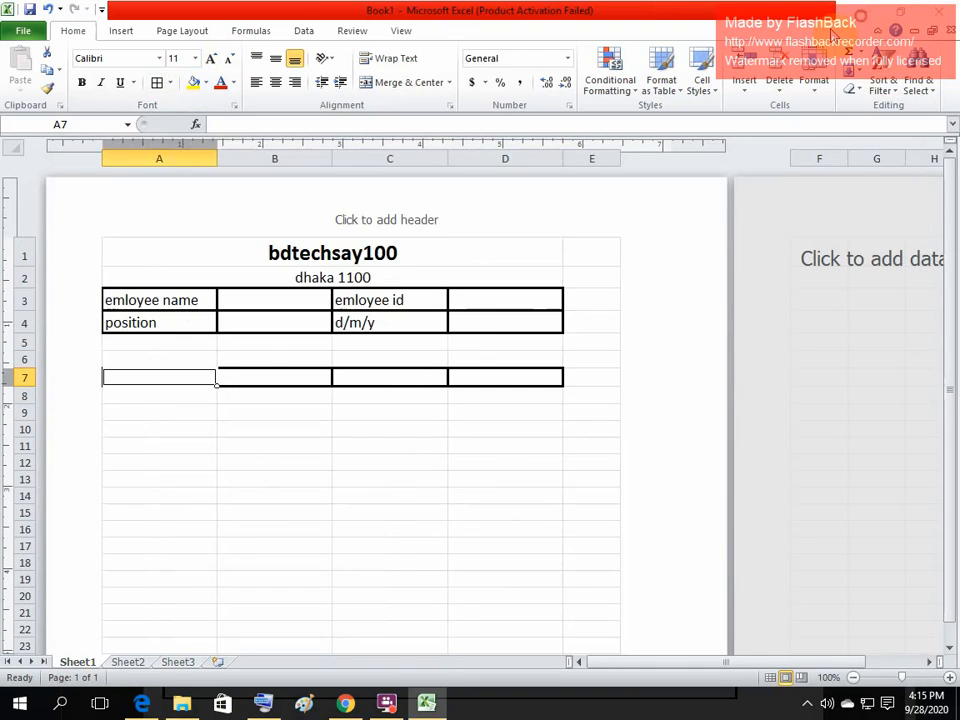
left_click(834, 164)
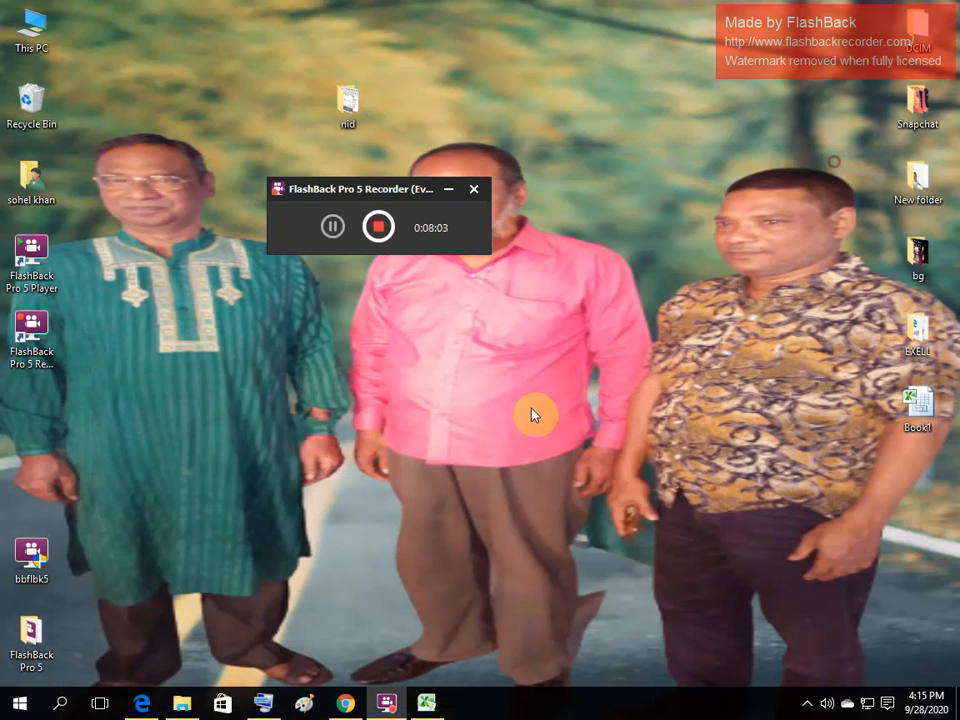
left_click(430, 704)
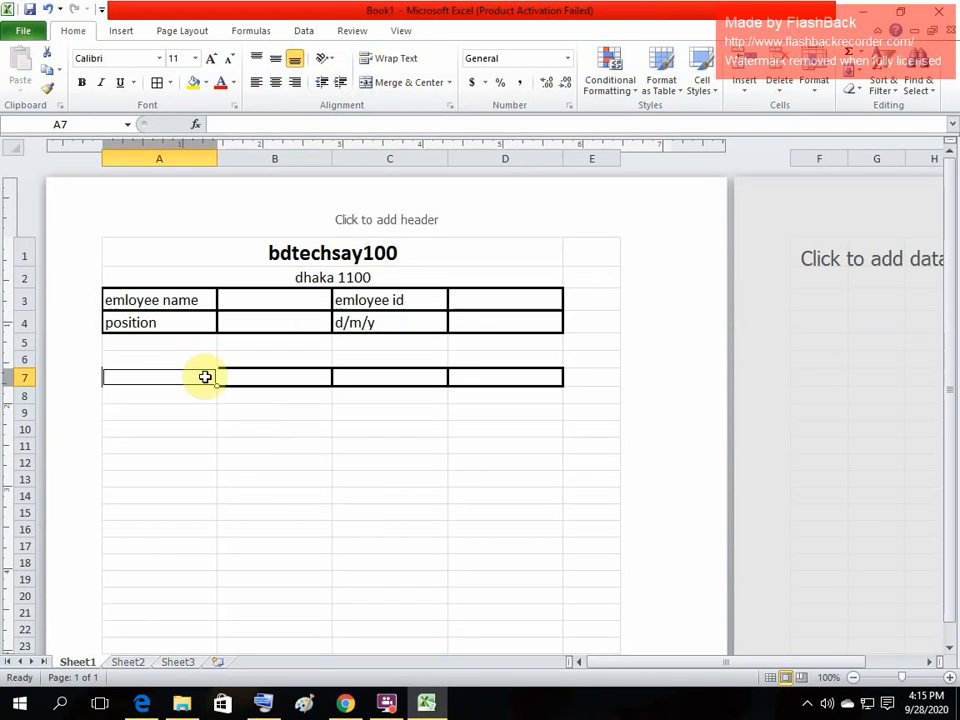
- Enter the heading "earning" in cell A7
type("e")
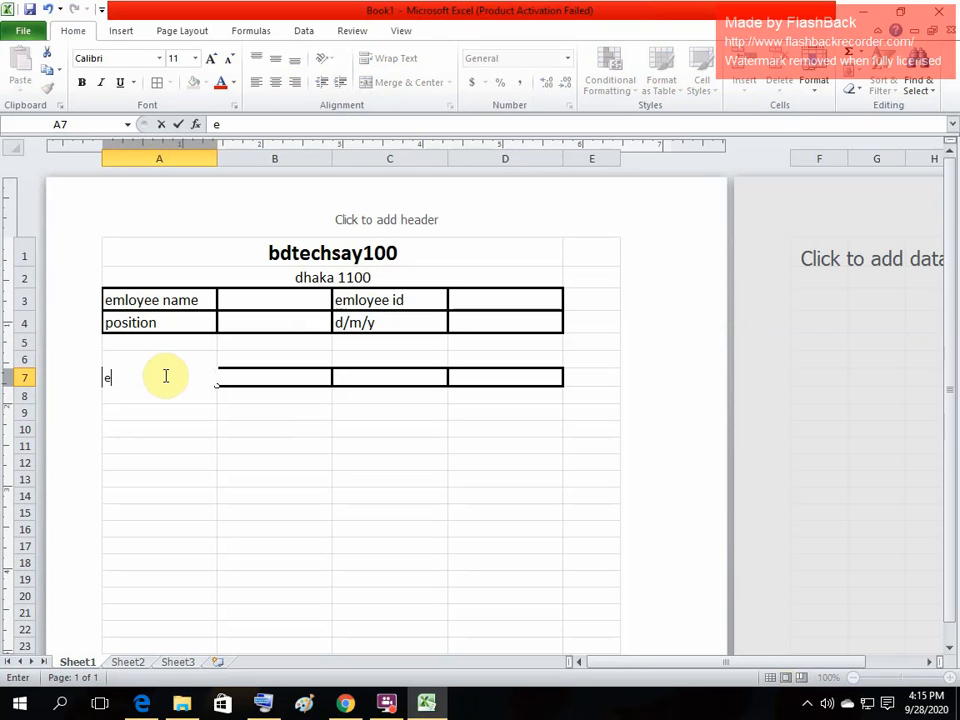
left_click(260, 705)
left_click(200, 671)
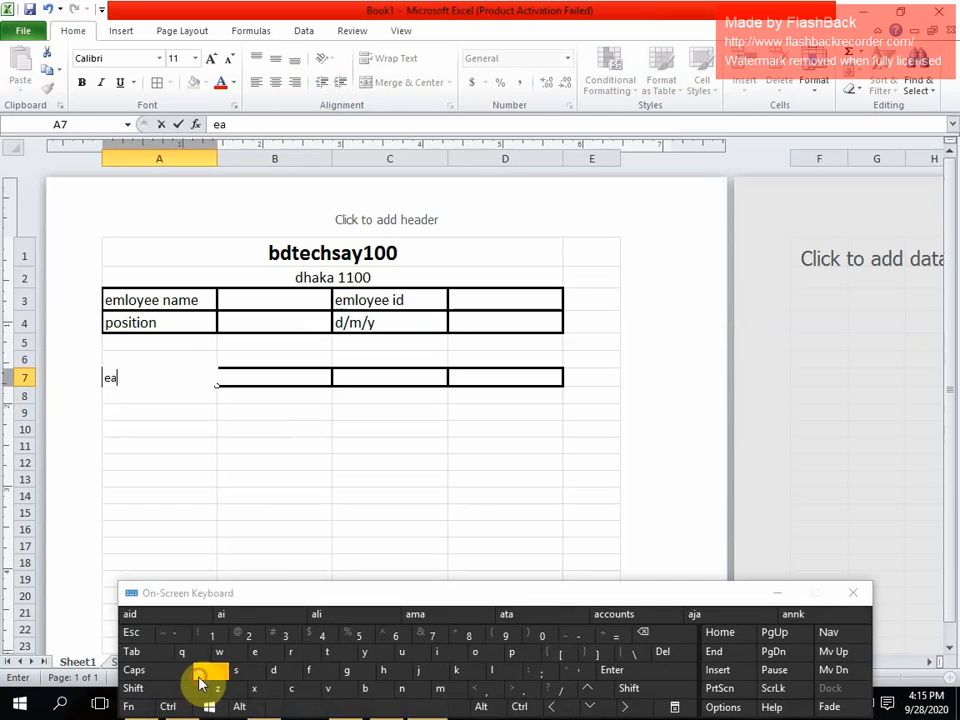
left_click(296, 652)
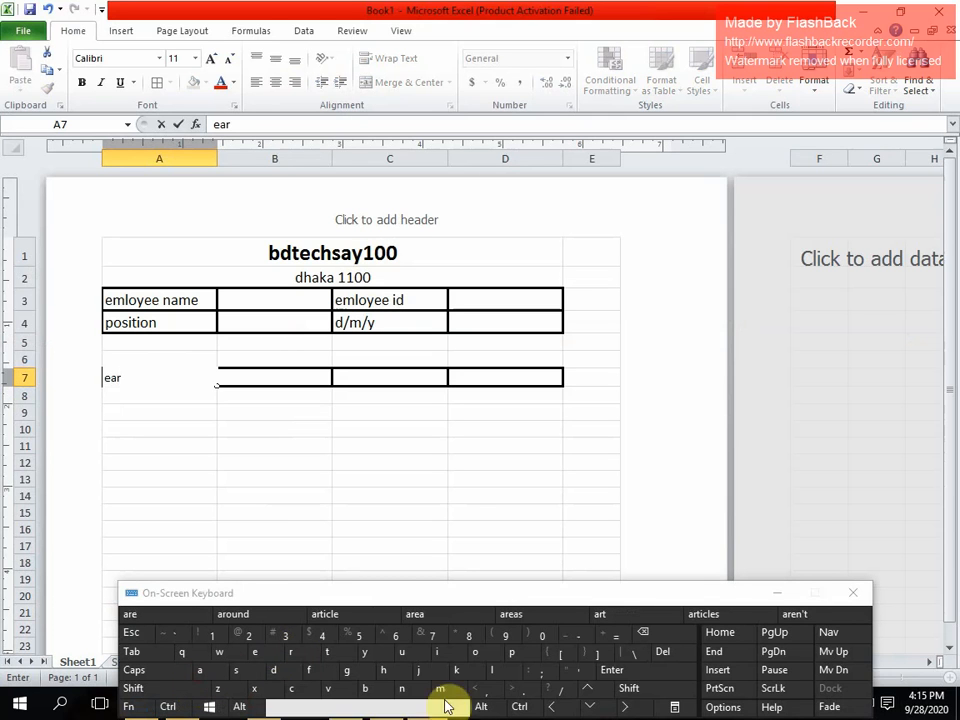
left_click(403, 692)
left_click(442, 653)
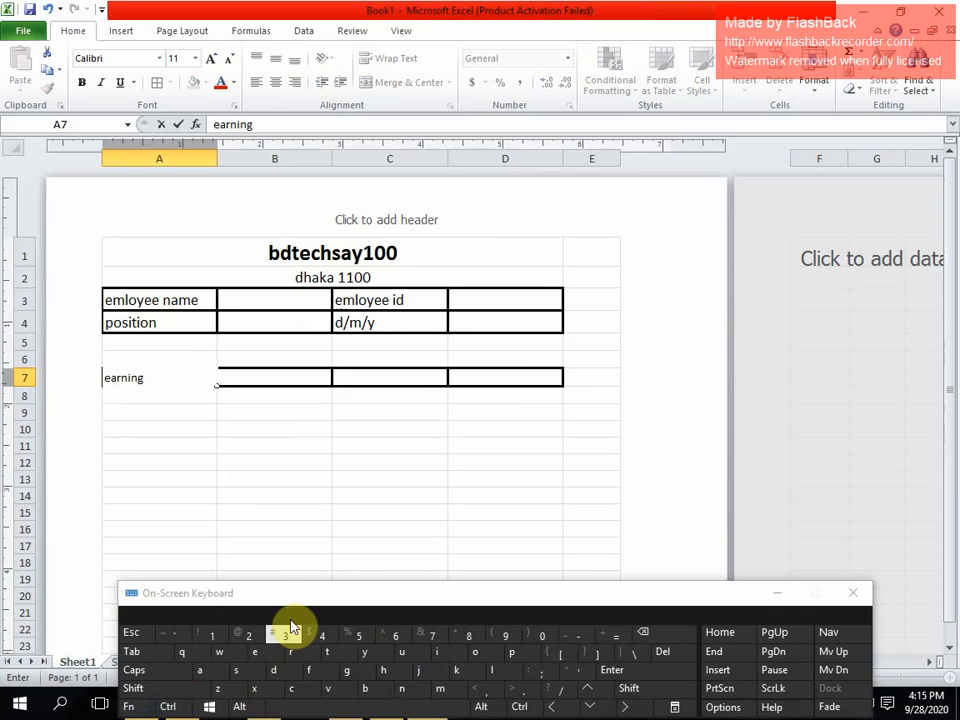
- Set the earning heading in cell A7 to font size 14 and bold
left_click_drag(165, 380, 92, 378)
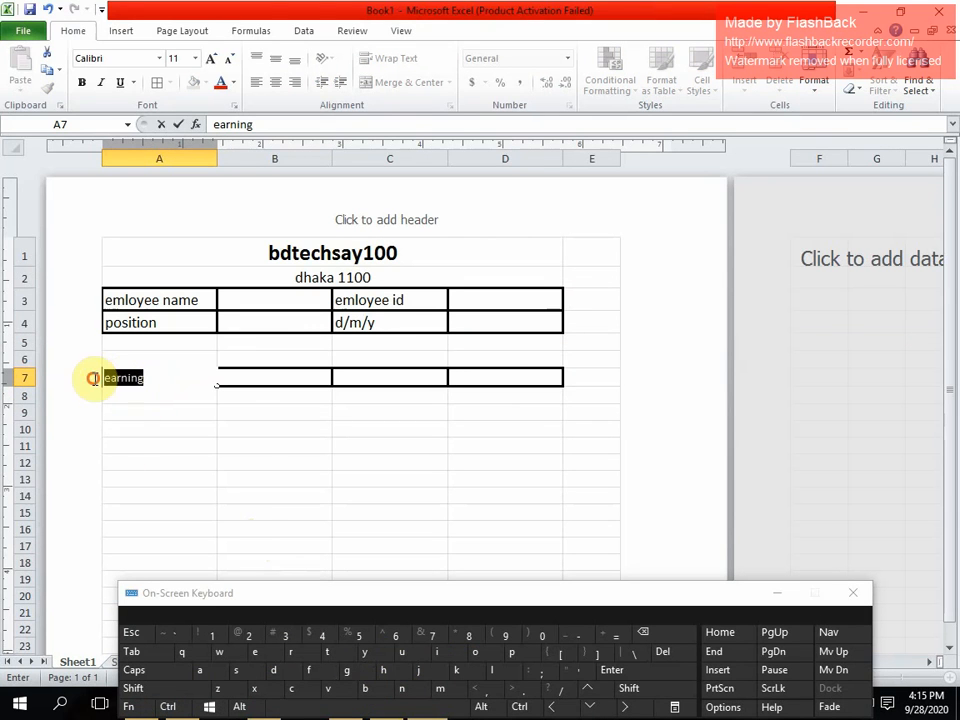
left_click(196, 60)
left_click(182, 141)
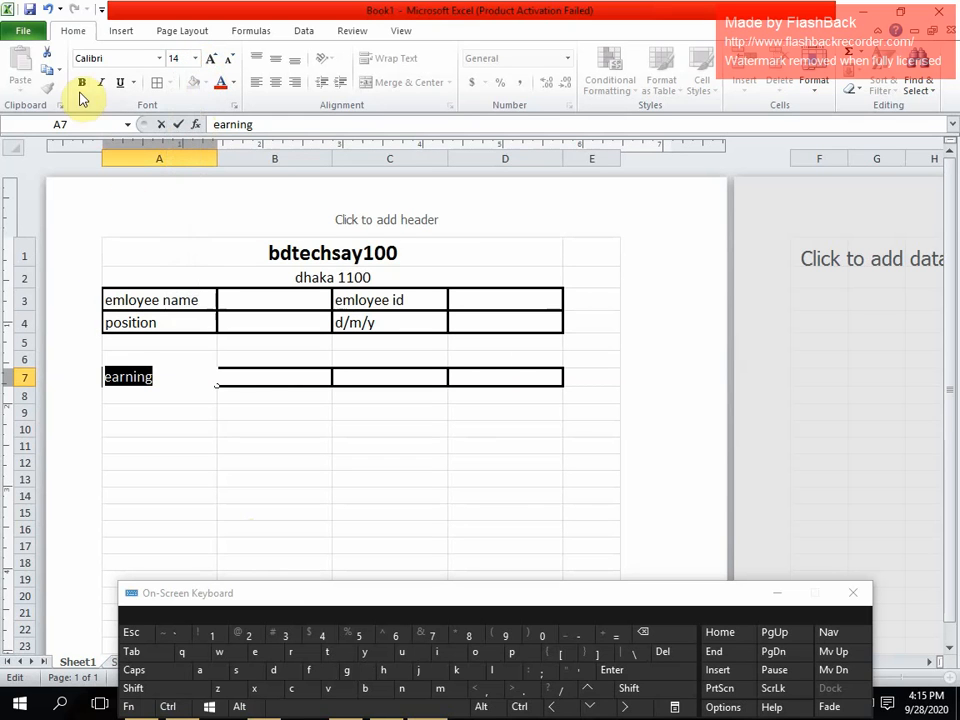
left_click(82, 88)
- Enter the heading "taka" in cell B7
left_click(264, 377)
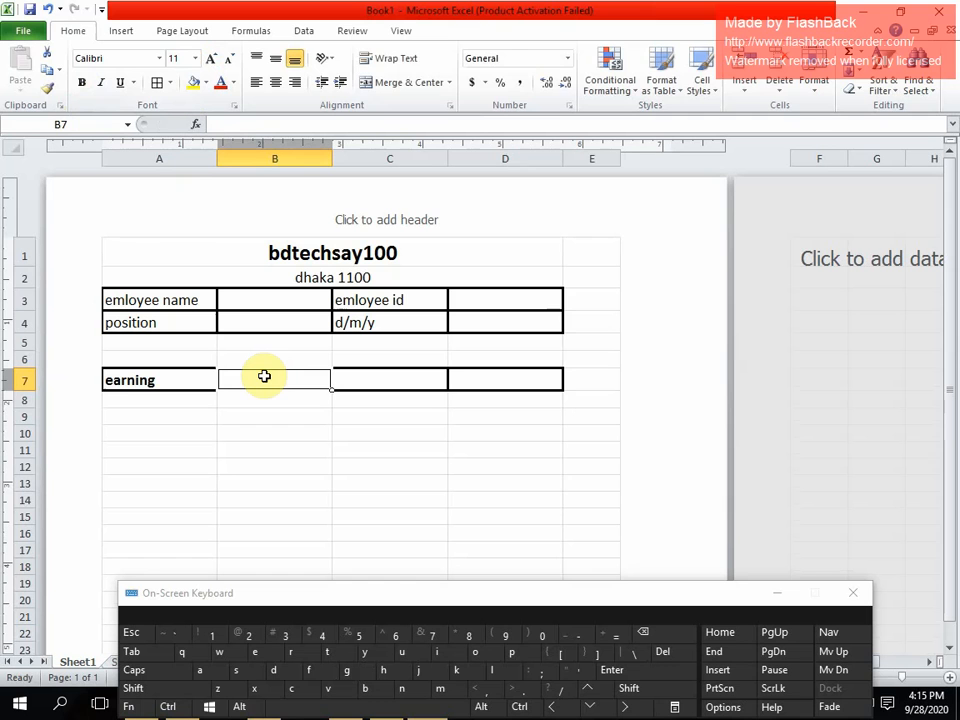
type("t")
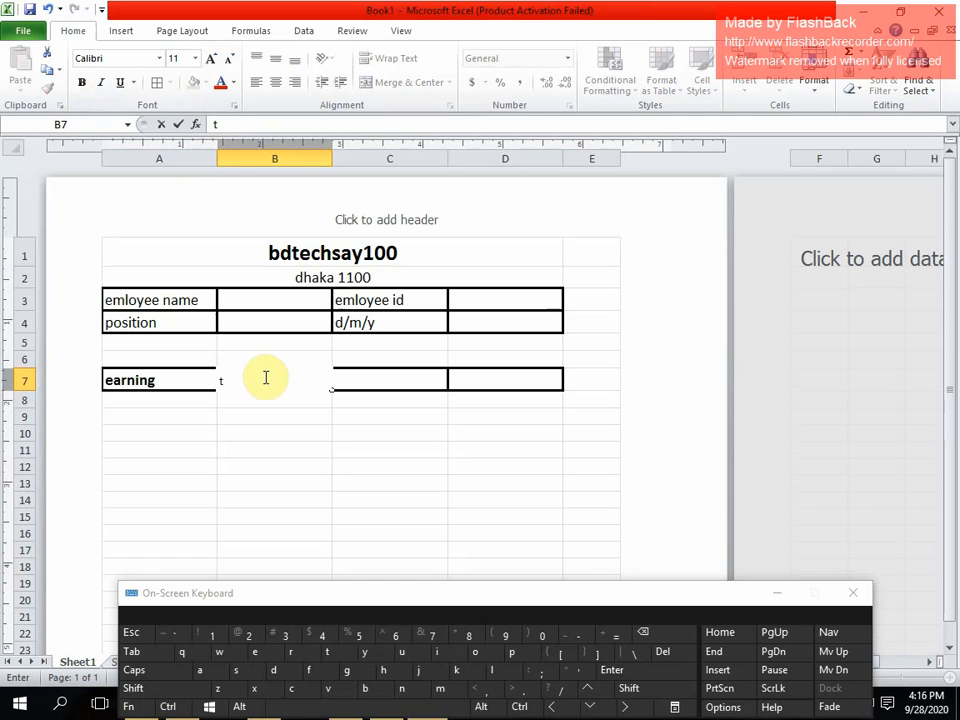
left_click(204, 669)
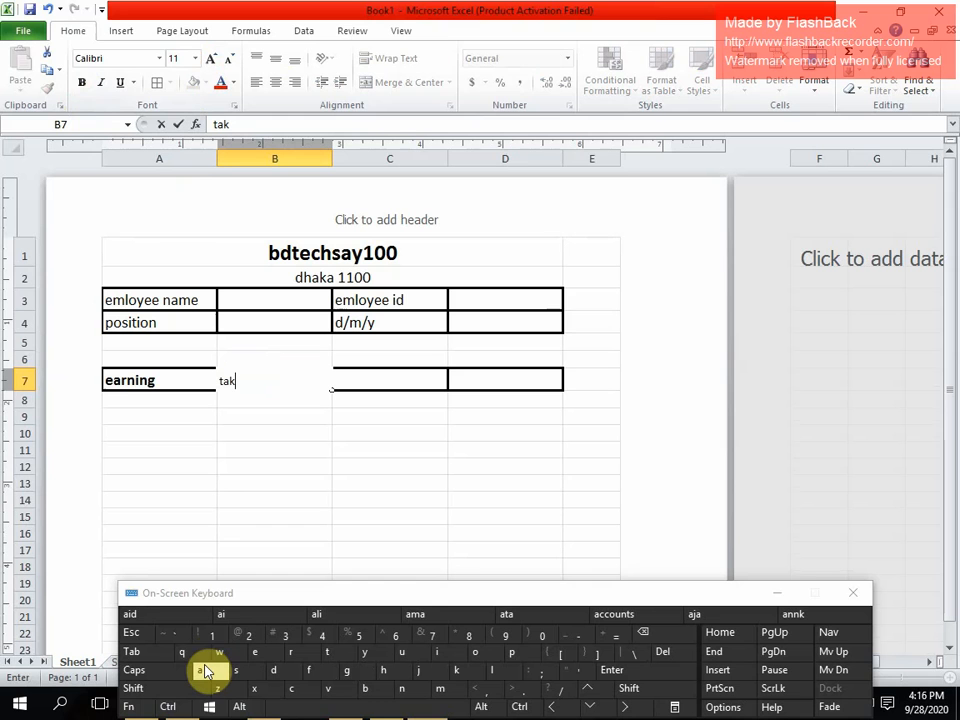
type("k")
left_click(204, 669)
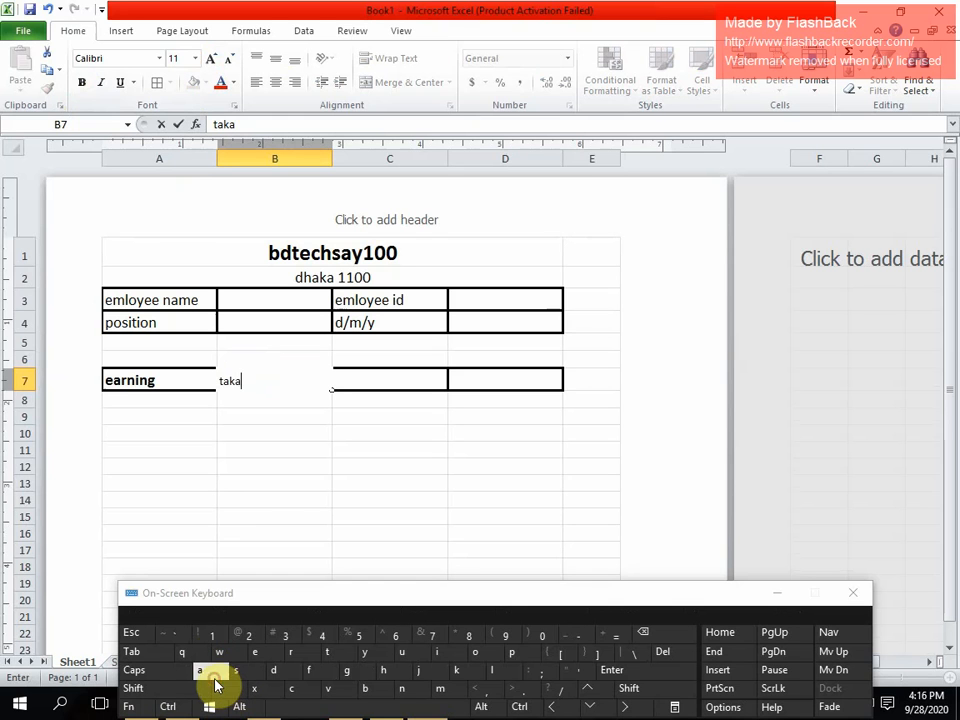
- Set the taka heading in cell B7 to font size 14 and bold
left_click_drag(273, 380, 215, 372)
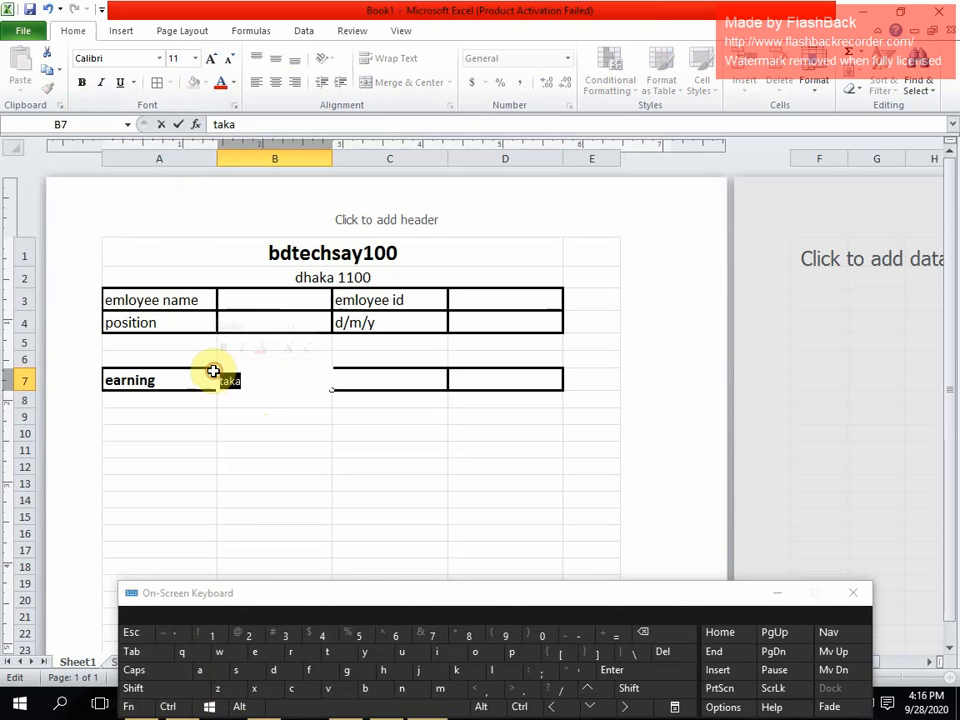
left_click(196, 58)
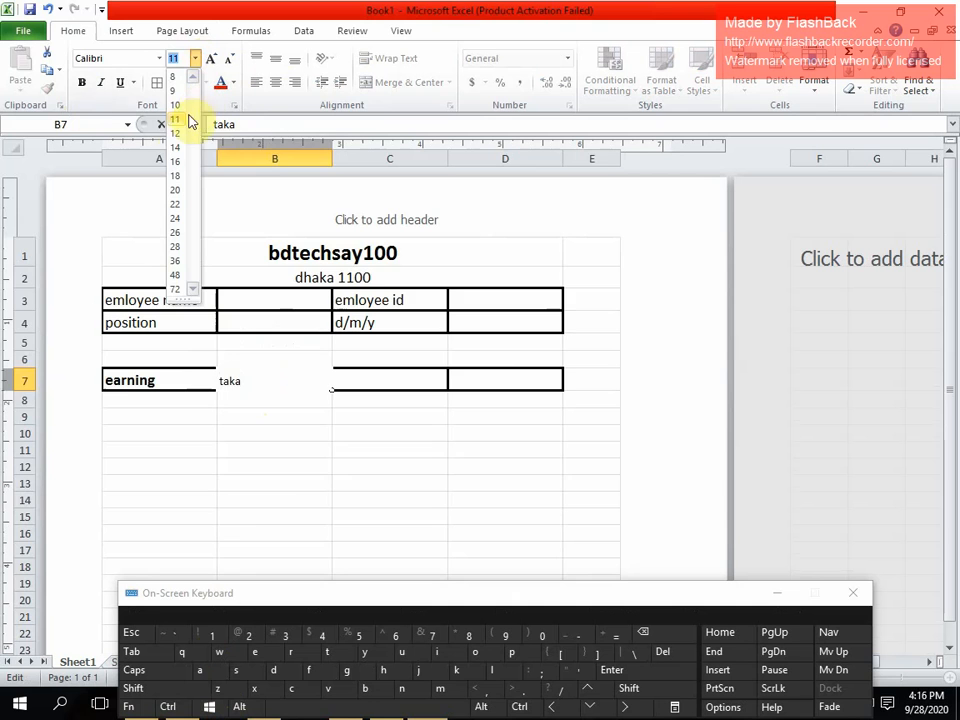
left_click(178, 150)
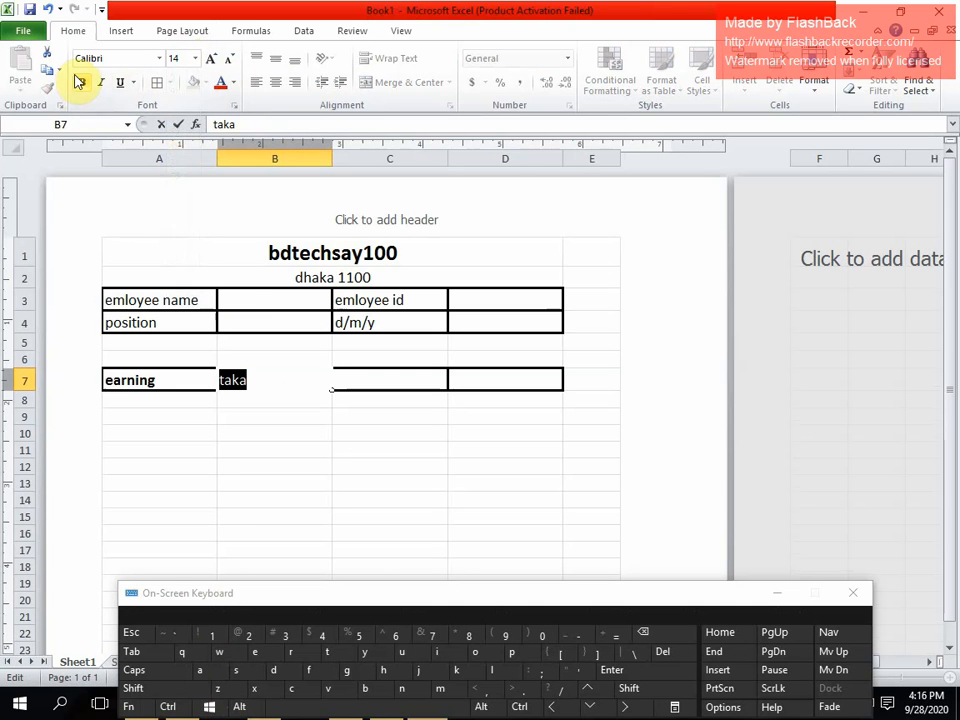
left_click(81, 82)
- Enter the heading "weekly paid" in cell C7
left_click(372, 378)
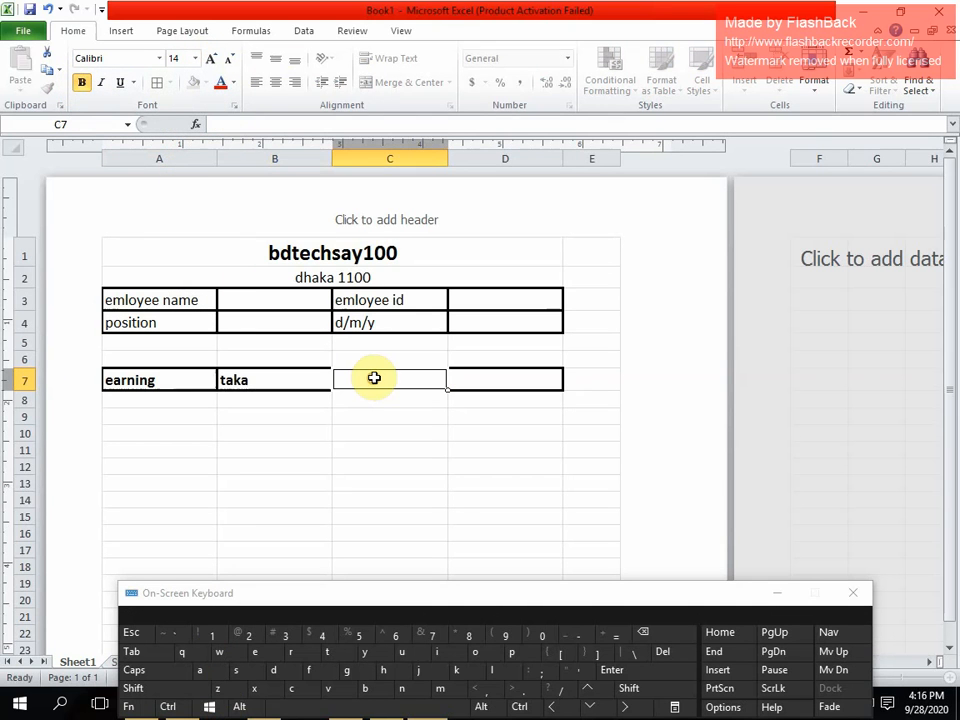
type("weekly")
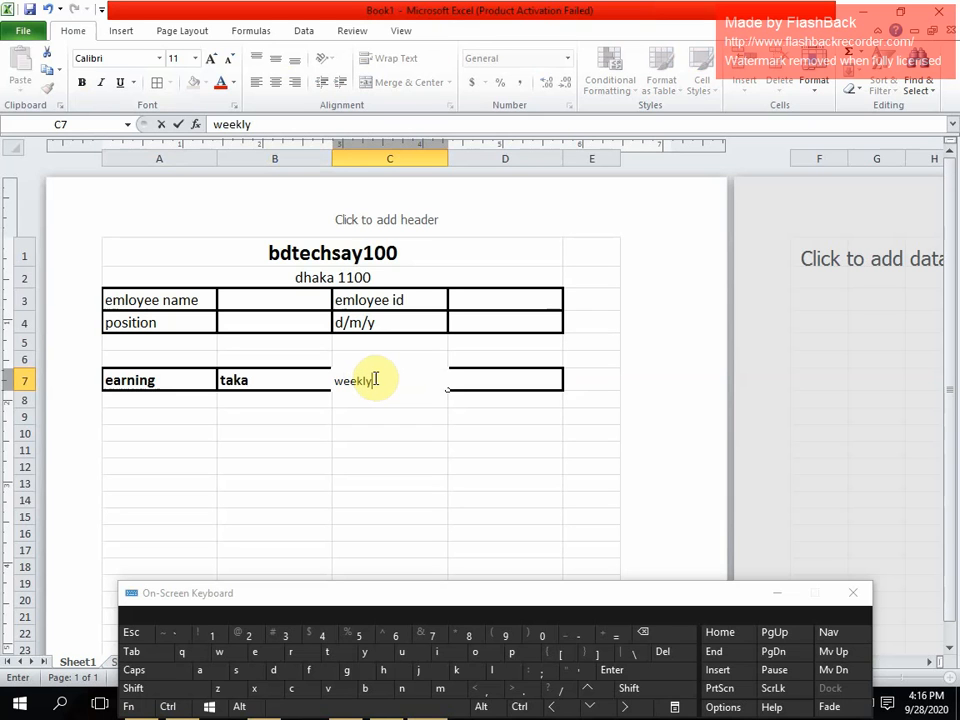
type(" p")
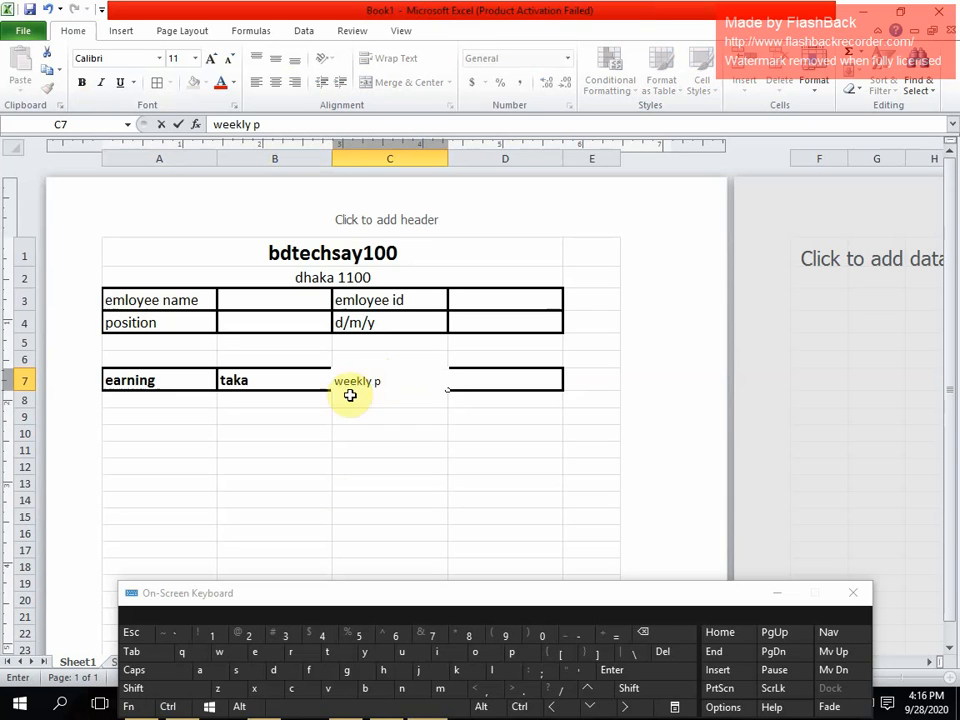
type("a")
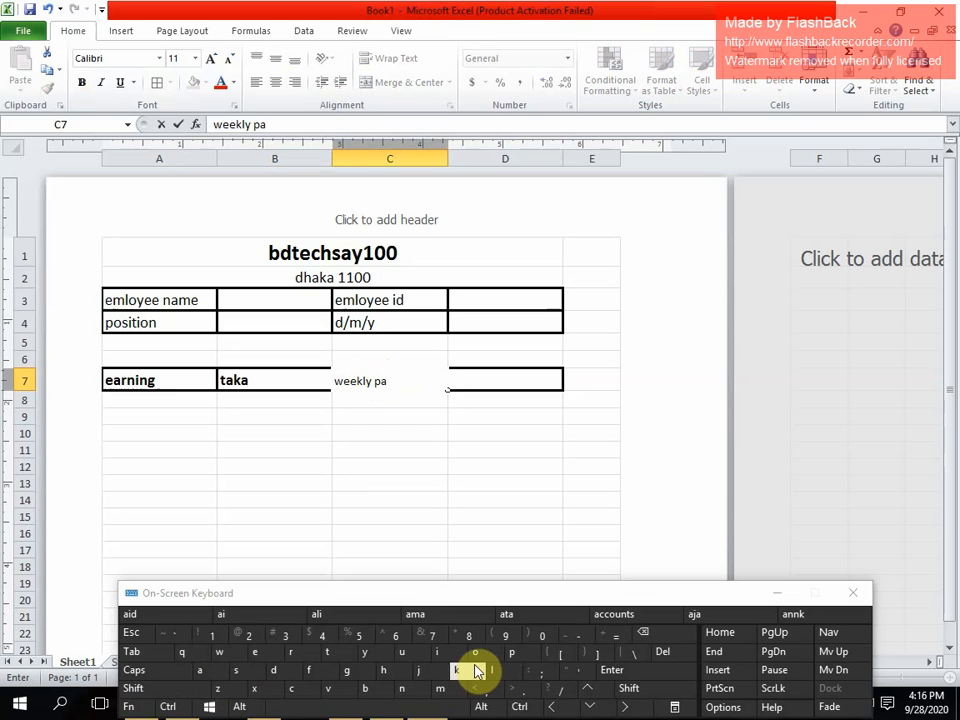
type("id")
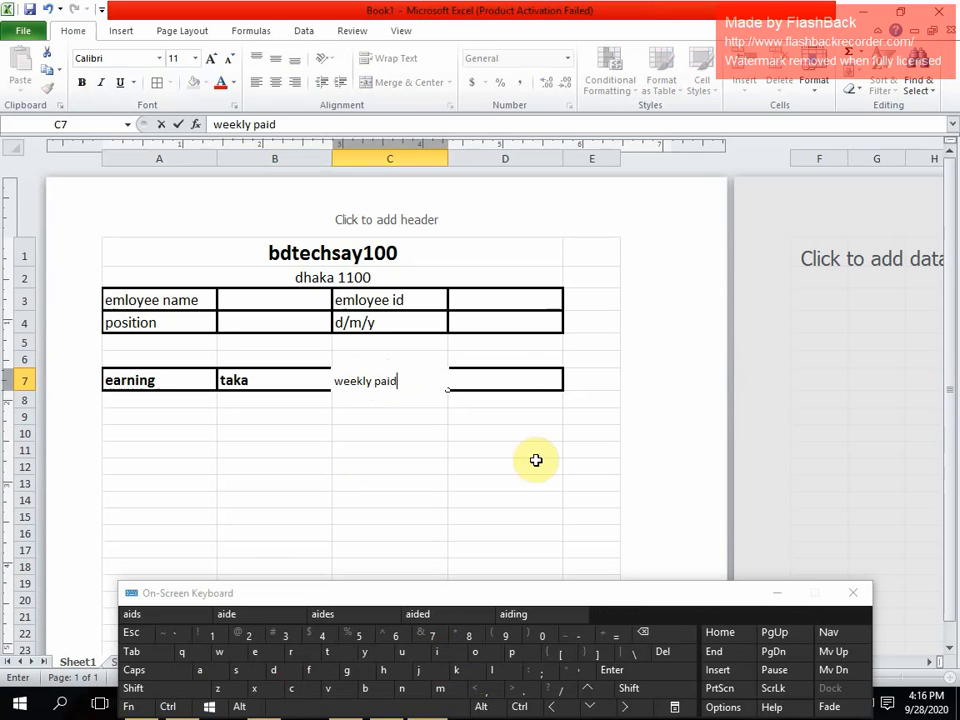
- Enter the heading "taka" in cell D7
left_click(512, 383)
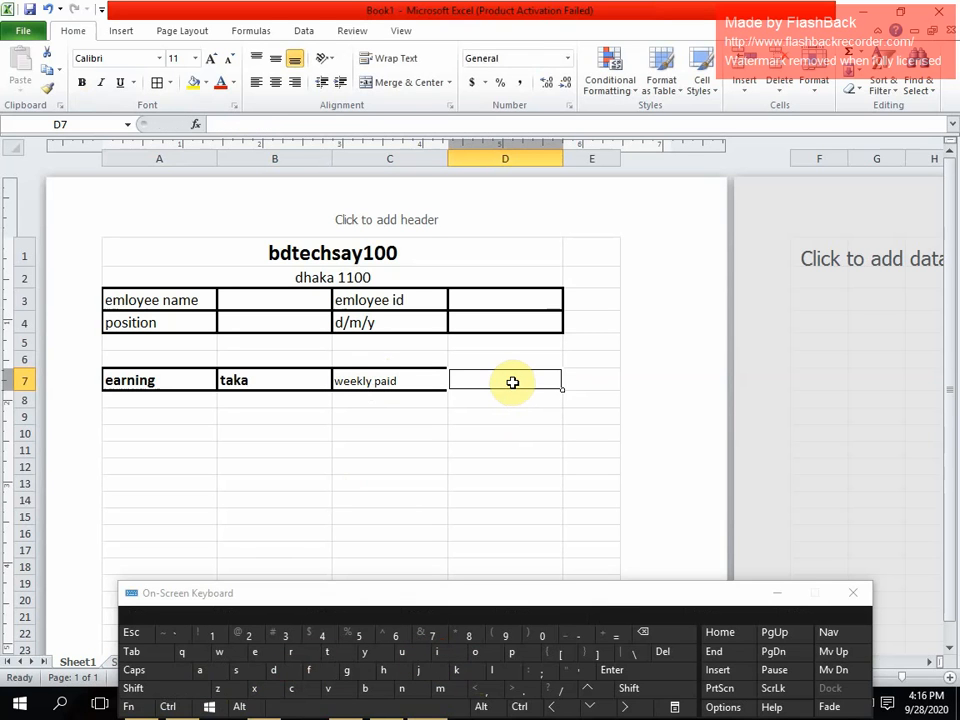
type("ta")
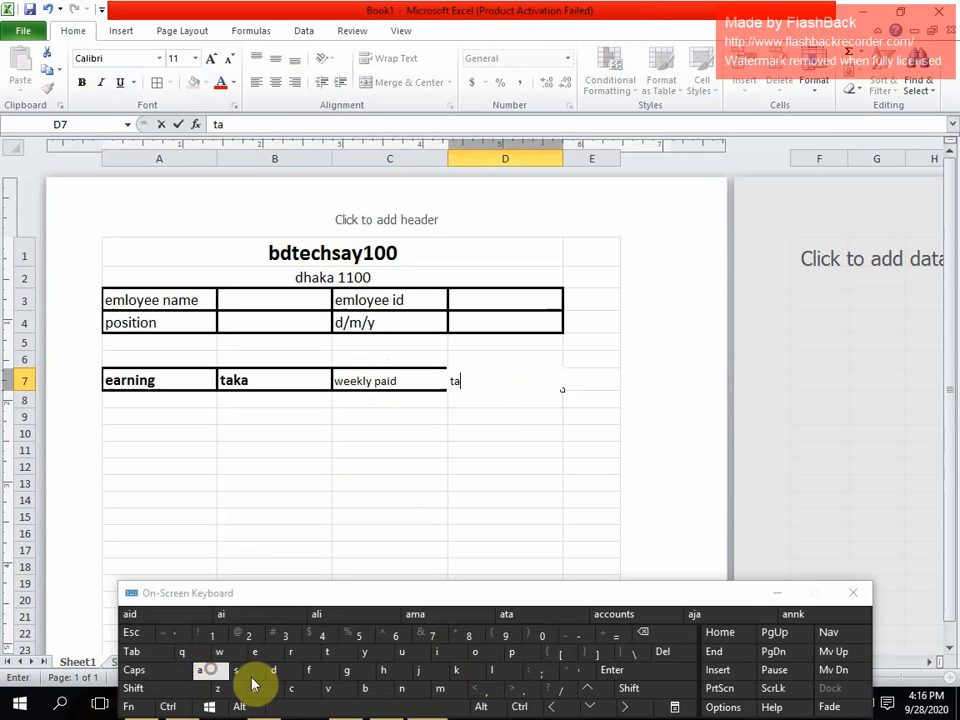
type("k")
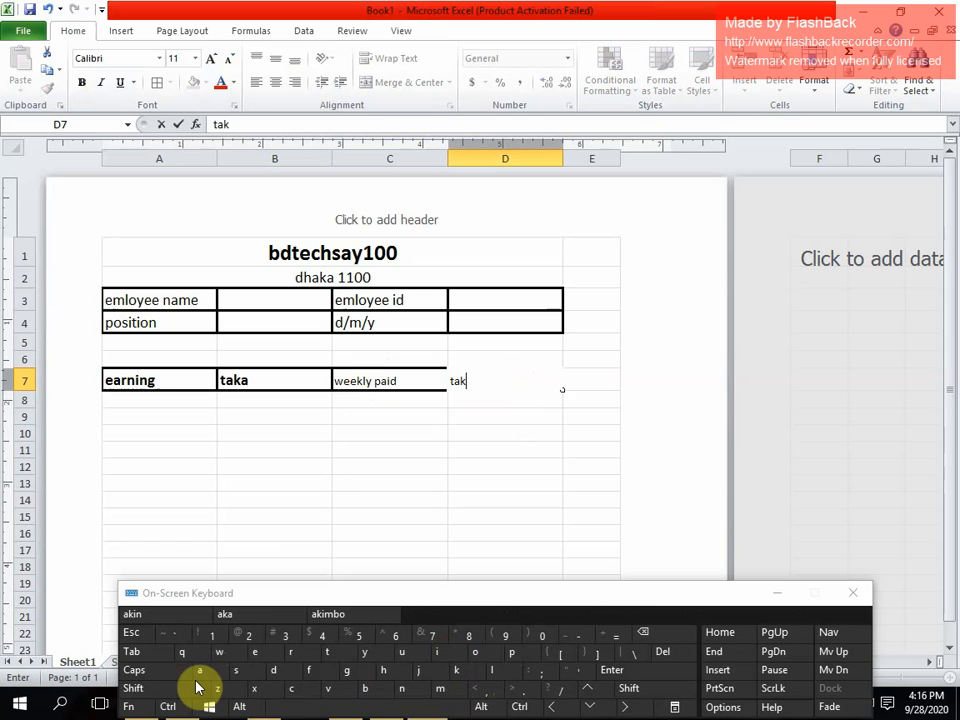
type("a")
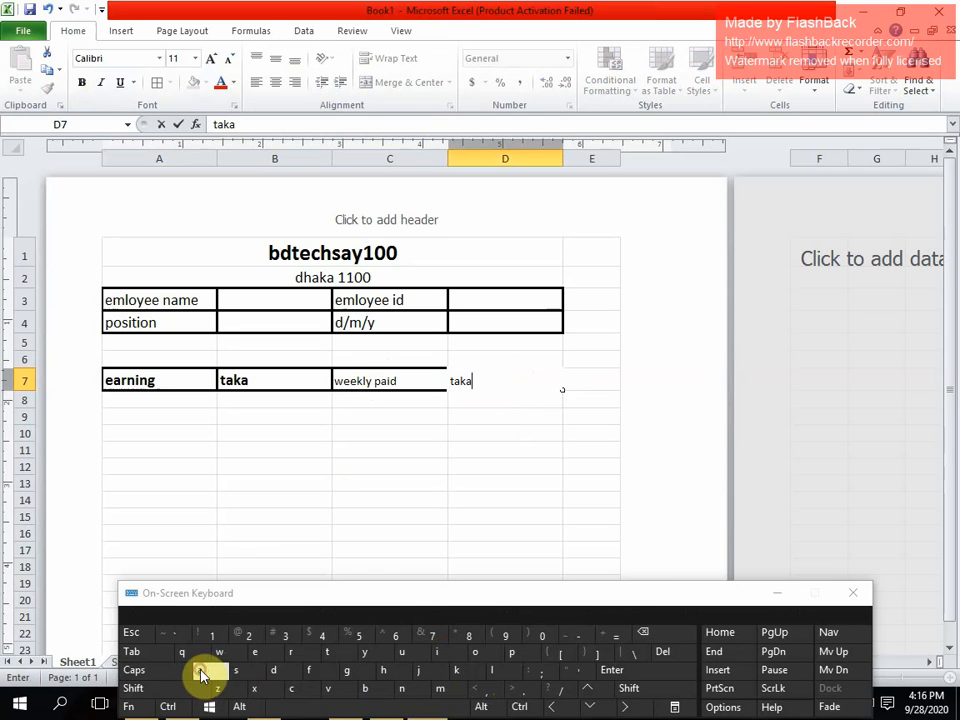
- Set the weekly paid heading in cell C7 to font size 14 and bold
left_click(391, 382)
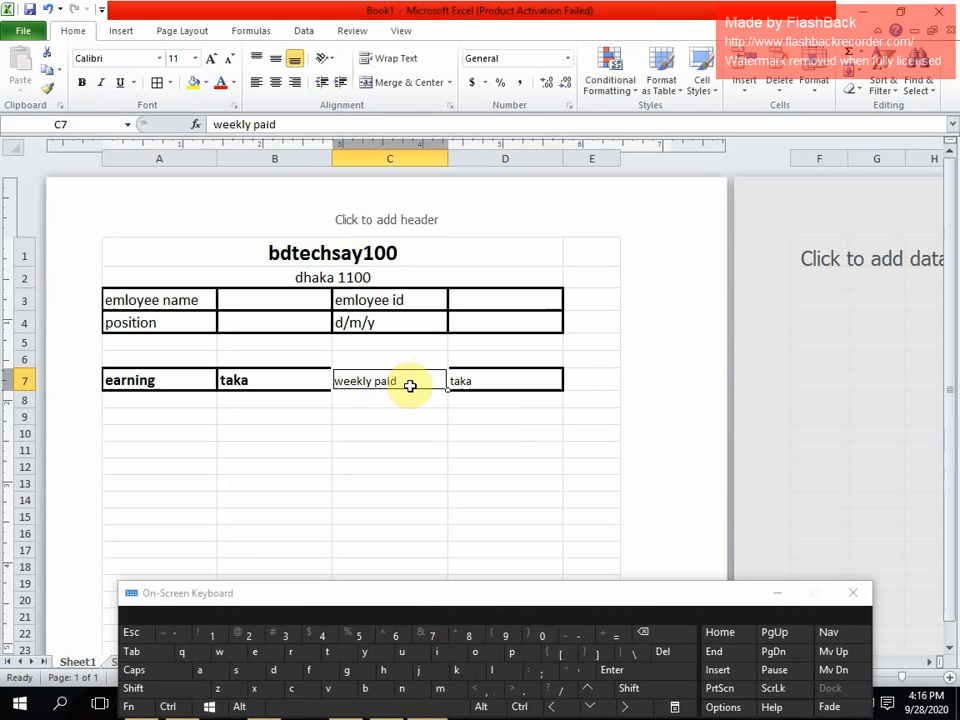
double_click(409, 385)
left_click_drag(409, 385, 350, 384)
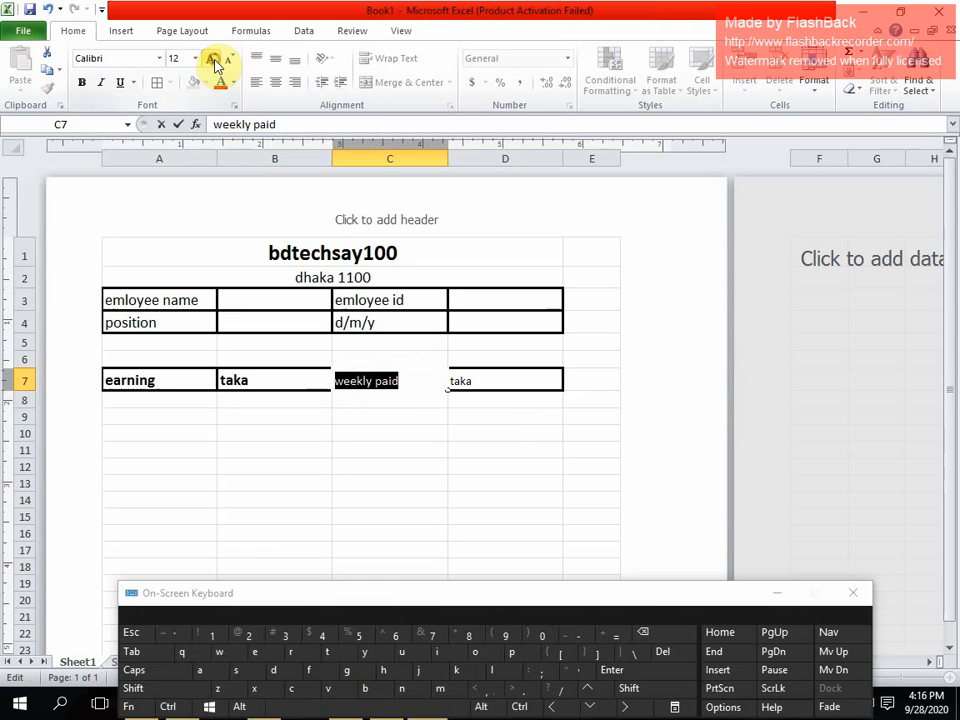
left_click(84, 84)
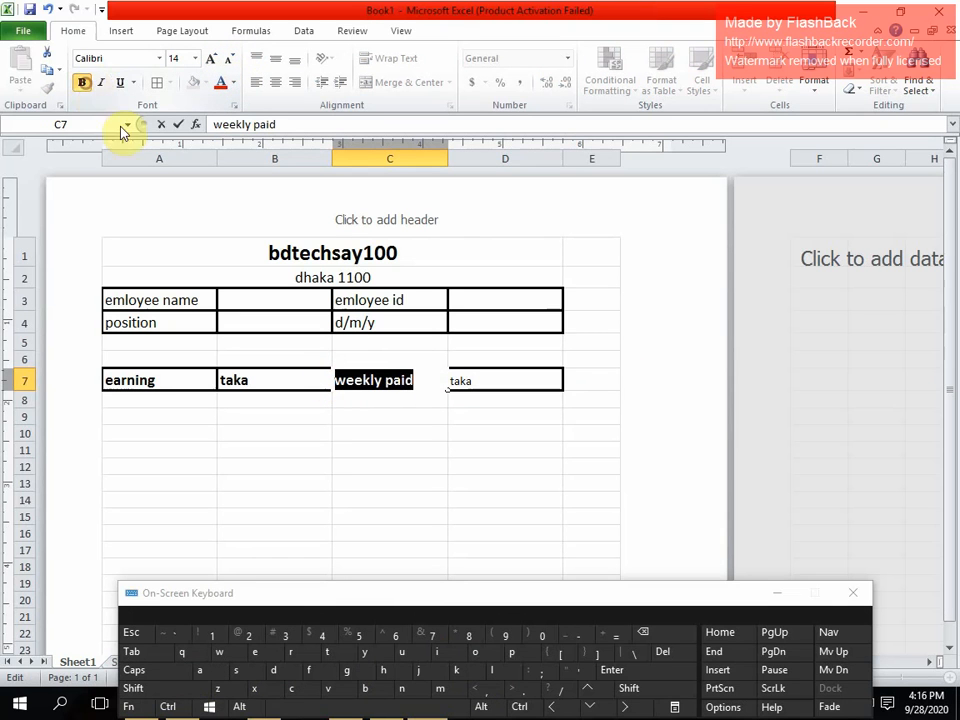
- Set the taka heading in cell D7 to font size 14 and bold
left_click(510, 375)
double_click(458, 375)
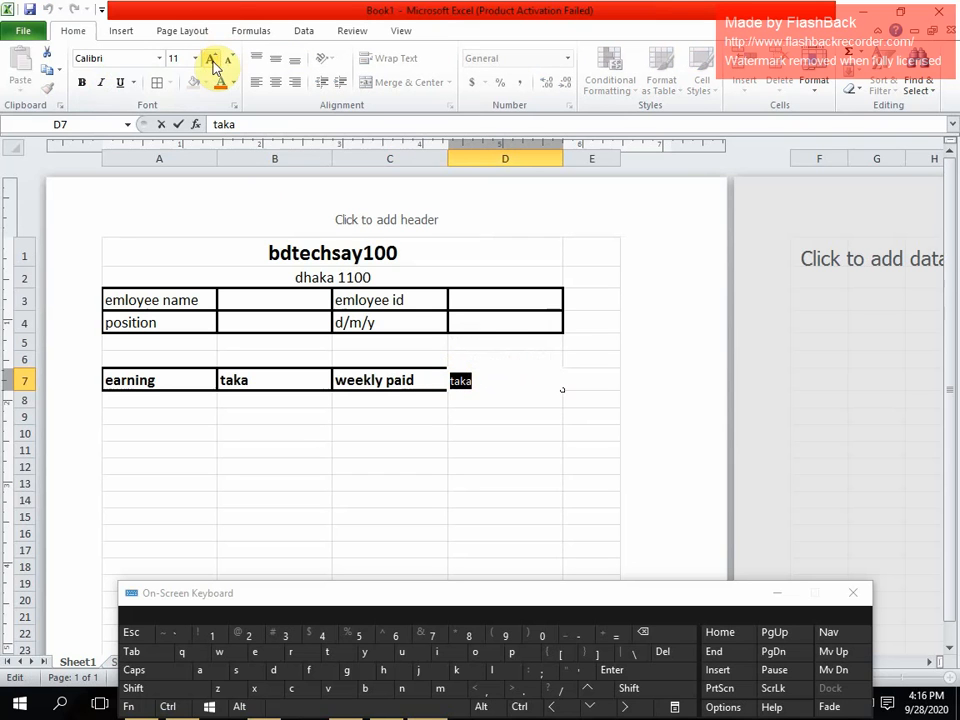
left_click(86, 84)
left_click(225, 448)
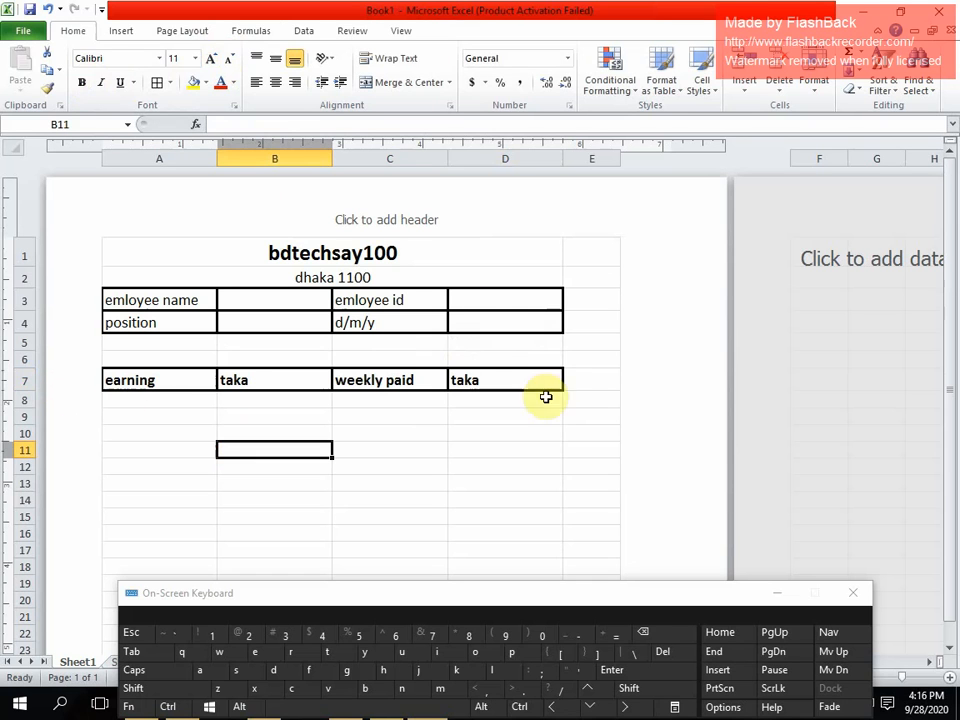
- Try to select the heading cells A7:D7 and shade them light gray
left_click_drag(564, 392, 467, 370)
left_click(523, 502)
left_click_drag(556, 393, 429, 375)
left_click(489, 428)
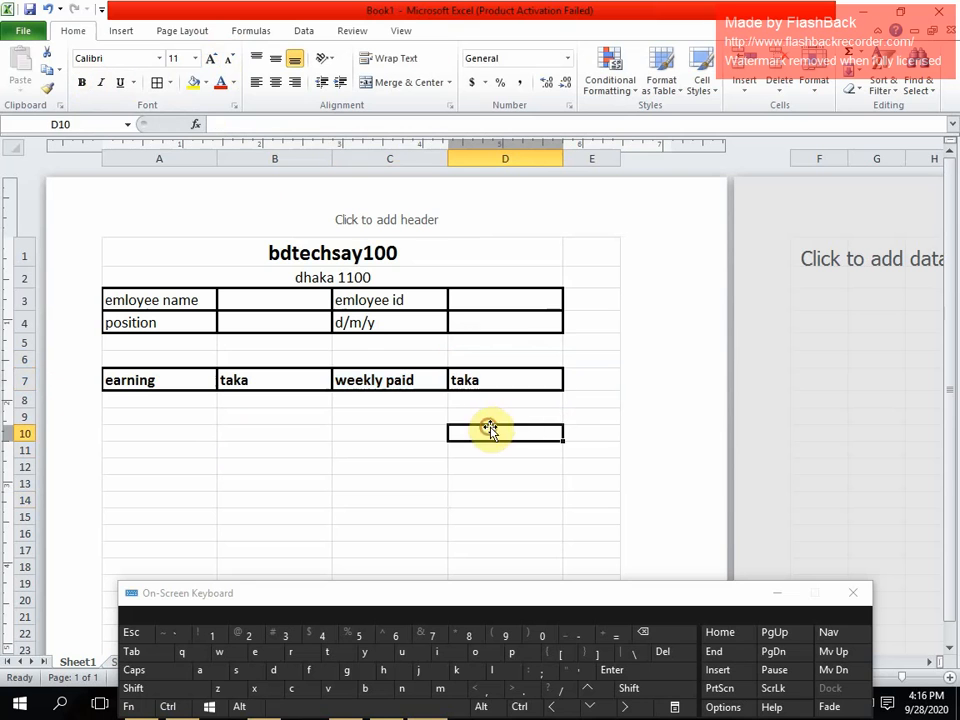
left_click(561, 392)
left_click(561, 386)
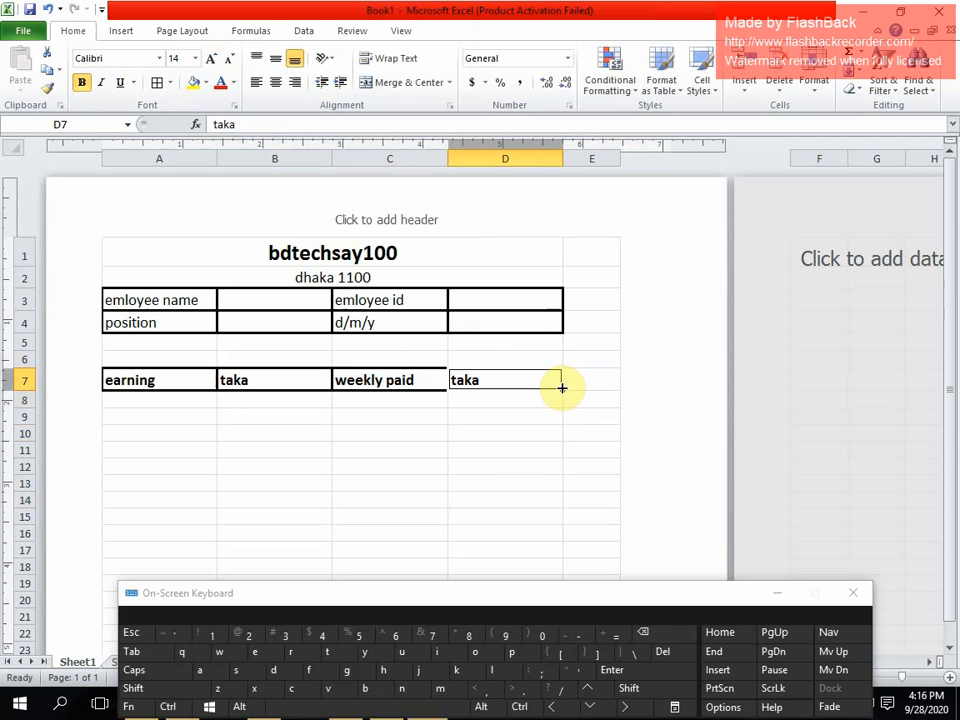
left_click_drag(562, 388, 138, 374)
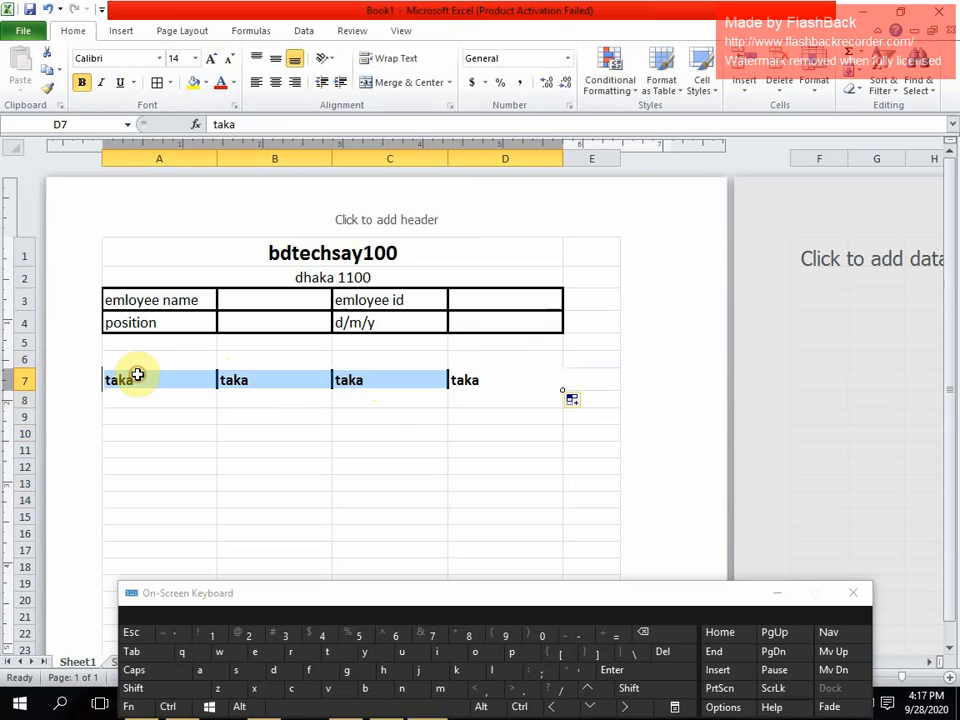
left_click(205, 84)
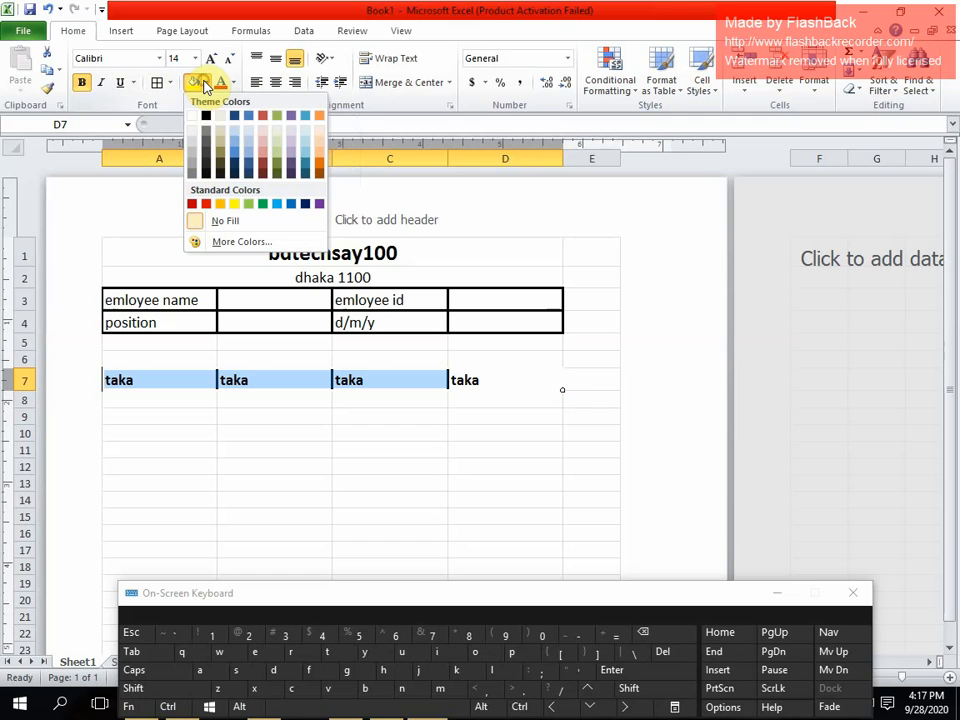
left_click(190, 145)
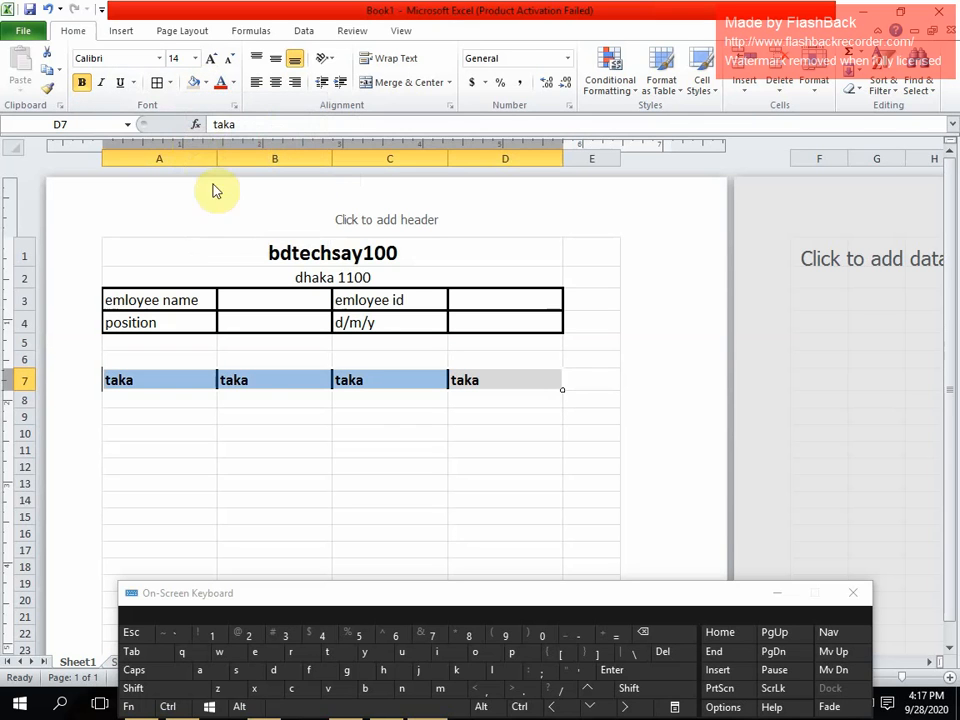
left_click(270, 495)
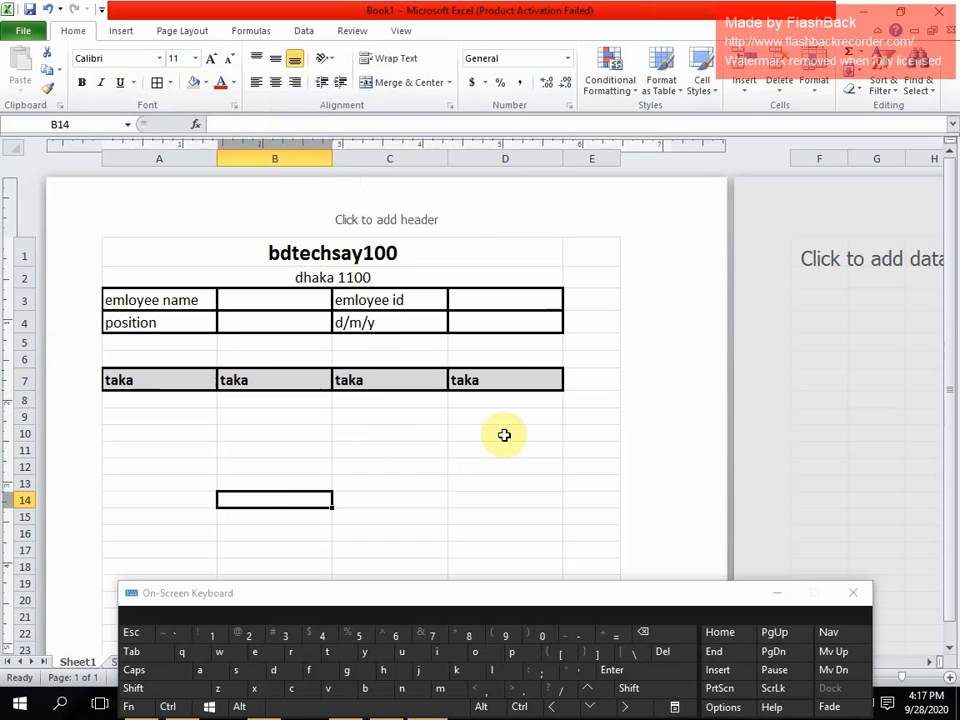
- Undo the gray shading and the copying of "taka" across the row 7 headings
left_click(176, 379)
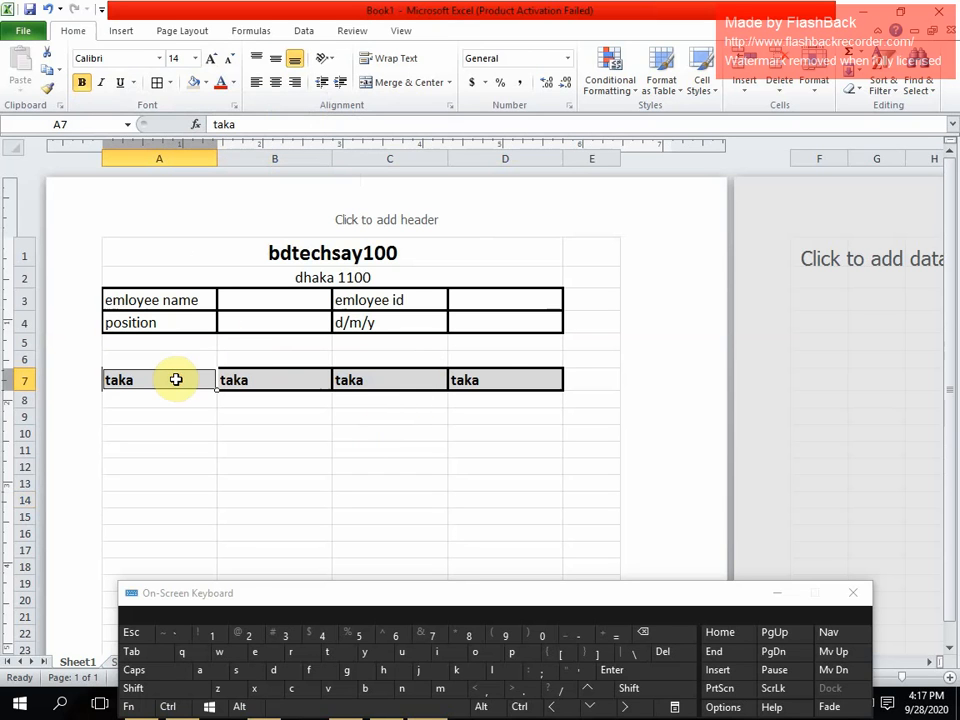
left_click(160, 707)
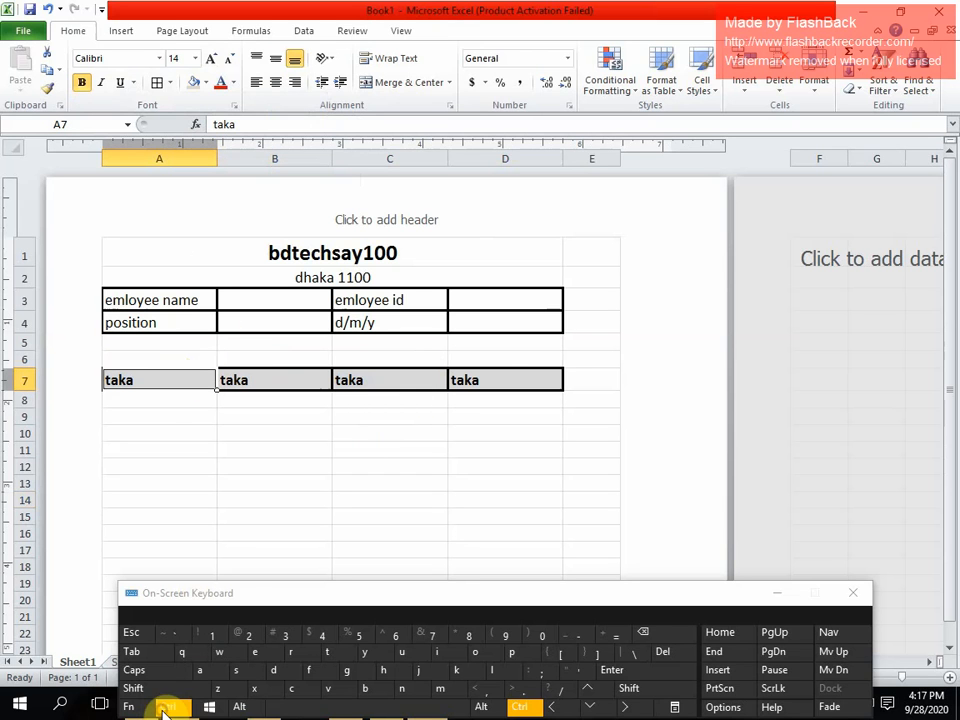
left_click(219, 689)
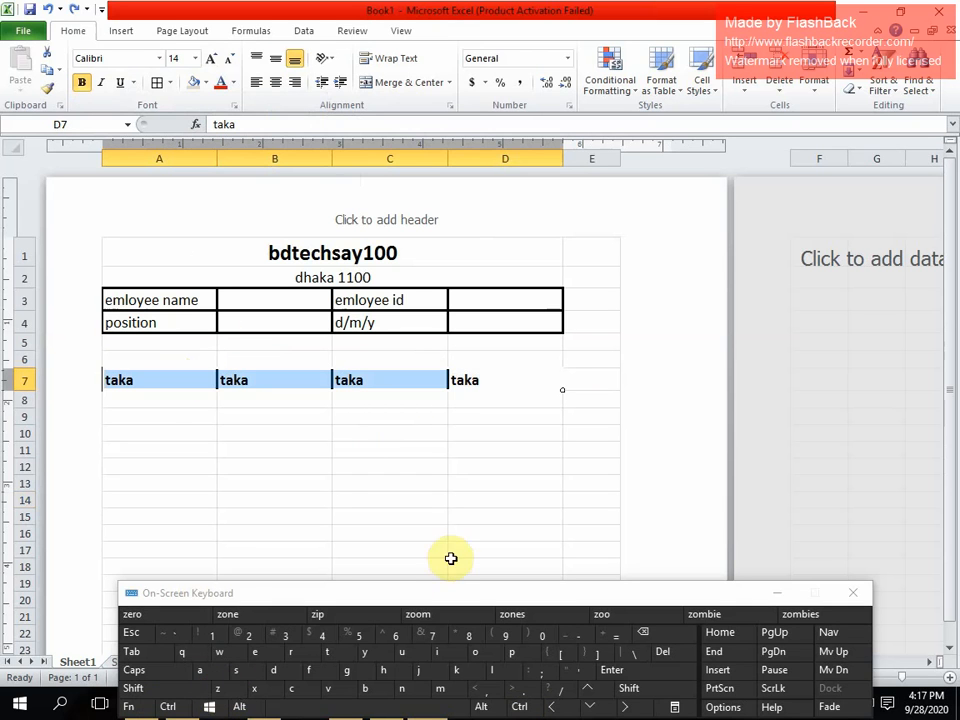
left_click(371, 510)
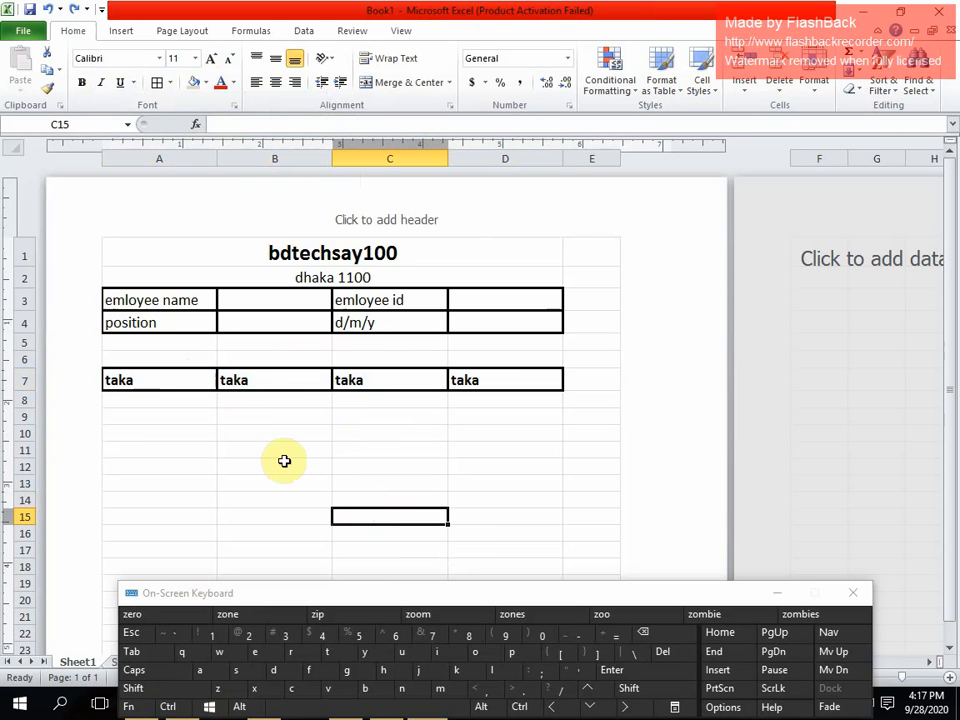
left_click(167, 707)
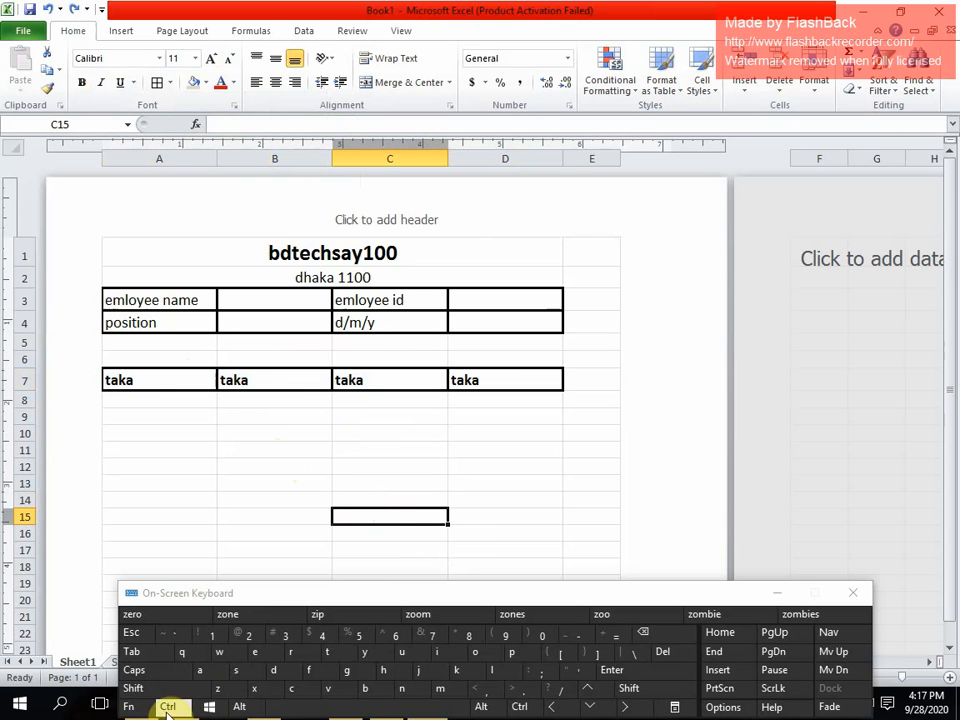
left_click(219, 689)
left_click(225, 686)
left_click(283, 497)
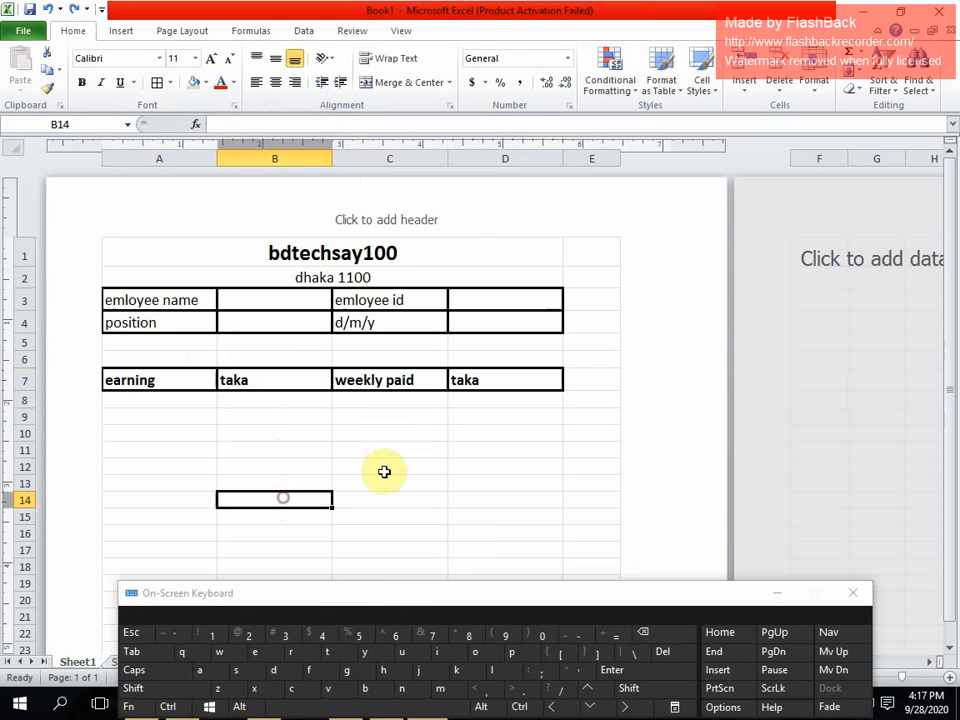
- Apply the light gray fill to cells A7:D8, covering the earnings headings and the row beneath
left_click(506, 464)
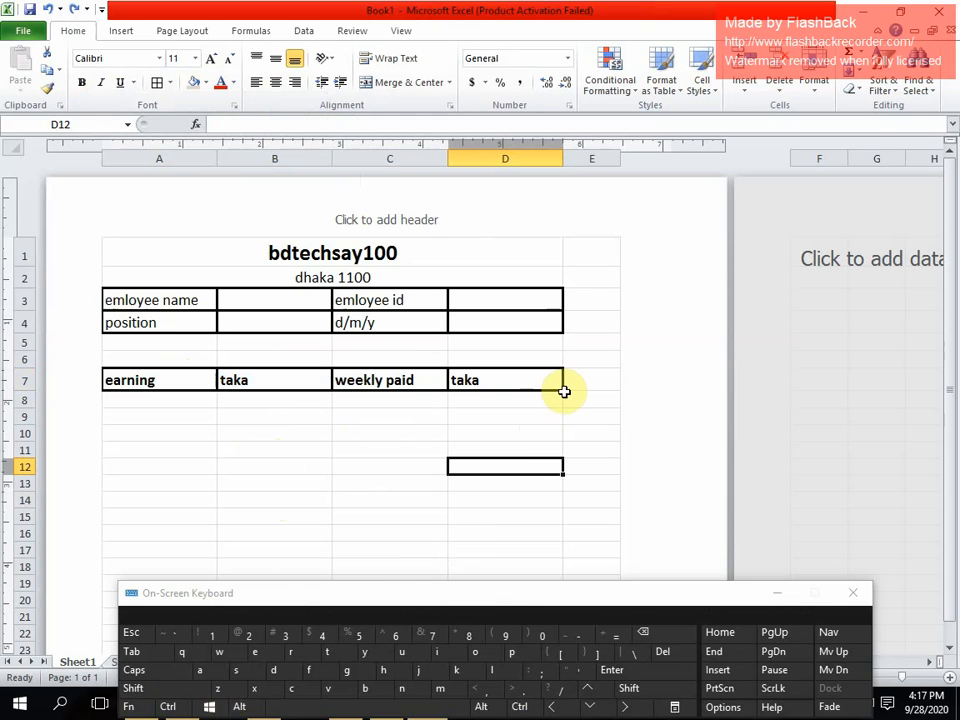
left_click(516, 383)
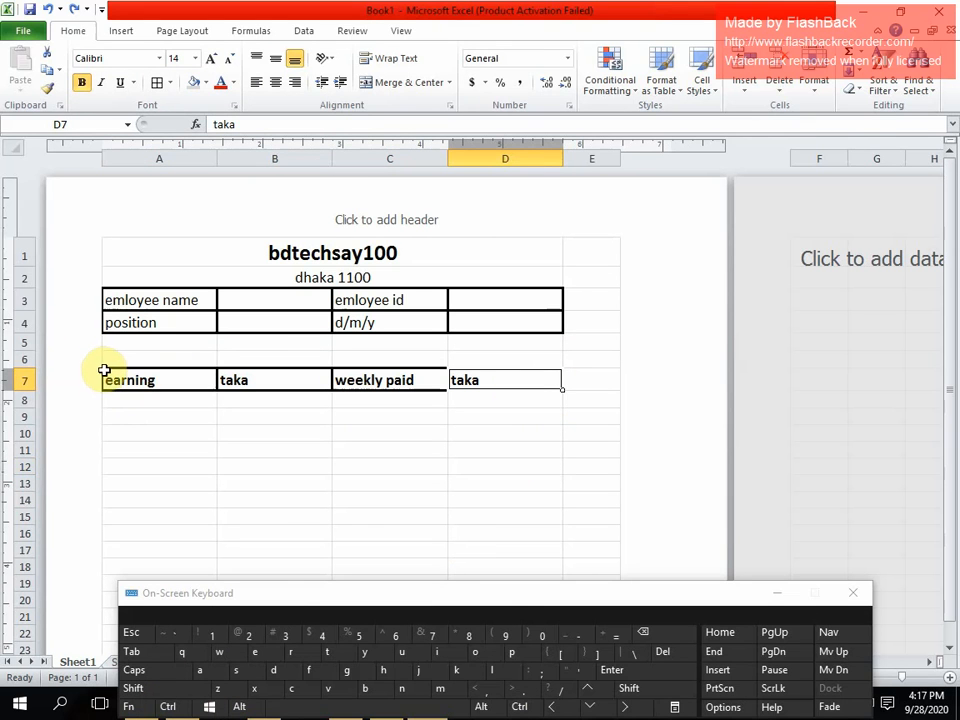
left_click_drag(104, 371, 248, 384)
left_click(242, 431)
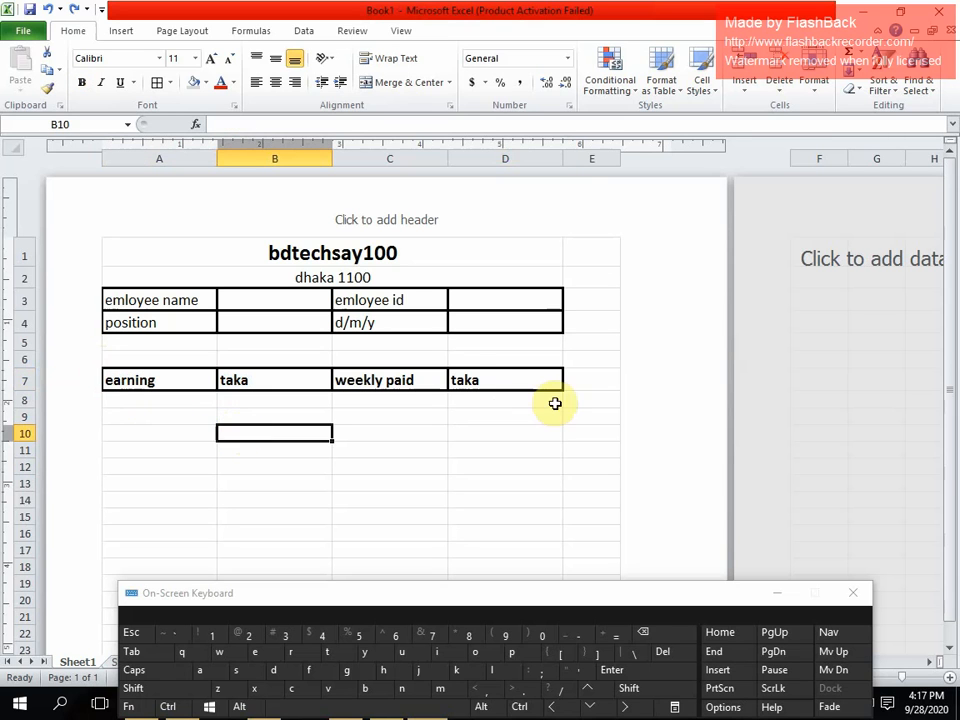
left_click_drag(556, 386, 169, 388)
left_click(467, 478)
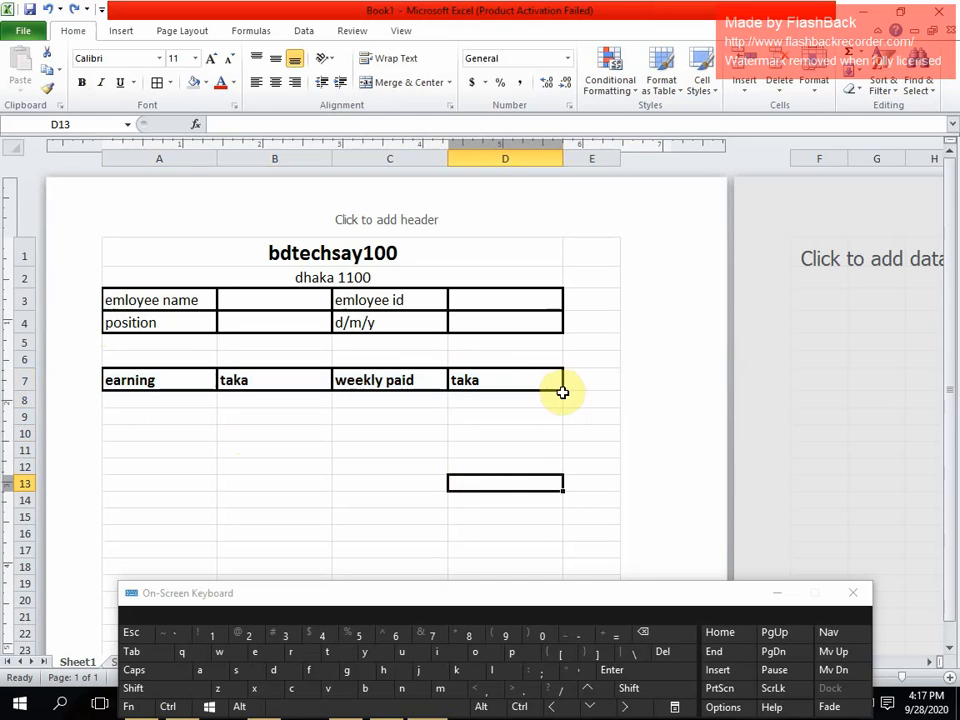
left_click_drag(560, 390, 140, 373)
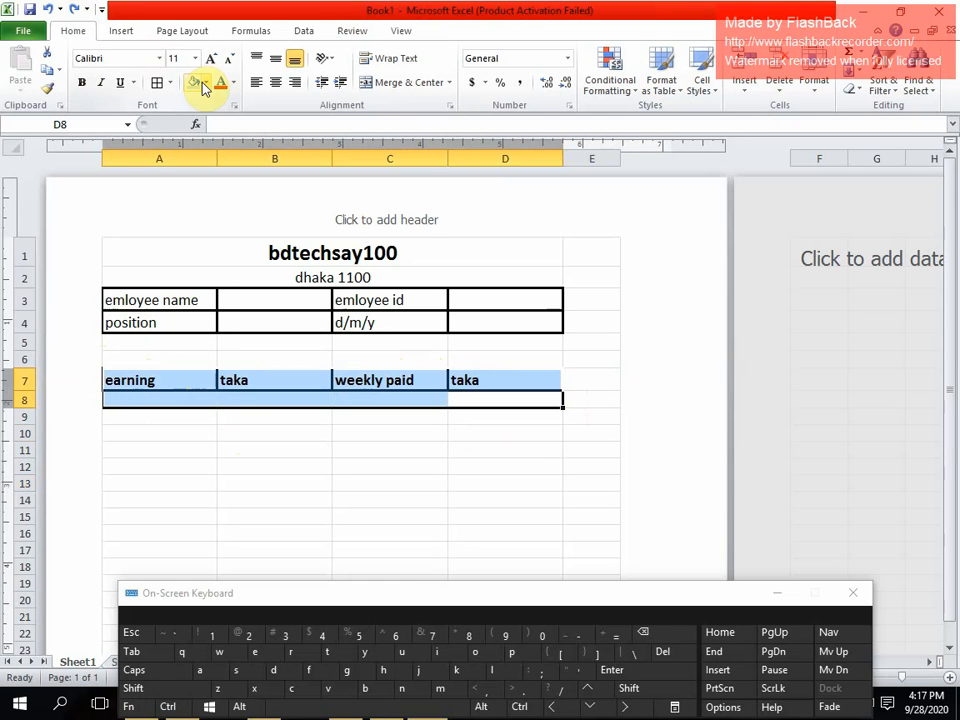
left_click(196, 84)
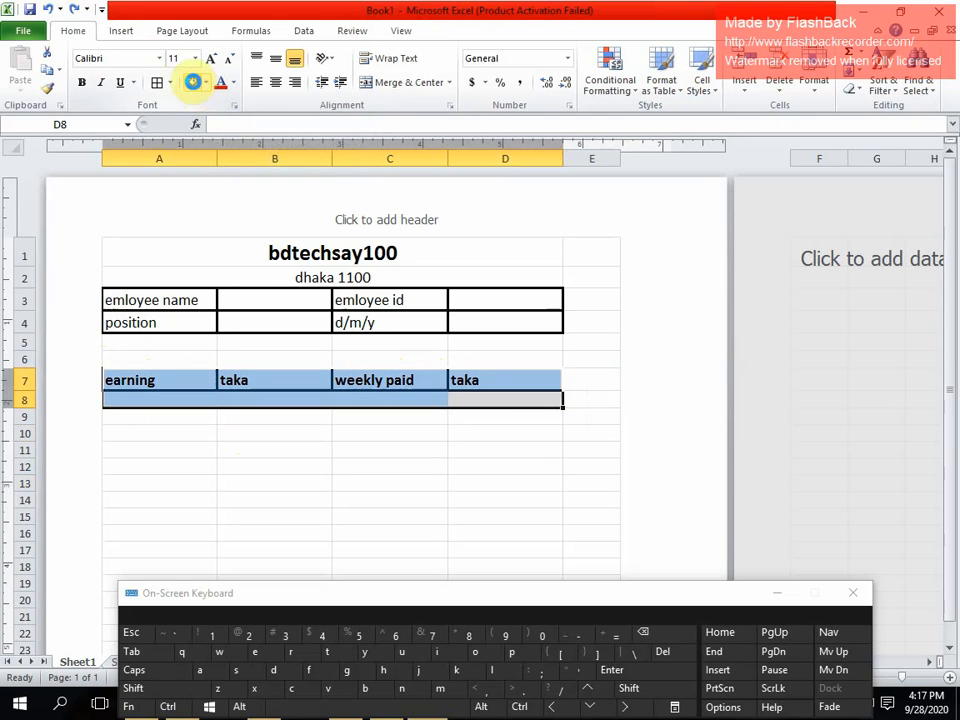
left_click(306, 505)
- Remove the gray fill from cells A8, B8, C8 and D8 below the headings
left_click(167, 401)
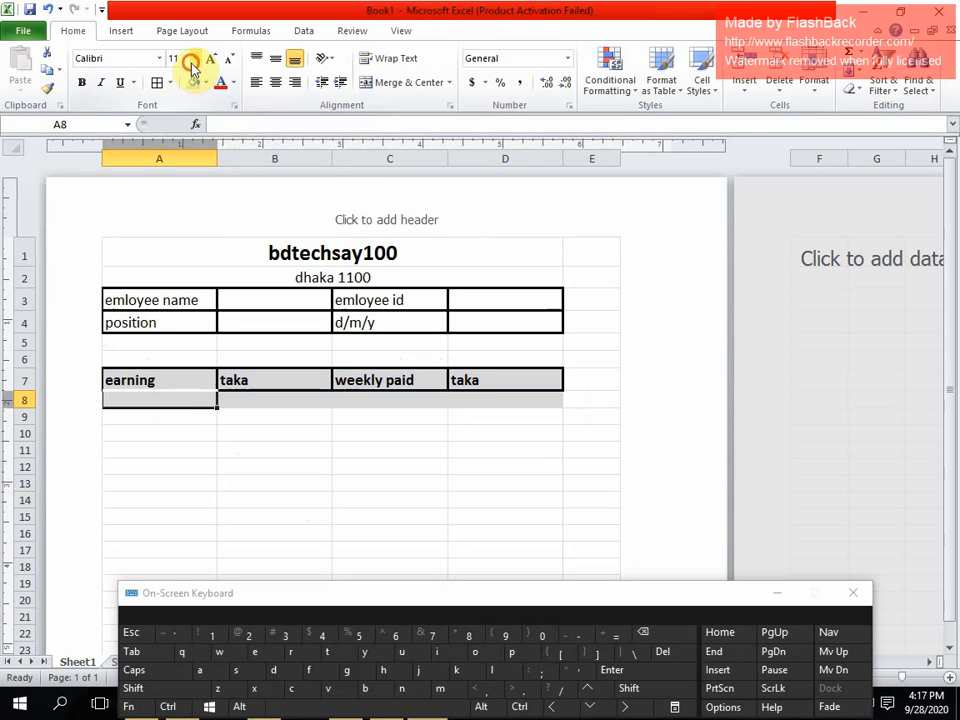
left_click(194, 60)
left_click(208, 94)
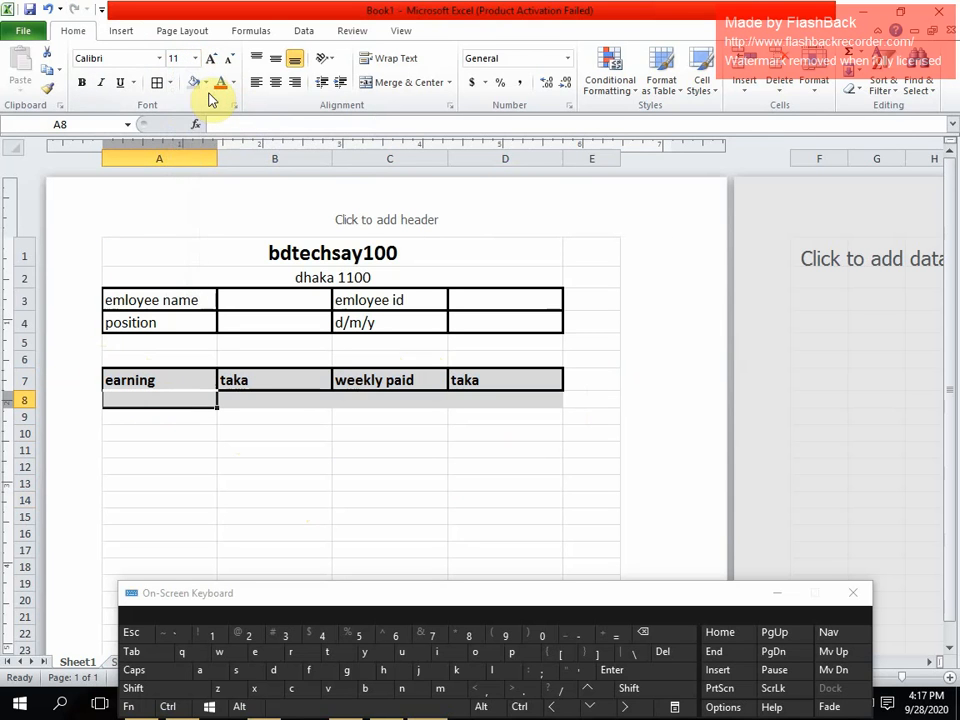
left_click(205, 83)
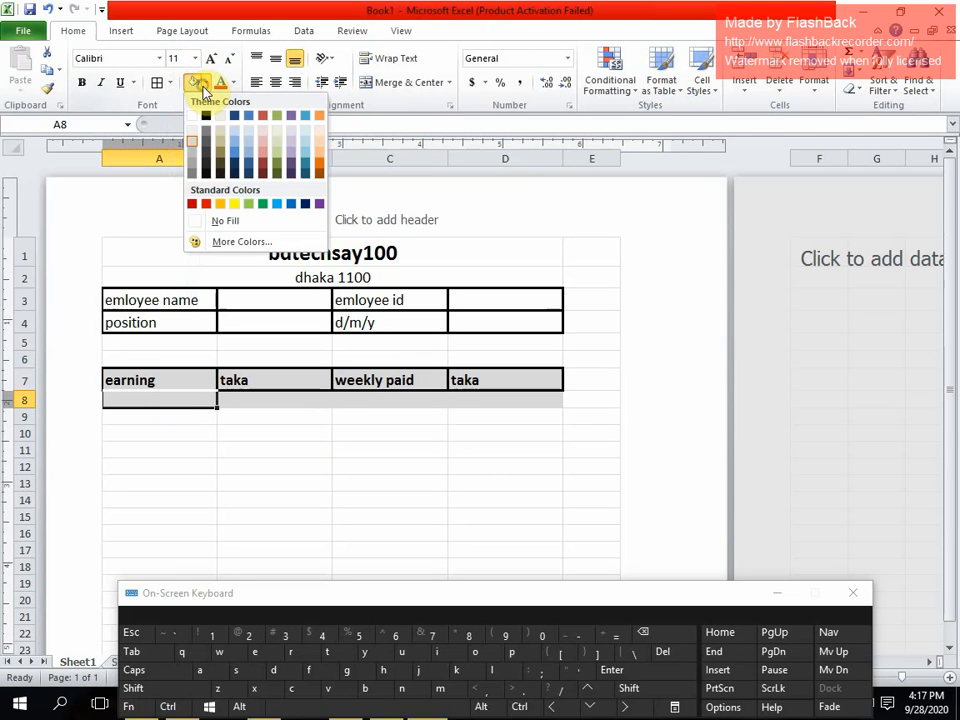
left_click(203, 220)
left_click(253, 399)
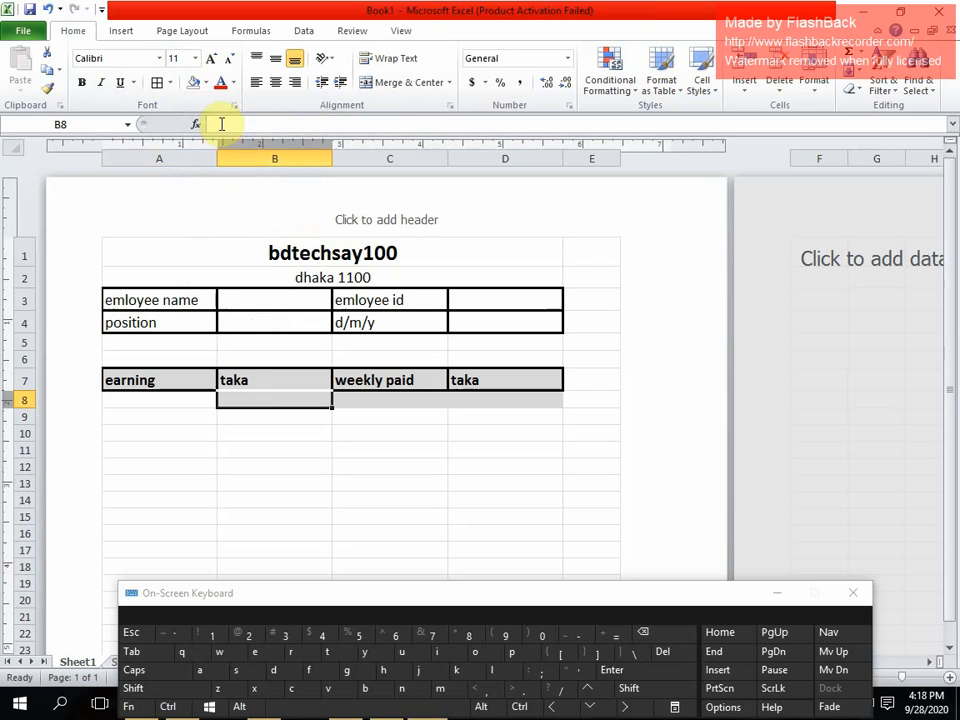
left_click(195, 83)
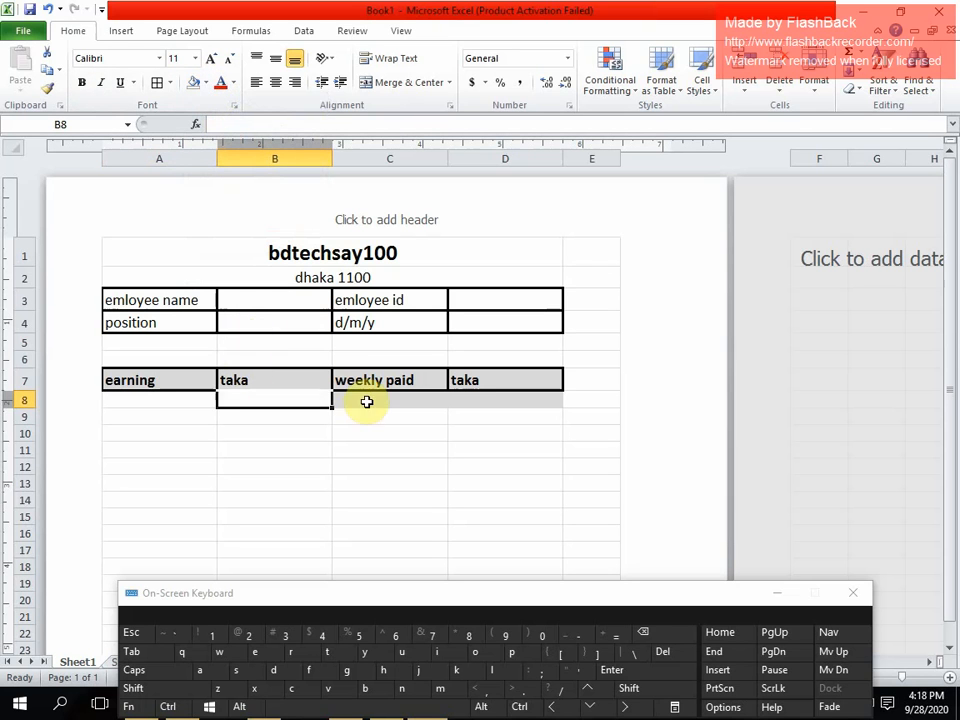
left_click(367, 401)
left_click(195, 83)
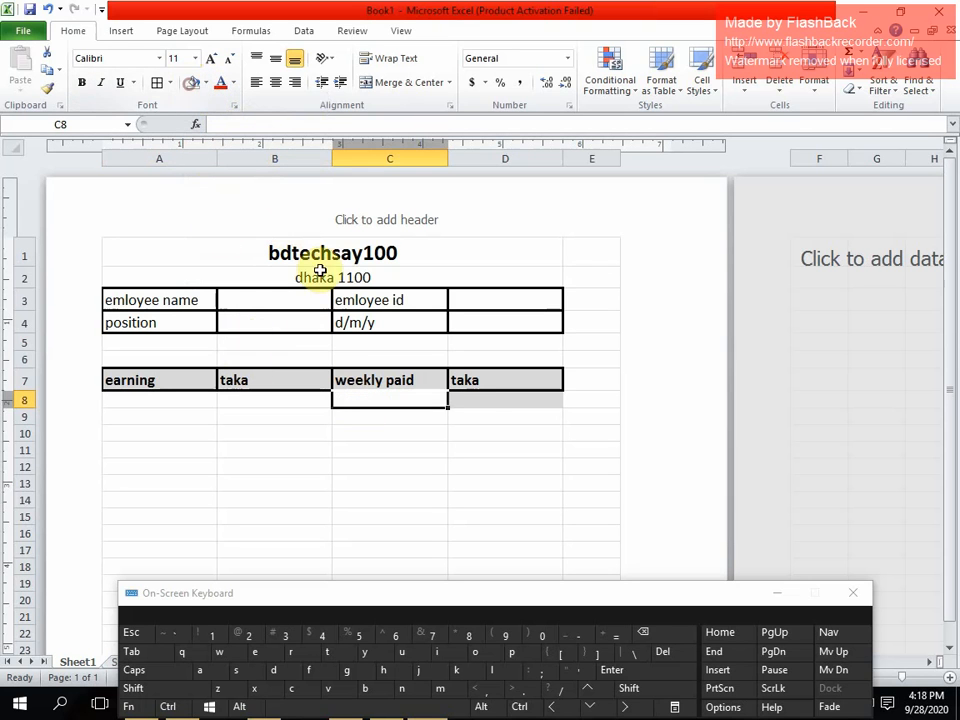
left_click(470, 406)
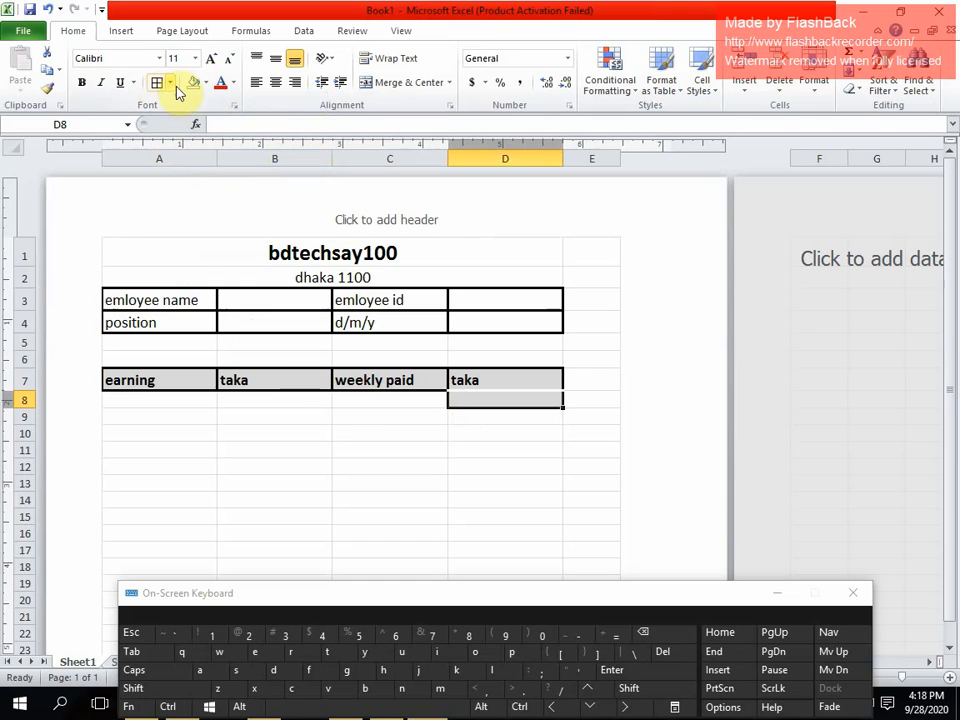
left_click(193, 84)
left_click(346, 548)
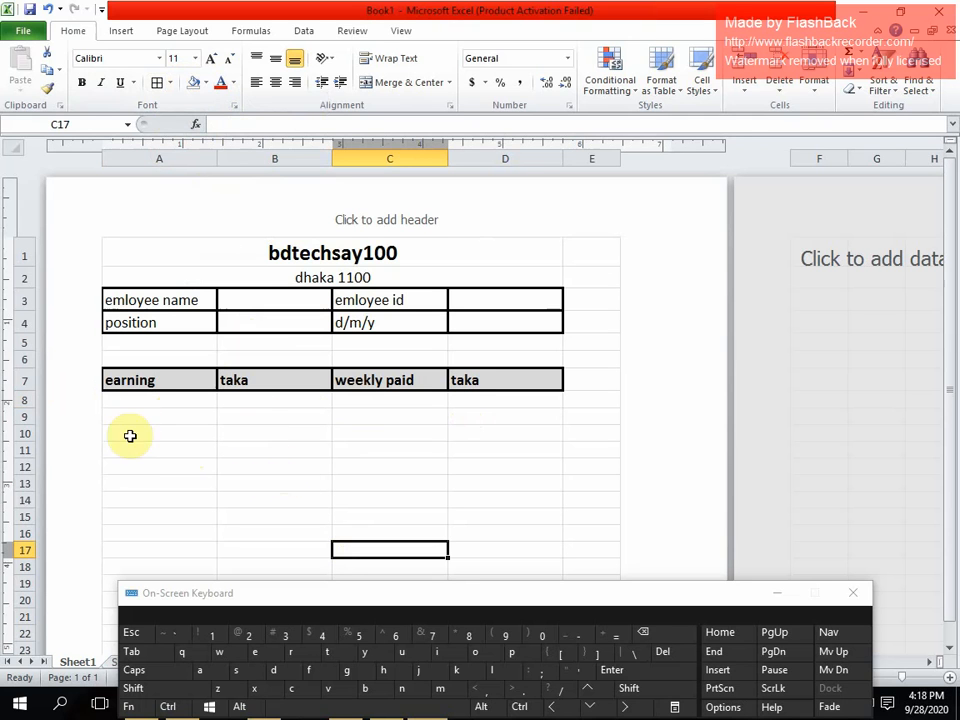
left_click(777, 593)
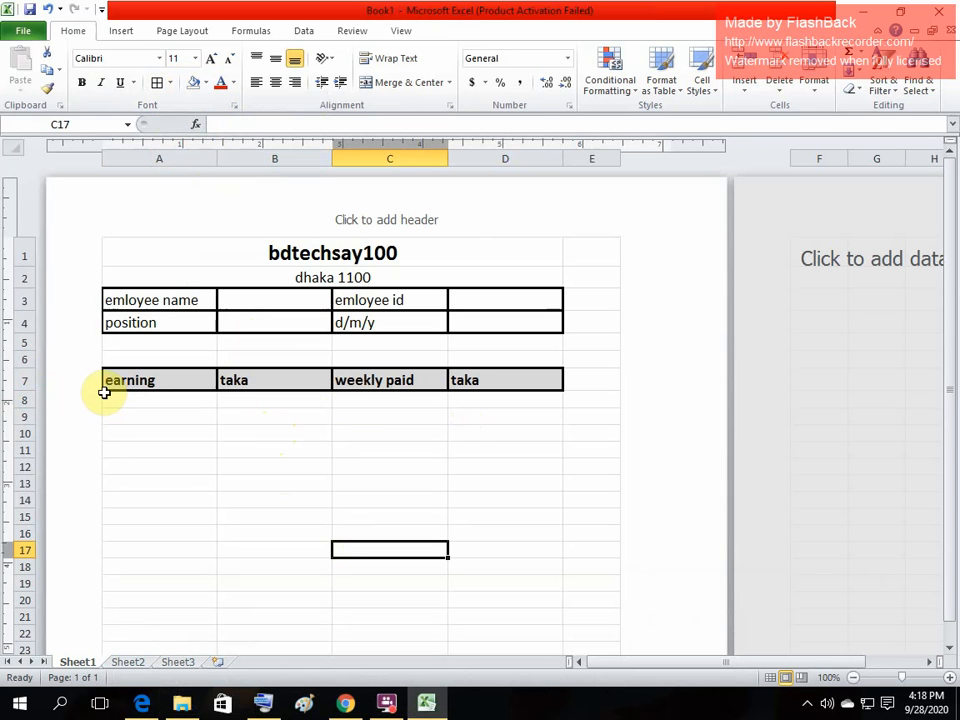
left_click_drag(102, 392, 269, 428)
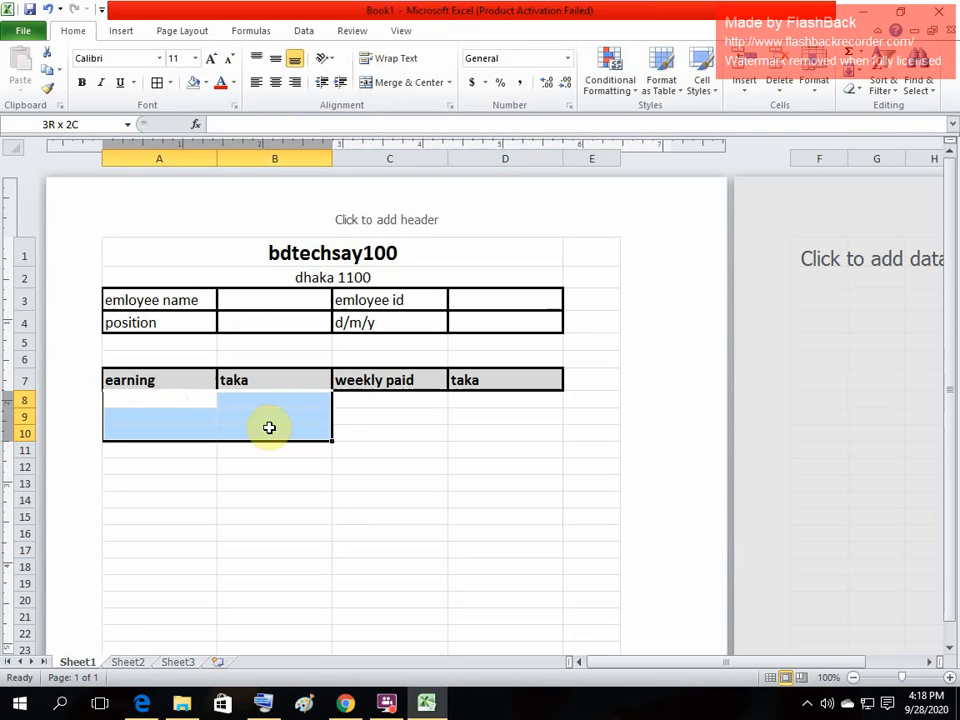
left_click(146, 400)
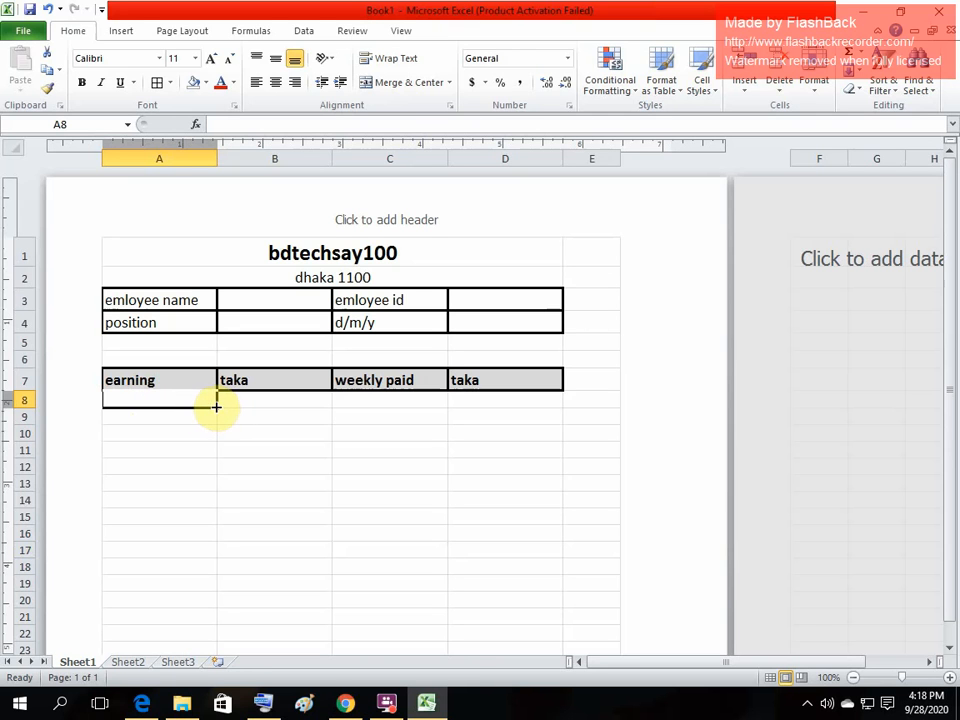
mouse_move(216, 407)
left_mouse_down()
mouse_move(308, 422)
mouse_move(222, 431)
left_mouse_up()
left_click(312, 427)
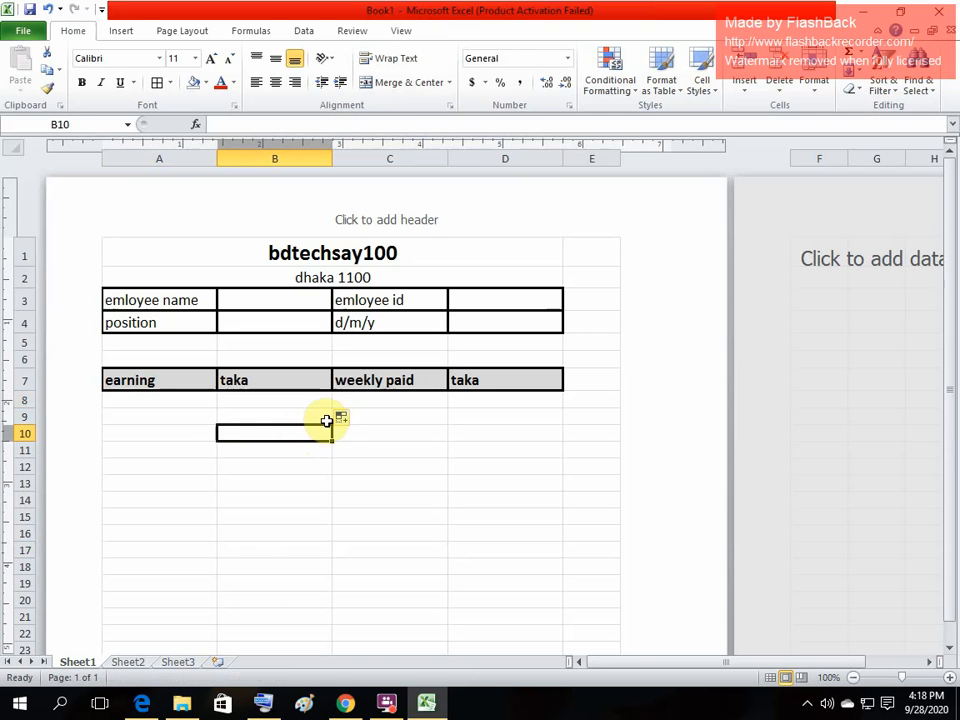
left_click(326, 420)
left_click_drag(332, 427, 142, 395)
left_click(242, 480)
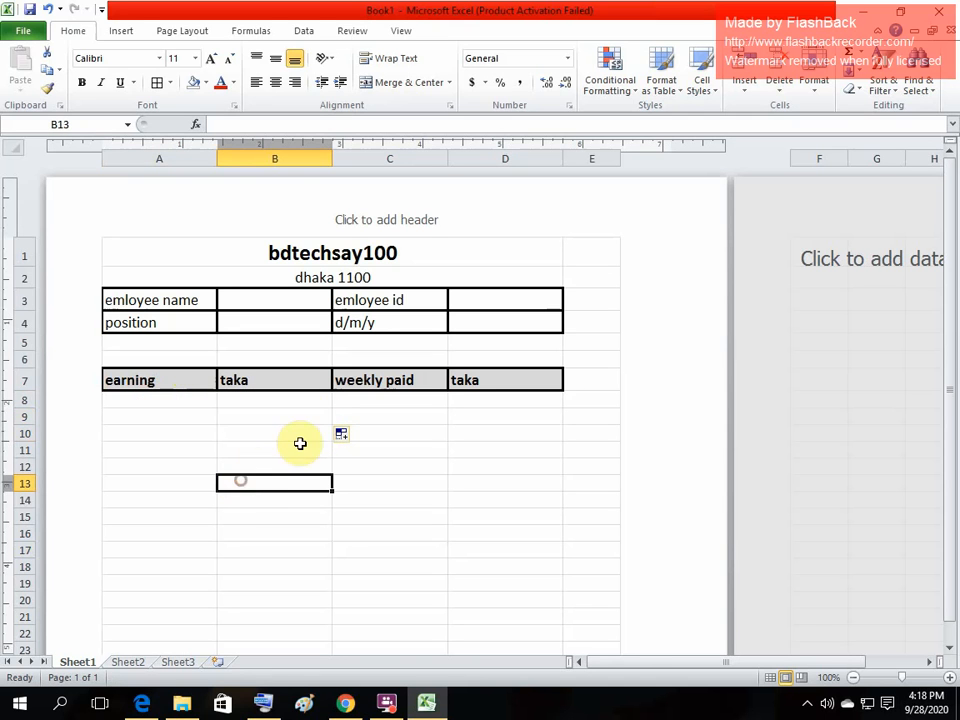
left_click_drag(333, 427, 214, 410)
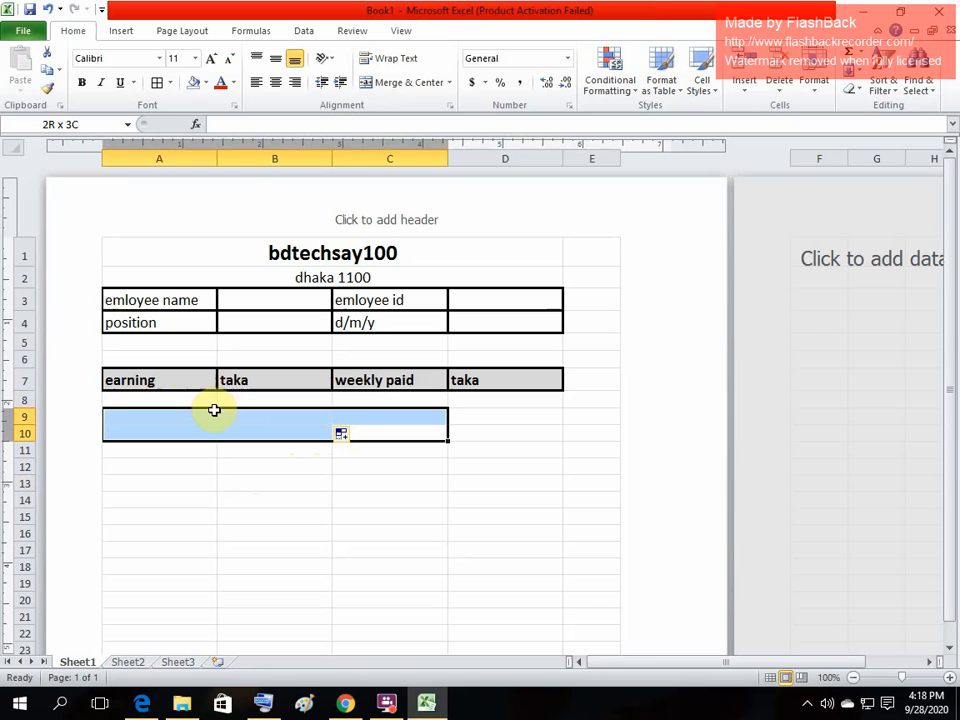
left_click(251, 467)
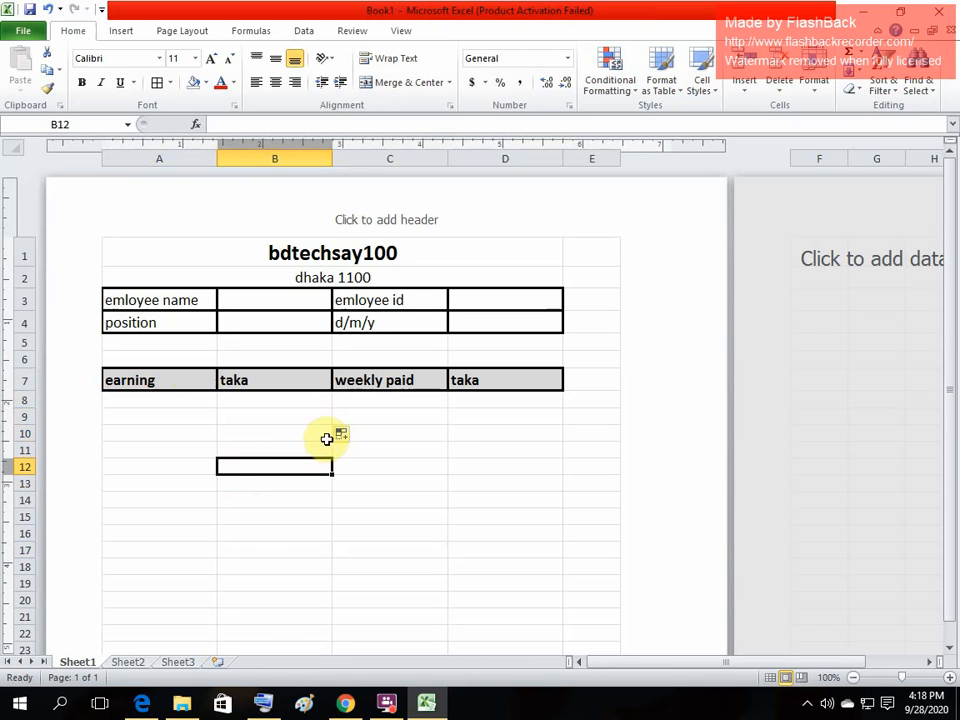
- Apply thick borders to all cells in A8:B10 beneath the earning and taka headings
left_click_drag(329, 425, 172, 403)
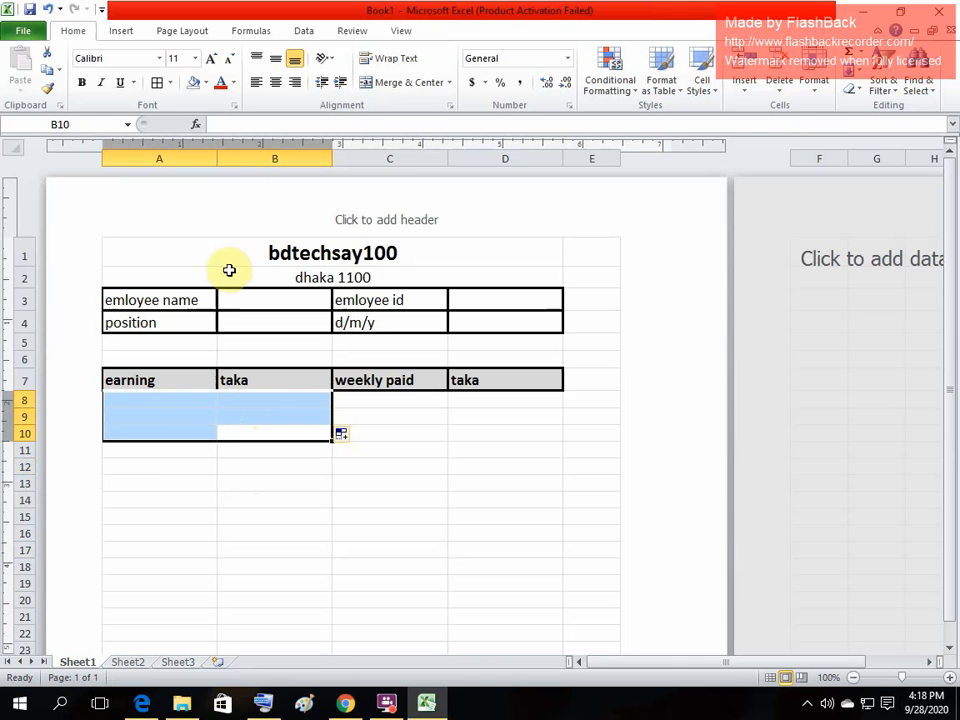
left_click(154, 82)
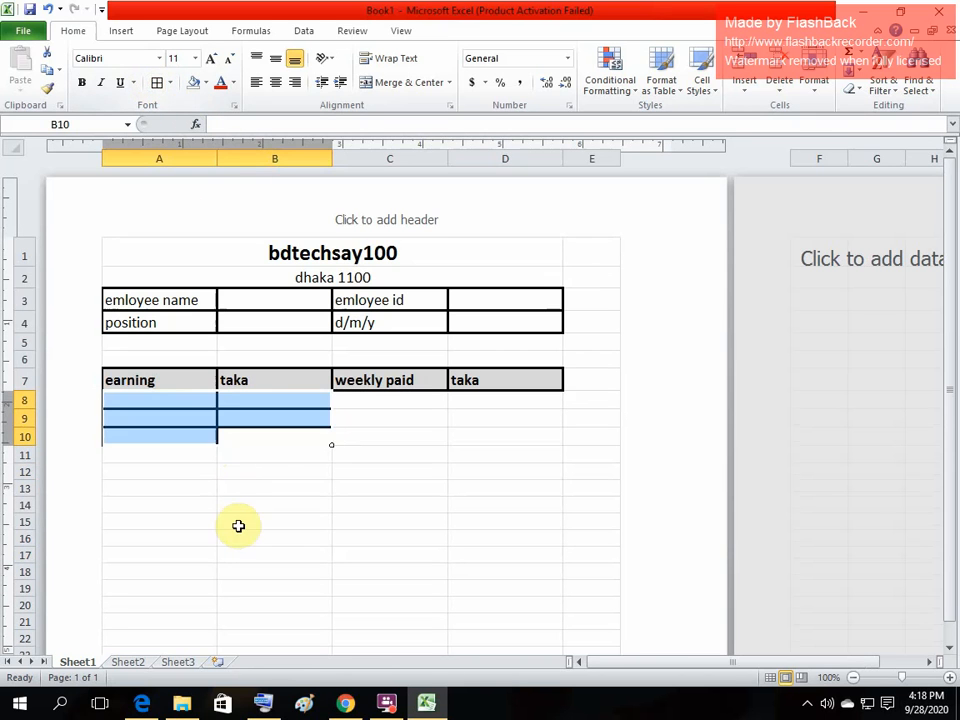
left_click(238, 521)
- Enter the label "bassic" in cell A8 under the earning heading
left_click(135, 398)
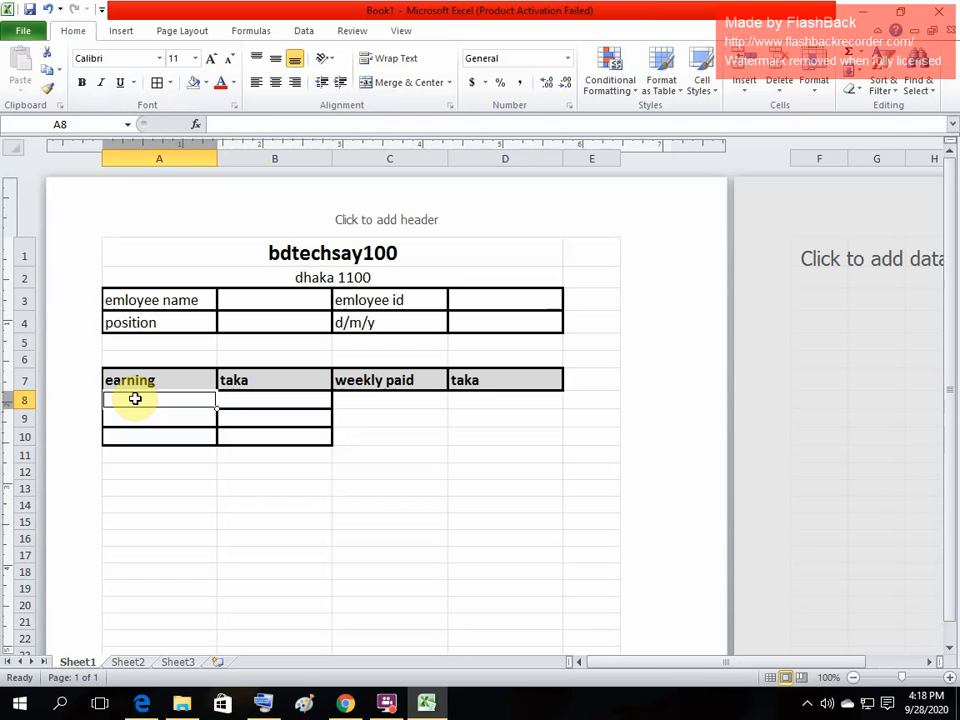
type("b")
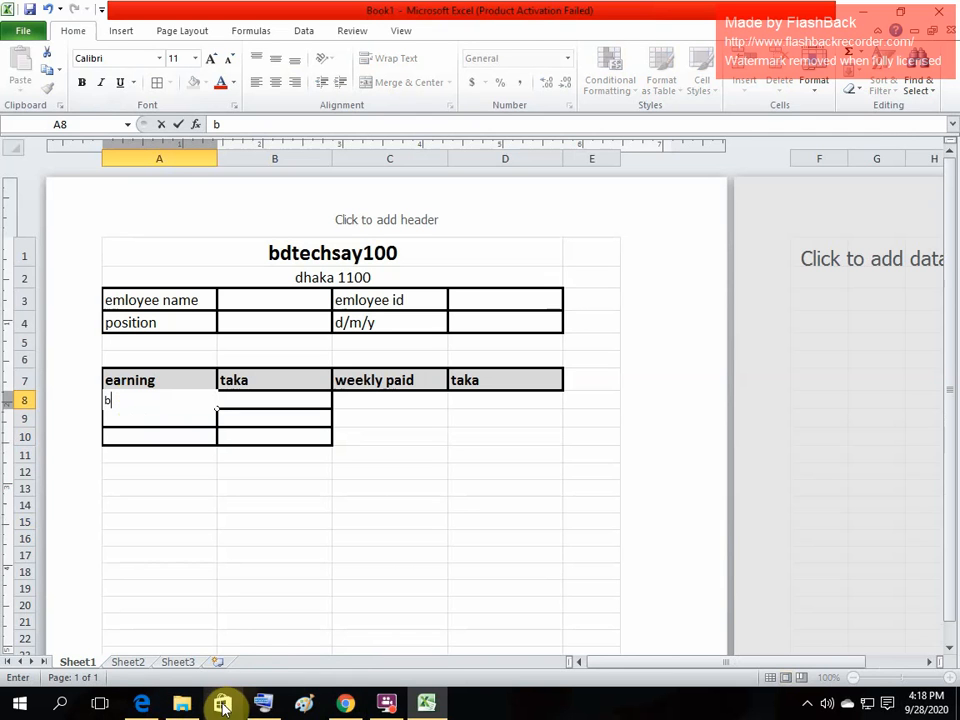
left_click(261, 705)
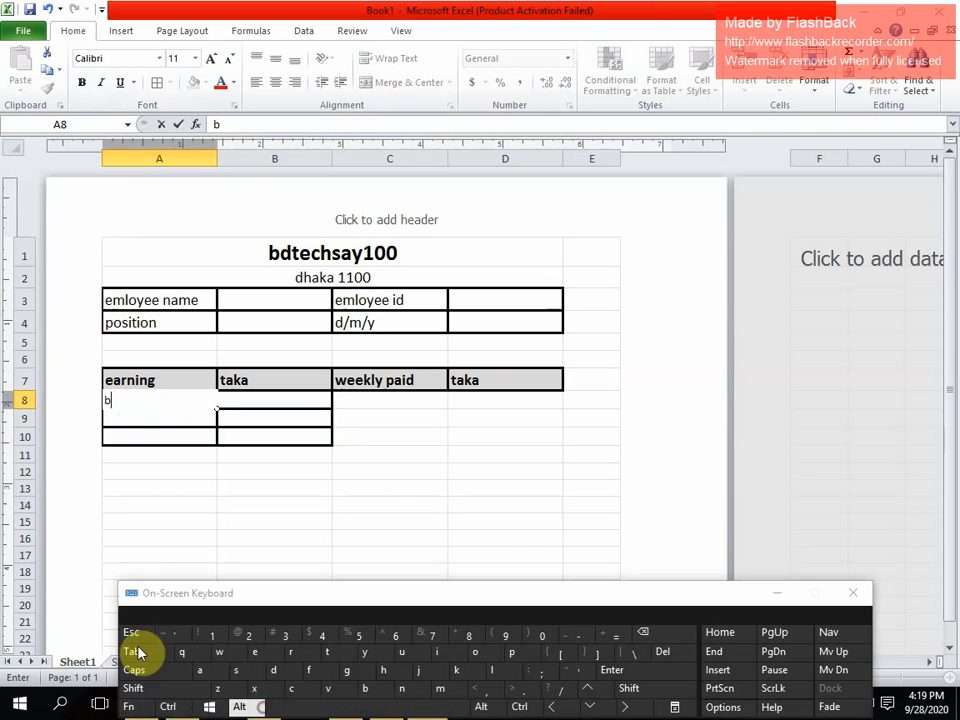
left_click(203, 671)
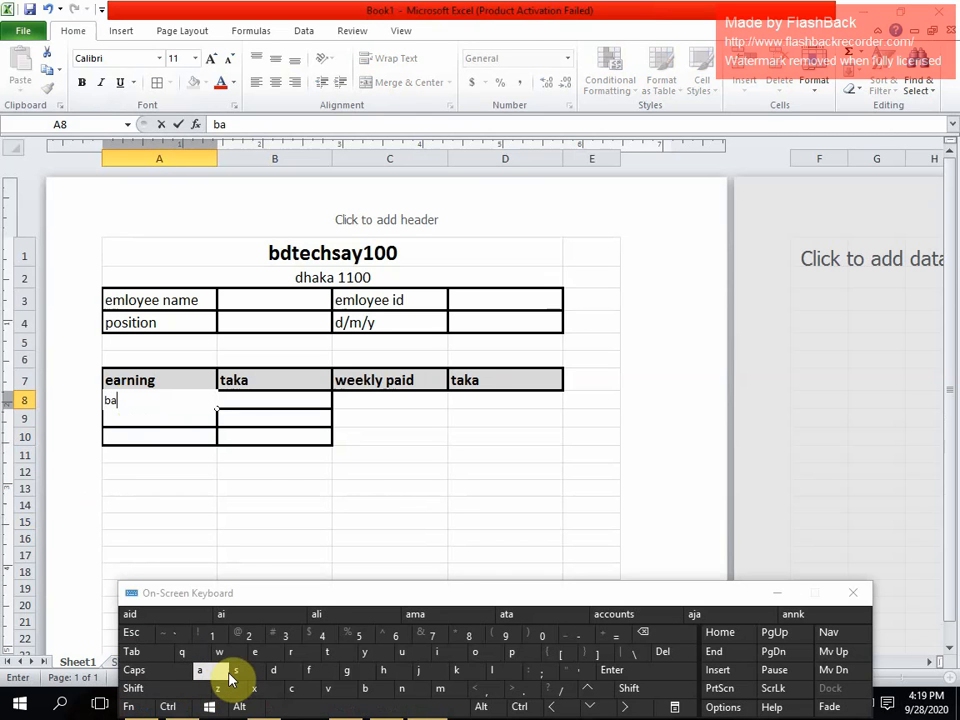
left_click(232, 674)
left_click(236, 672)
left_click(447, 655)
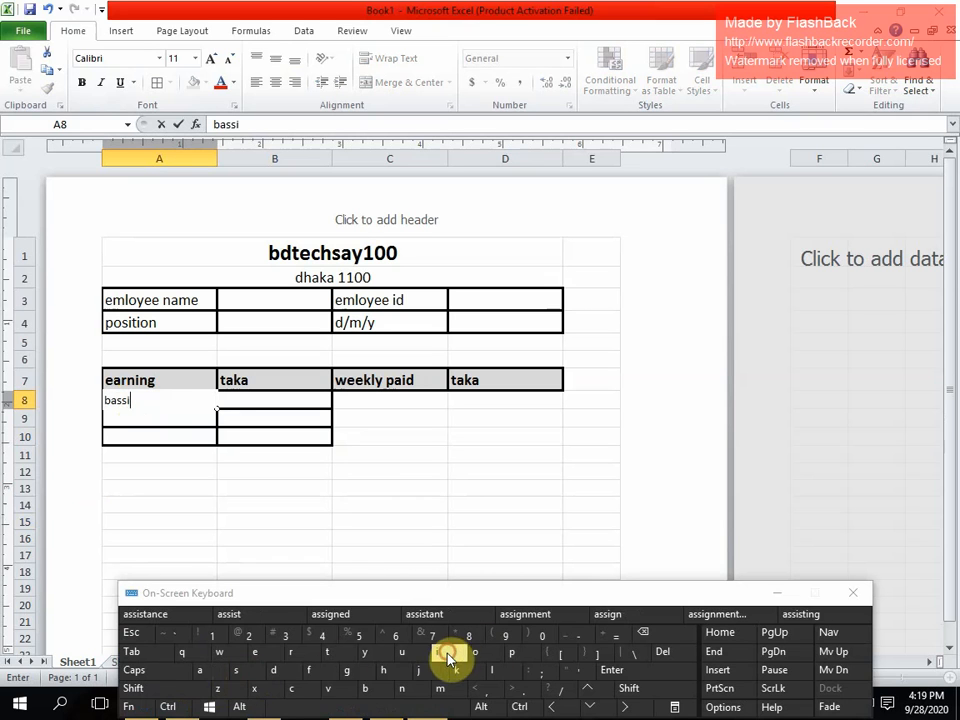
left_click(291, 688)
- Format the "bassic" text in A8 as 14-point bold
left_click(148, 400)
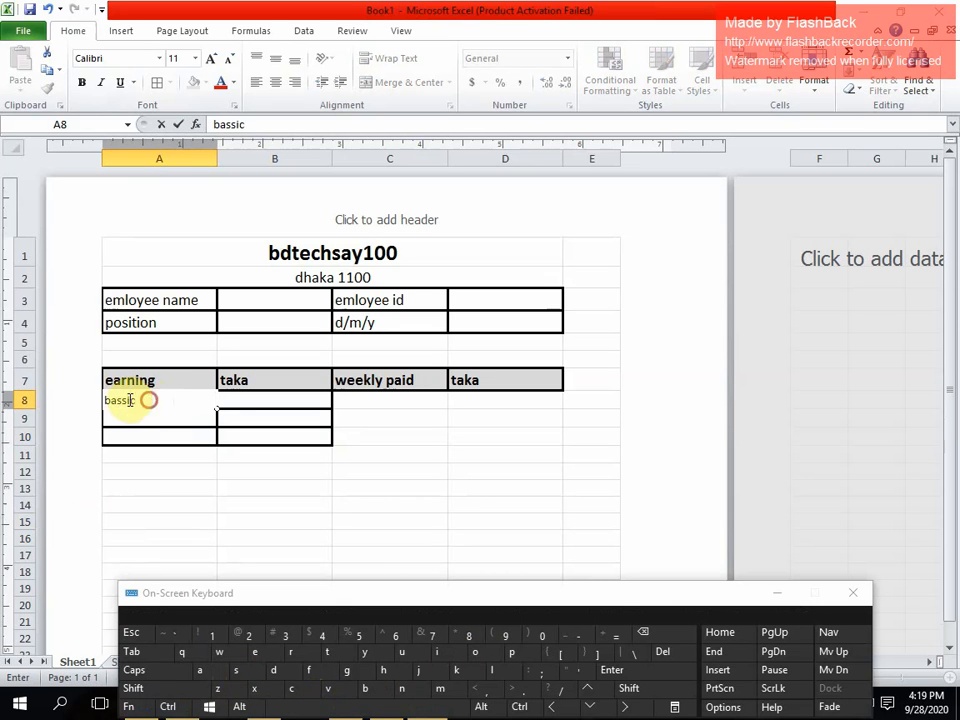
left_click_drag(130, 400, 96, 398)
left_click(195, 58)
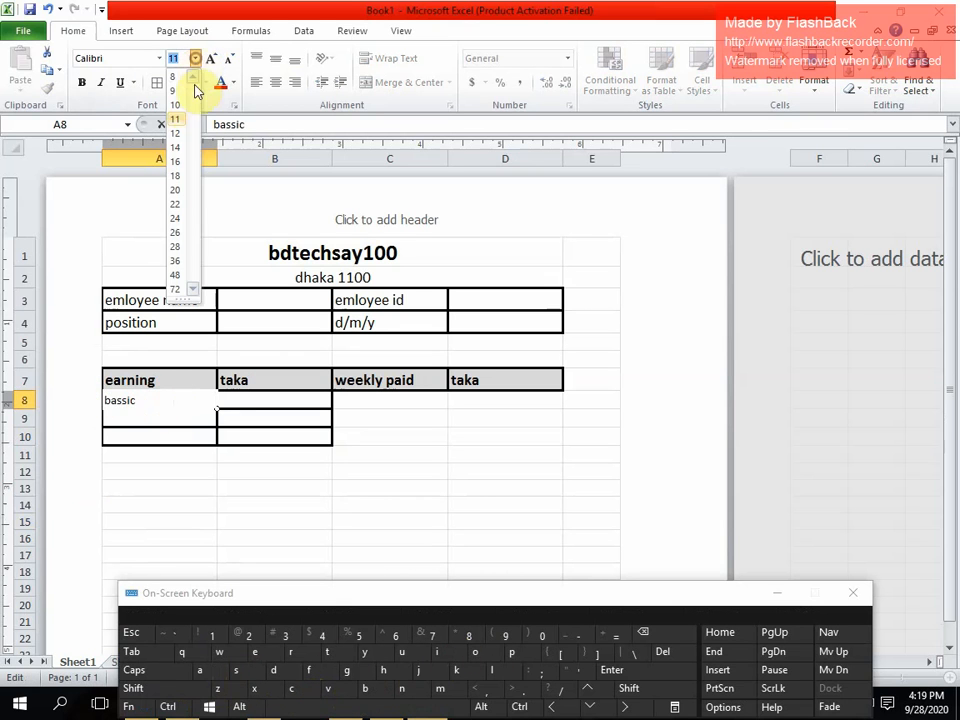
left_click(176, 147)
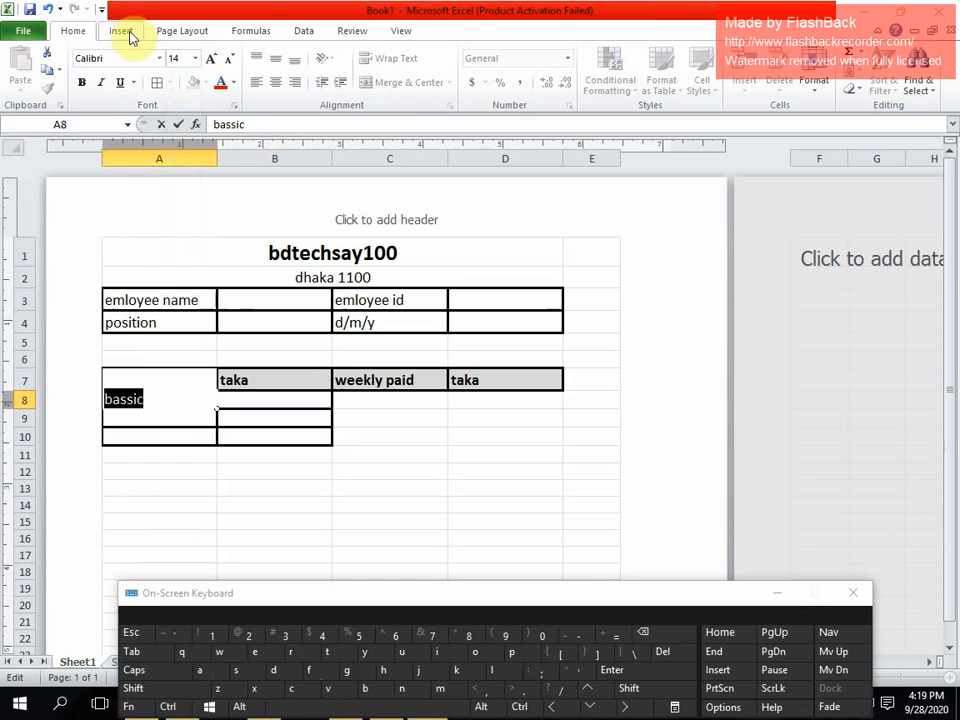
left_click(82, 82)
- Enter the label "overtime" in cell A9 below "bassic"
left_click(159, 414)
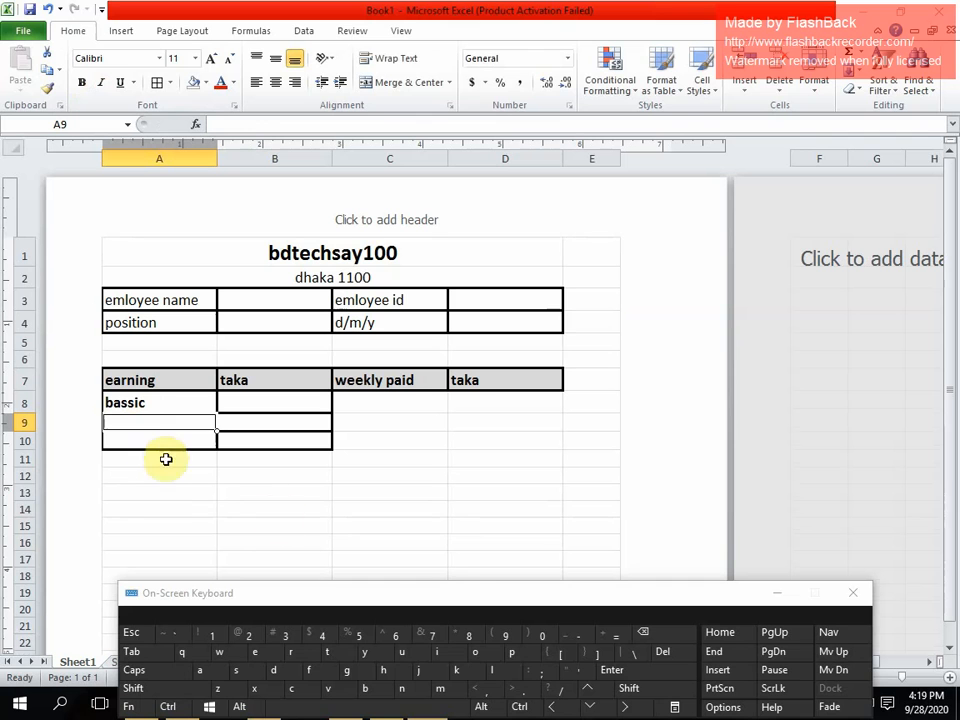
left_click(475, 652)
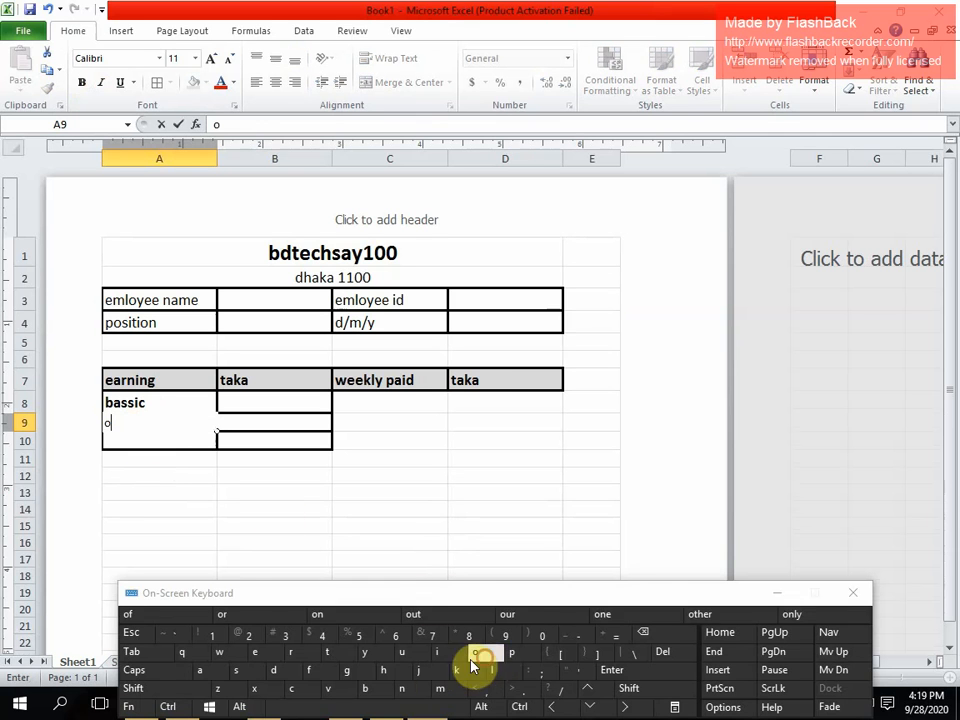
left_click(330, 688)
left_click(252, 654)
left_click(298, 656)
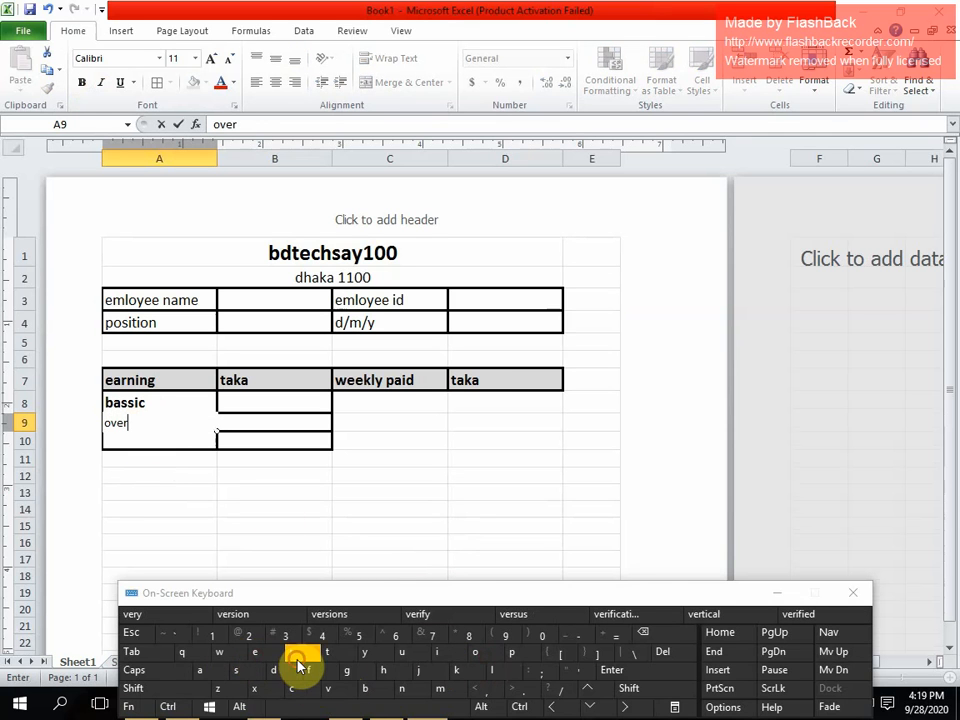
left_click(344, 654)
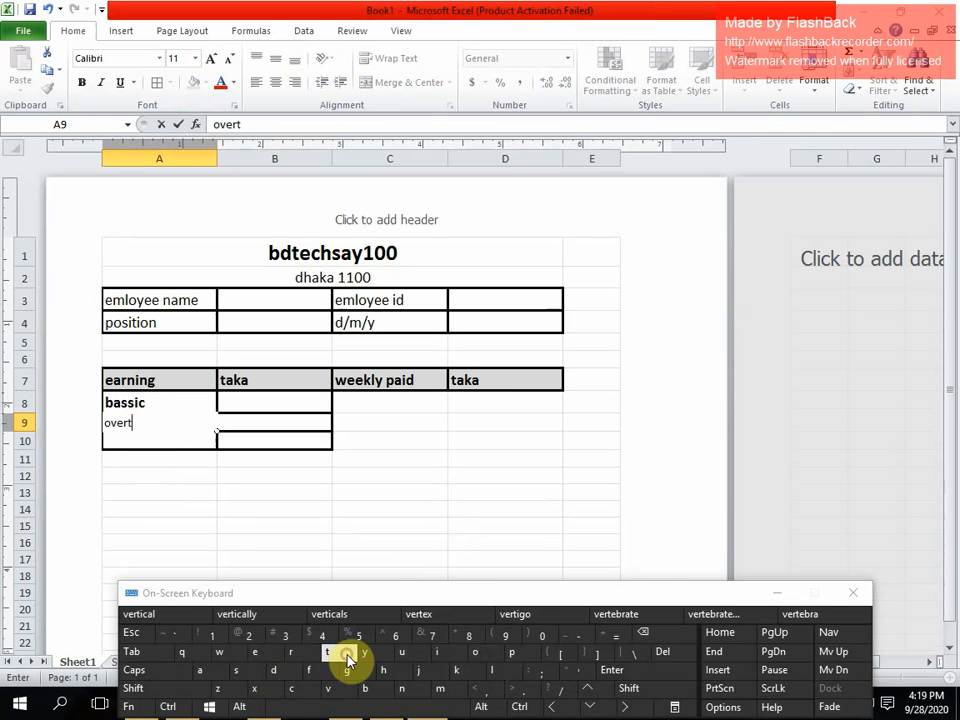
left_click(440, 654)
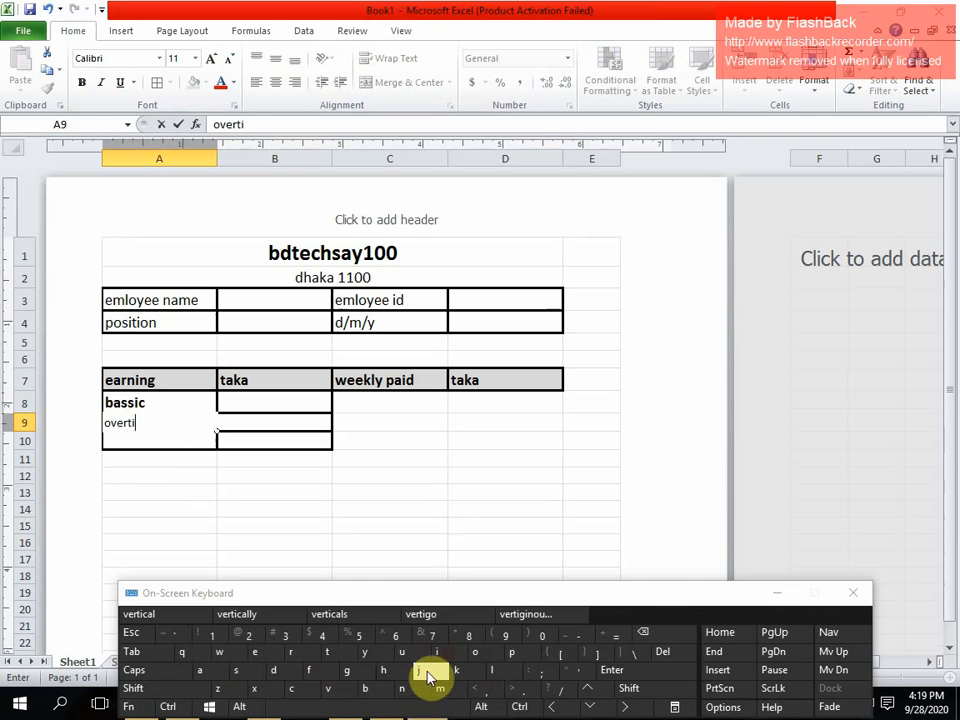
left_click(440, 688)
left_click(265, 652)
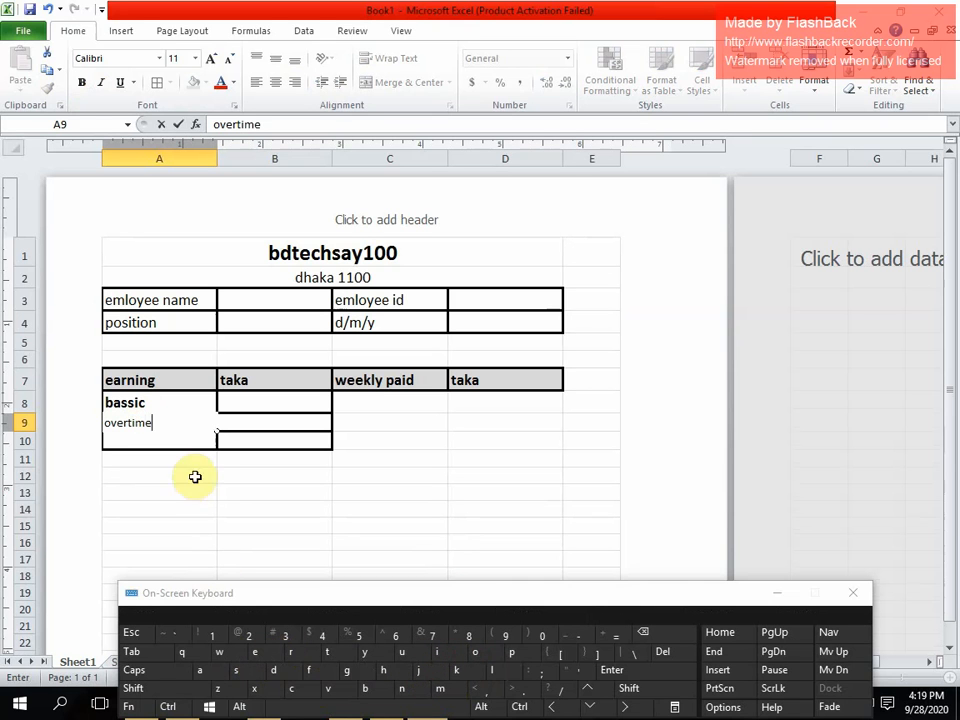
- Enlarge the "overtime" text in A9 by two font-size increments and make it bold
left_click_drag(161, 422, 97, 403)
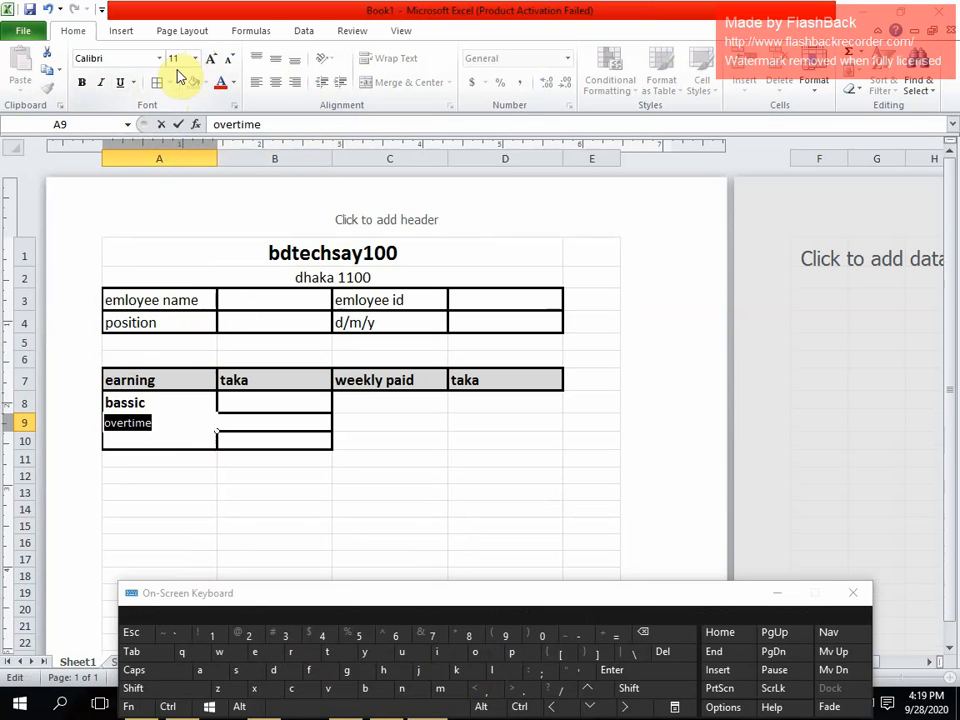
left_click(208, 60)
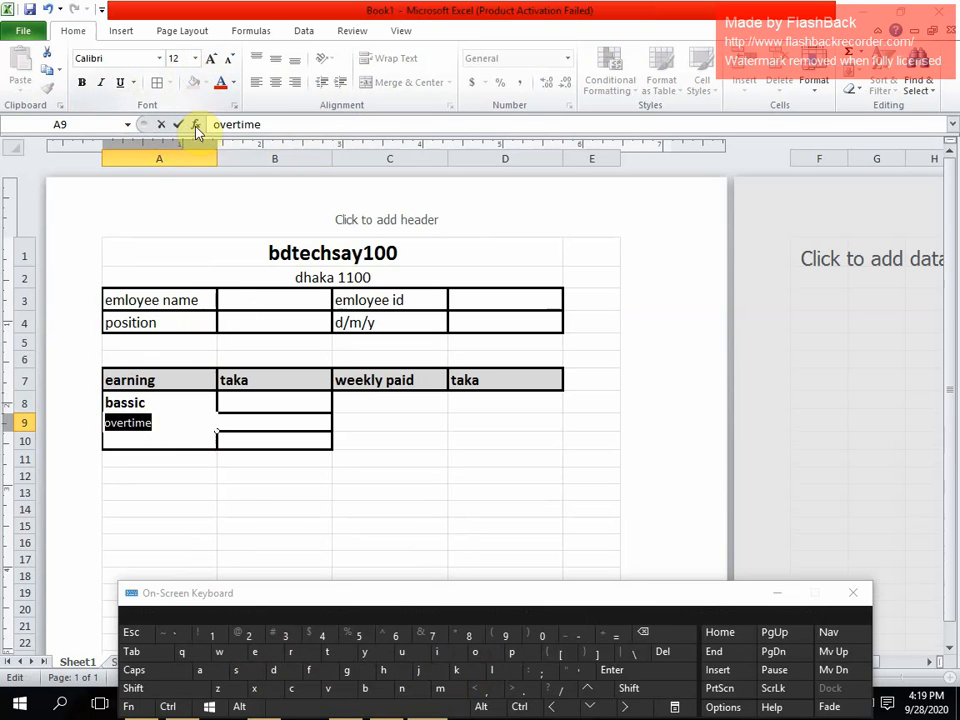
left_click(210, 60)
left_click(82, 82)
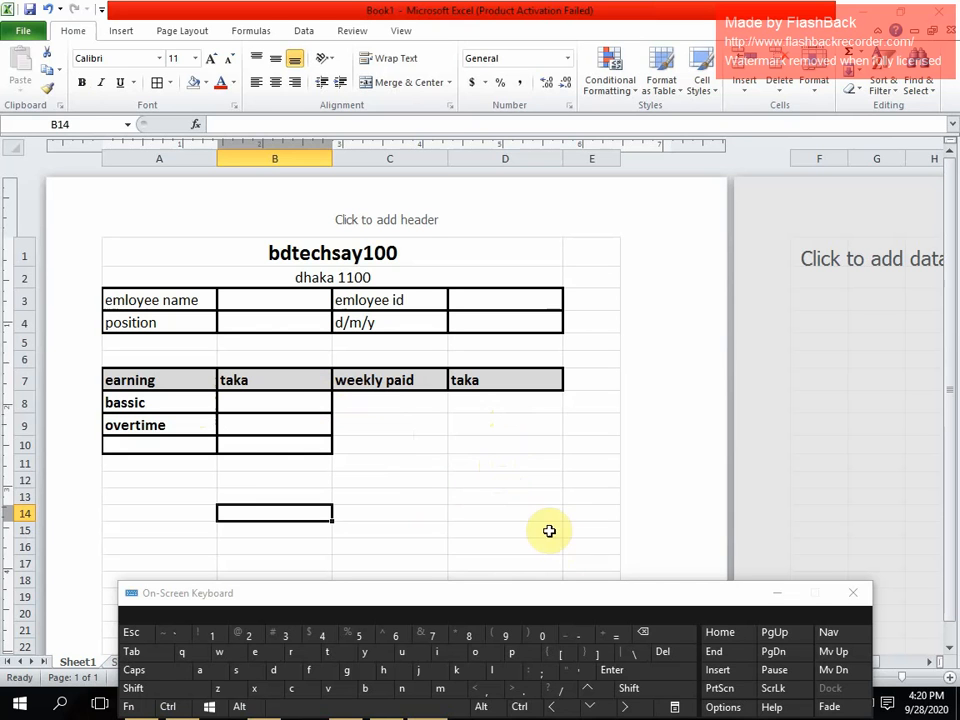
- Apply thick borders to all cells in C8:D16 beneath the weekly paid and second taka headings
mouse_move(564, 542)
left_mouse_down()
mouse_move(468, 447)
mouse_move(556, 535)
left_mouse_up()
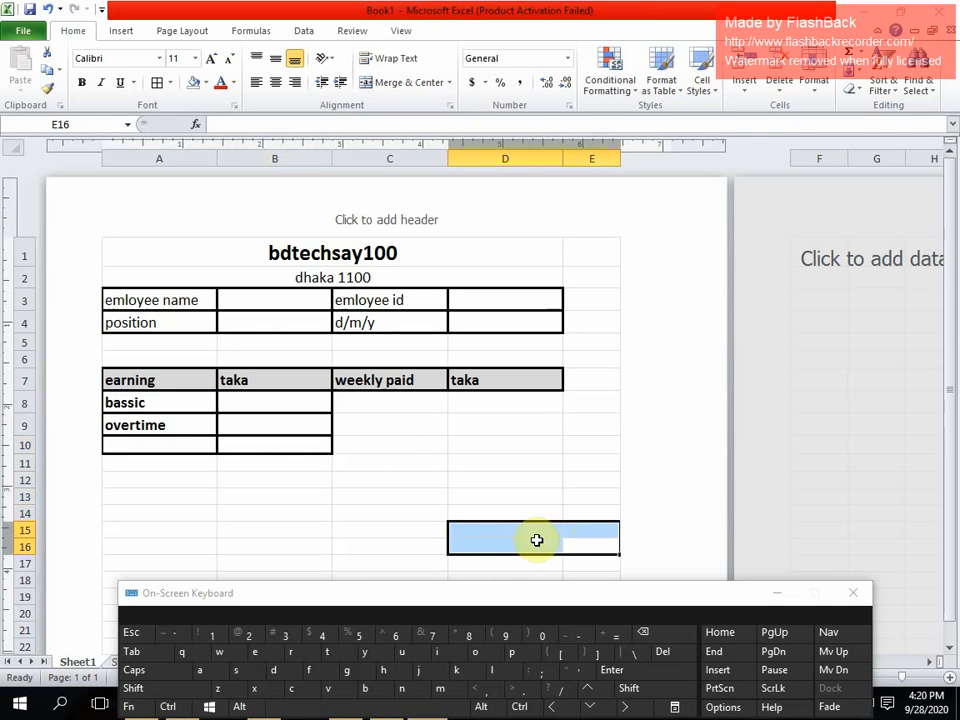
left_click(508, 565)
left_click_drag(560, 539, 409, 402)
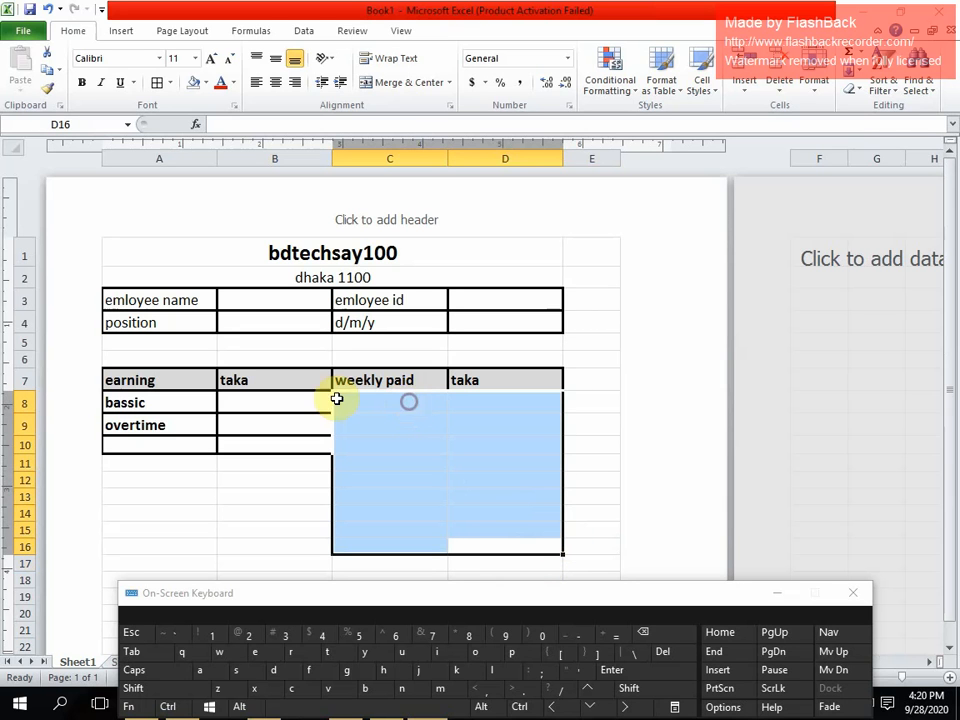
left_click(159, 85)
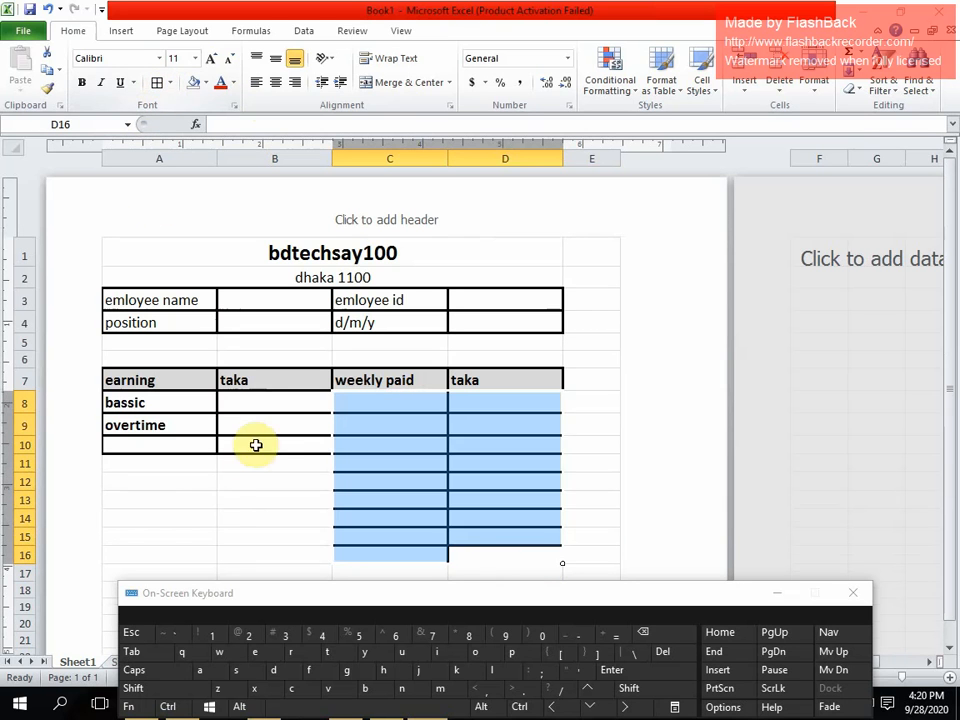
left_click(231, 486)
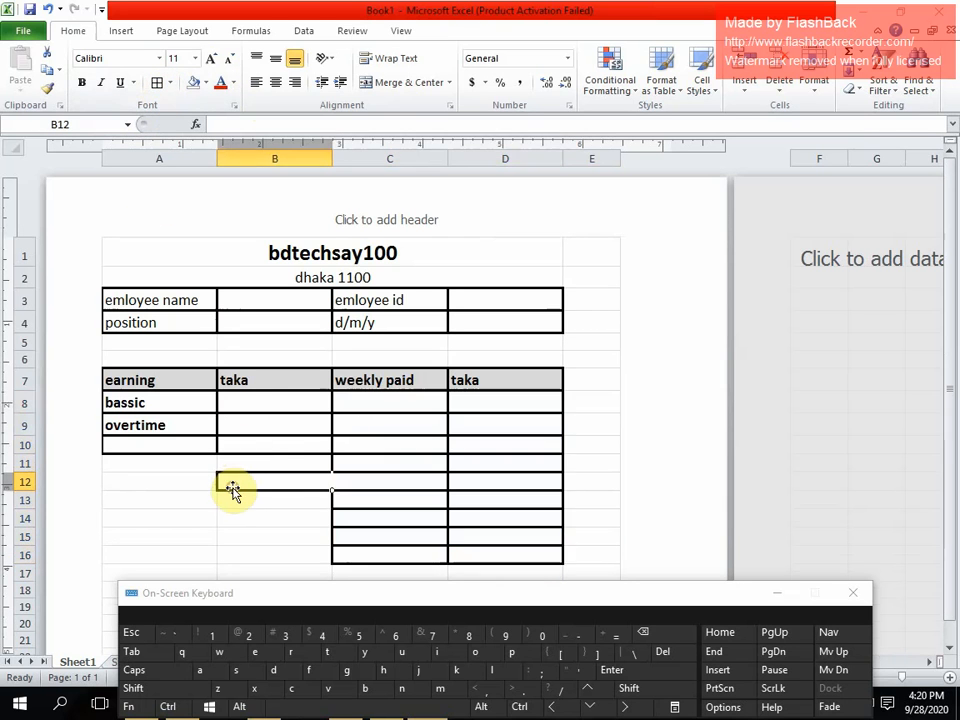
- Enter "d." in cells C8 and C9 under the weekly paid heading
left_click(366, 406)
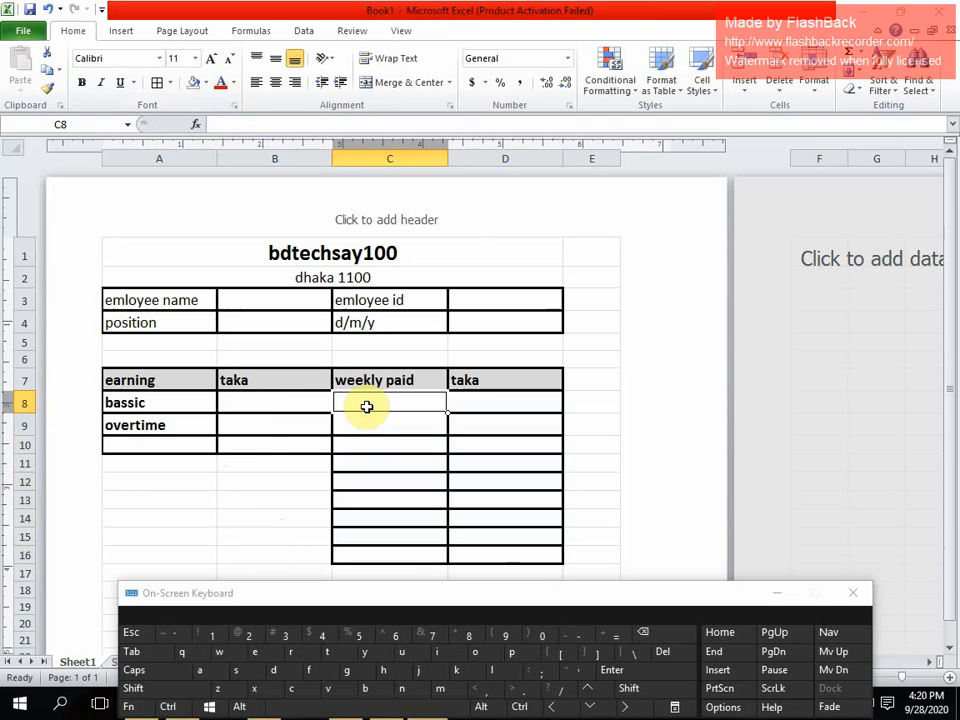
type("d.")
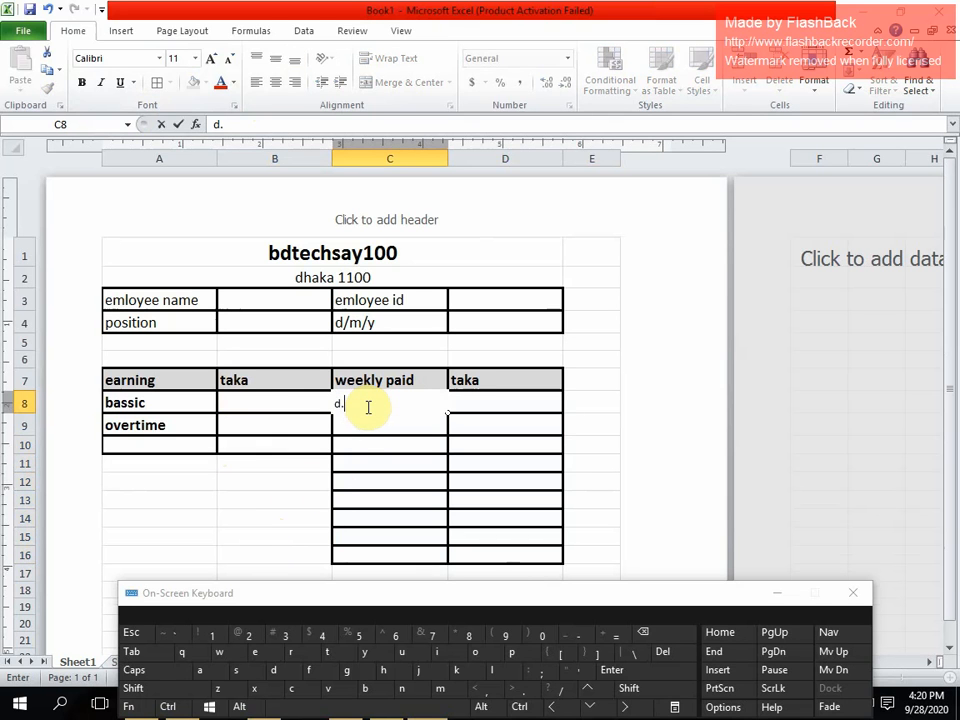
left_click(362, 429)
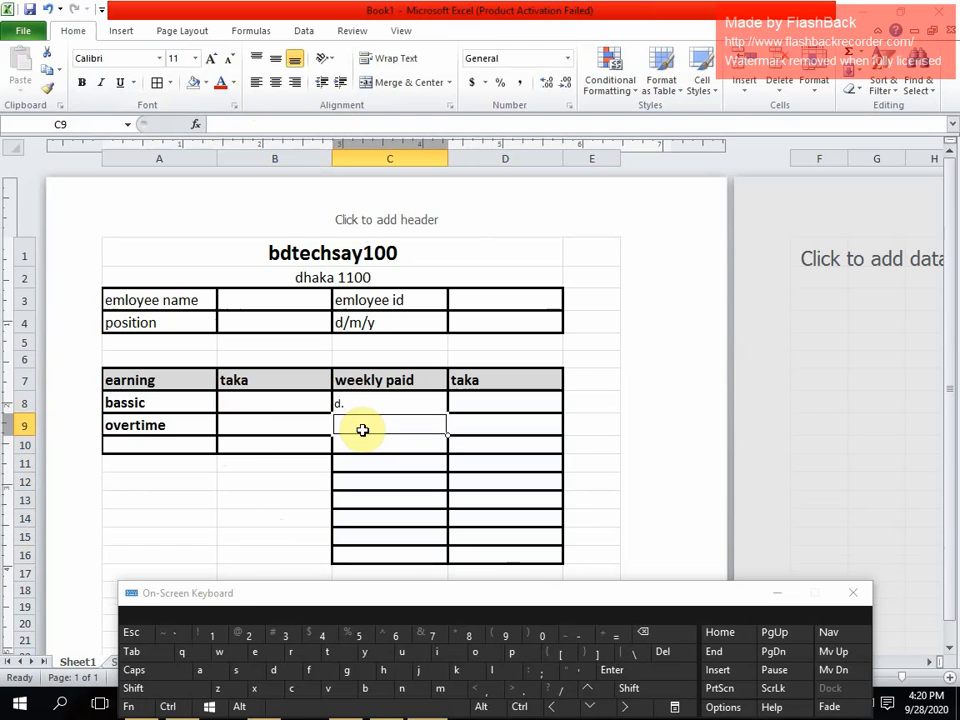
type("d.")
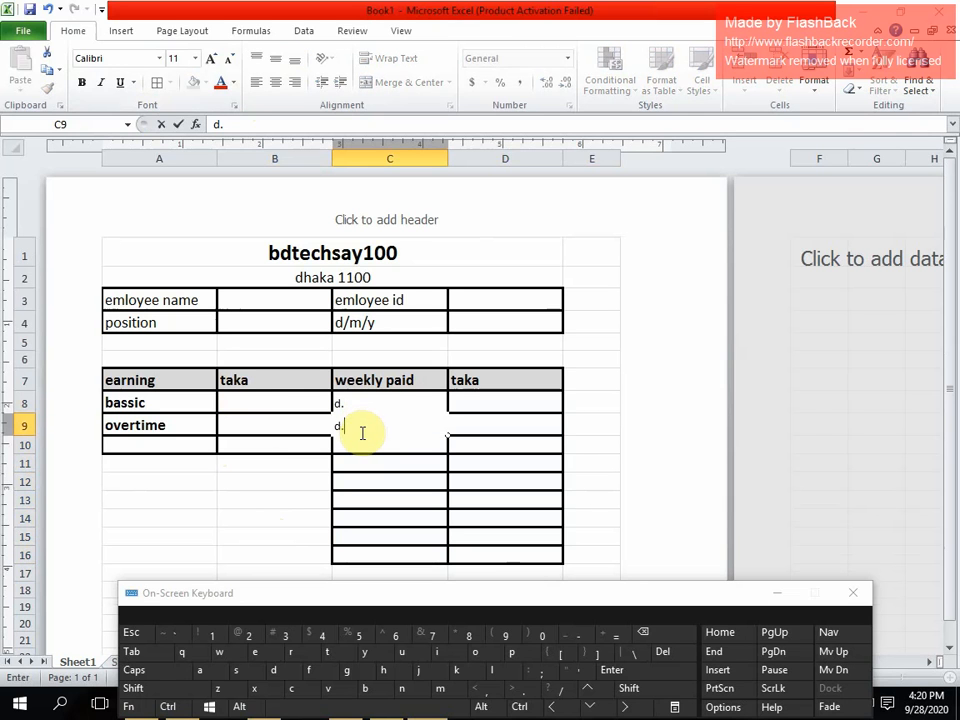
left_click(360, 440)
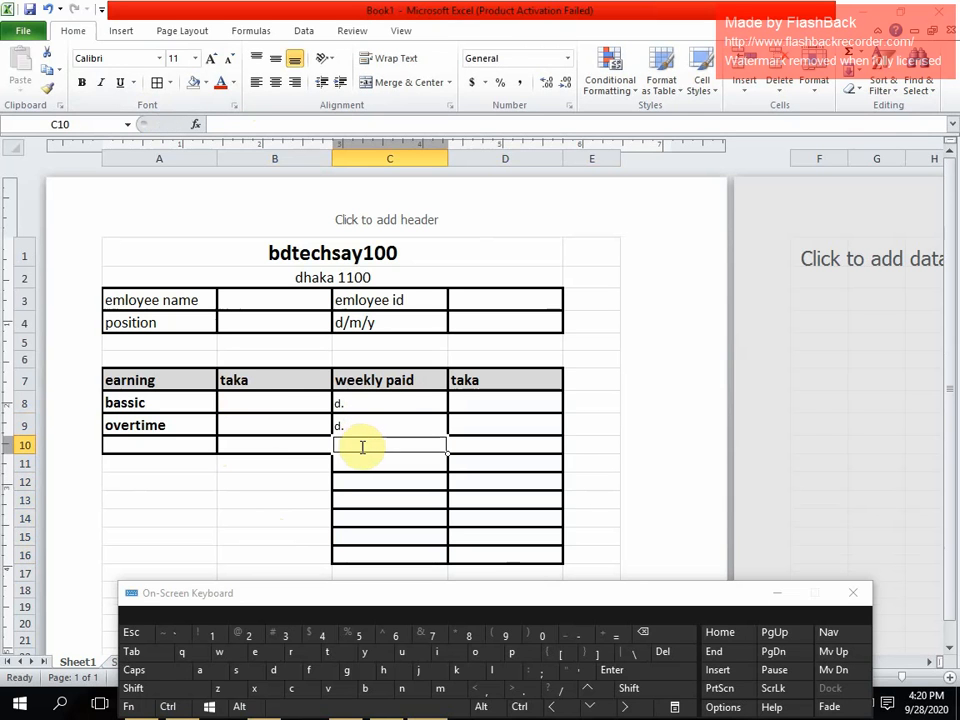
- Enter "d." in each of the cells C10 to C13 under the weekly paid heading
type("d.")
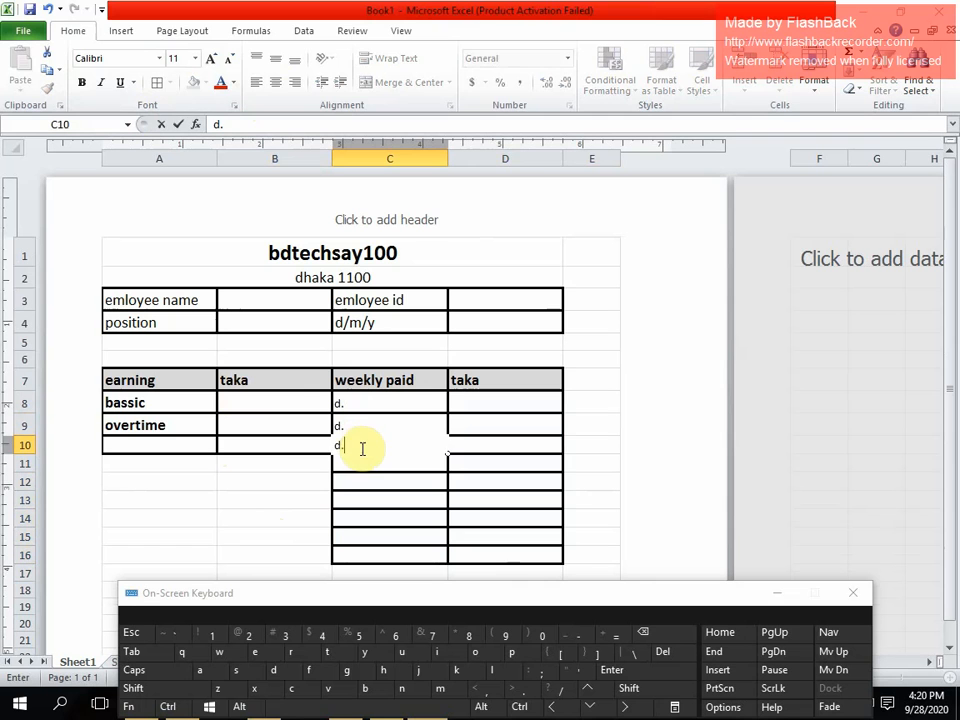
key("Return")
type("d.")
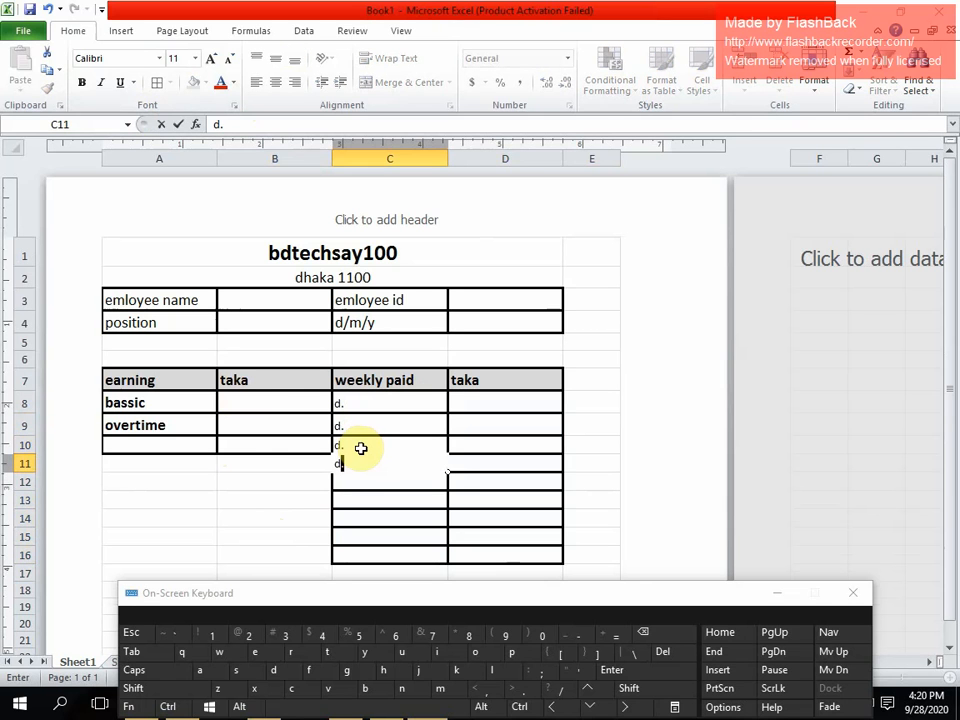
key("Return")
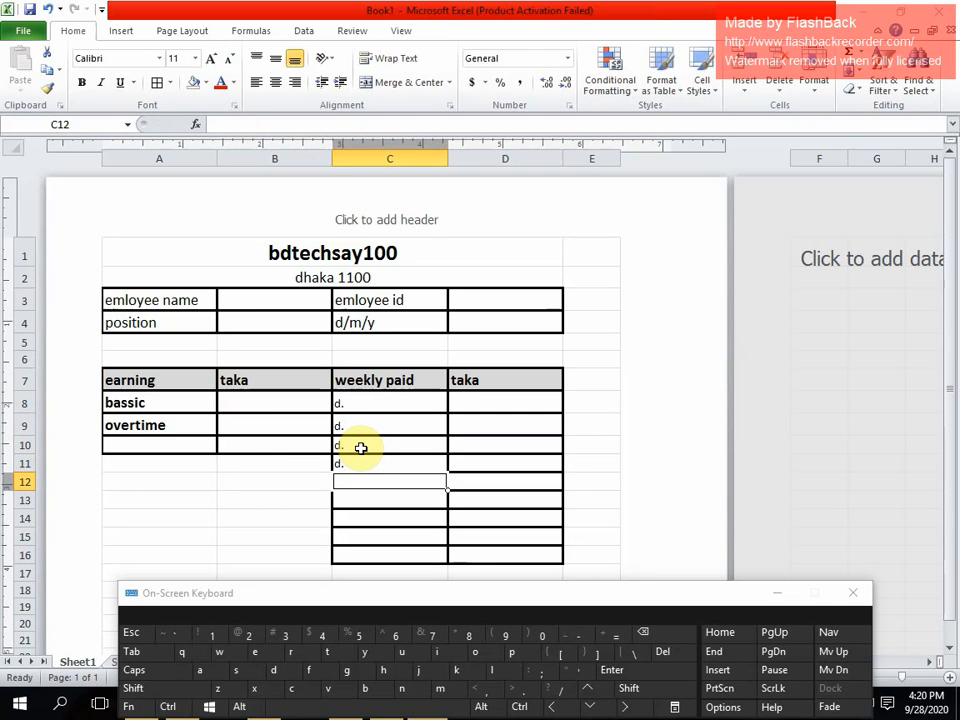
type("d.")
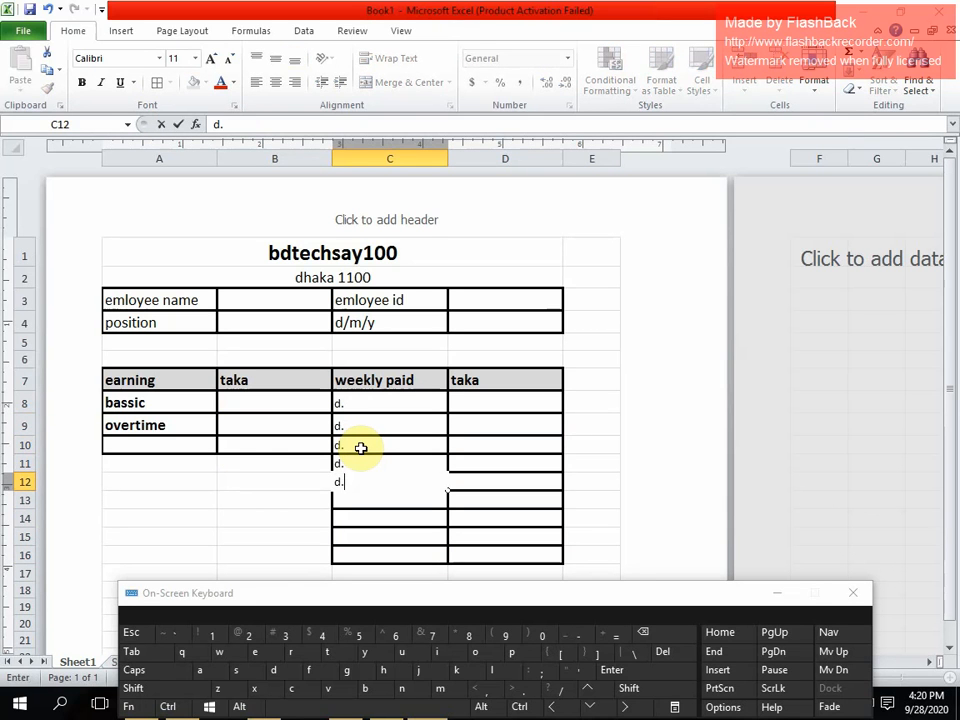
key("Return")
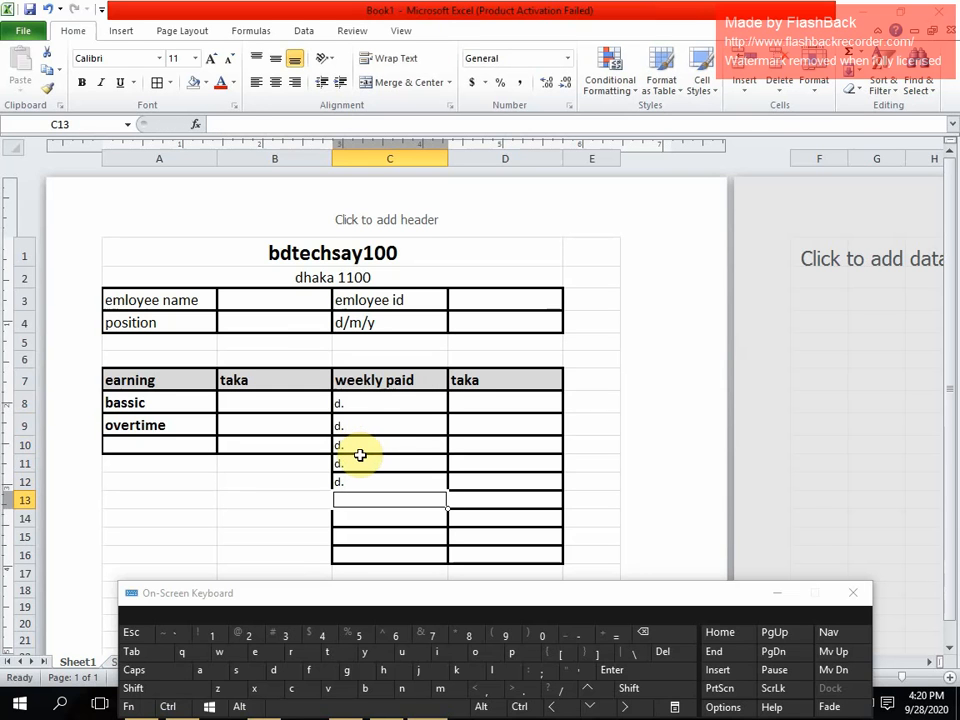
type("d.")
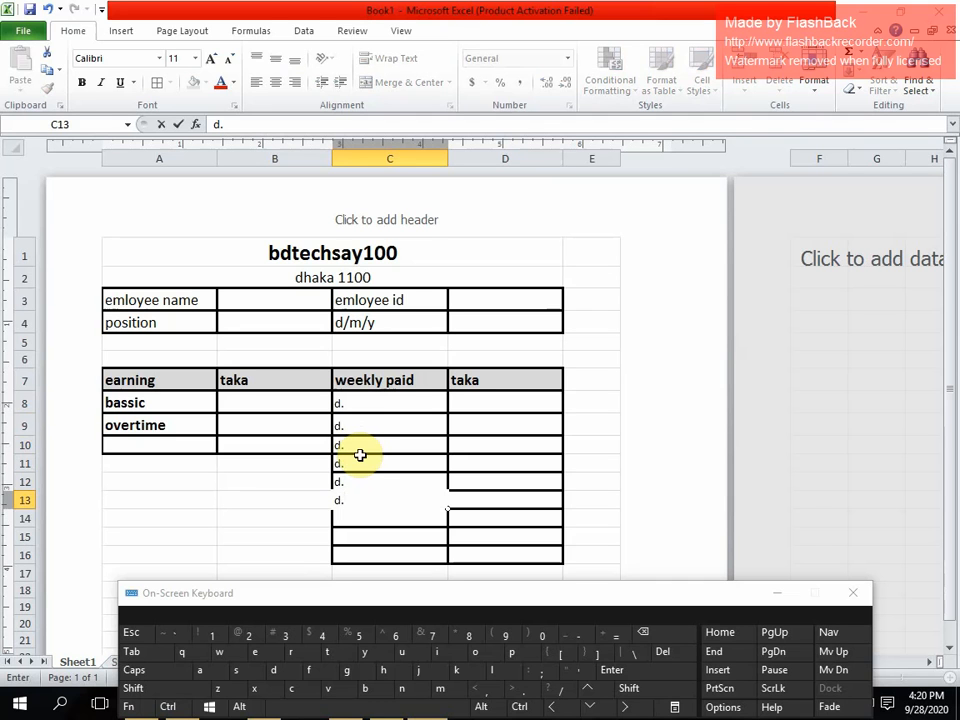
key("Return")
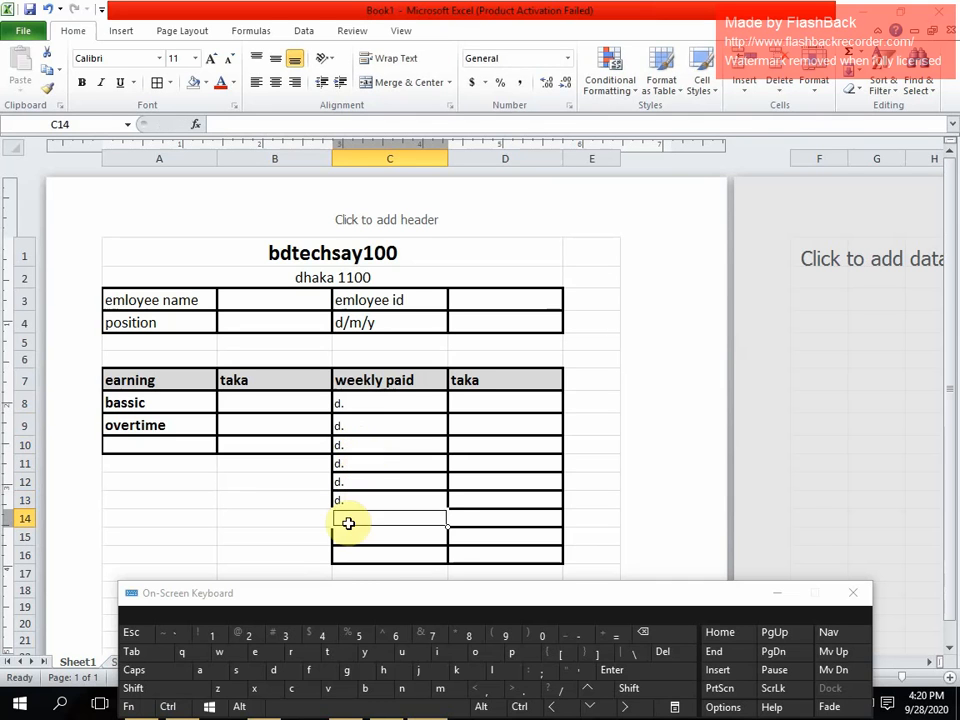
- Remove the borders from cells C16 and D16 at the end of the weekly paid table
left_click(354, 558)
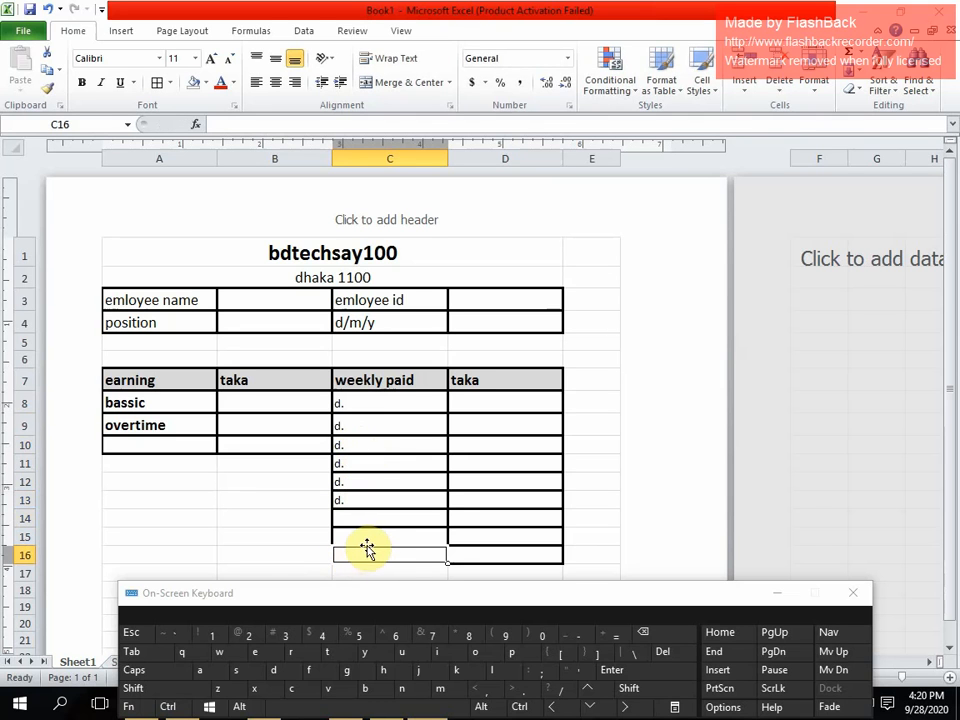
left_click(257, 551)
left_click(251, 521)
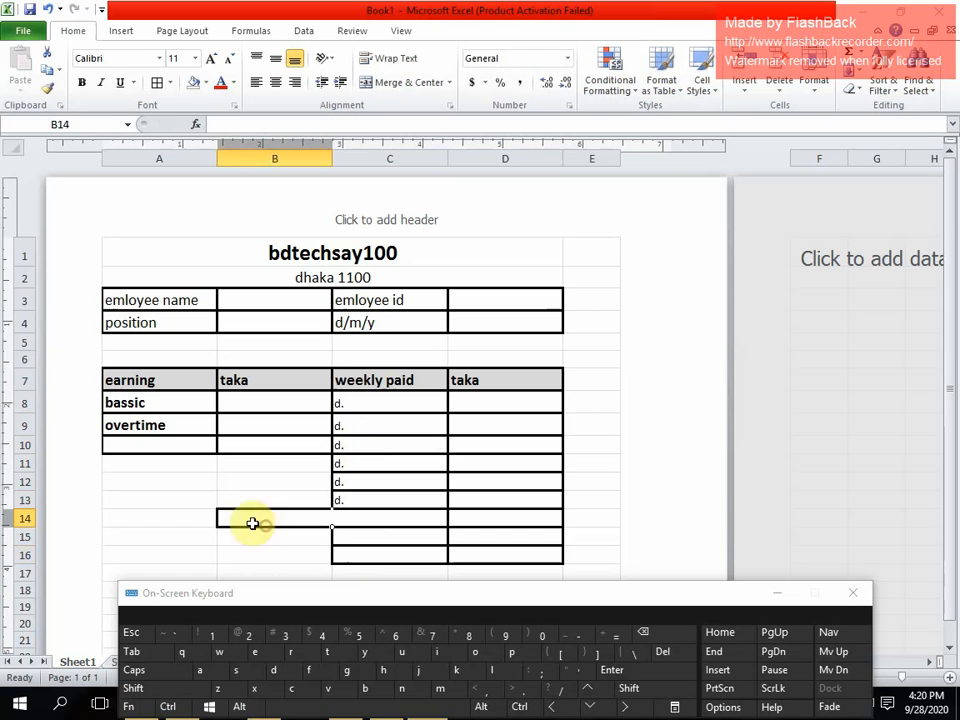
left_click(176, 512)
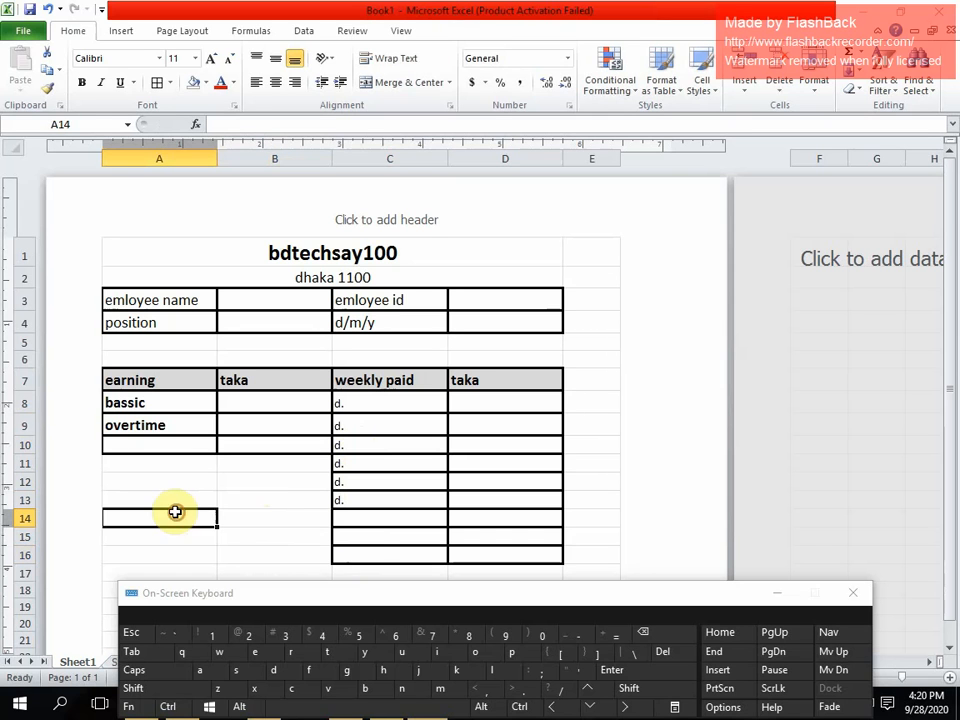
left_click(354, 554)
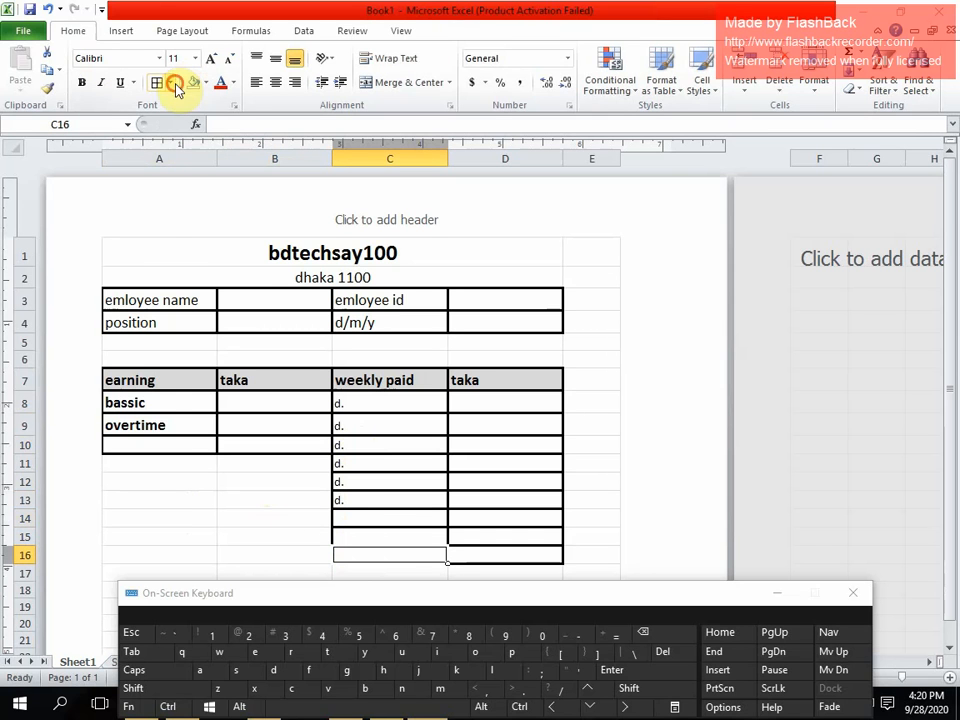
left_click(170, 84)
left_click(186, 205)
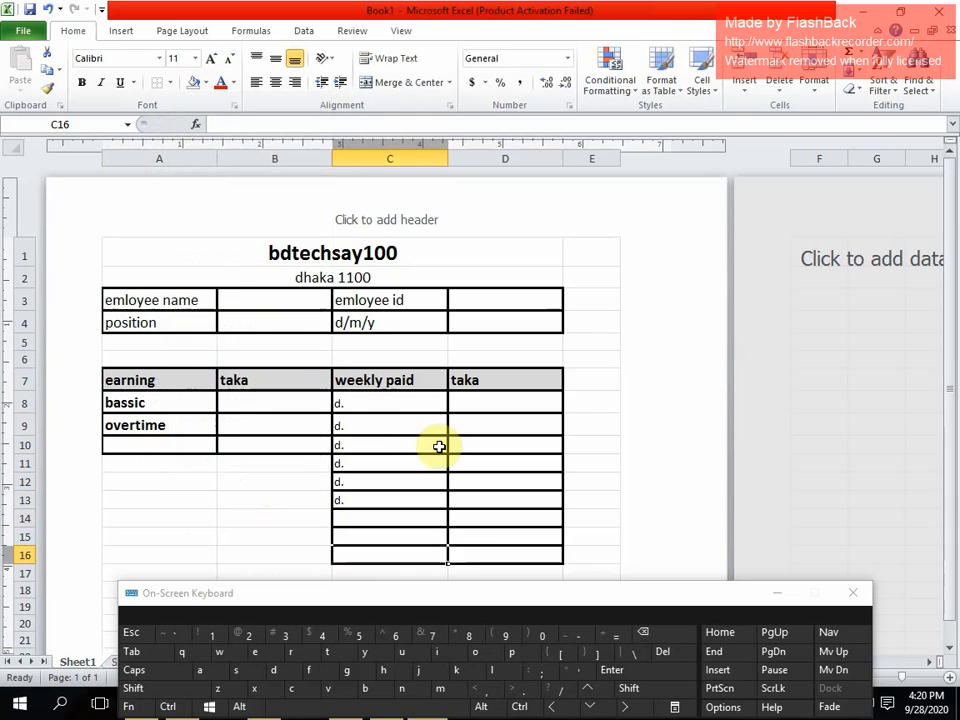
left_click(492, 551)
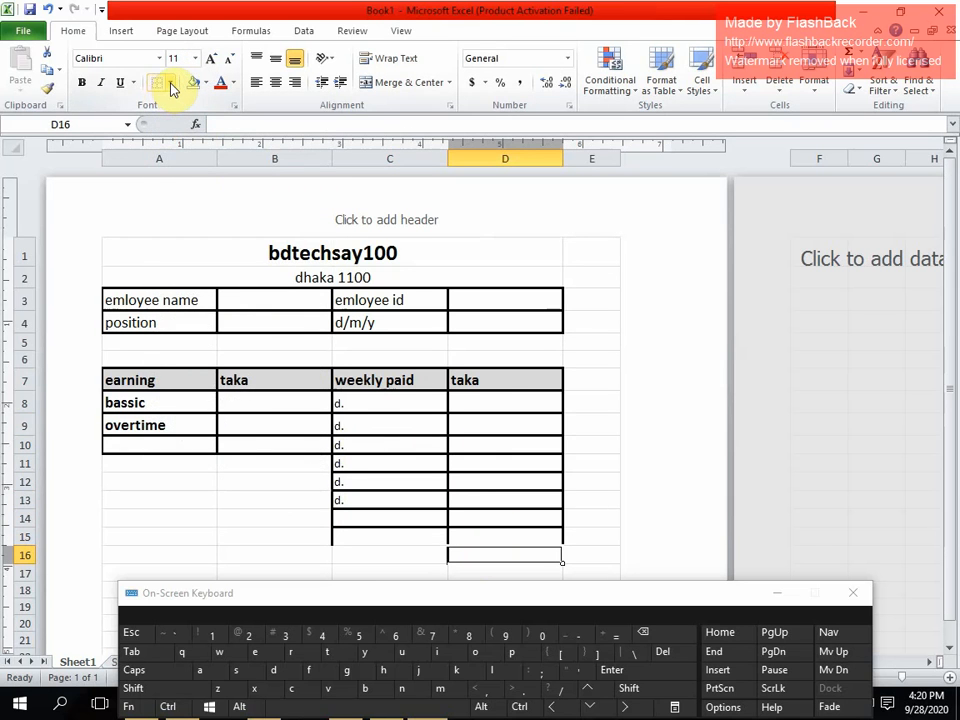
left_click(170, 82)
left_click(192, 205)
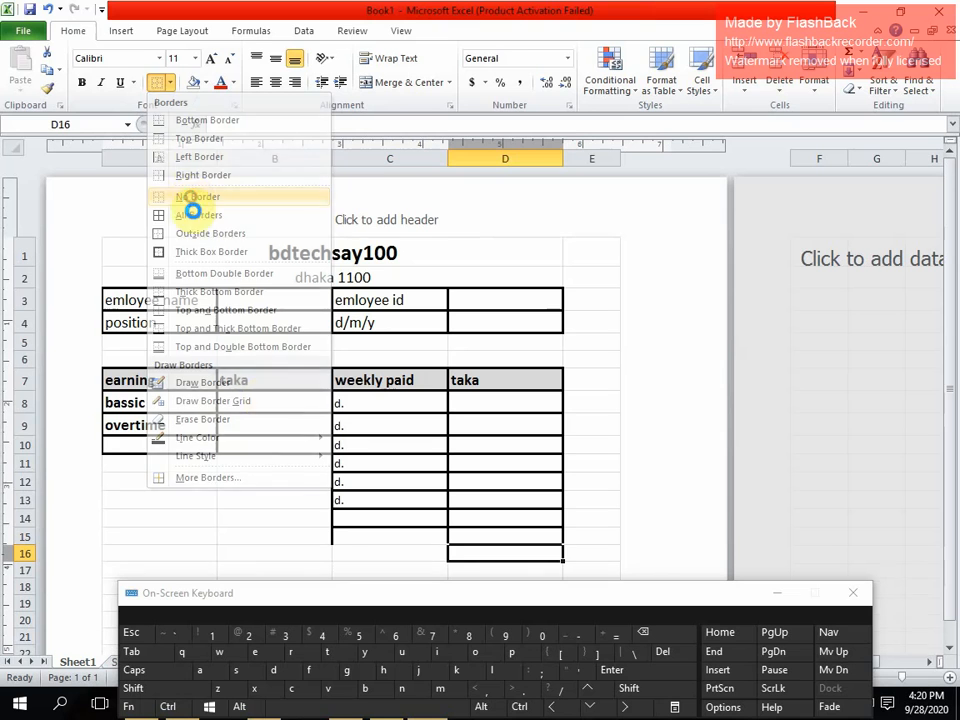
- Apply all borders to C15:D15 to close off the last row of the weekly paid table
left_click(305, 518)
left_click(368, 551)
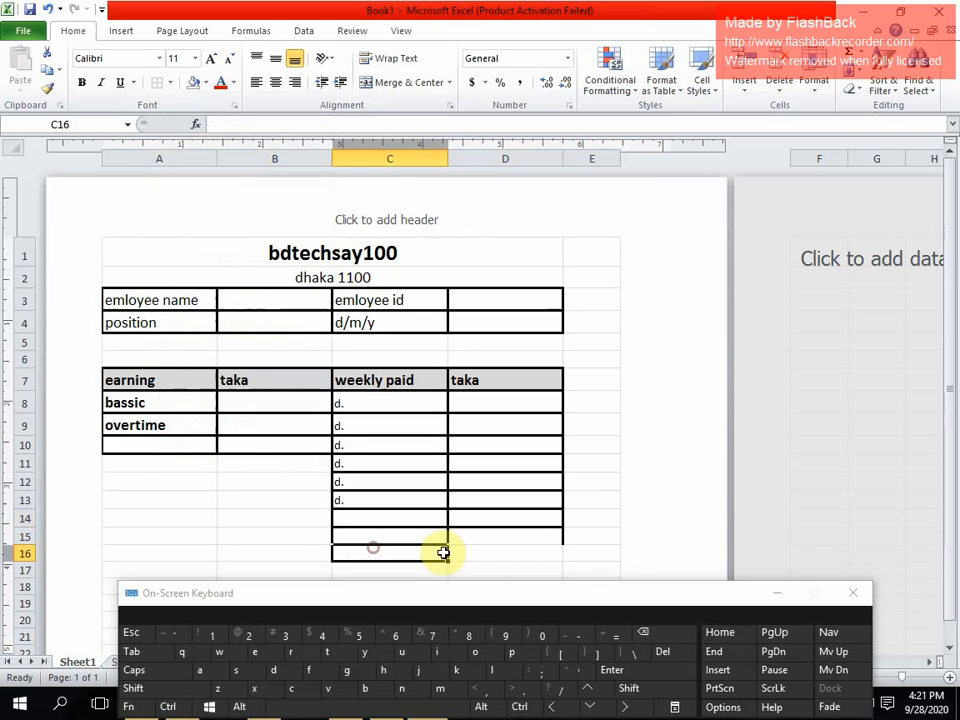
left_click_drag(562, 546, 553, 542)
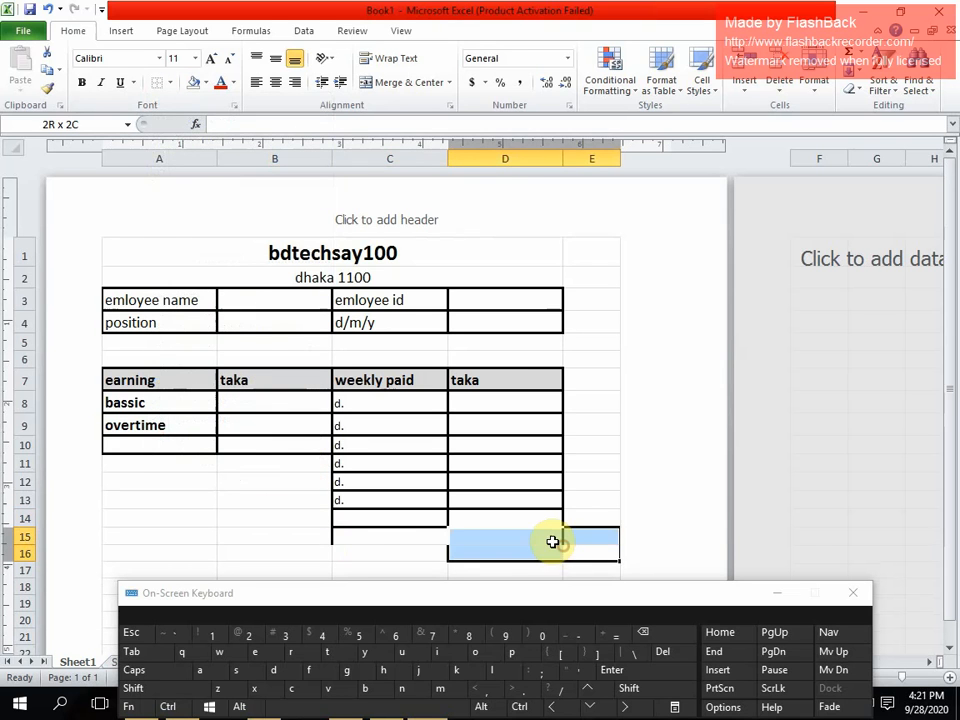
left_click(379, 557)
left_click(340, 539)
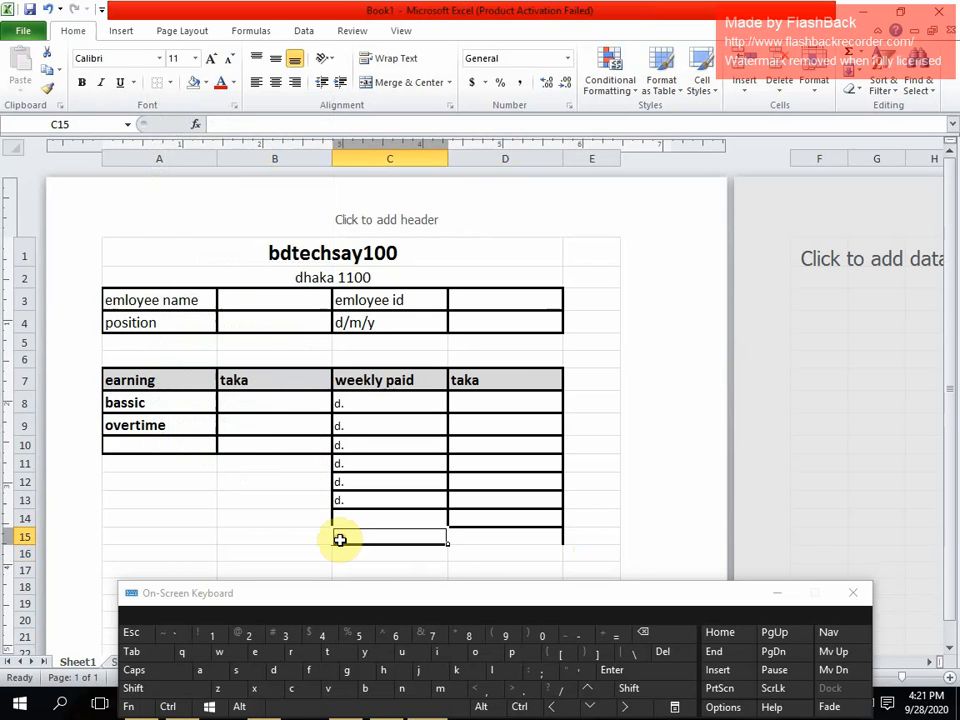
left_click_drag(447, 546, 523, 541)
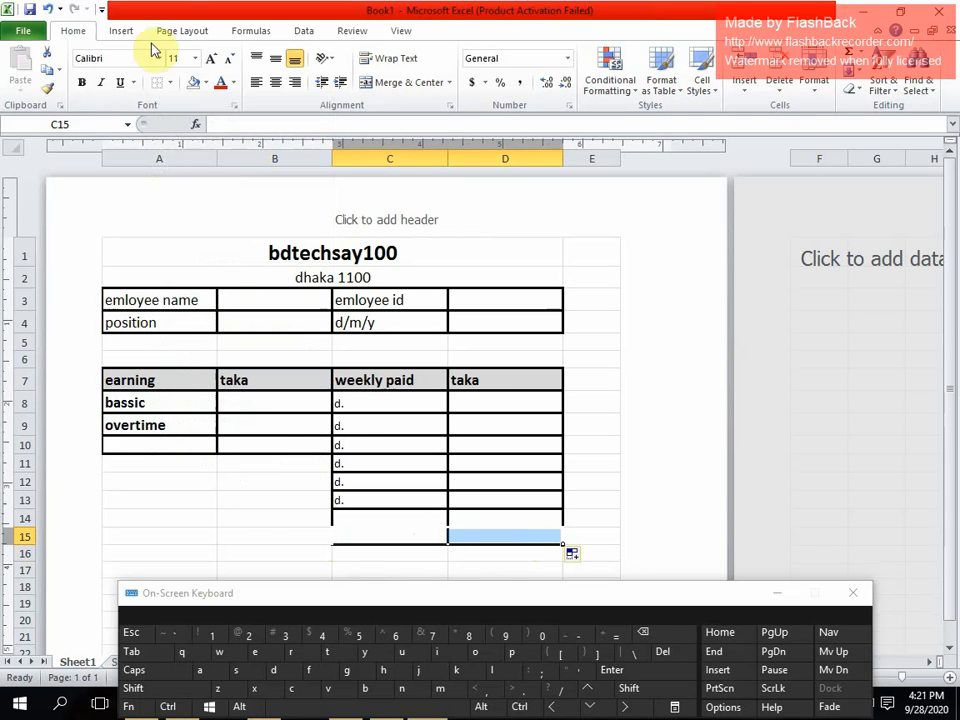
left_click(170, 82)
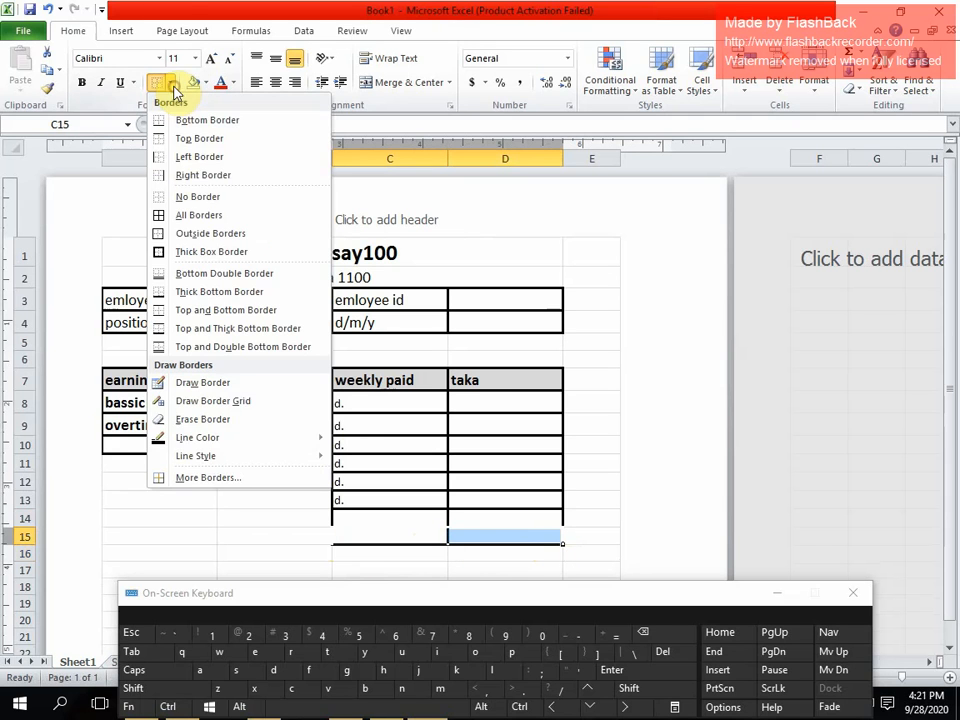
left_click(203, 218)
left_click(193, 518)
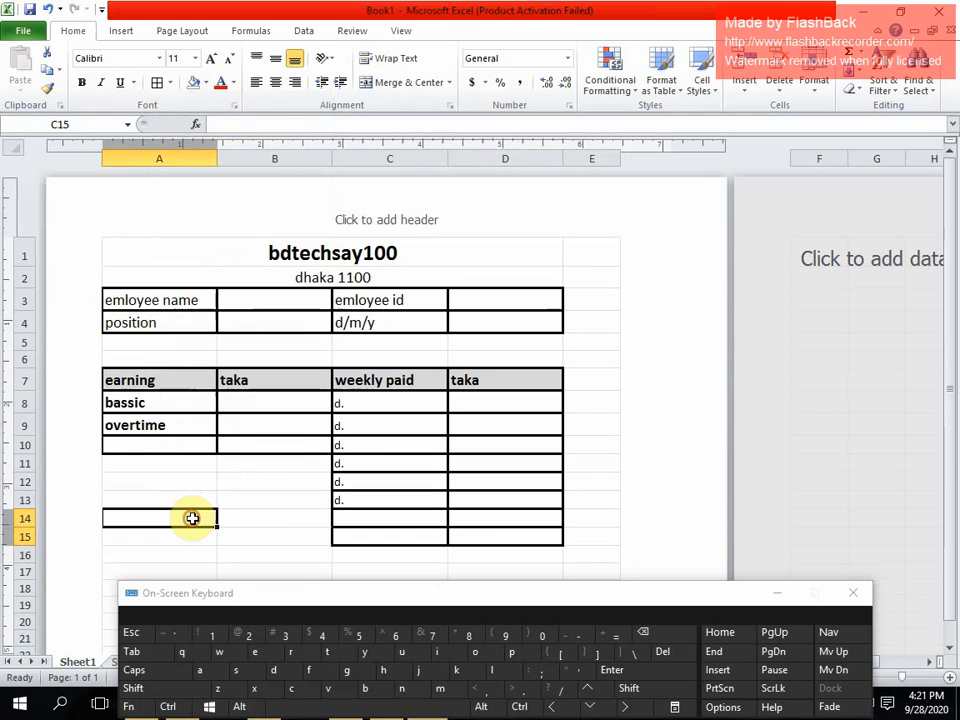
- Enter the label "total" in cell C14 below the "d." entries
left_click(385, 523)
type("t")
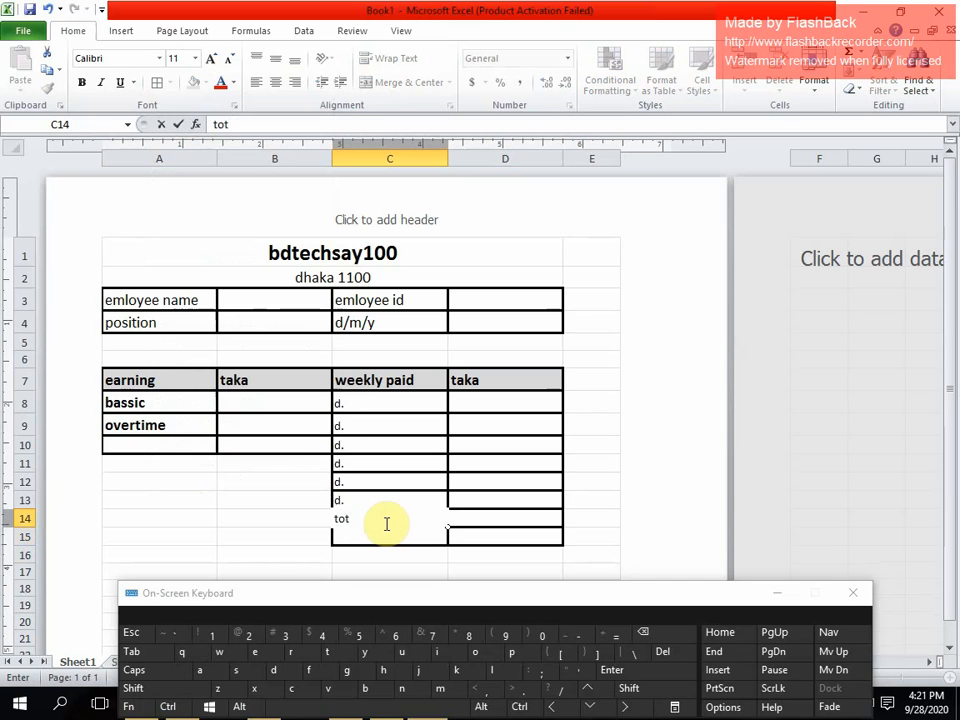
type("ot")
left_click(199, 670)
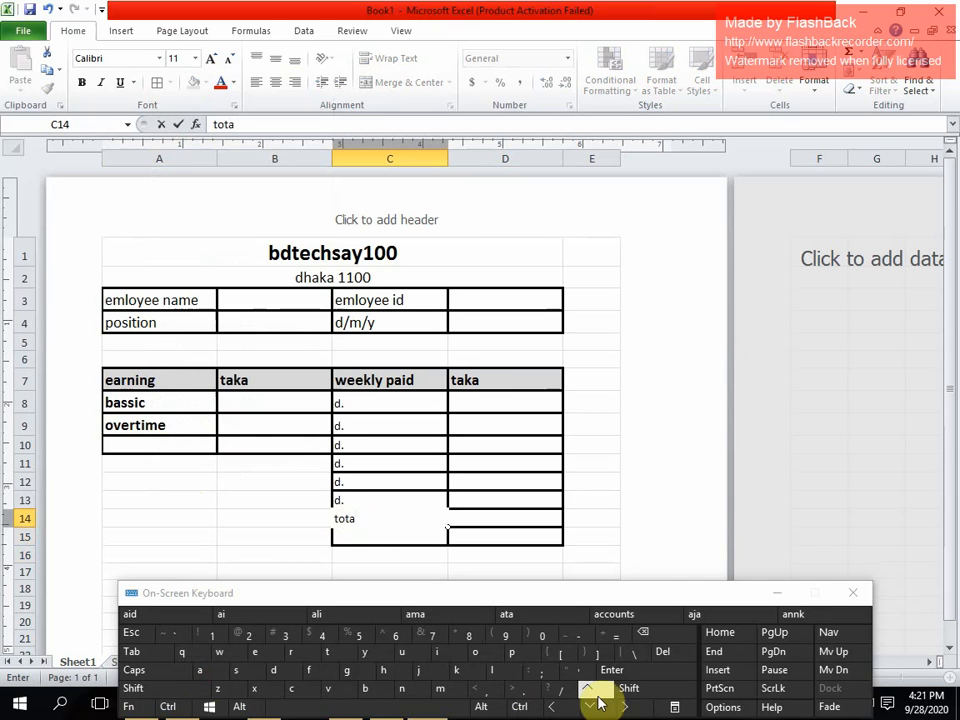
left_click(495, 670)
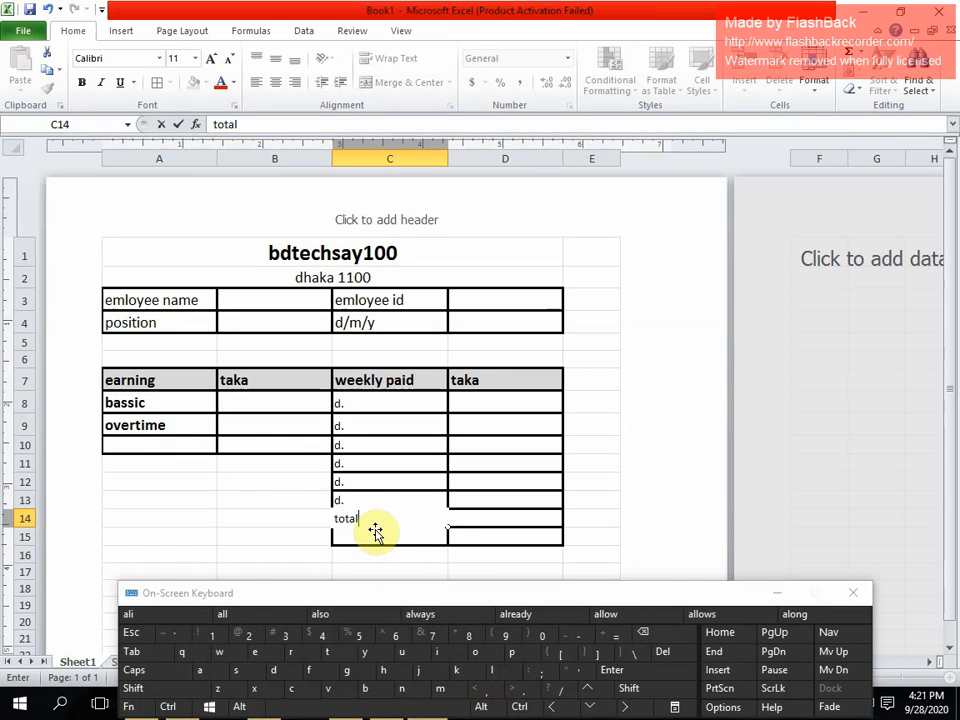
- Enter the label "net salary" in cell C15 below "total"
left_click(372, 535)
type("n")
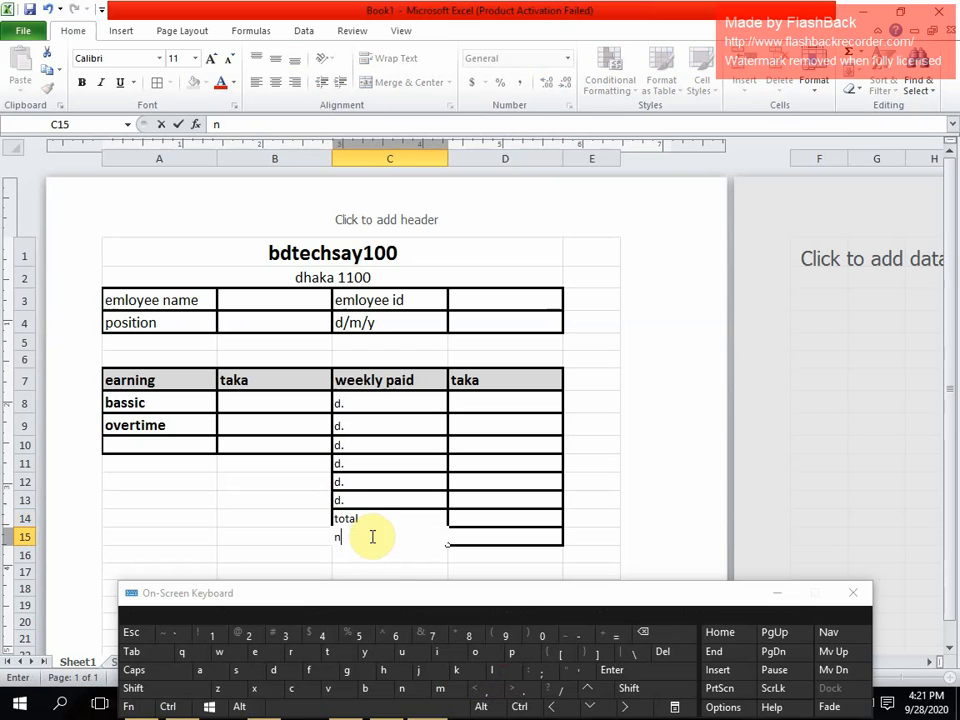
type("et sa")
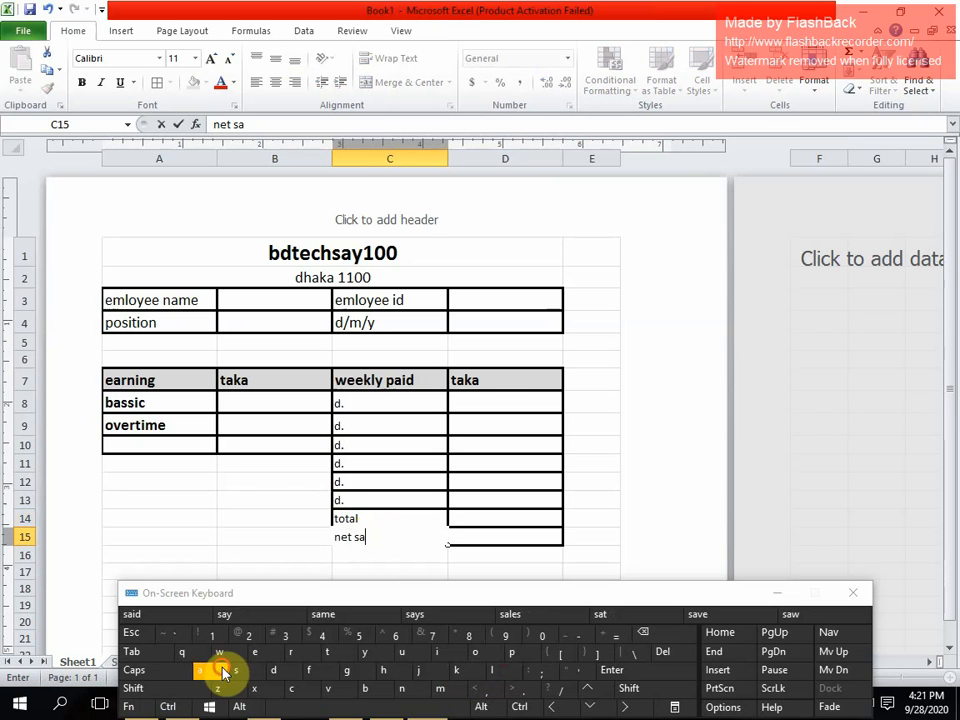
type("l")
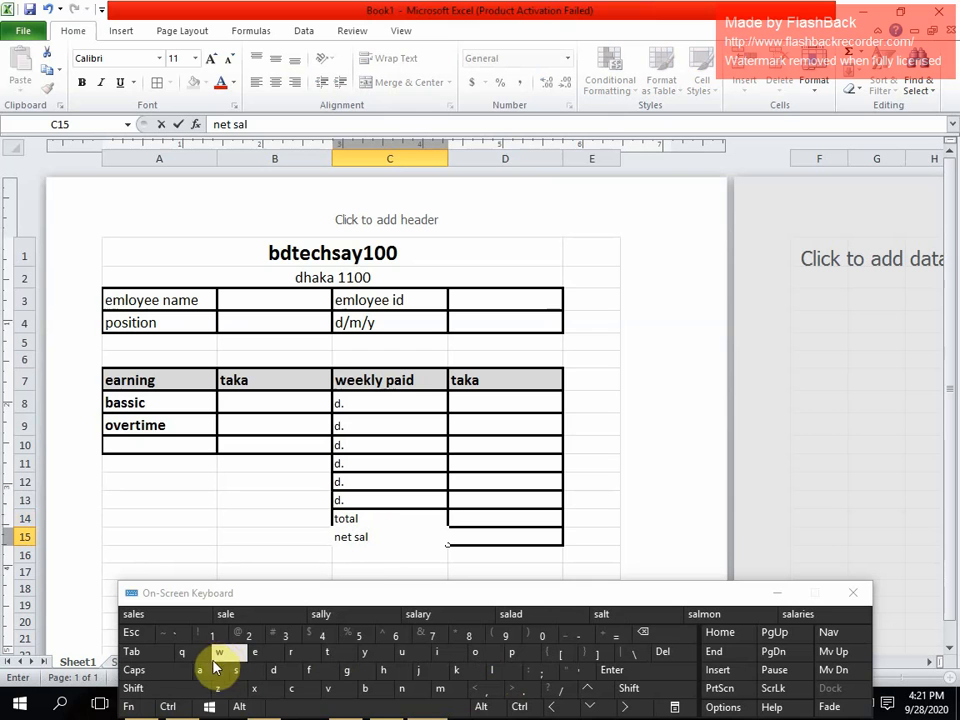
type("a")
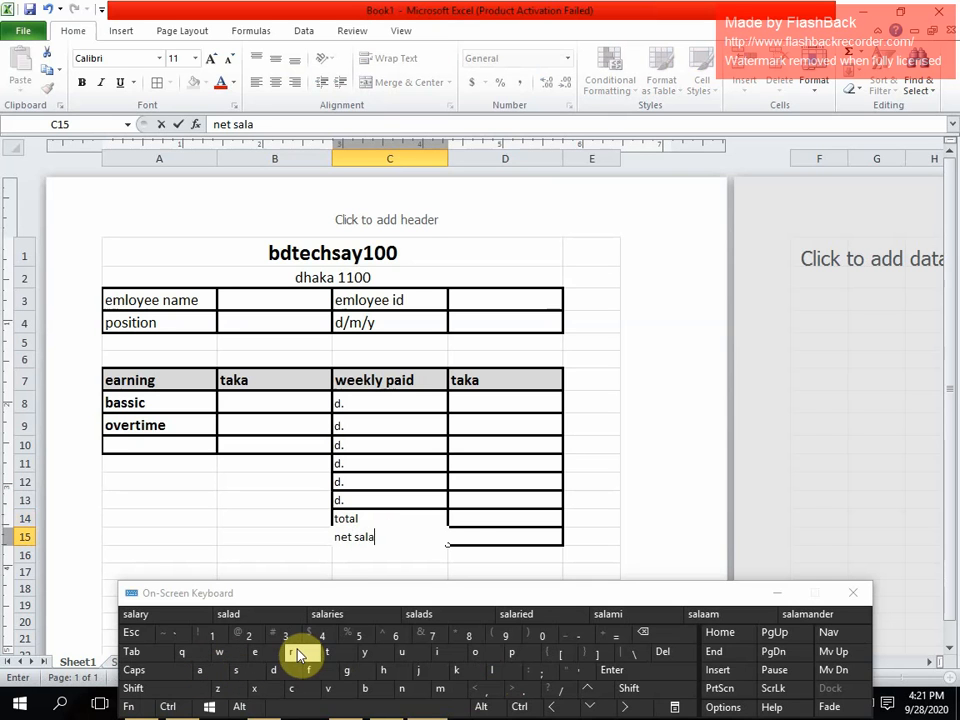
left_click(186, 613)
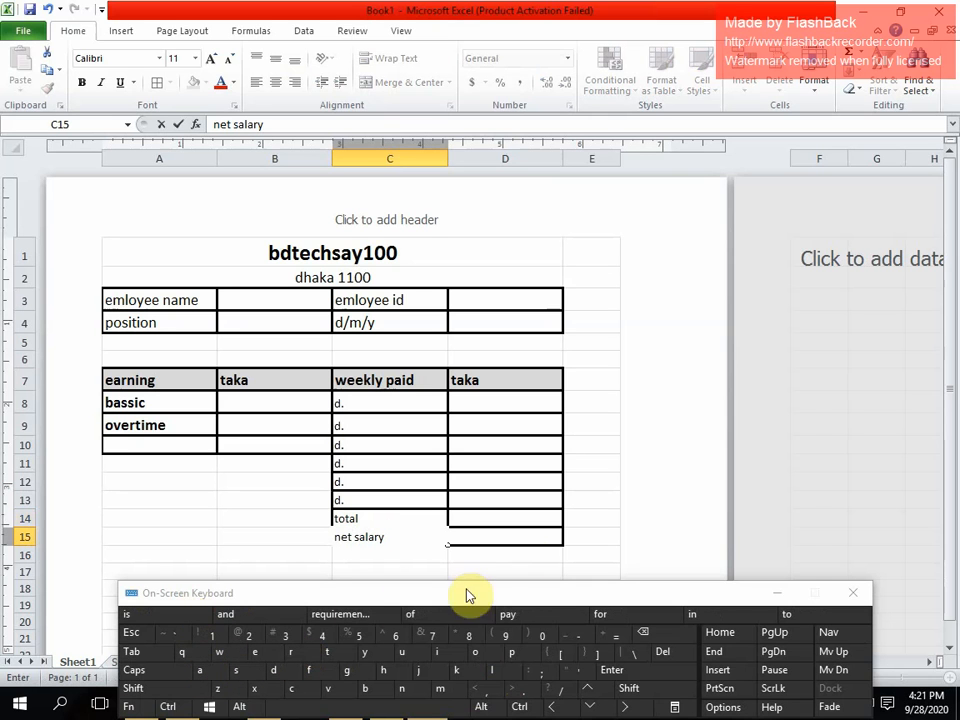
left_click(472, 538)
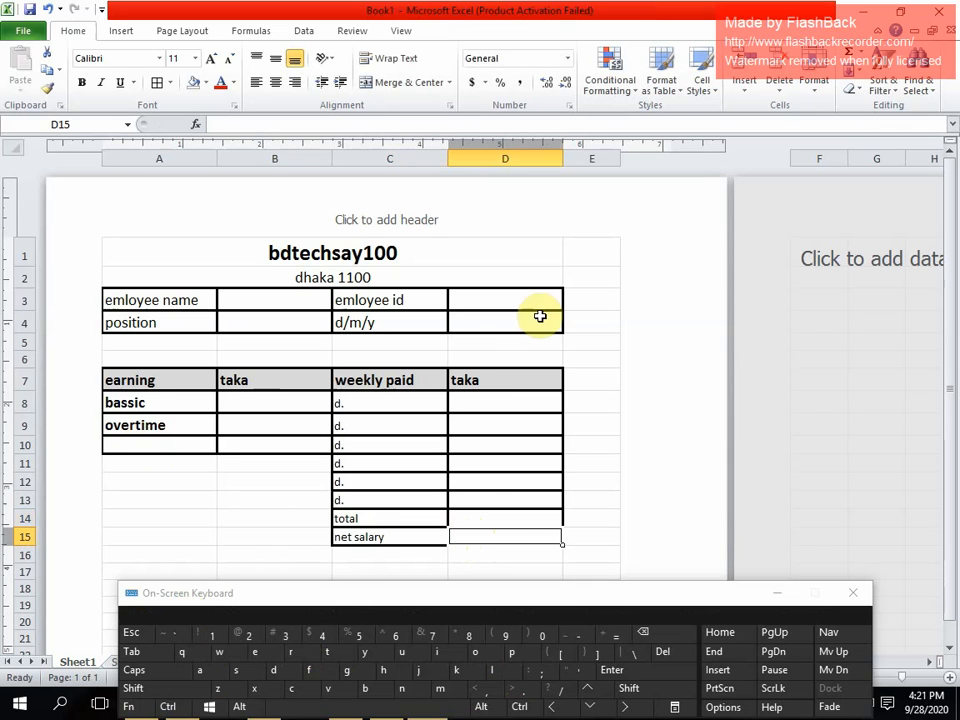
- Apply all borders to the row A17:D17 below the earnings and weekly paid table
scroll(593, 350, "down", 3)
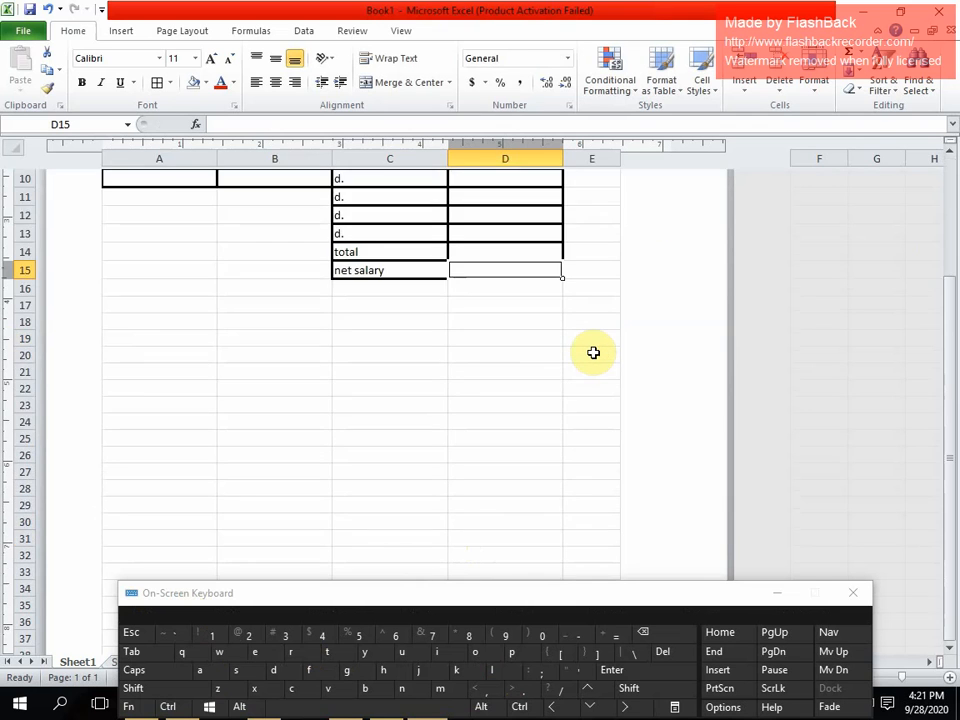
scroll(593, 350, "up", 3)
scroll(593, 352, "down", 1)
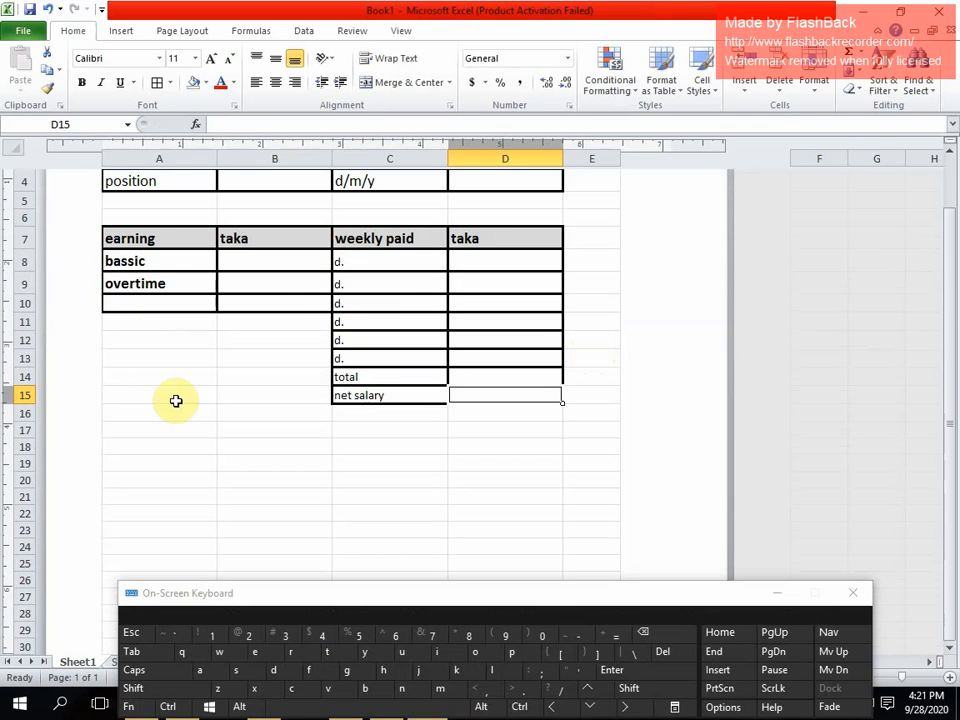
left_click(133, 432)
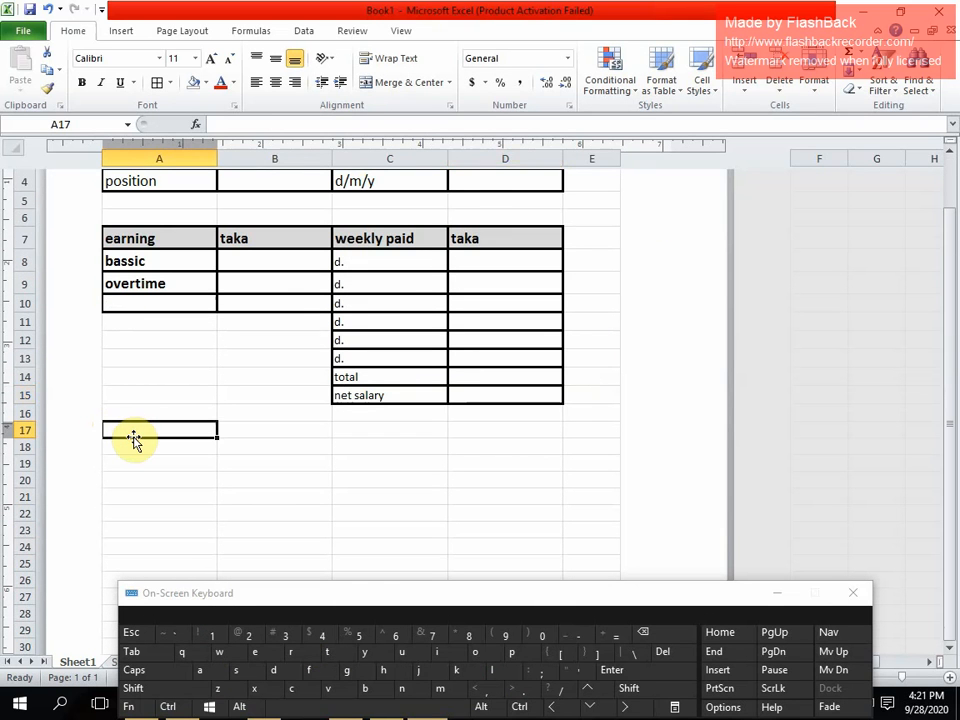
left_click(238, 433)
left_click(166, 440)
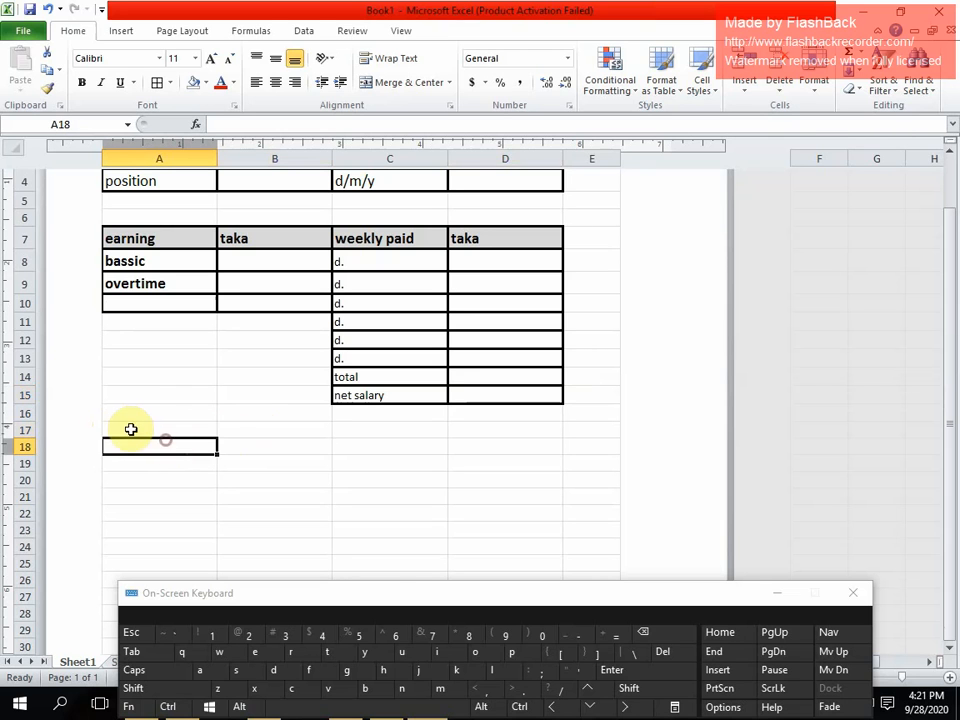
left_click(131, 429)
left_click_drag(215, 434, 523, 430)
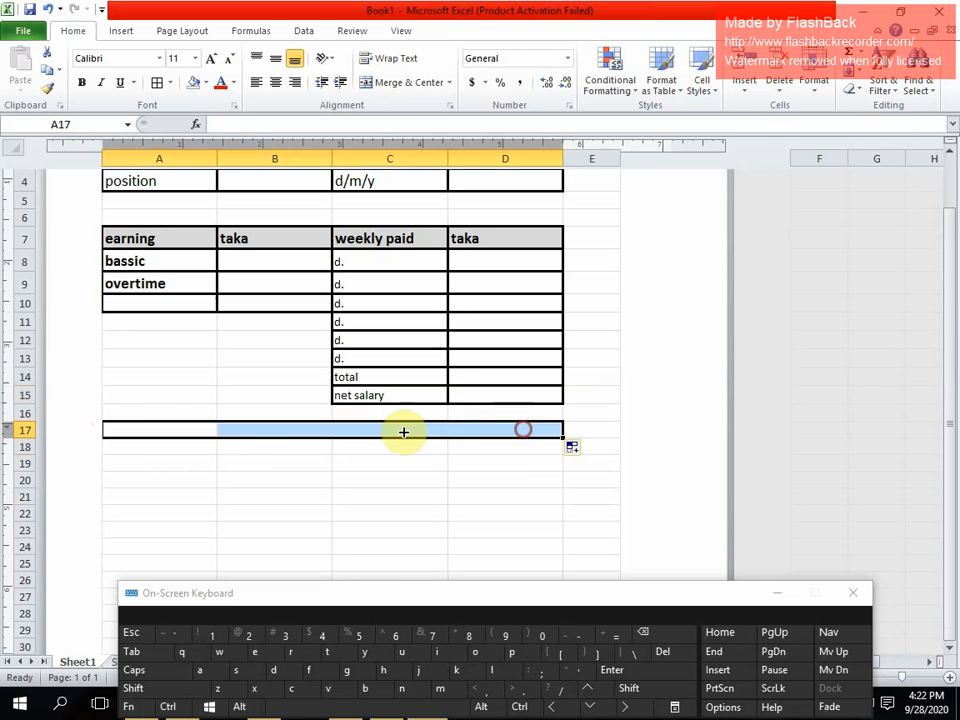
left_click(155, 82)
left_click(149, 433)
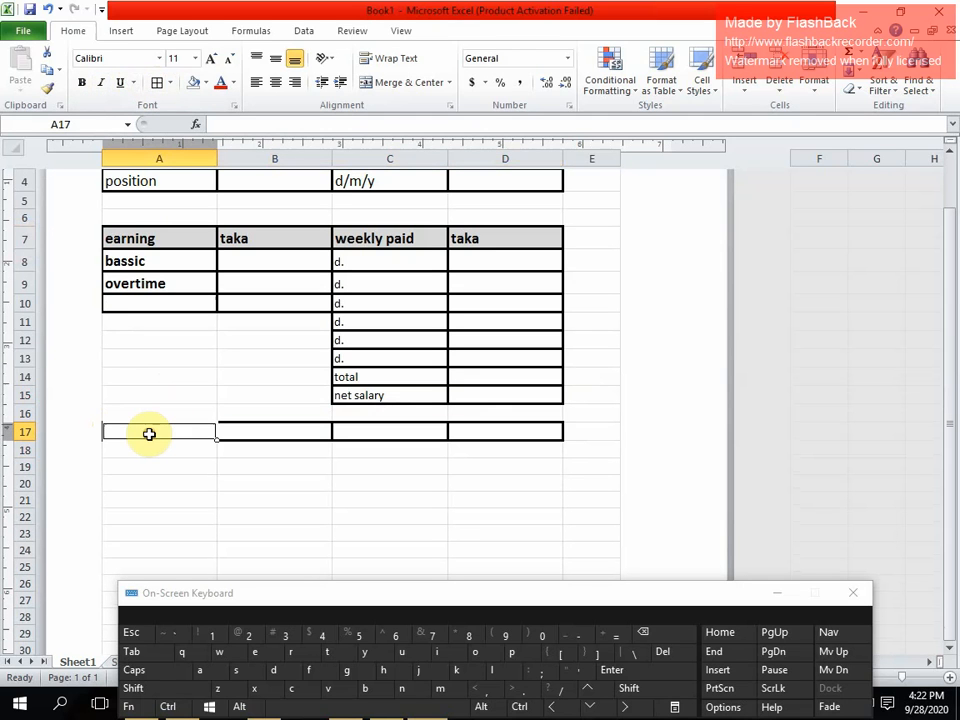
- Enter the labels "employee sign" in cell A17 and "owner sign" in cell C17
type("employee s")
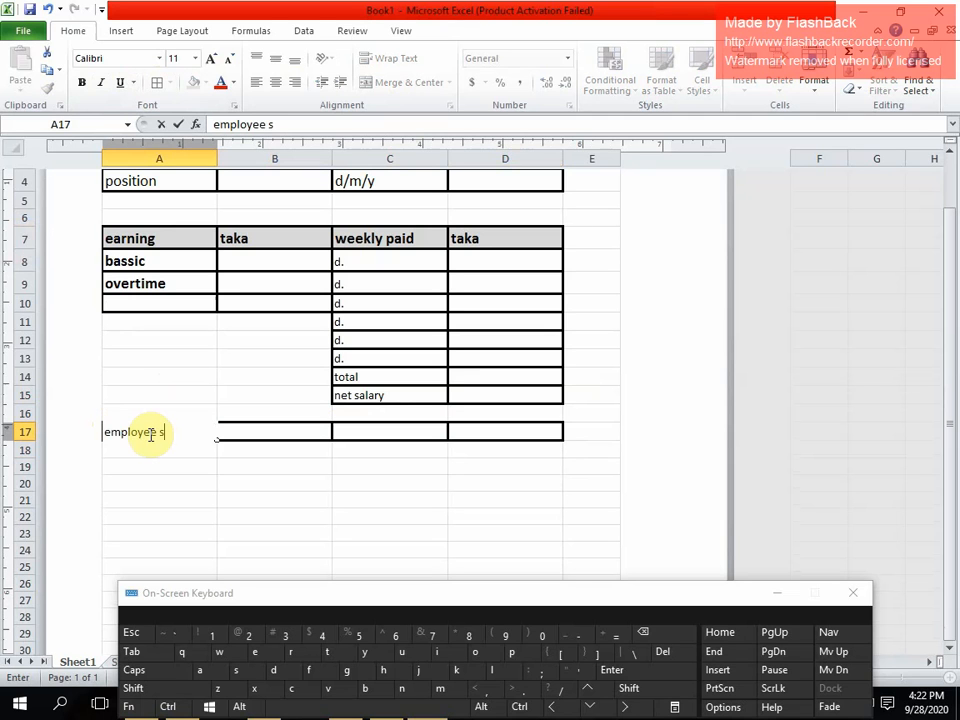
type("ign")
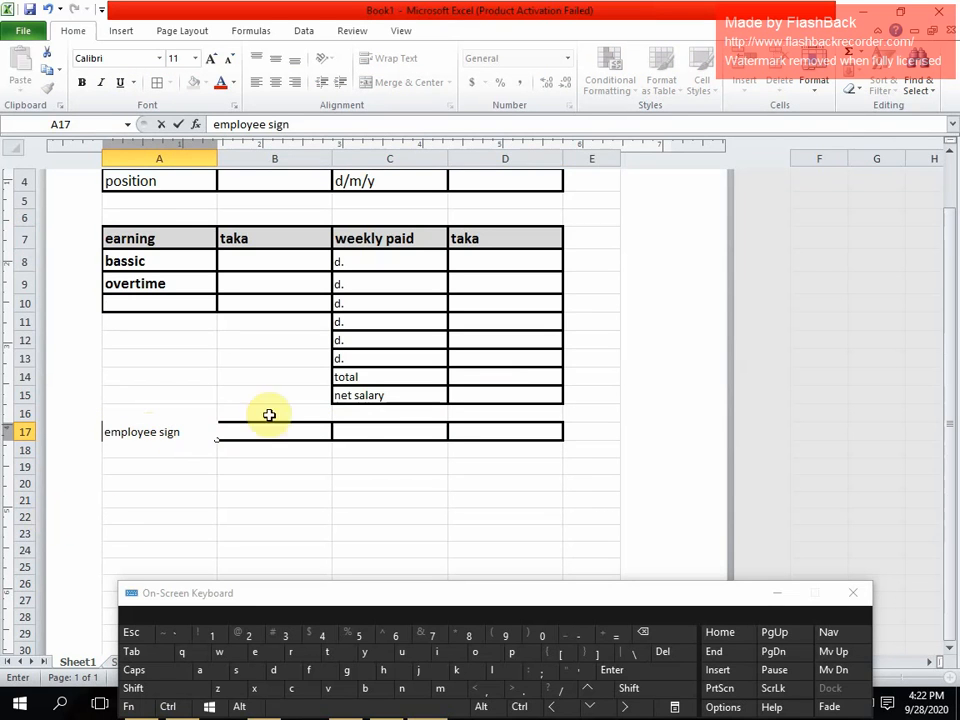
left_click(372, 434)
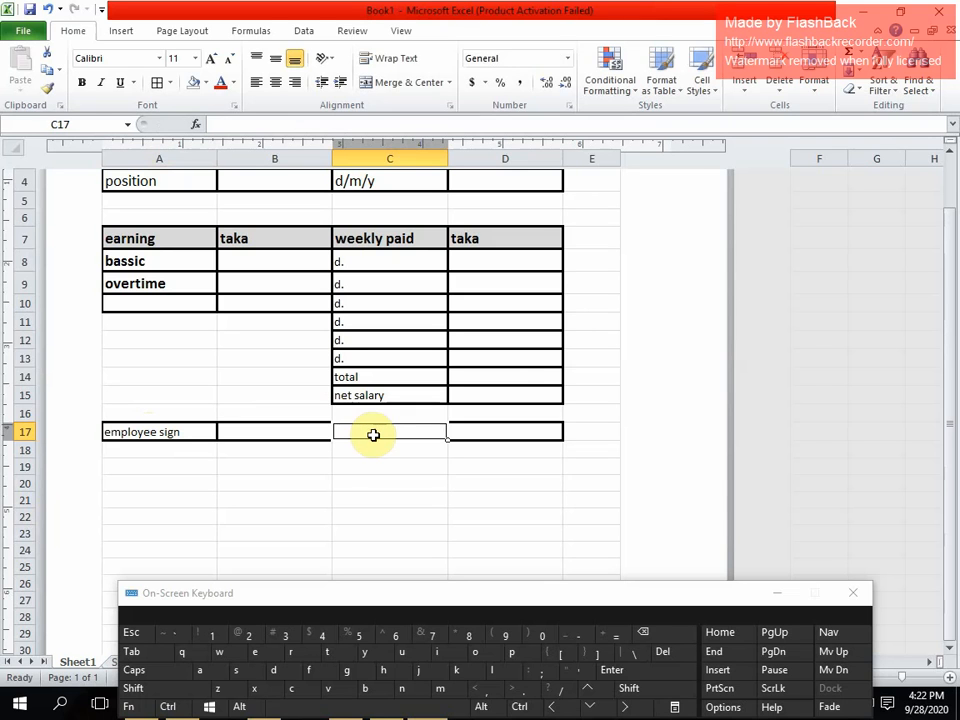
type("owner sign")
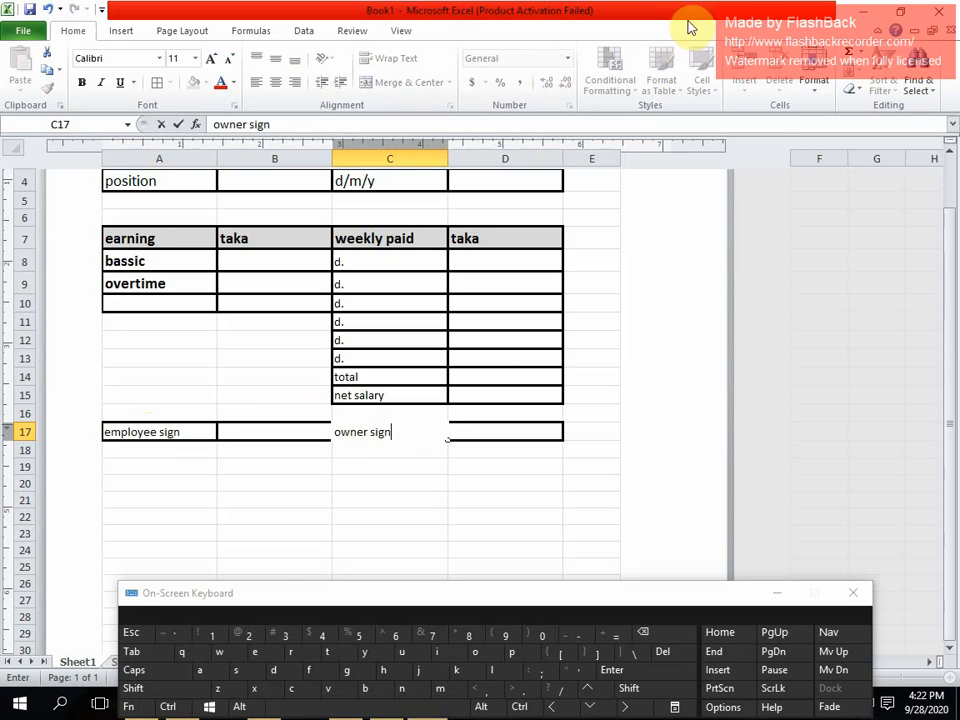
- Minimize the on-screen keyboard and return to the salary slip workbook
left_click(864, 11)
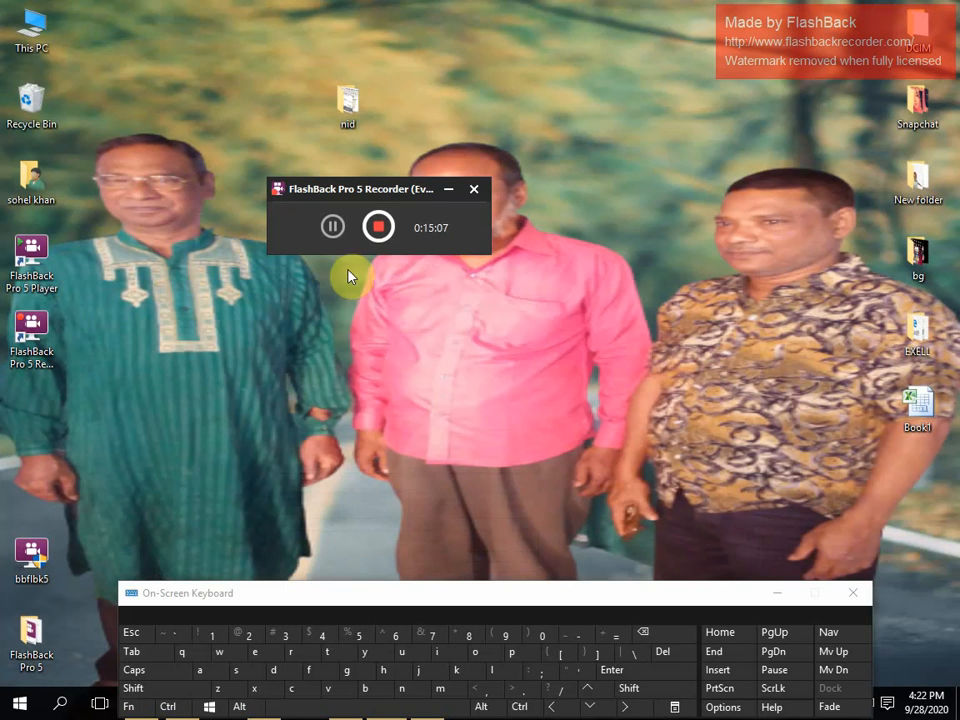
left_click(775, 594)
left_click(426, 703)
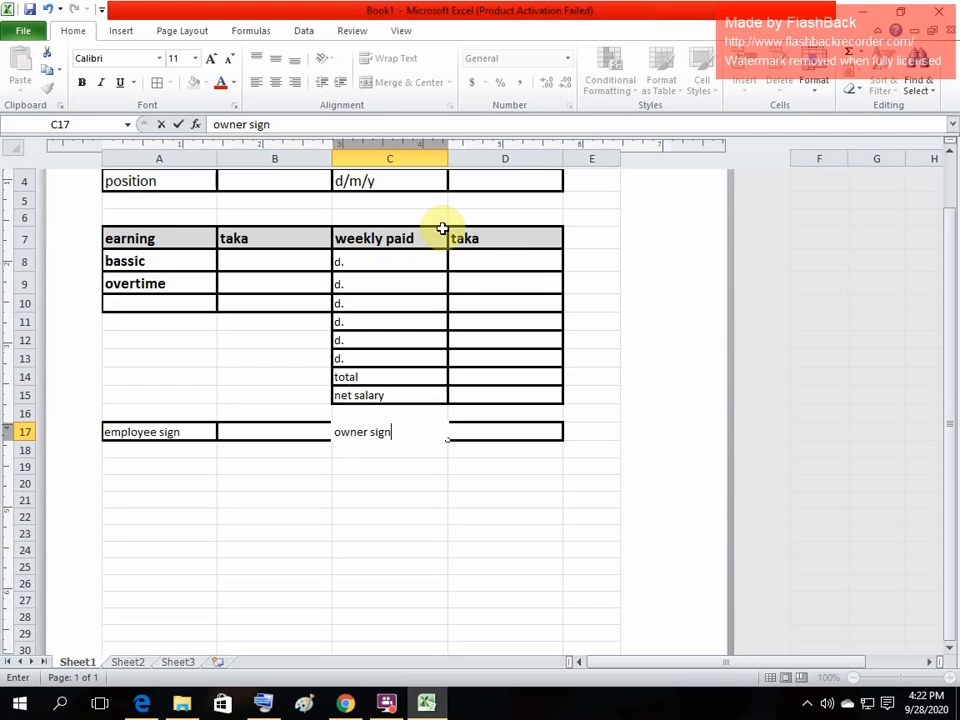
- Fill cells B17 and D17 with dotted signature lines beside the sign labels
left_click(270, 440)
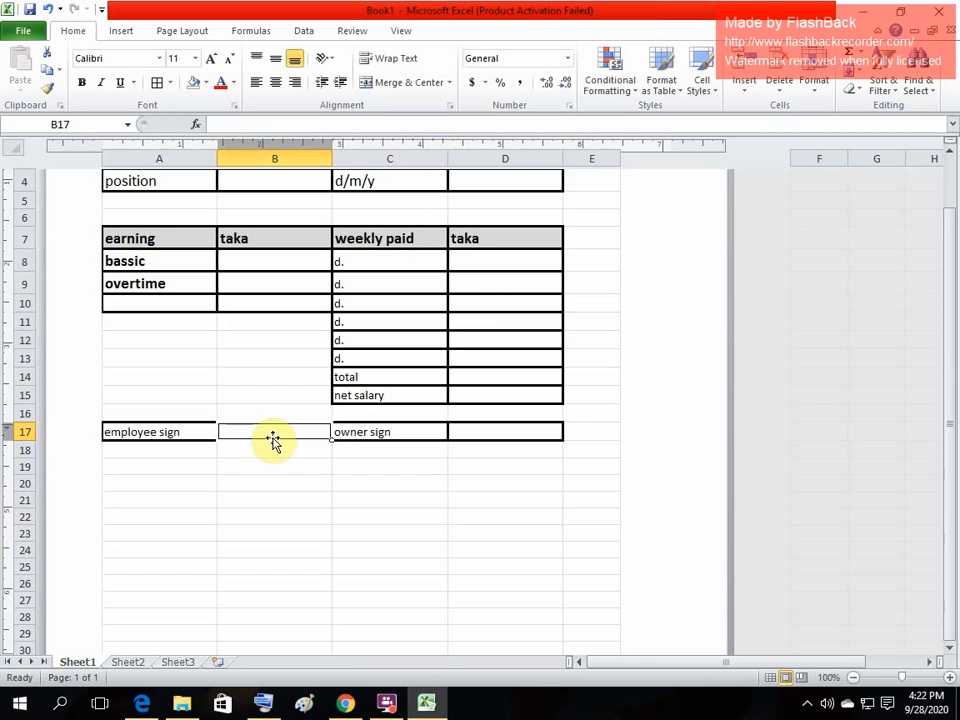
type("..")
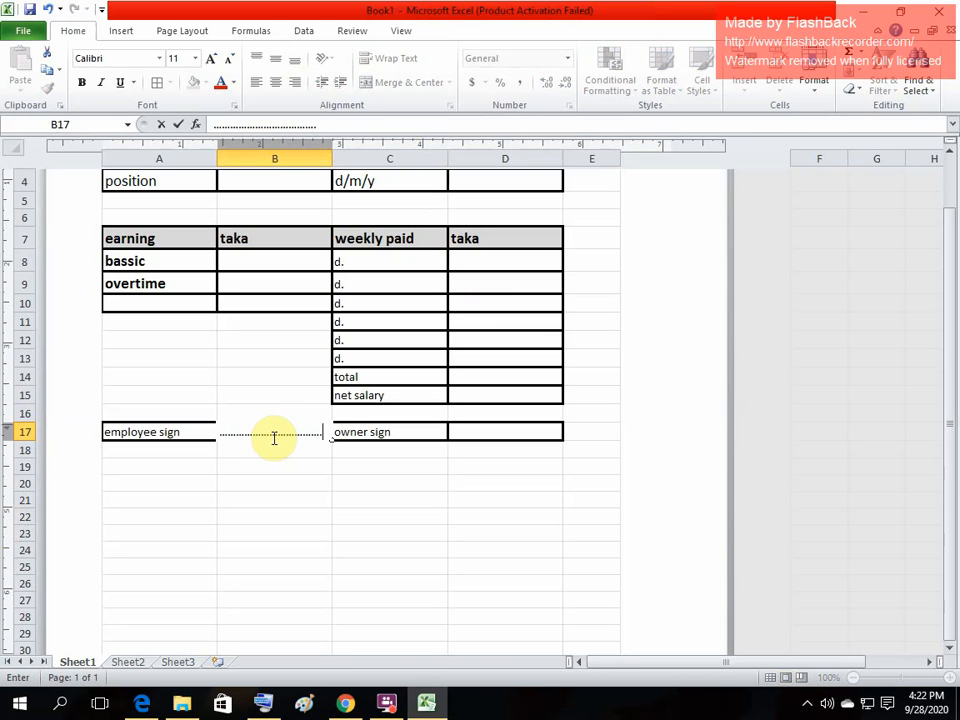
left_click(494, 434)
type("..")
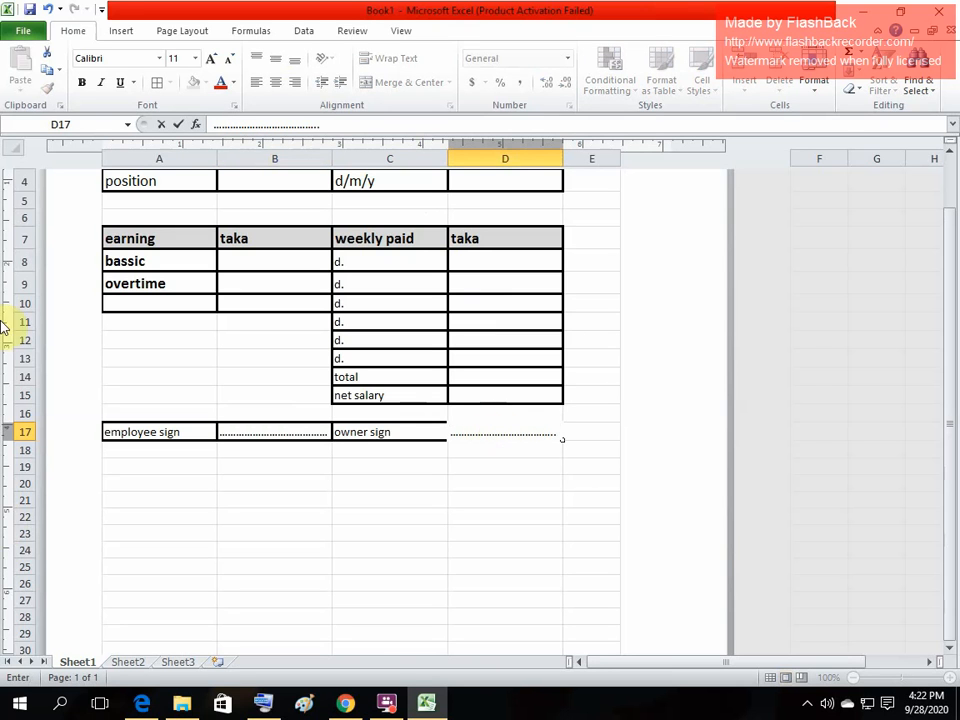
- Remove the borders from the dotted signature cells B17 and D17
left_click(173, 81)
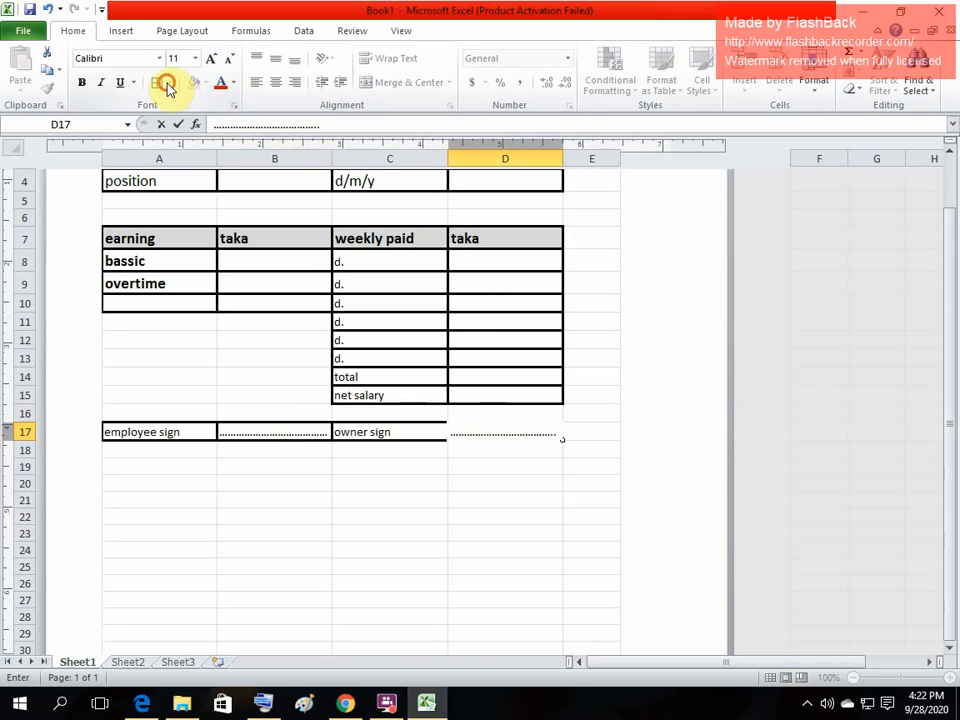
left_click(270, 430)
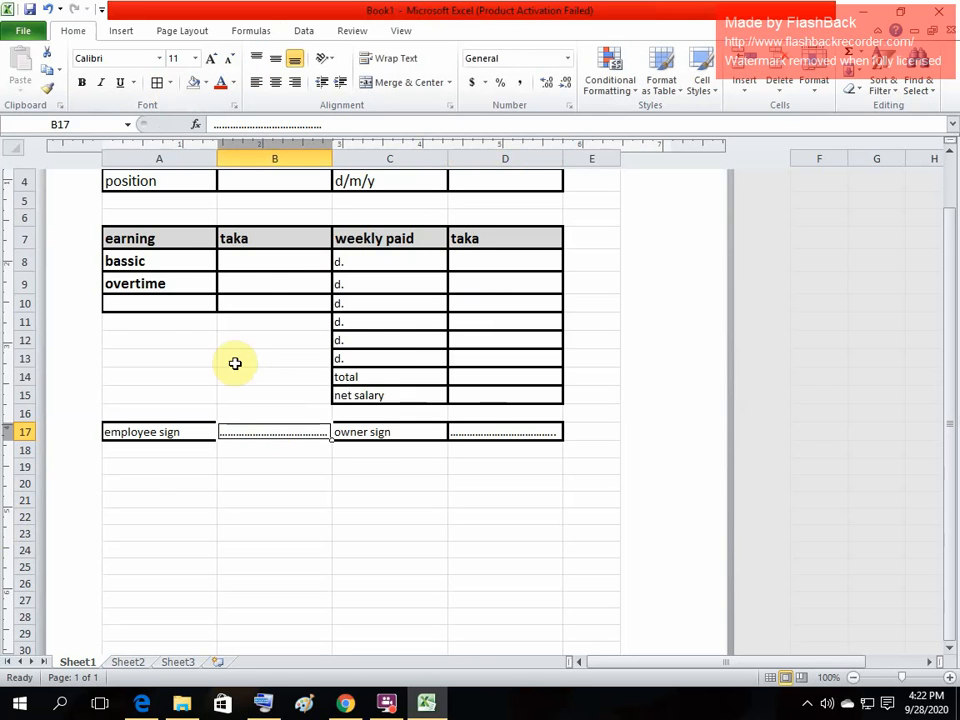
left_click(170, 82)
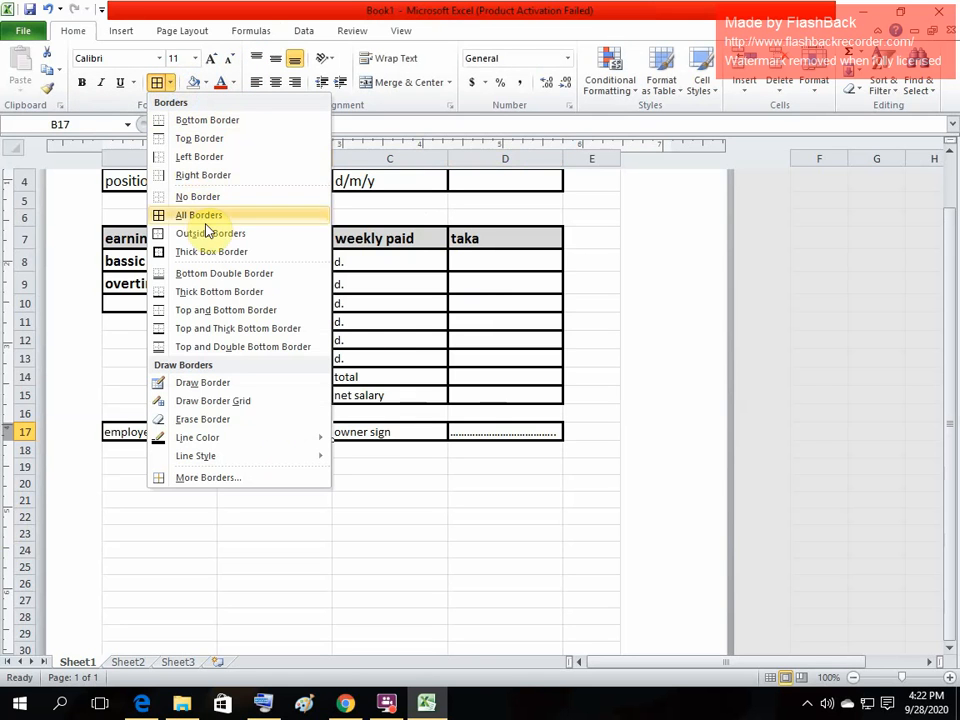
left_click(222, 198)
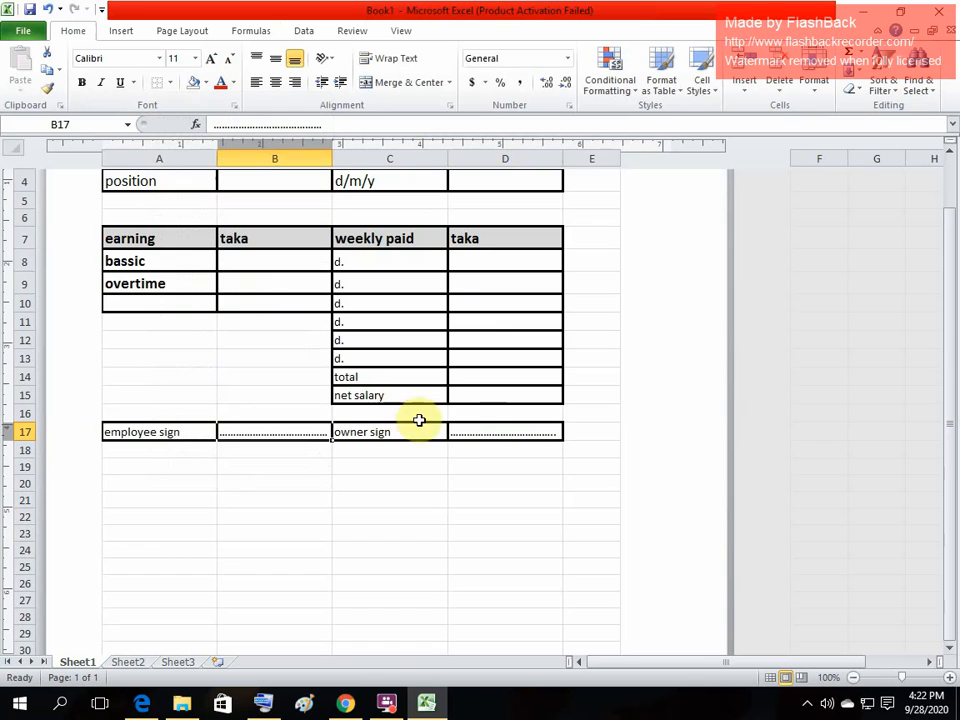
left_click(461, 432)
left_click(160, 83)
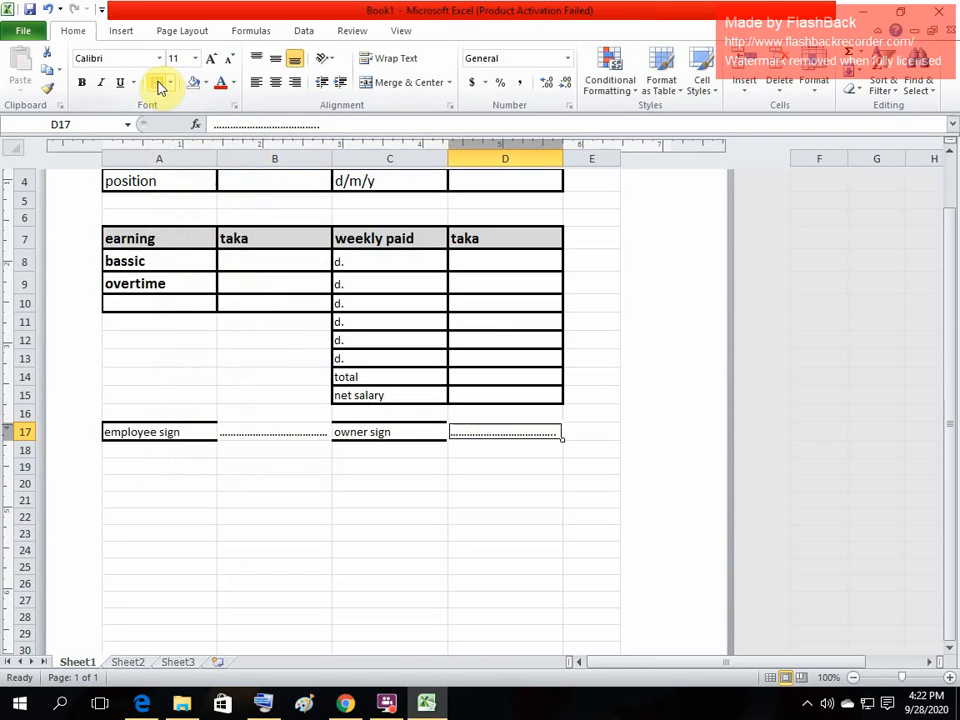
left_click(266, 597)
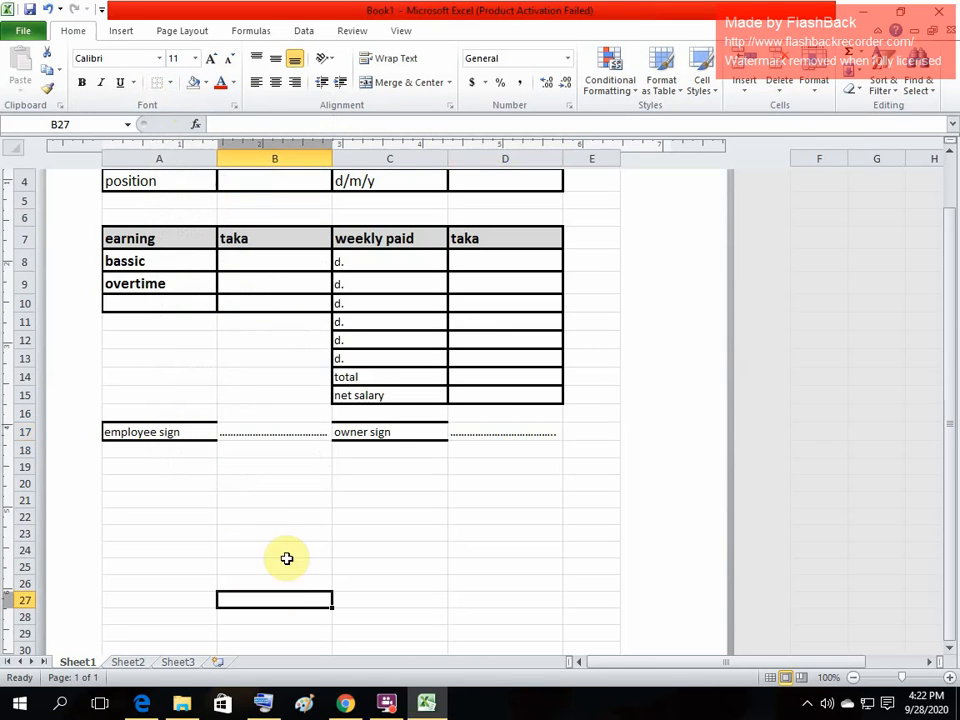
- Apply all borders to the label cells A17 "employee sign" and C17 "owner sign"
left_click(207, 436)
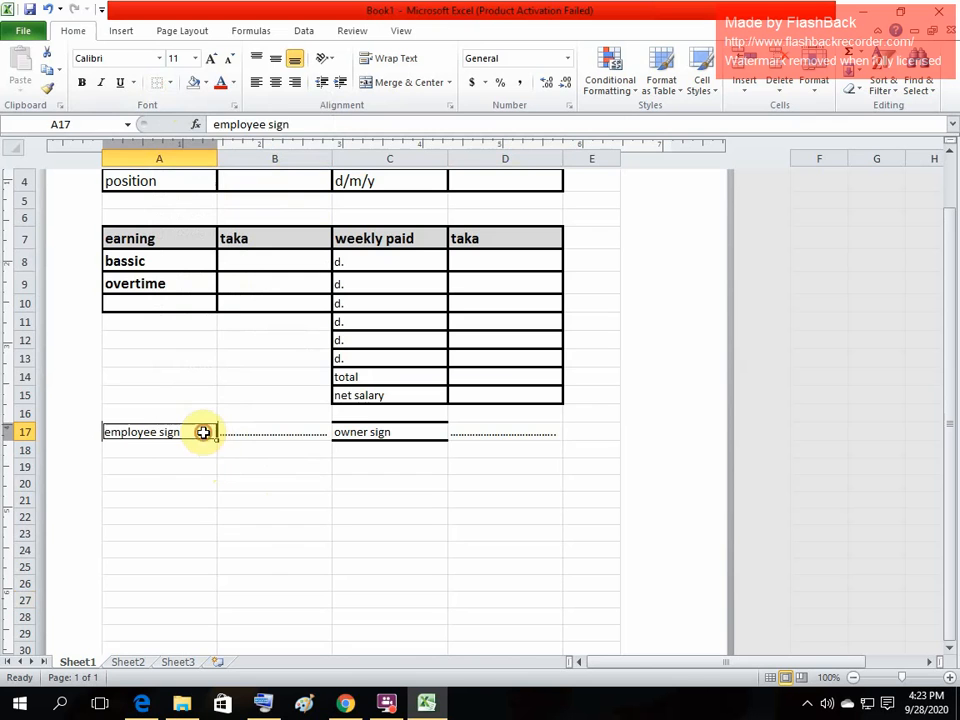
left_click(171, 83)
left_click(215, 215)
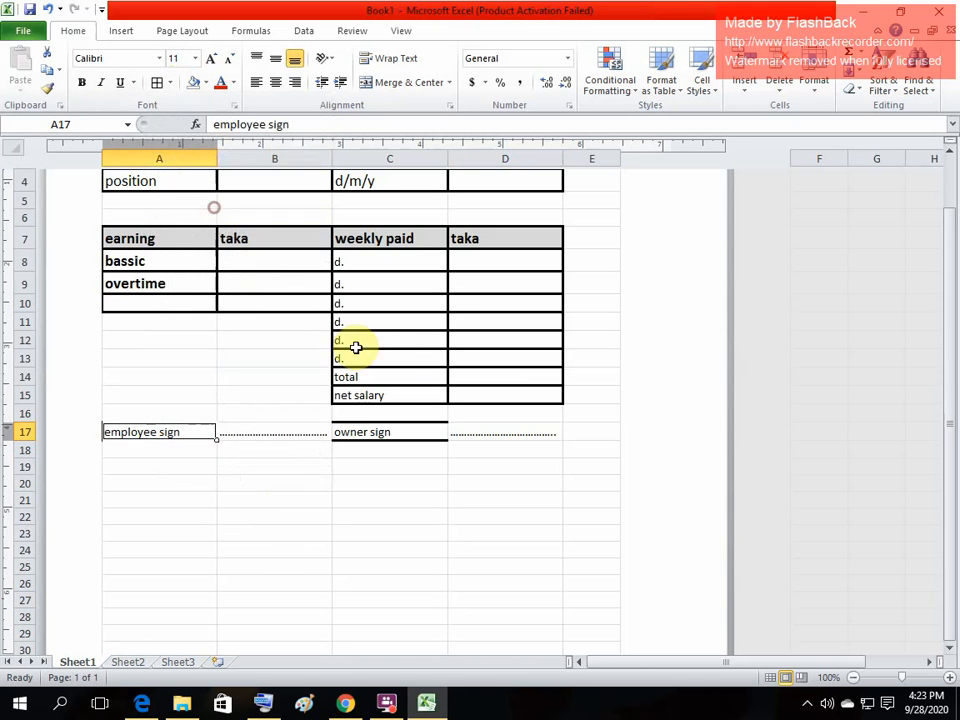
left_click(399, 431)
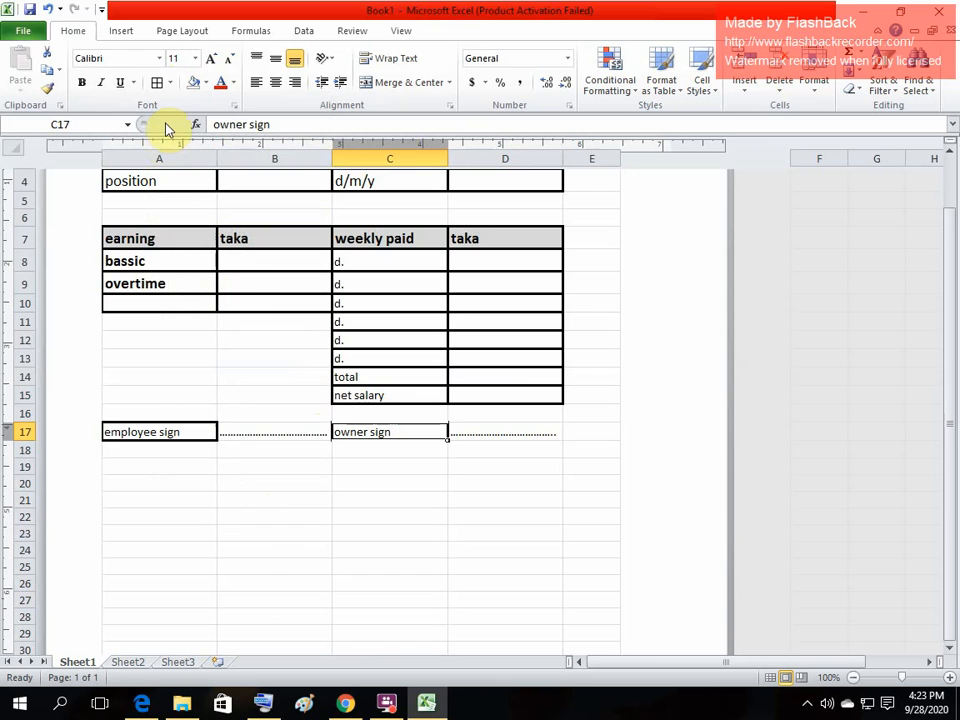
left_click(159, 84)
left_click(293, 578)
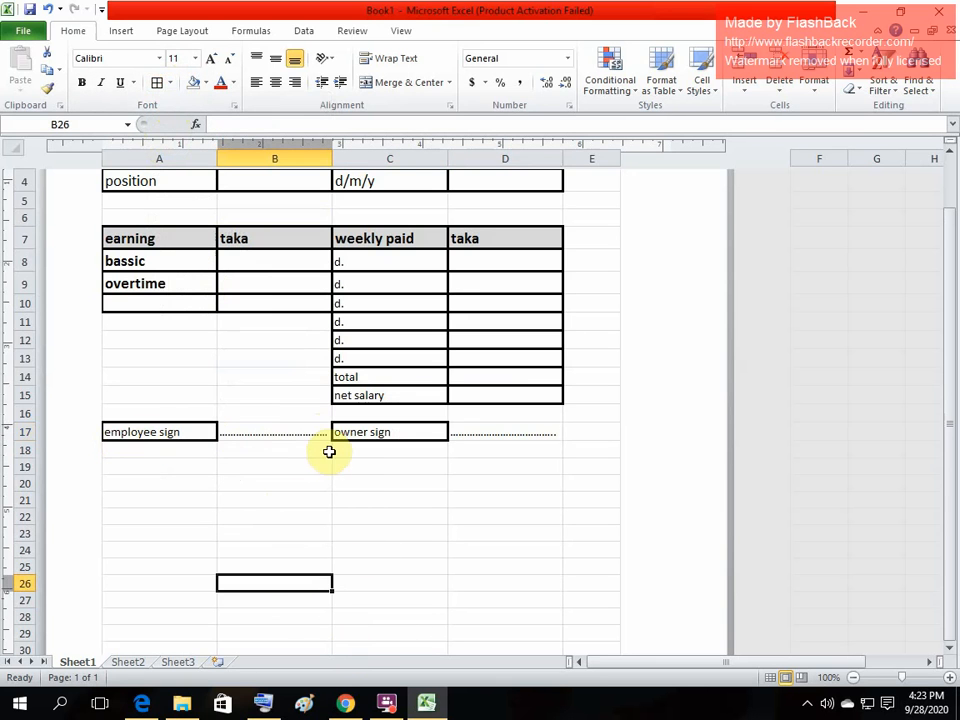
- Set a white fill for the slip range A2:D18
scroll(431, 465, "up", 3)
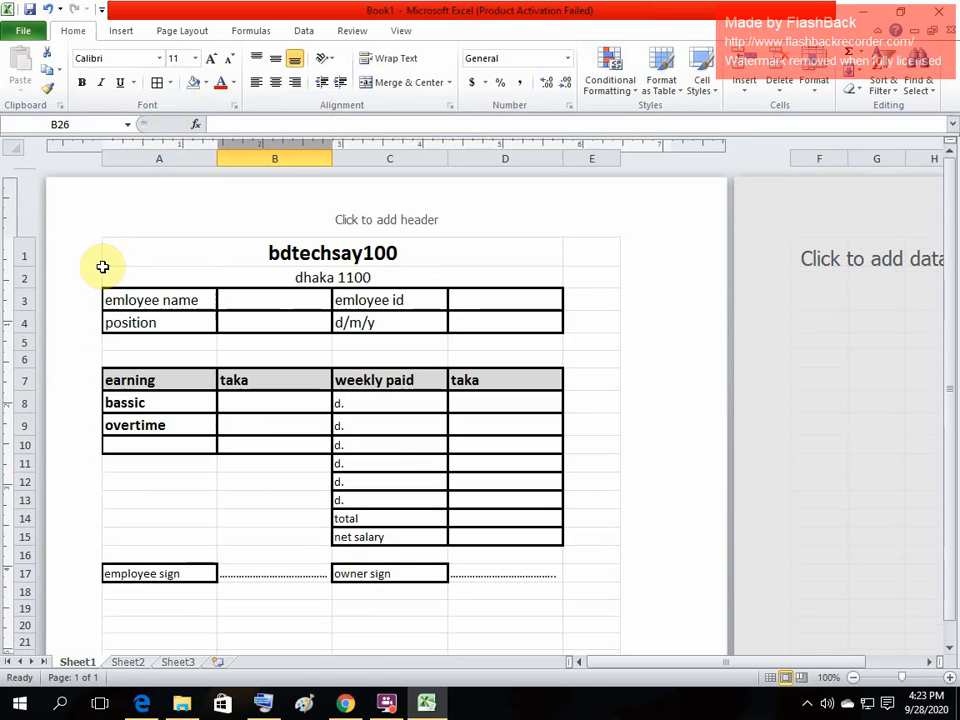
left_click_drag(102, 268, 512, 594)
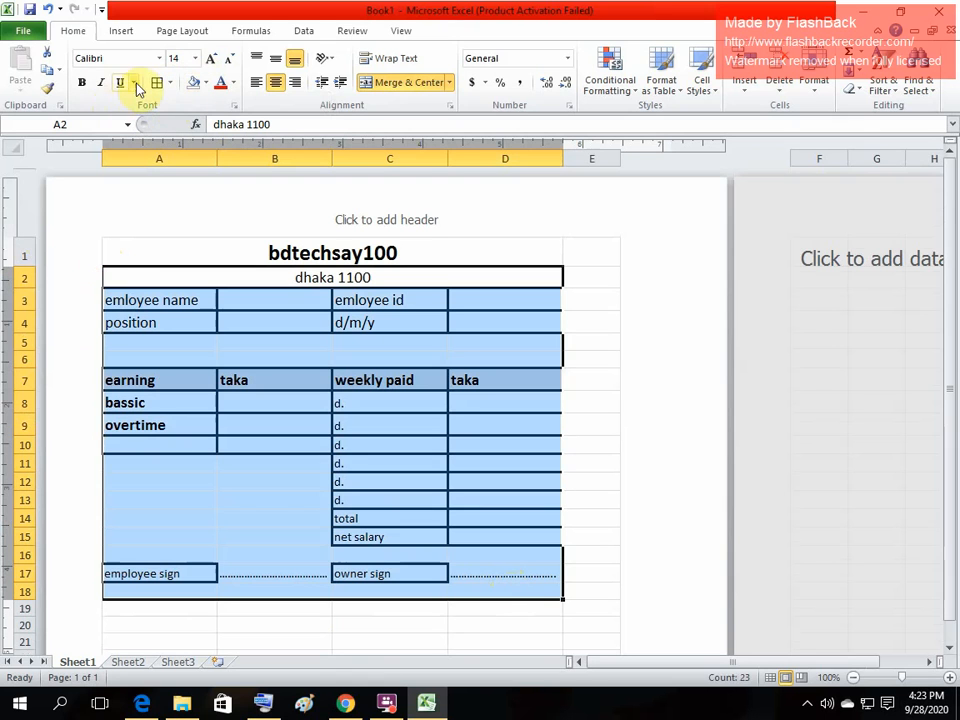
left_click(206, 84)
left_click(193, 115)
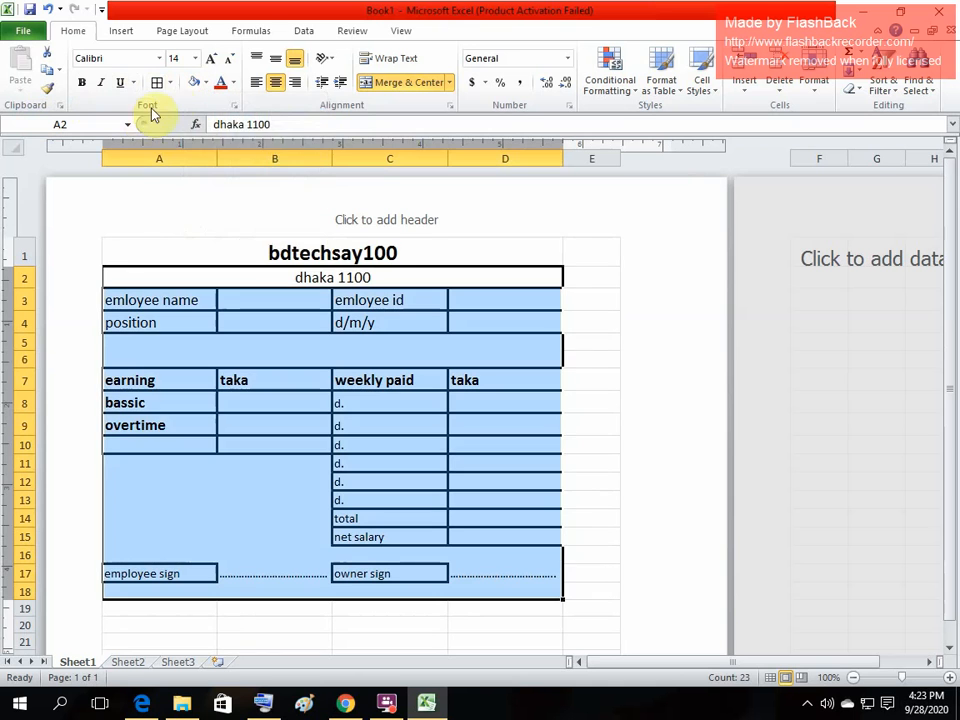
- Put a thick box border around the slip range A2:D18
left_click(170, 83)
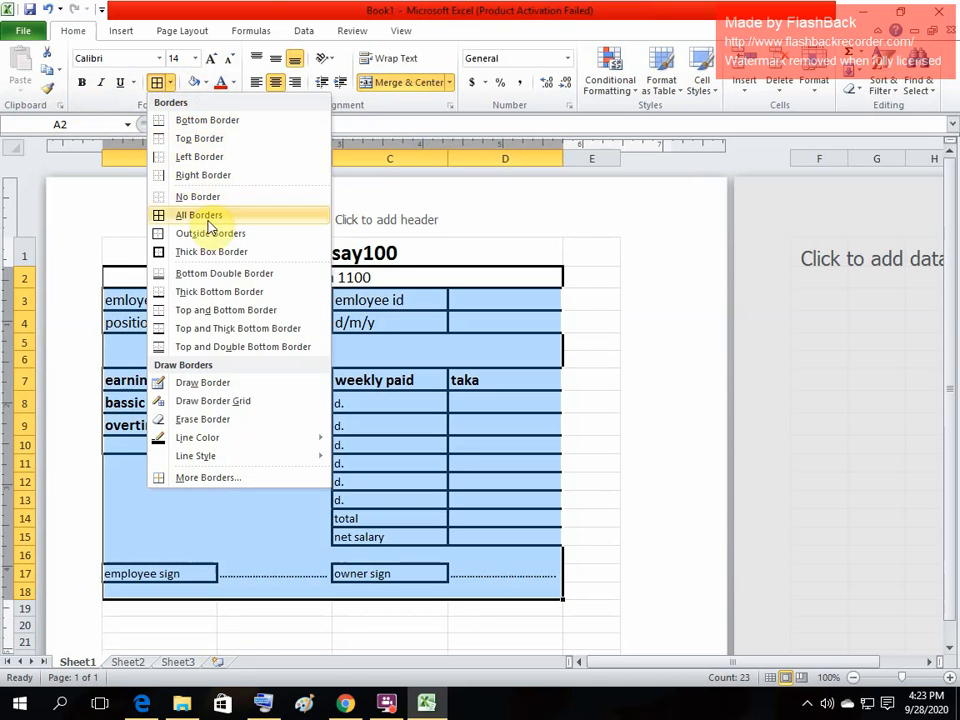
left_click(219, 254)
left_click(593, 405)
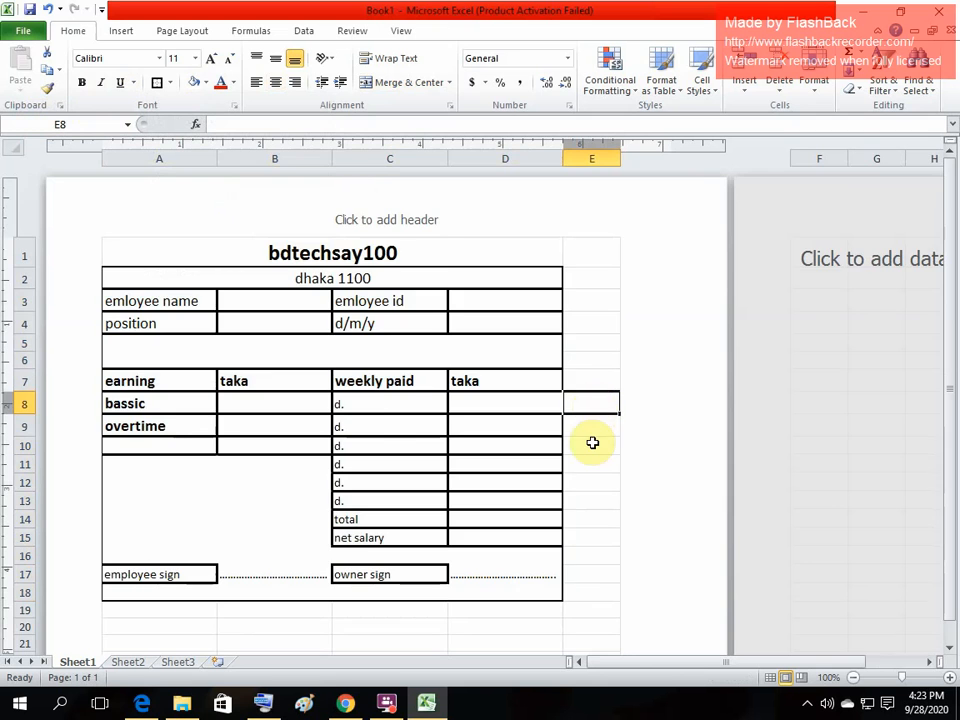
scroll(593, 443, "down", 2)
left_click(398, 570)
scroll(396, 571, "up", 3)
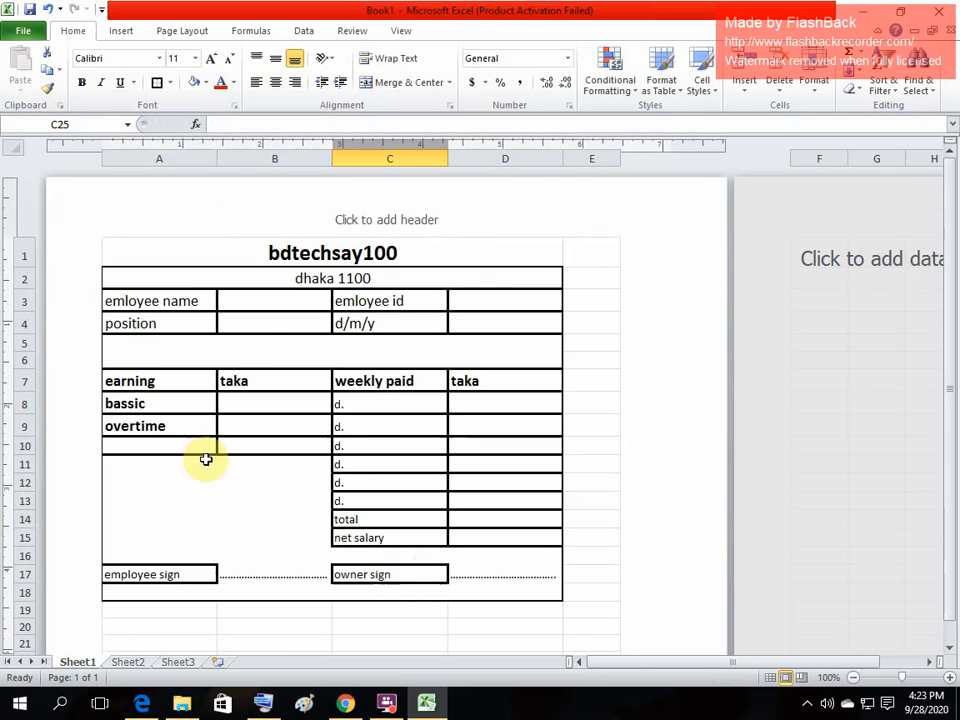
- Enter 10000 as the taka amount for "bassic" in cell B8
left_click(249, 404)
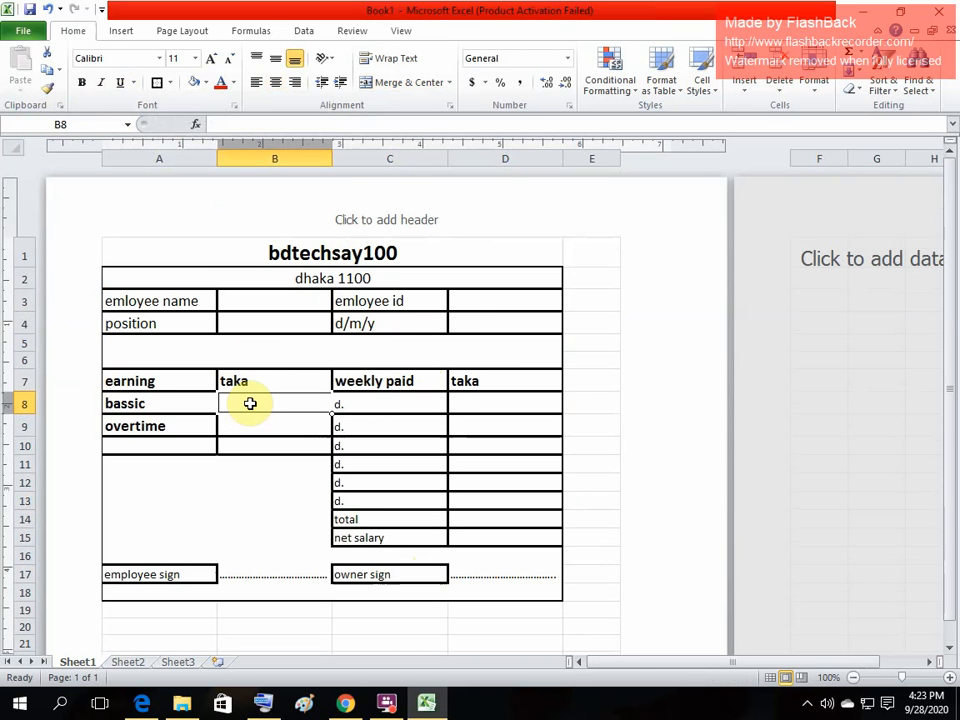
type("10000")
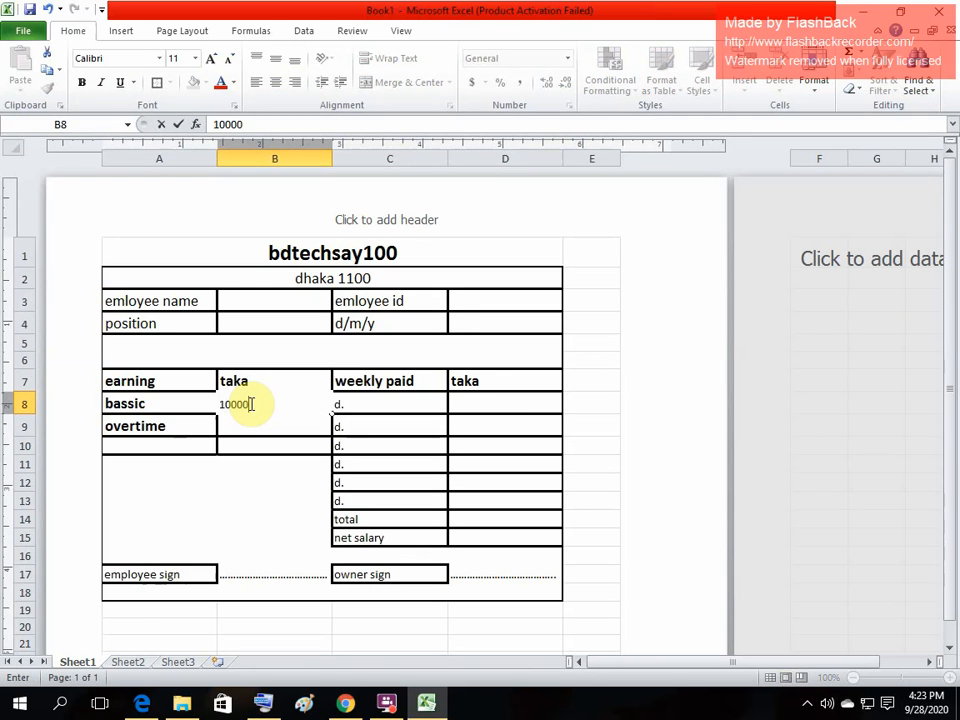
key("Return")
- Enter 500 as the weekly paid taka amount in each of the cells D8 to D13
left_click(526, 412)
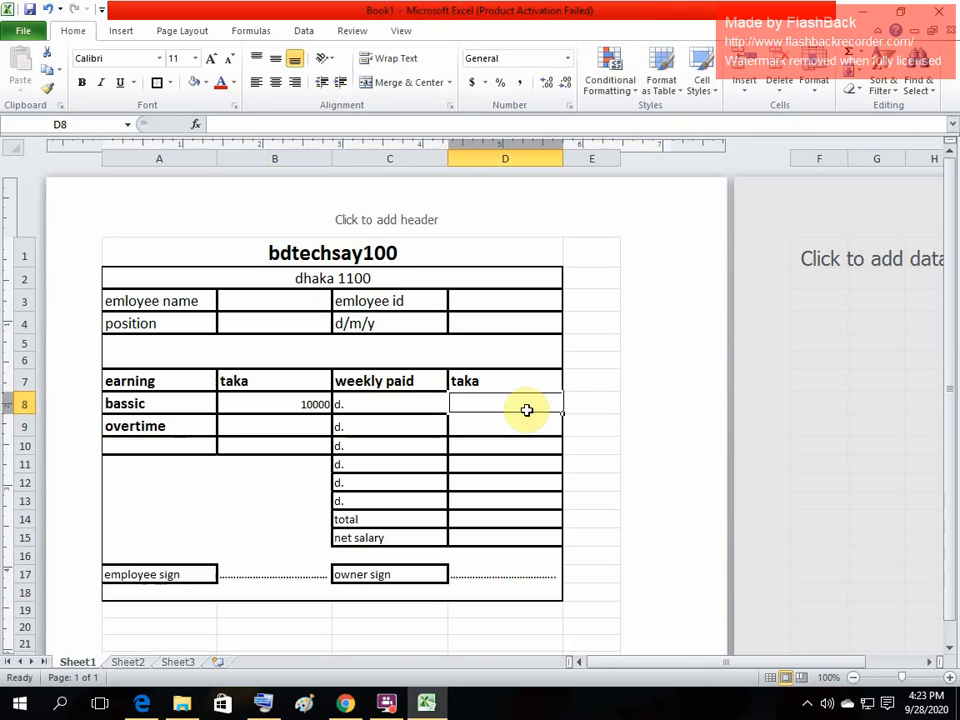
left_click(392, 404)
left_click(480, 398)
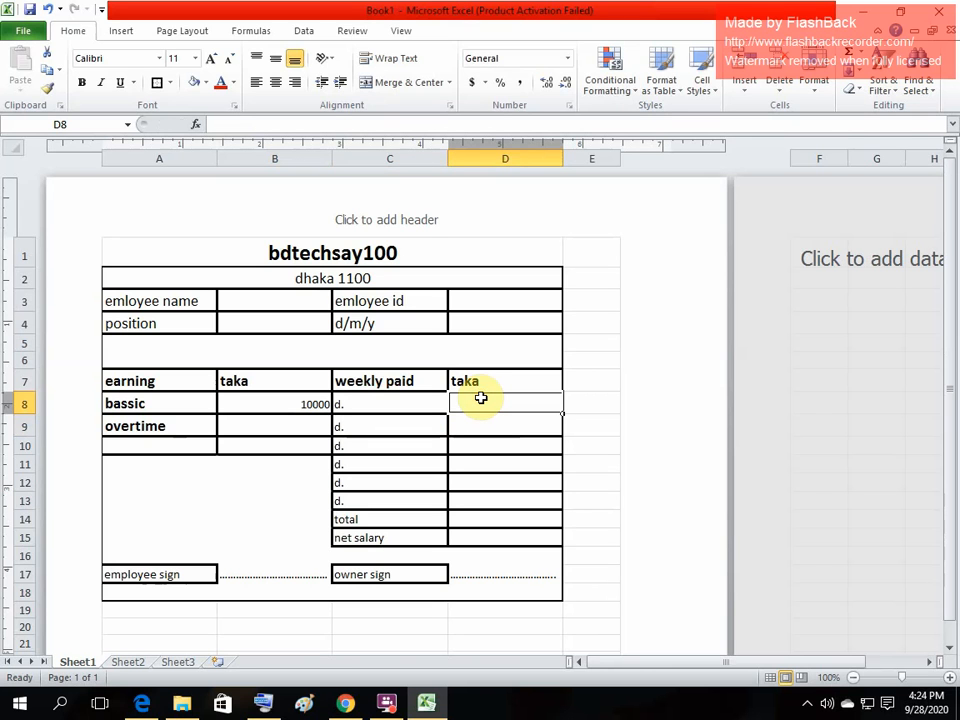
type("500")
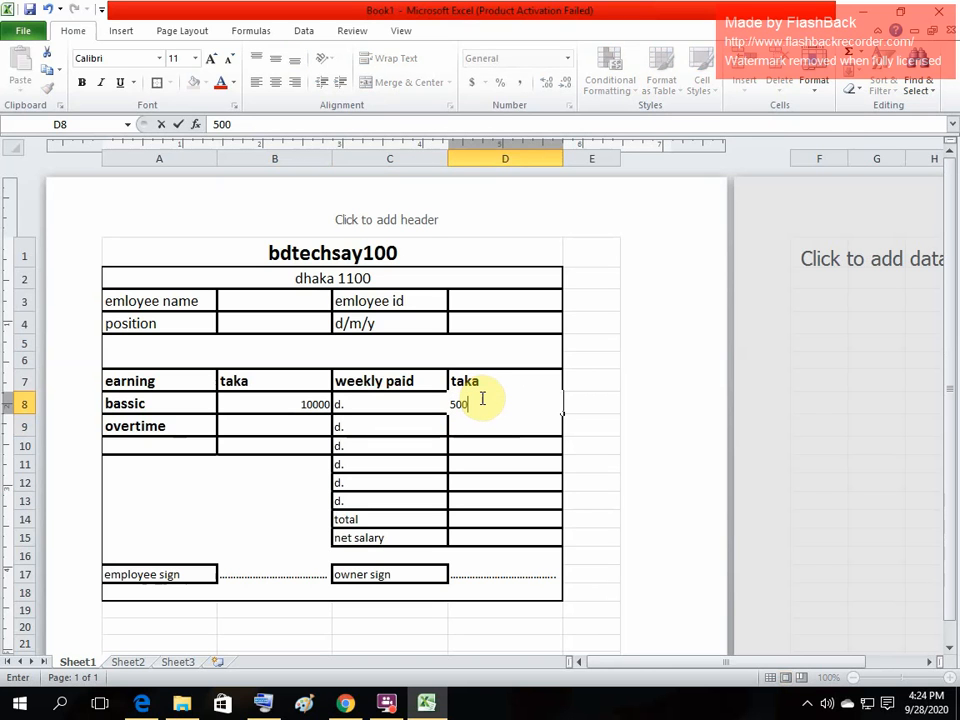
key("Return")
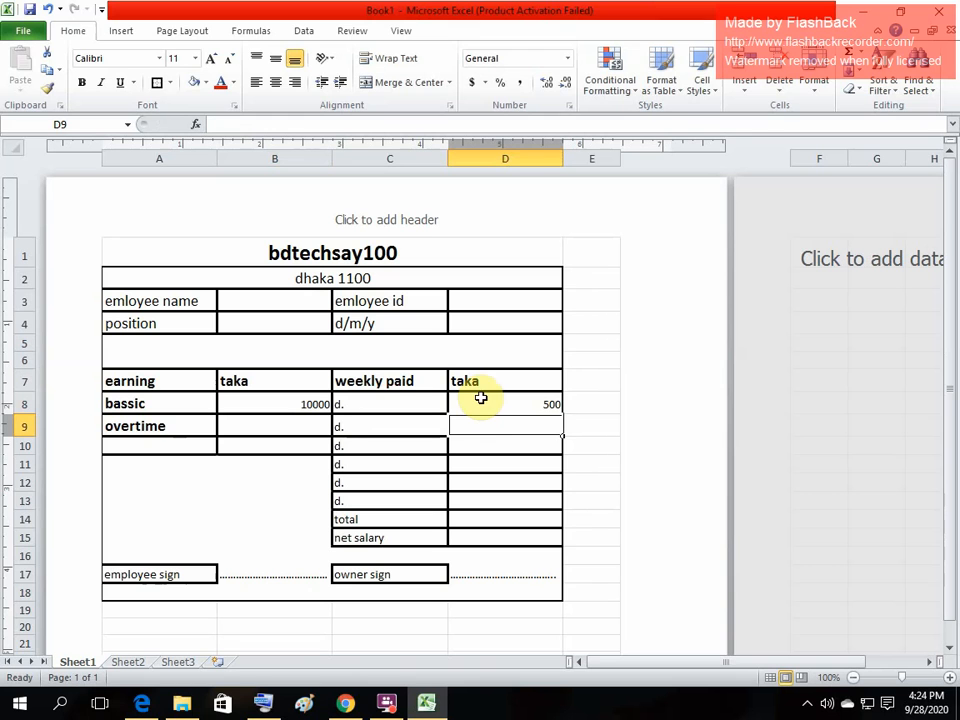
left_click(494, 428)
type("500")
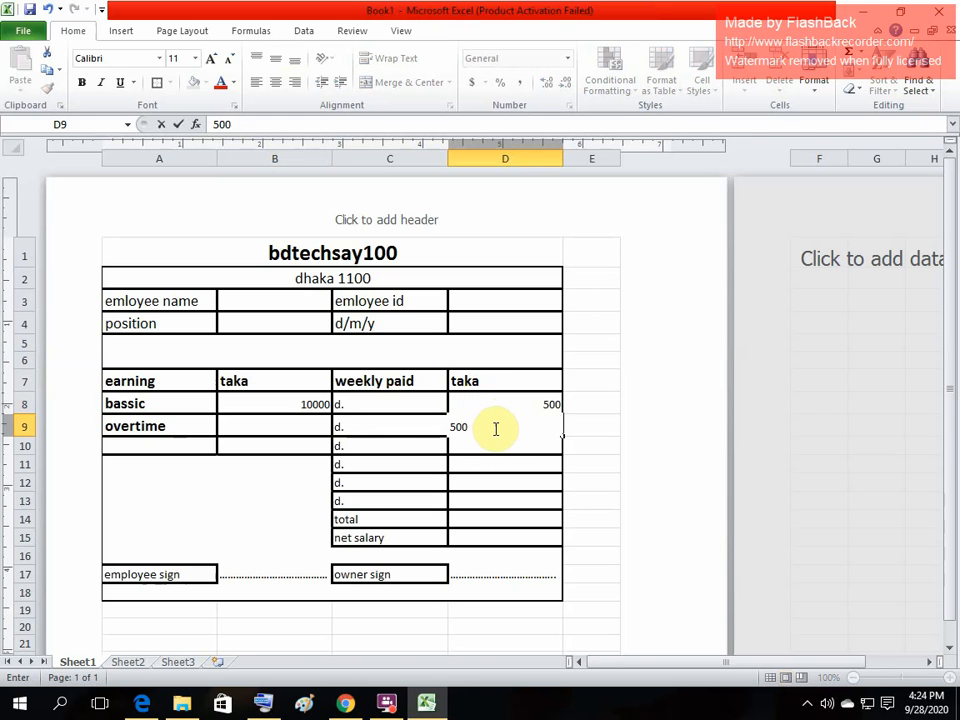
key("Return")
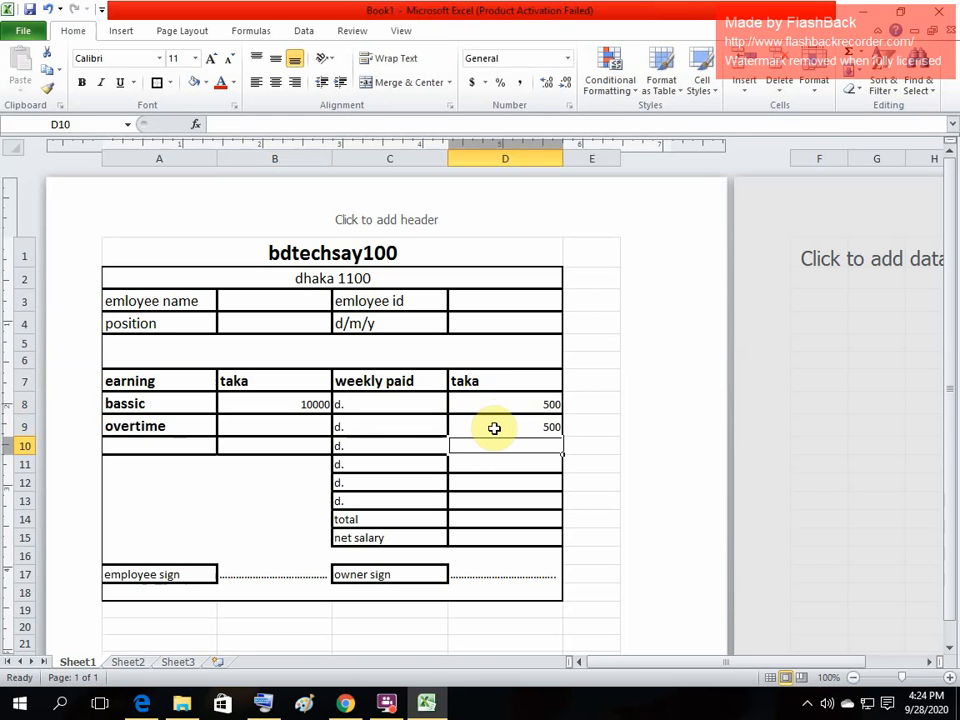
type("500")
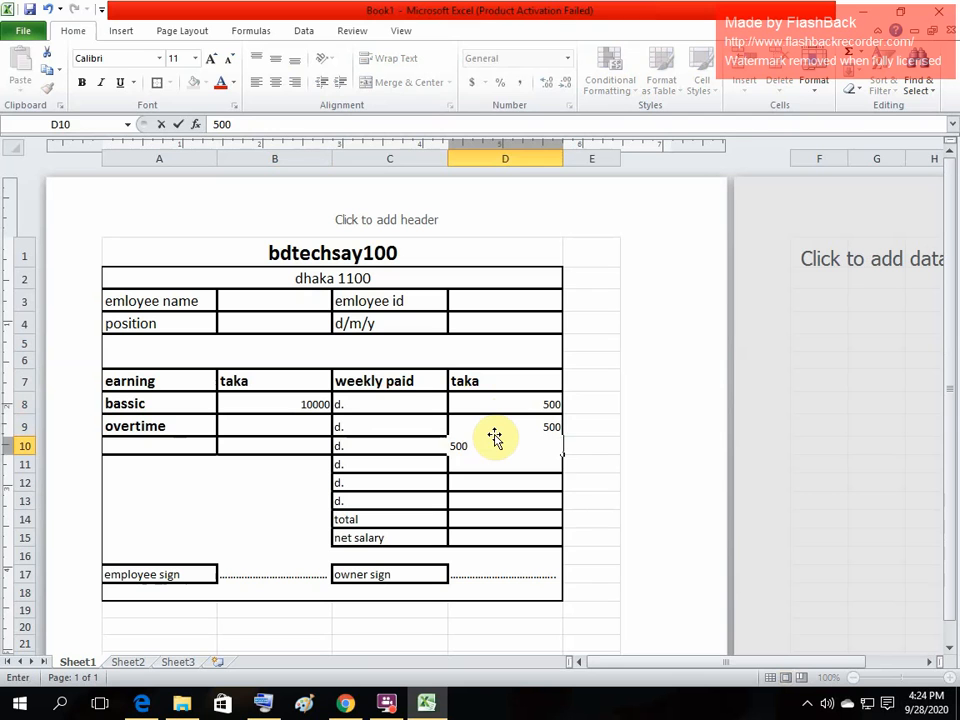
key("Return")
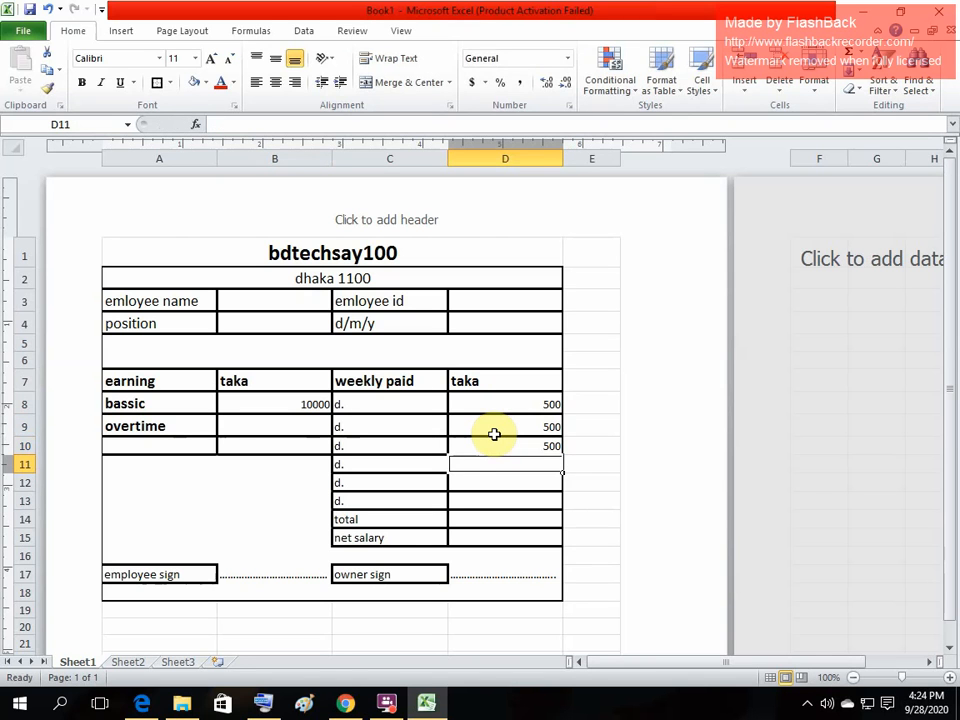
type("500")
key("Return")
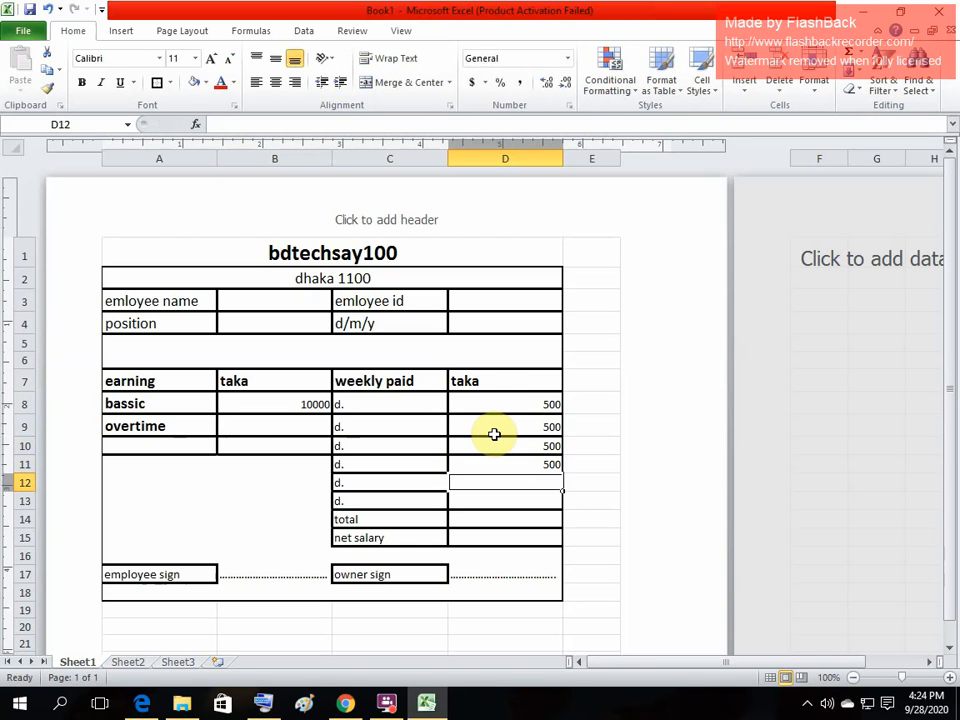
type("5")
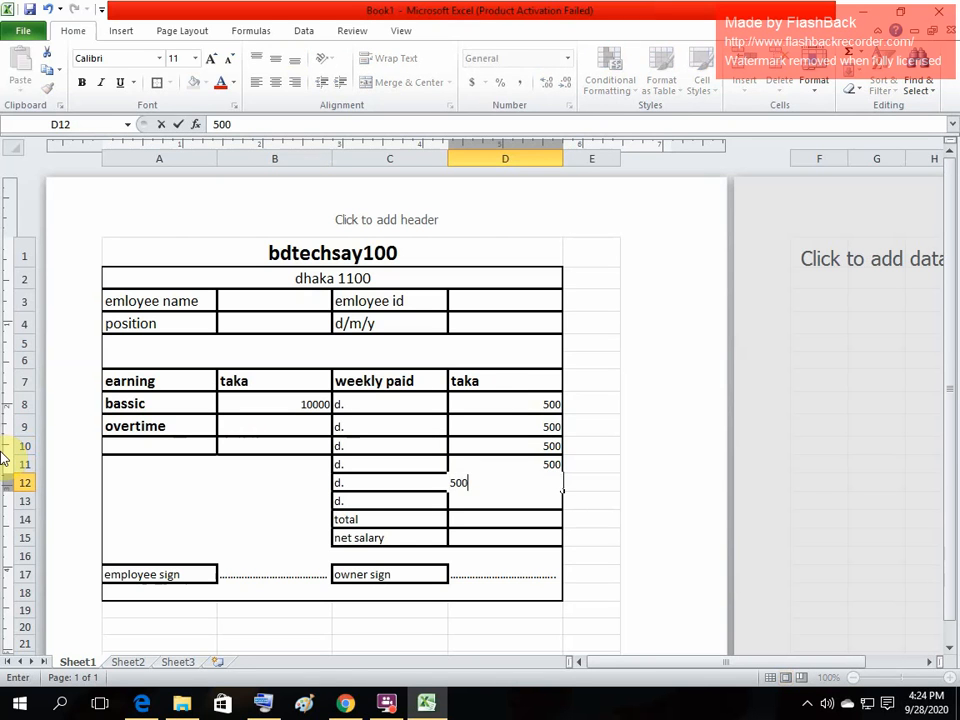
type("00")
key("Return")
type("50")
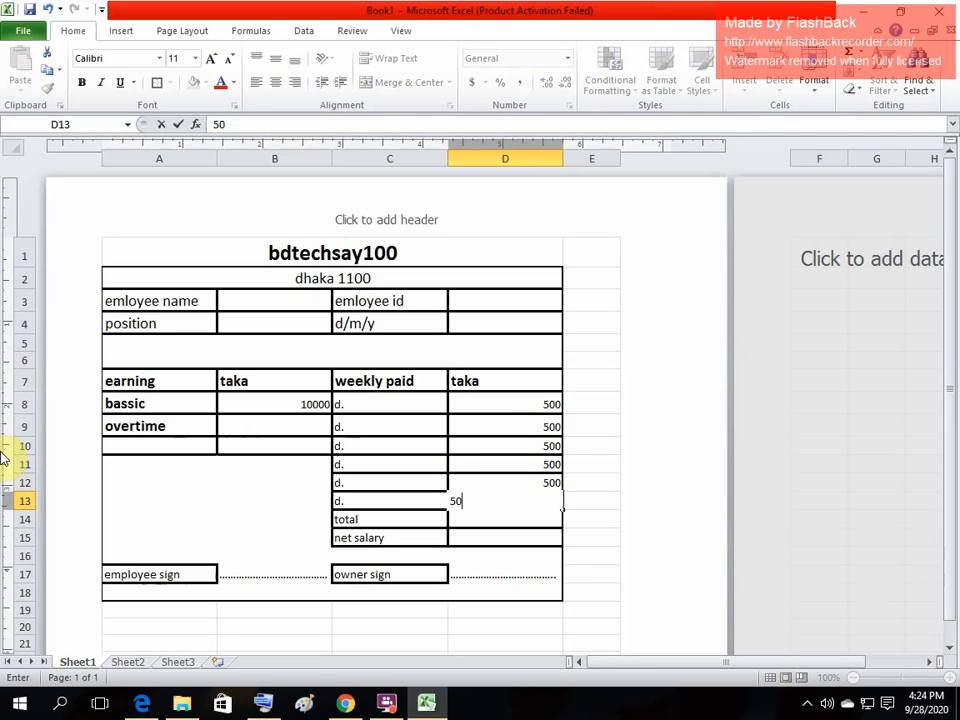
type("0")
key("Return")
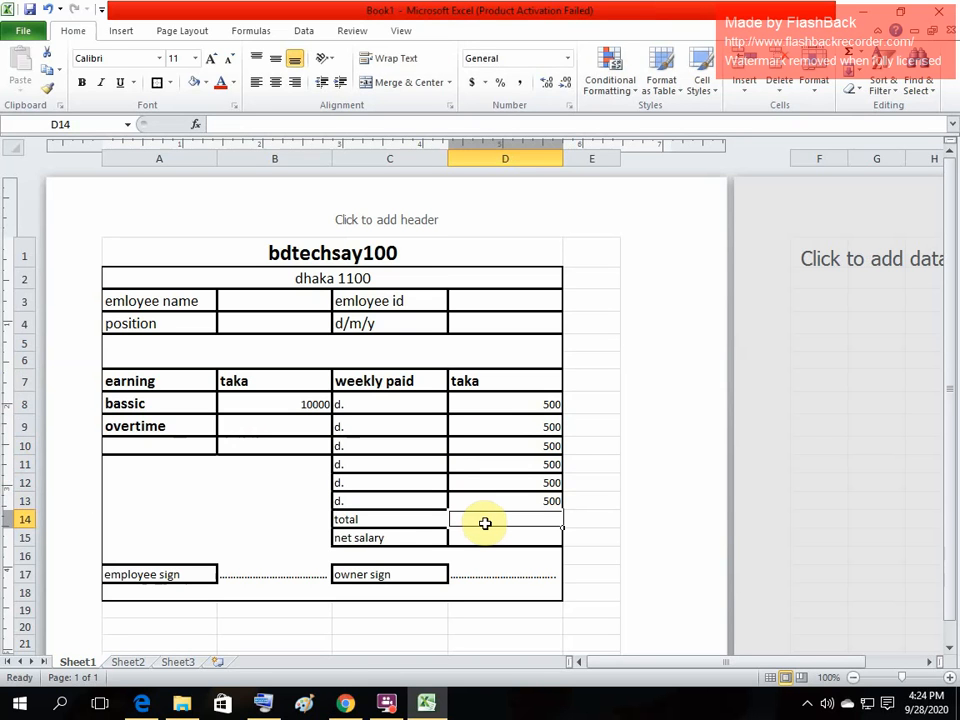
- Try to calculate the total in cell D14 with the formula =sum(B8-D8:D13)
type("+")
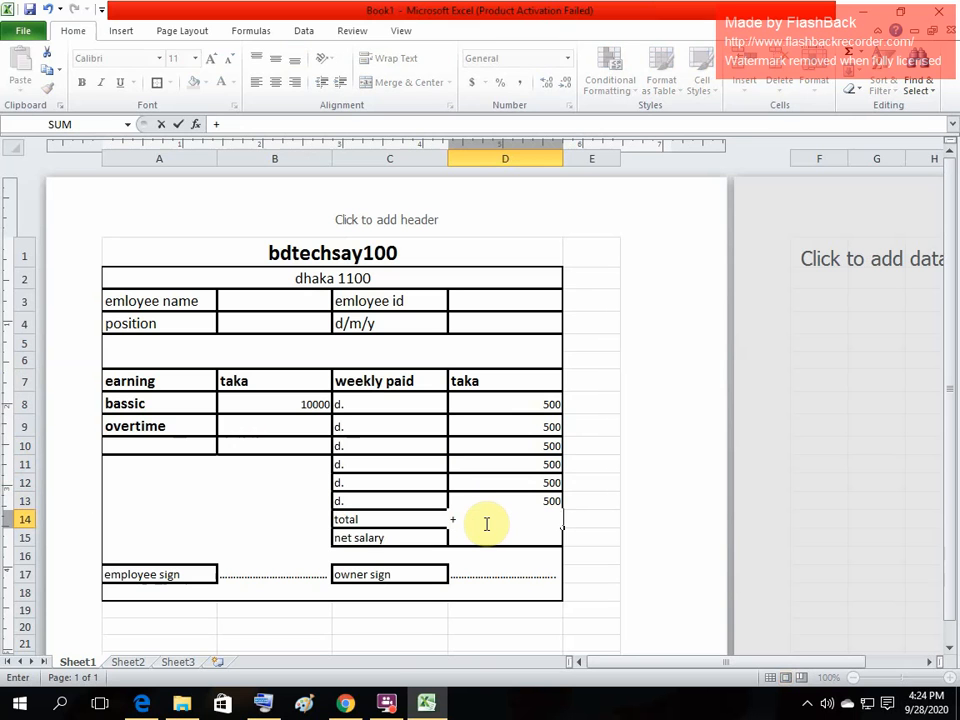
key("BackSpace")
type("=sum")
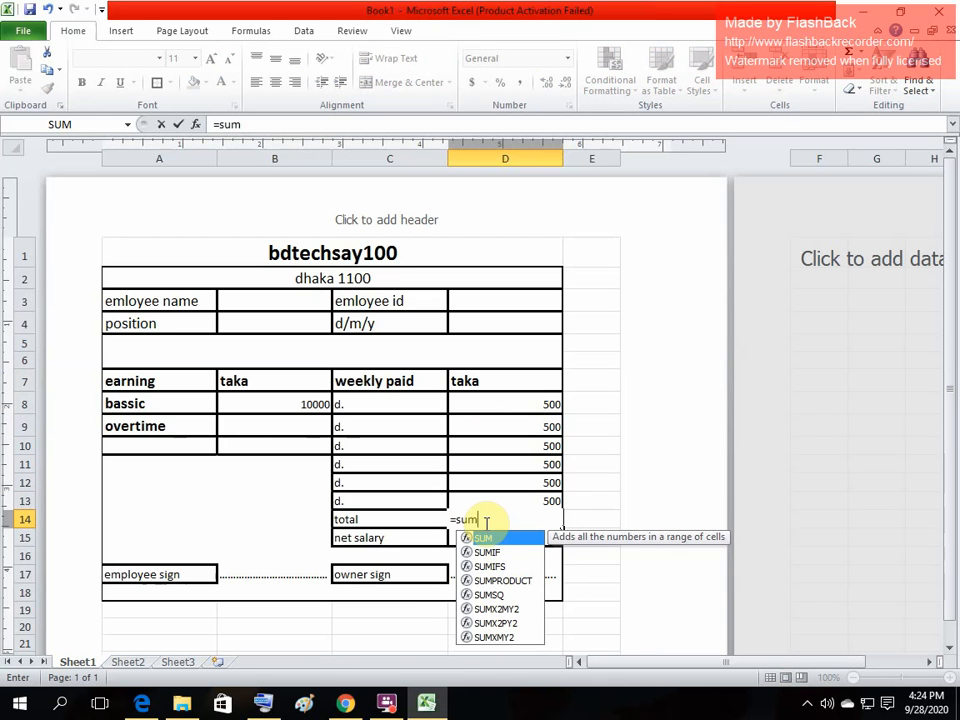
type("(")
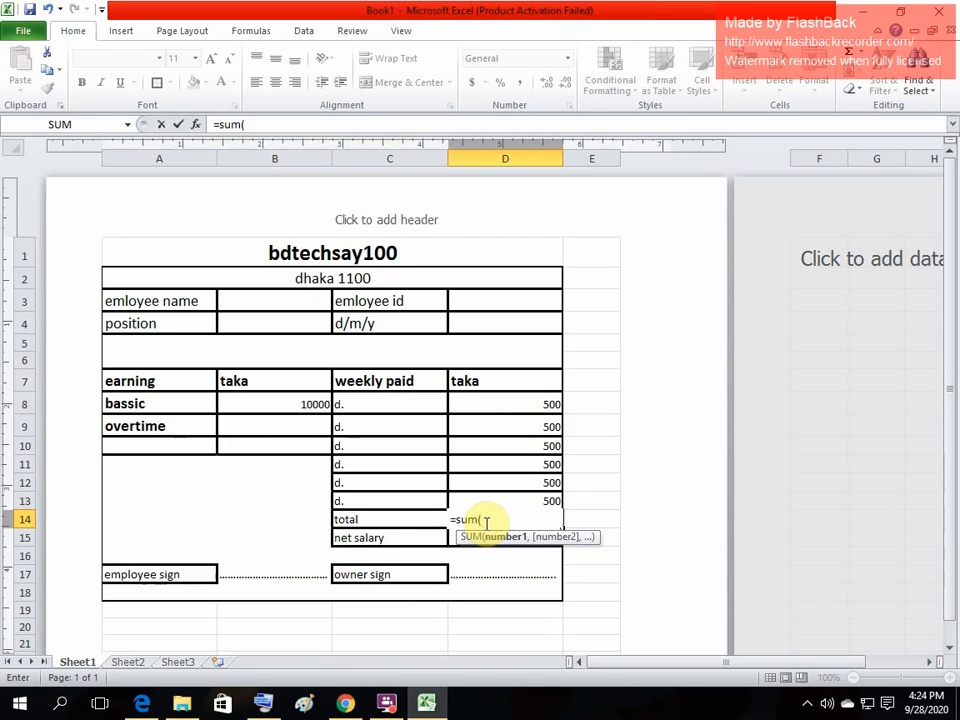
left_click(278, 401)
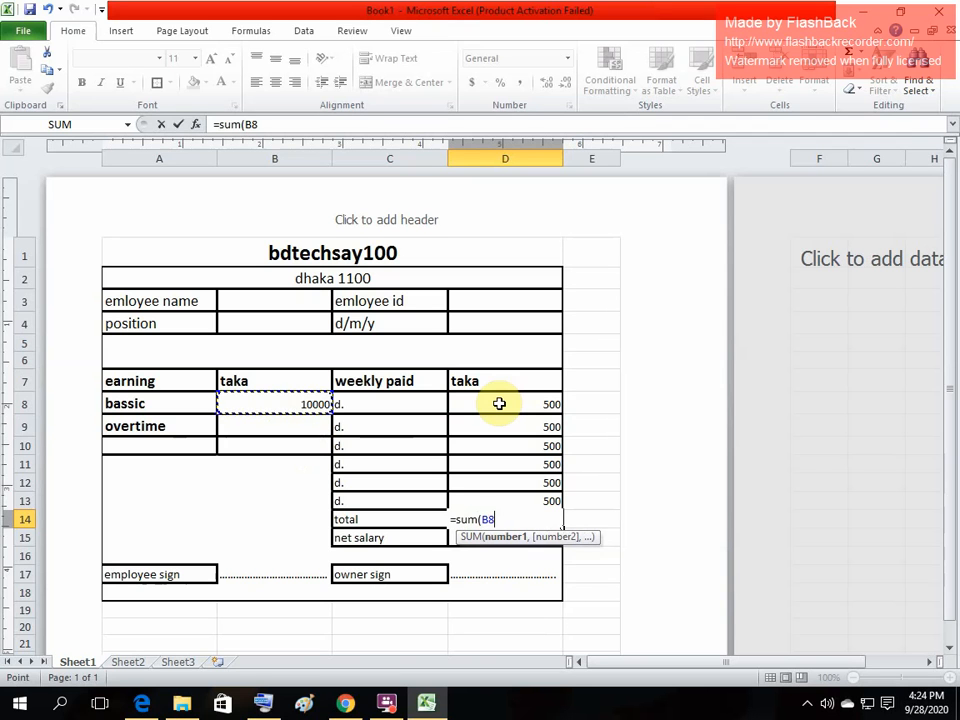
type("-")
left_click_drag(510, 398, 550, 494)
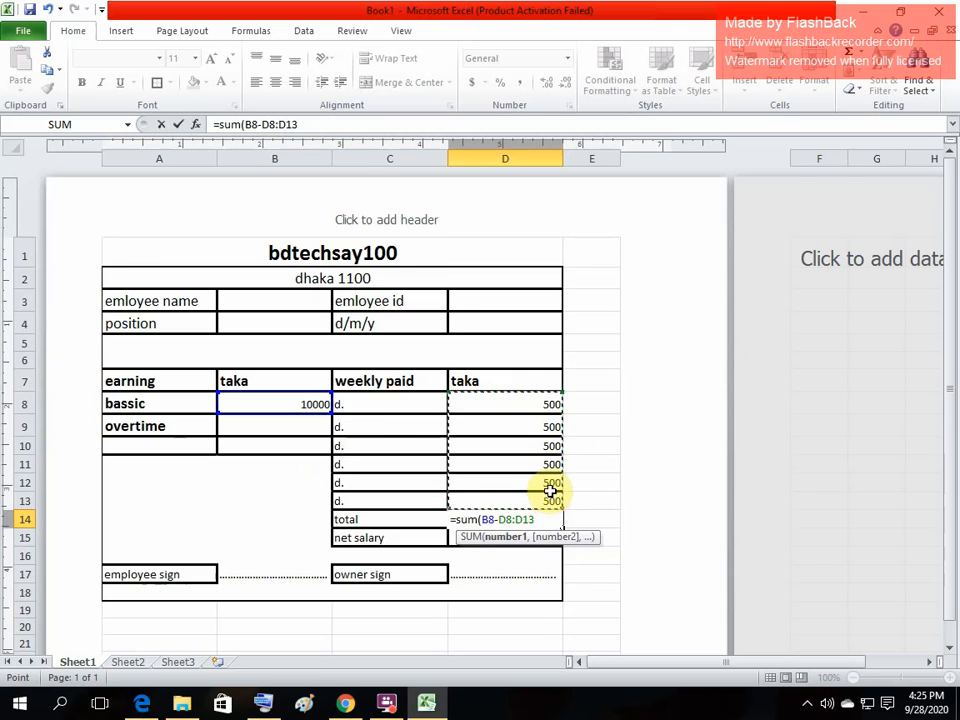
scroll(550, 492, "down", 3)
key("Return")
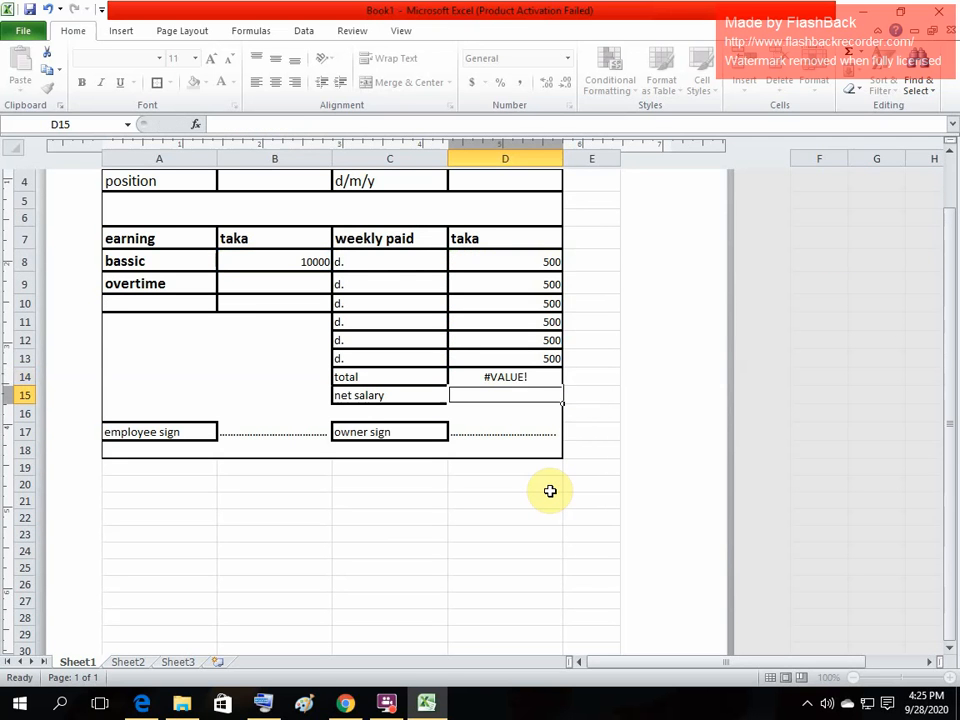
- Replace the formula in total cell D14 with a SUM of the weekly payments D8:D13
left_click(533, 375)
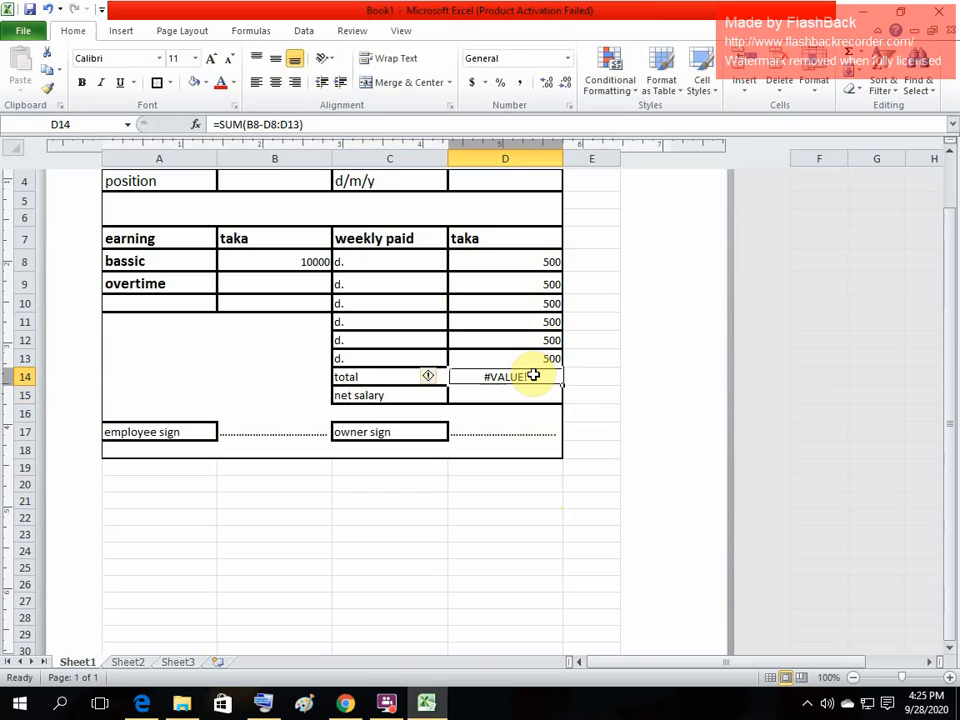
key("BackSpace")
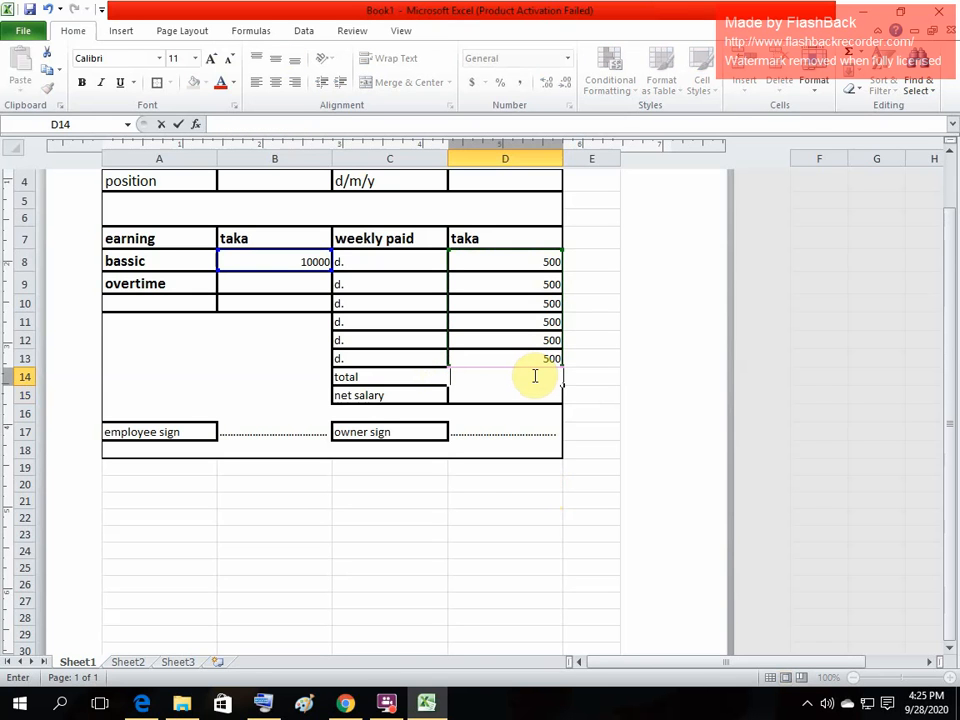
type("=sum")
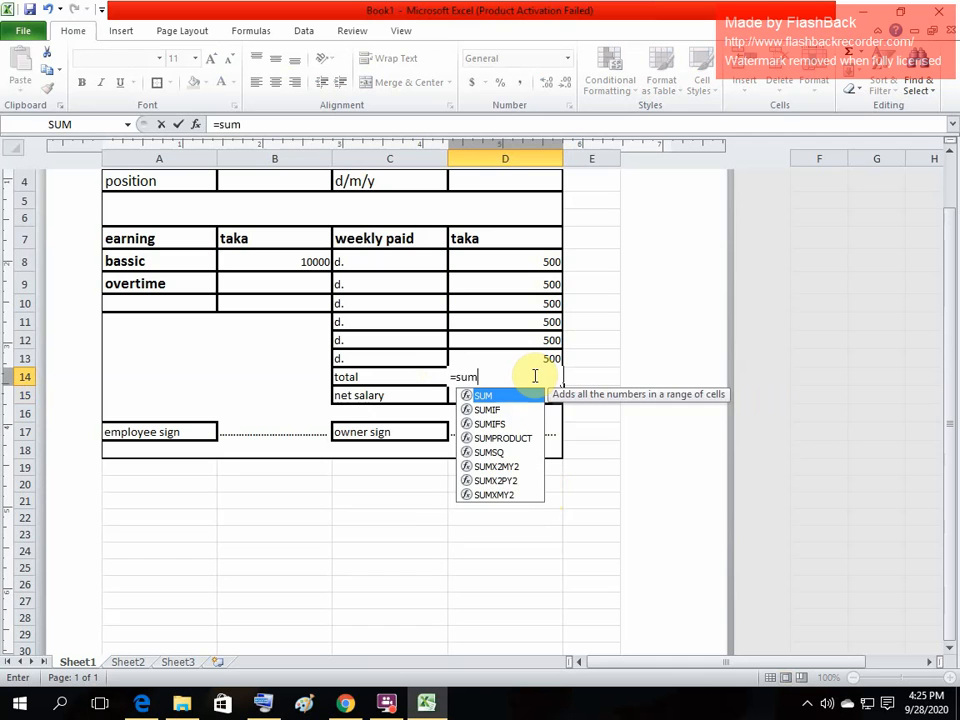
type("(")
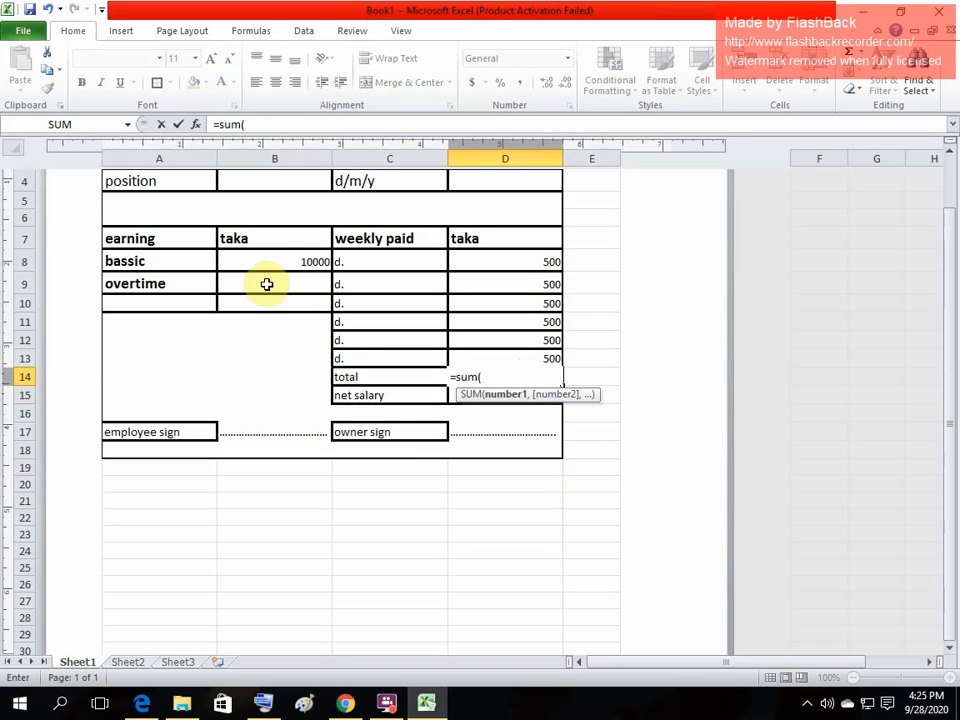
left_click(295, 261)
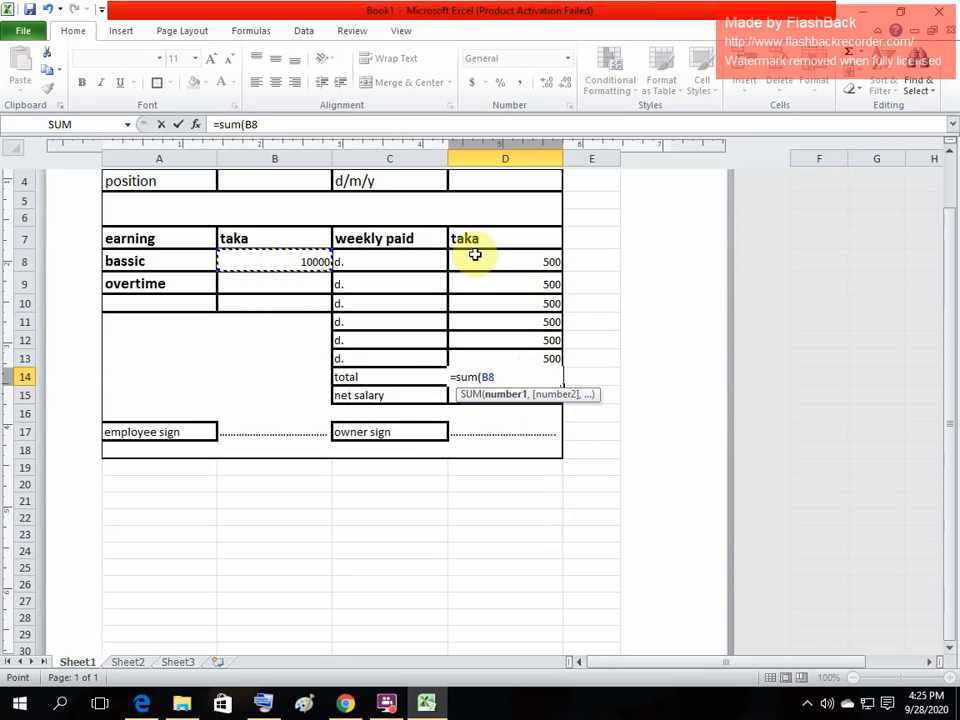
left_click_drag(462, 260, 551, 349)
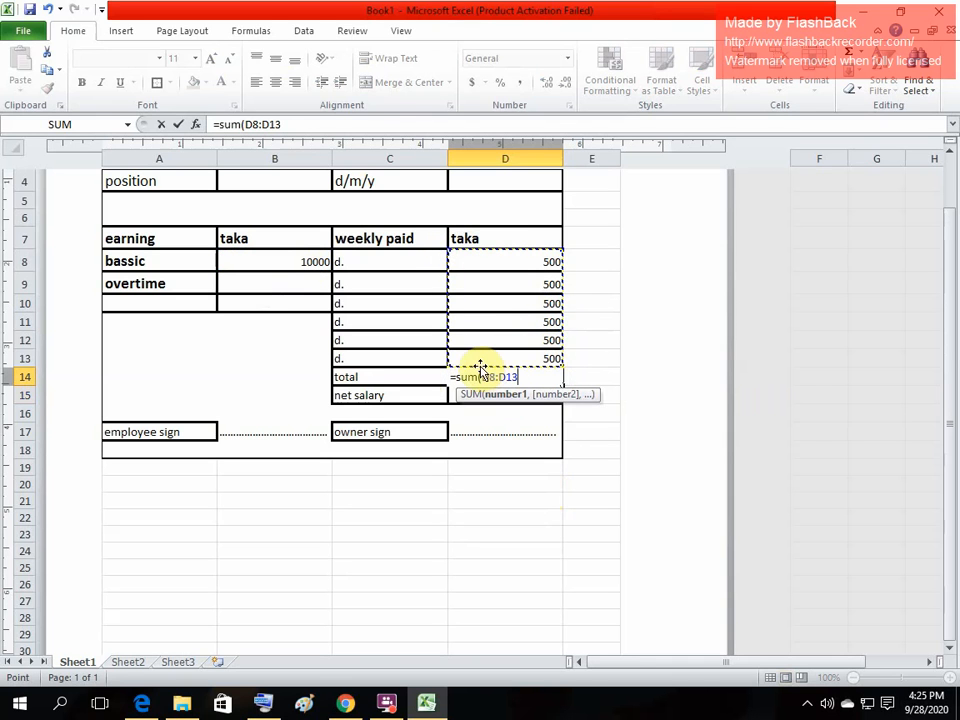
key("Return")
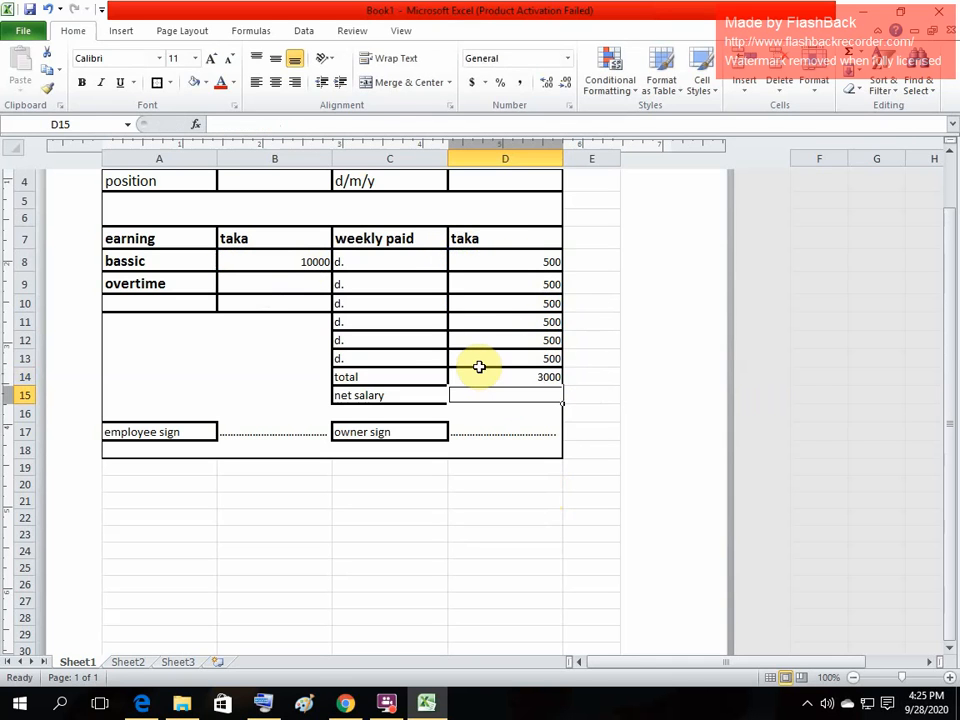
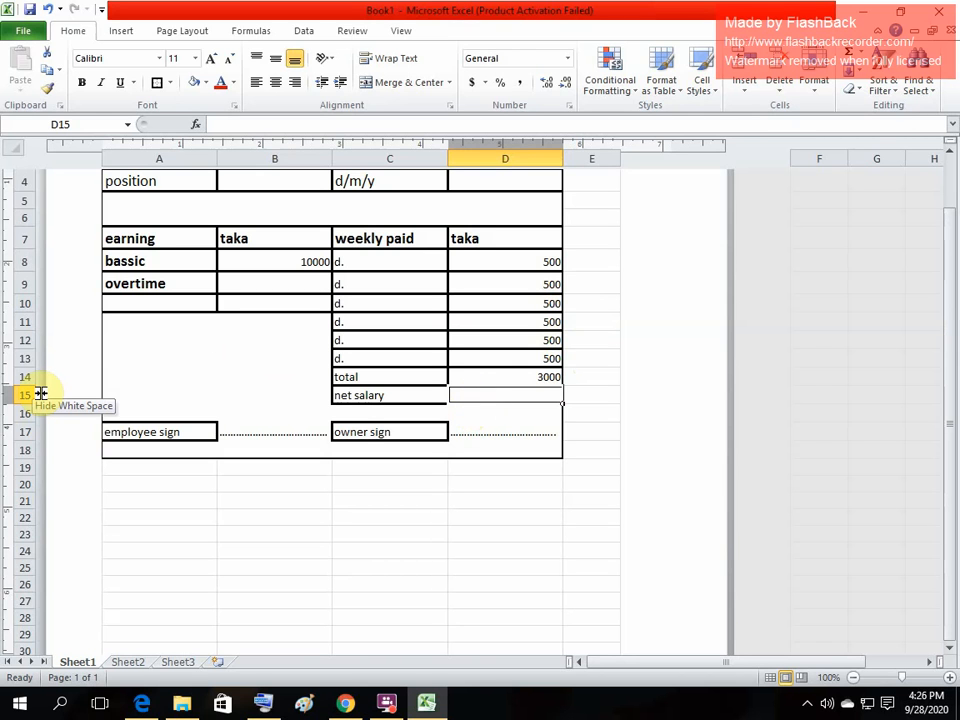
- Calculate the net salary in cell D15 with the formula =(B8-D14)
type("=")
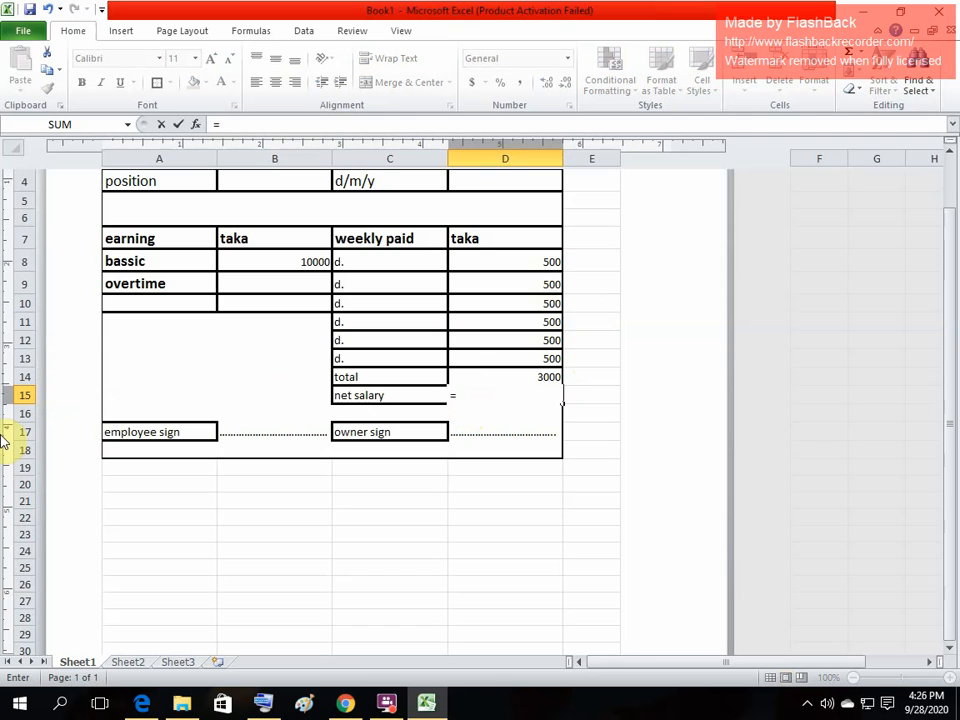
type("(")
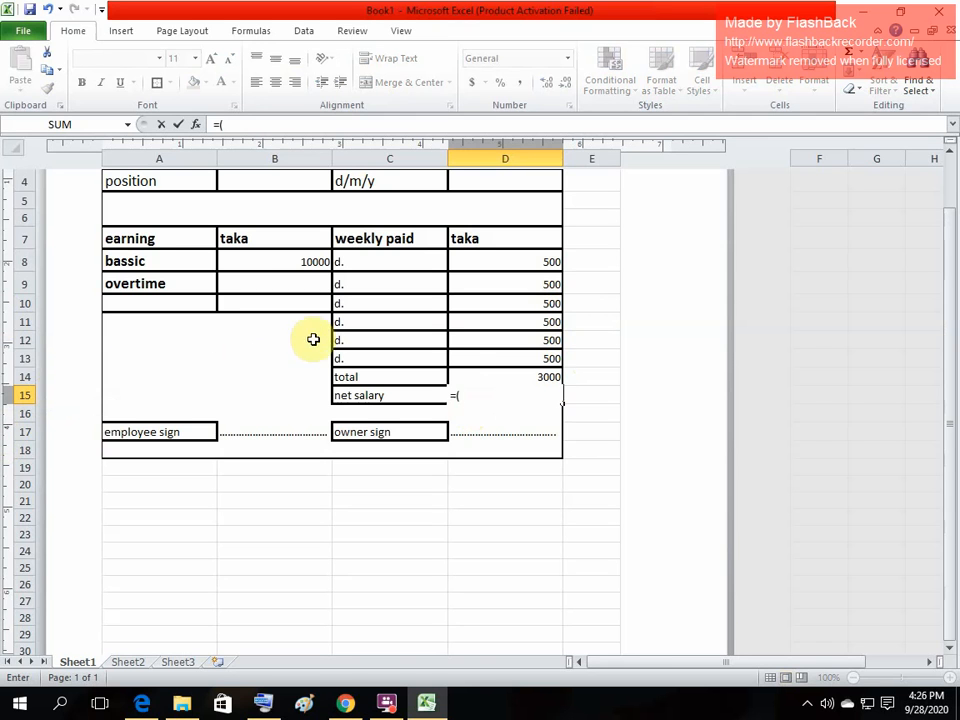
left_click(279, 263)
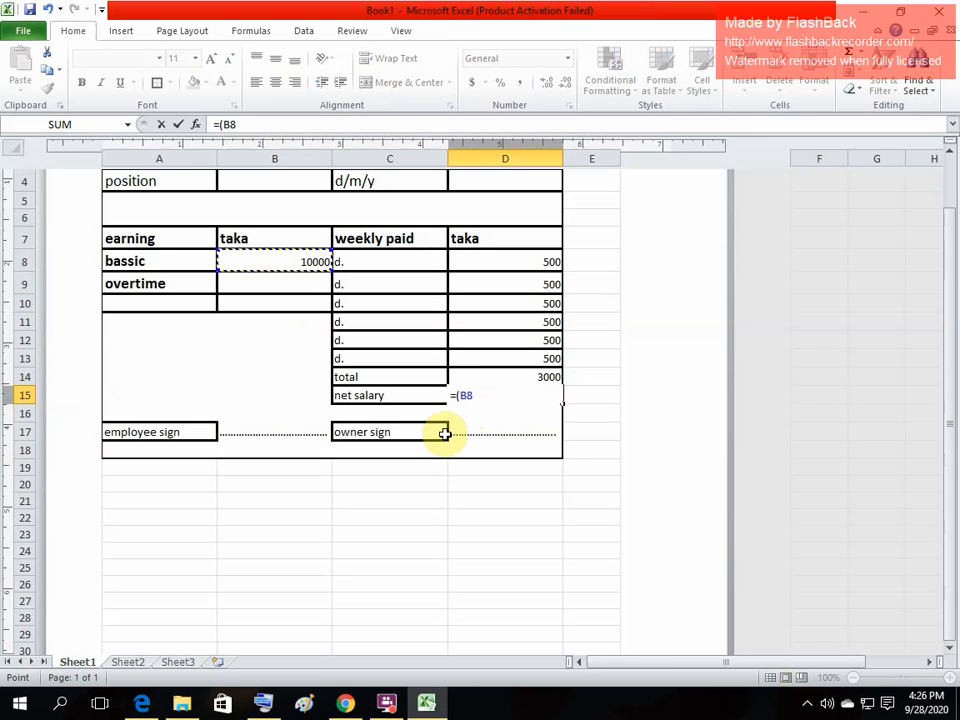
type("-")
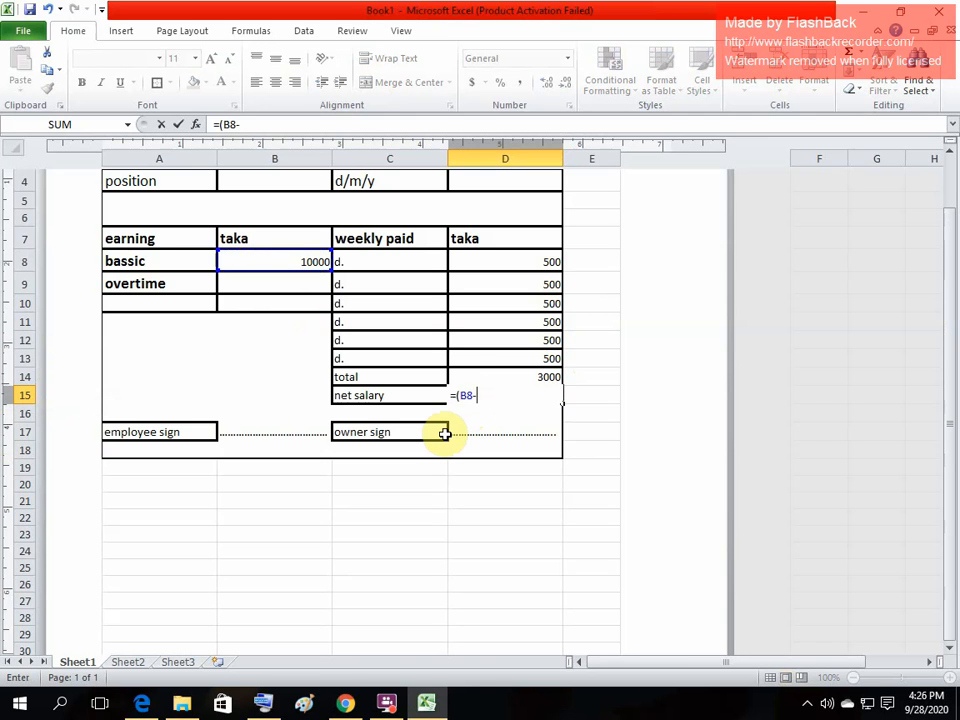
left_click(536, 377)
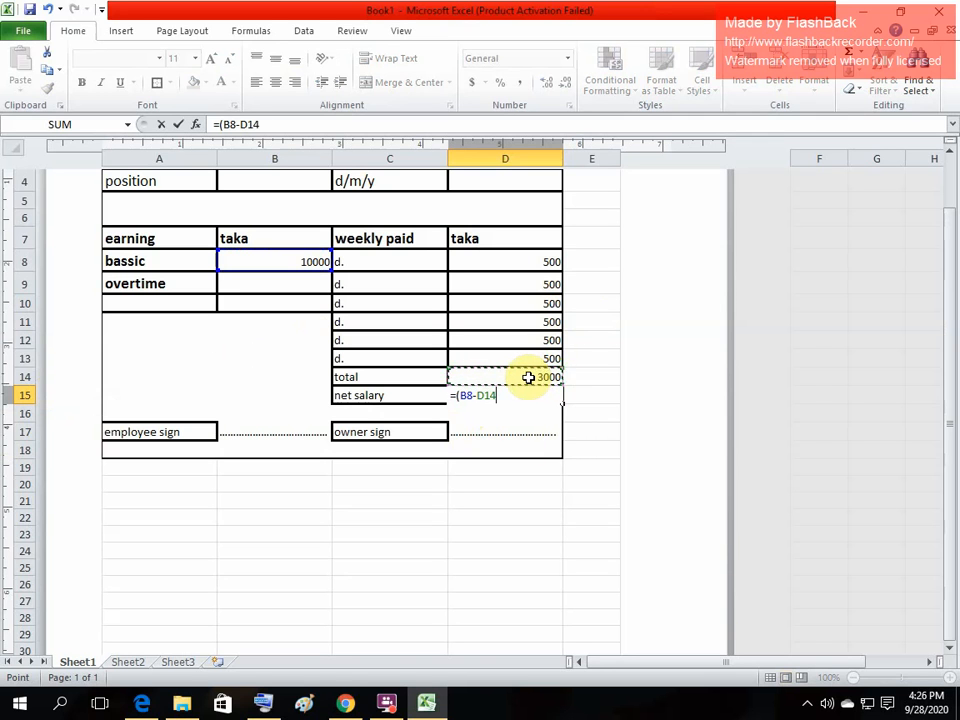
type(")")
key("Return")
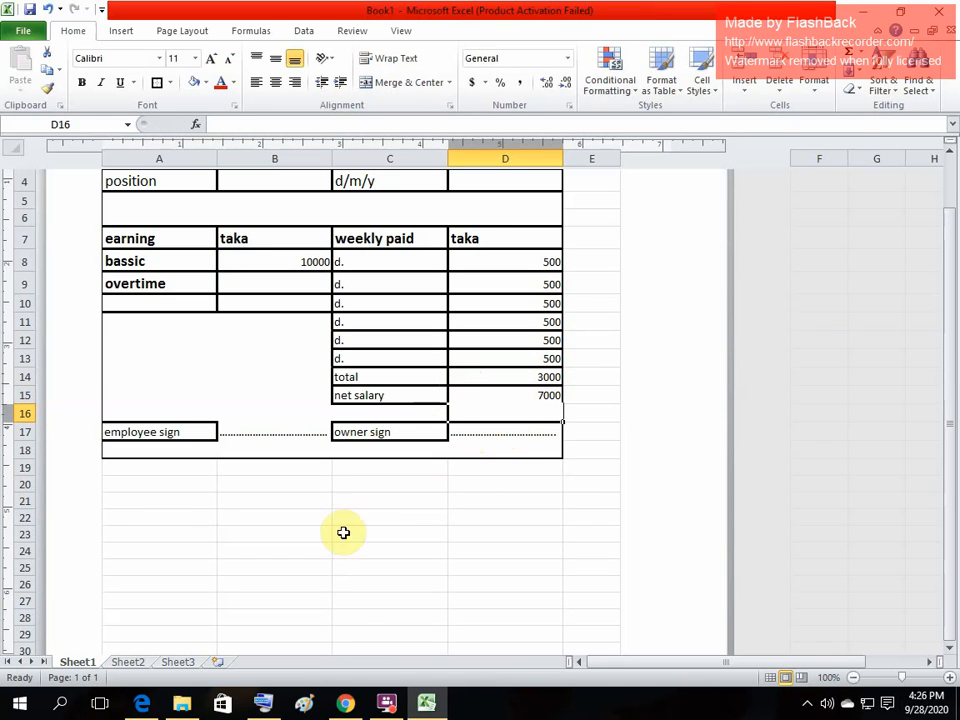
- Put a thick box border around the whole salary slip, range A1:D18
left_click(122, 512)
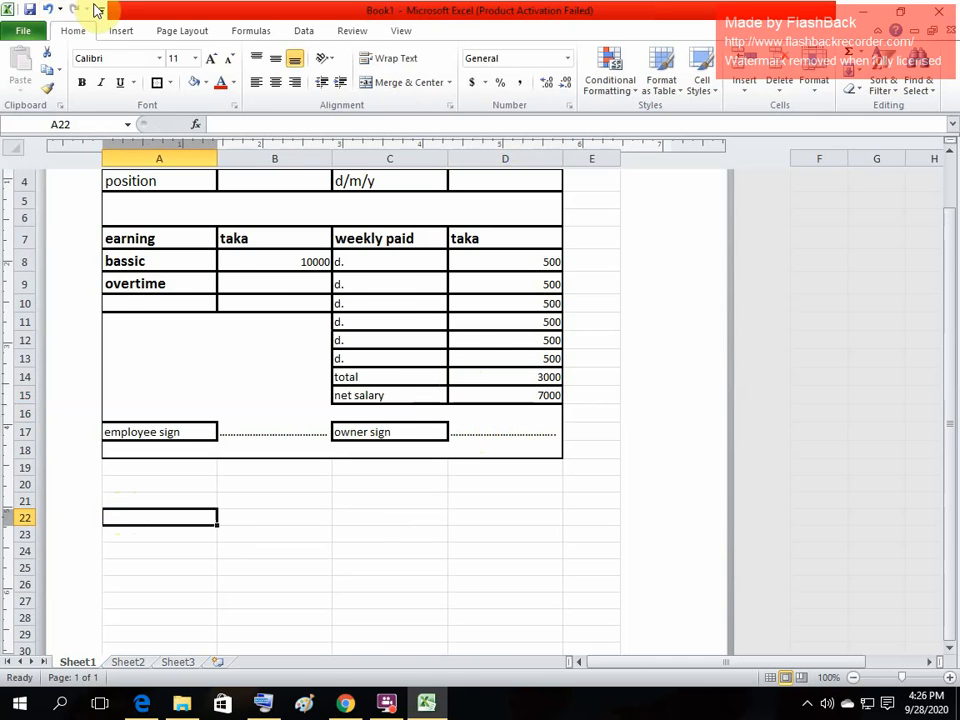
scroll(484, 368, "up", 3)
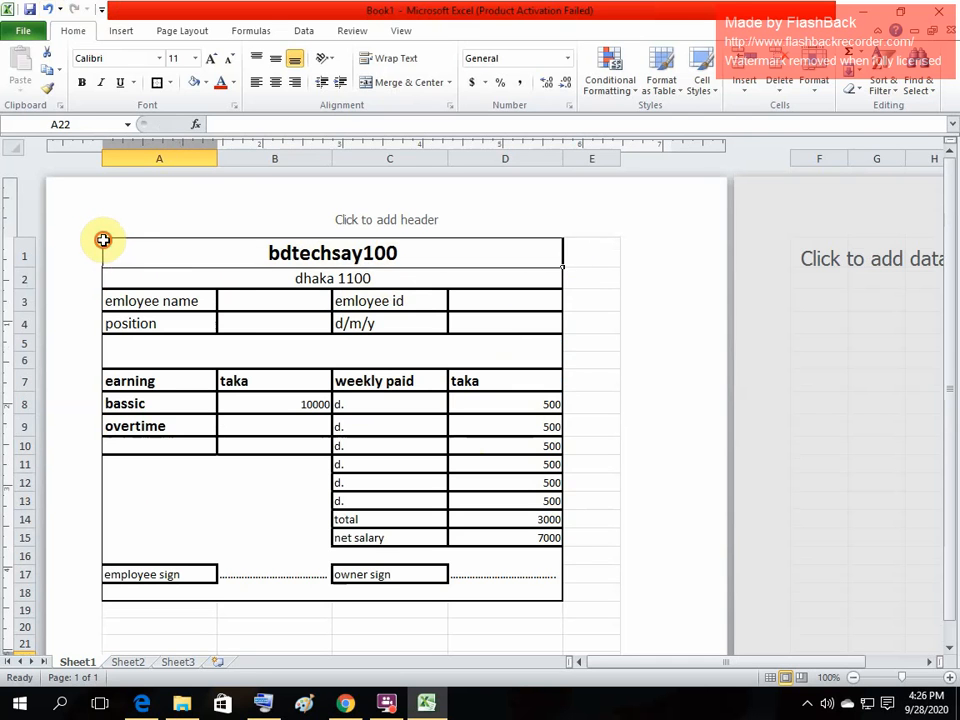
left_click_drag(103, 242, 420, 590)
left_click(158, 84)
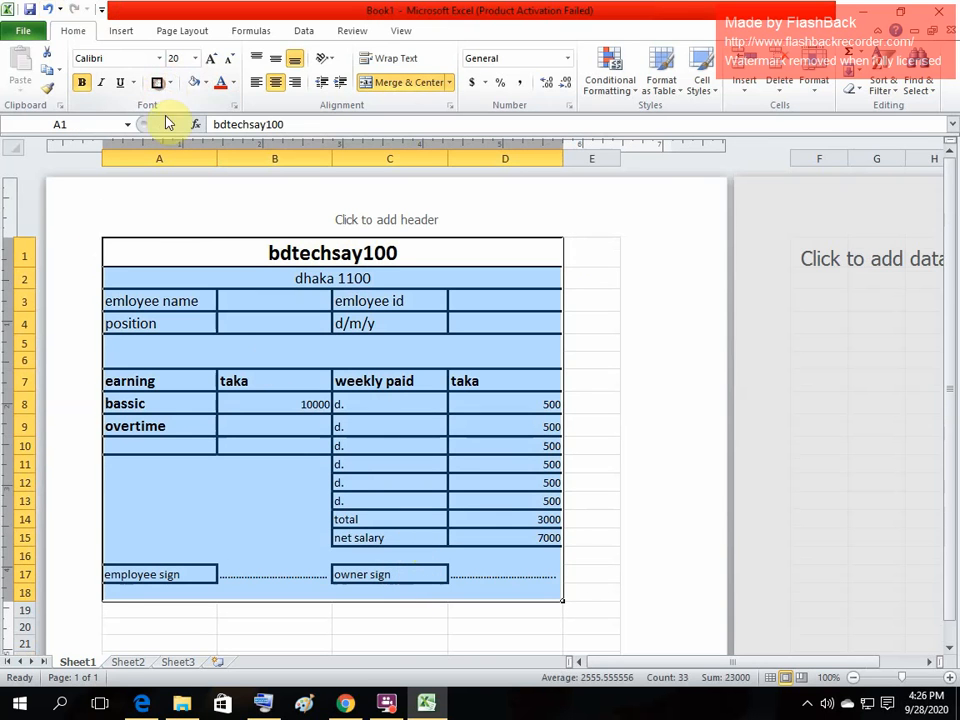
- Preview how the finished salary slip will print, then return to the worksheet
left_click(576, 424)
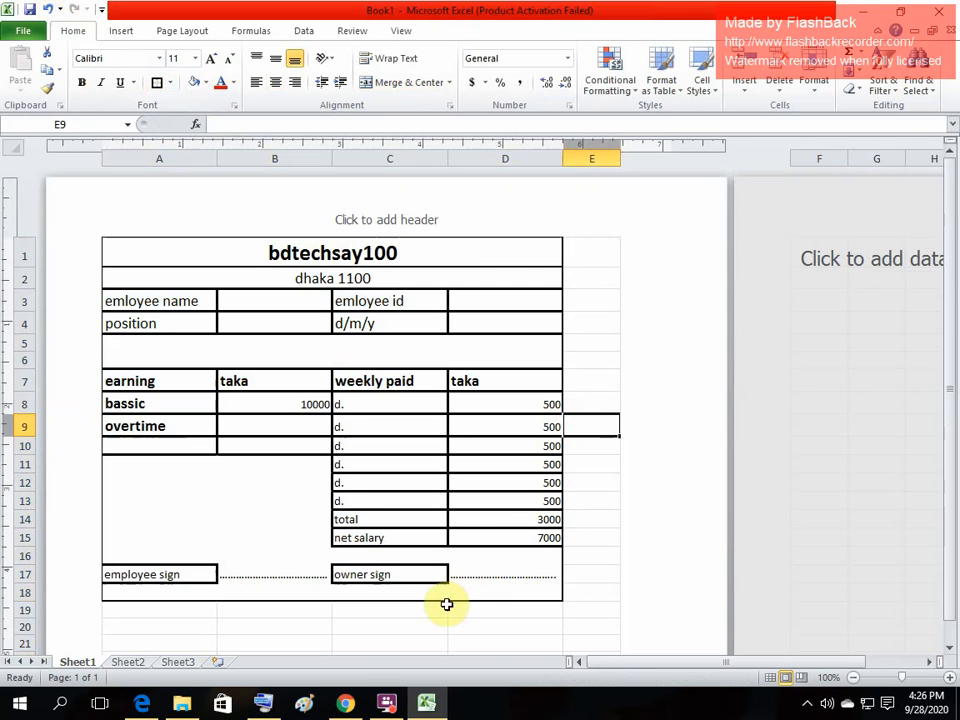
left_click(396, 643)
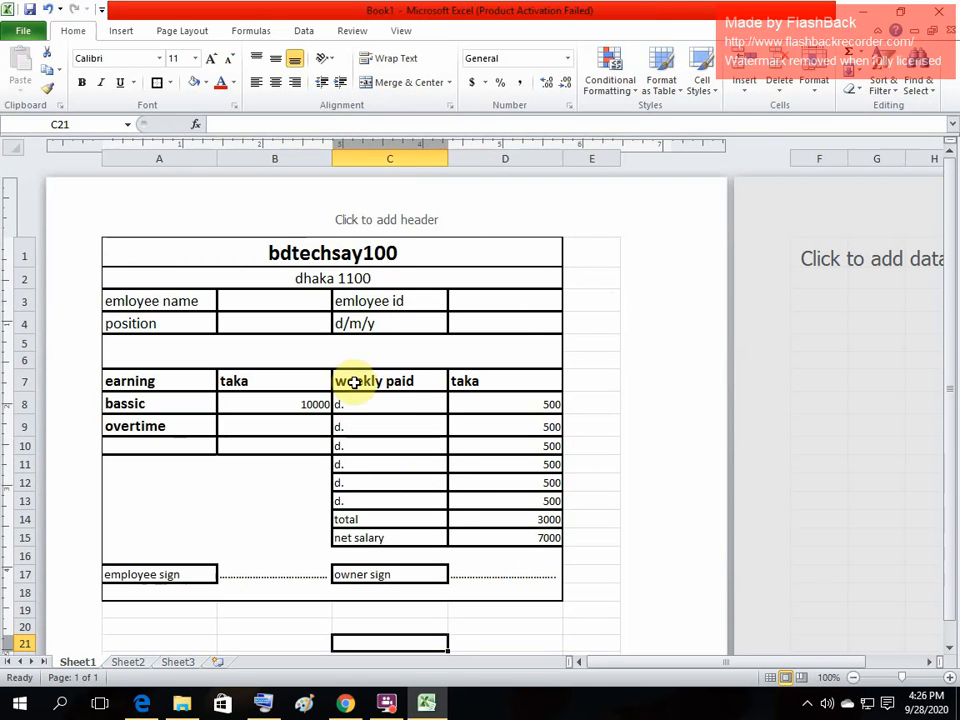
left_click(20, 32)
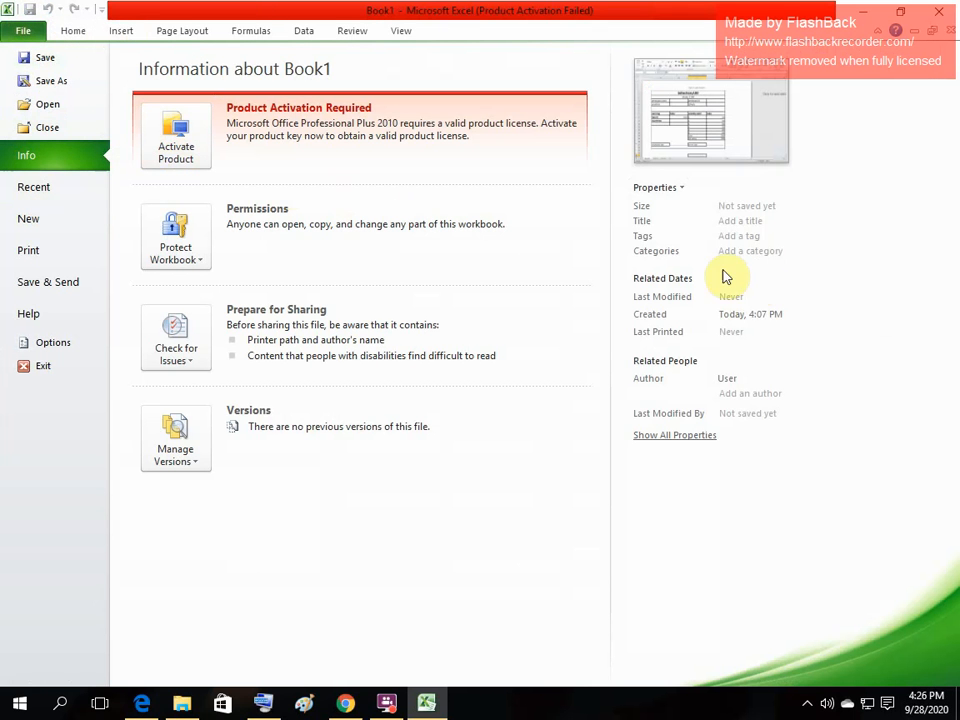
left_click(38, 251)
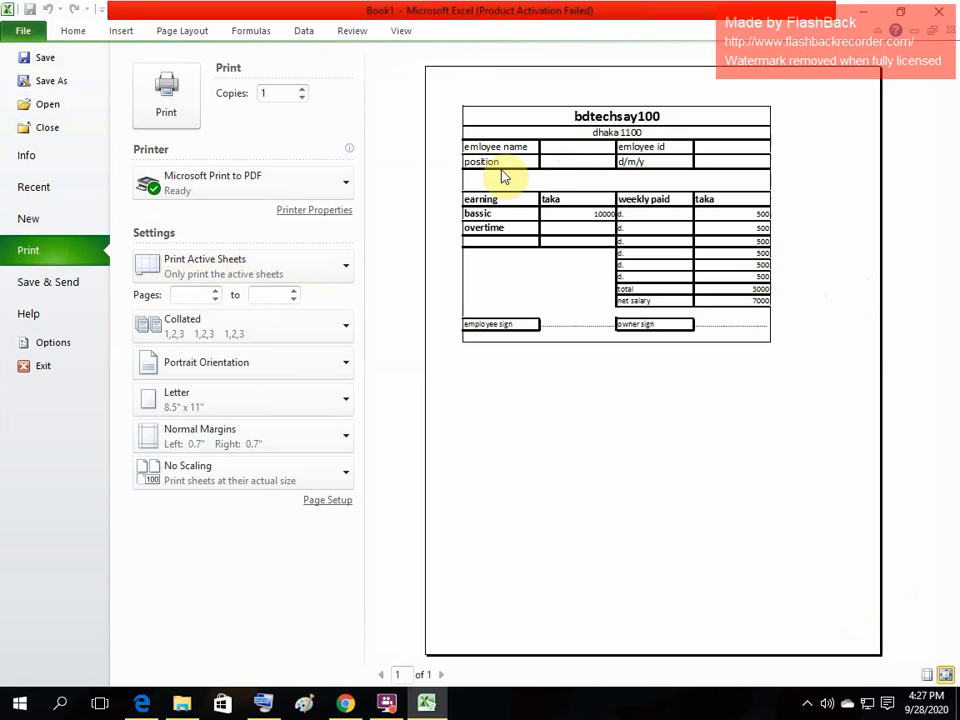
key("Escape")
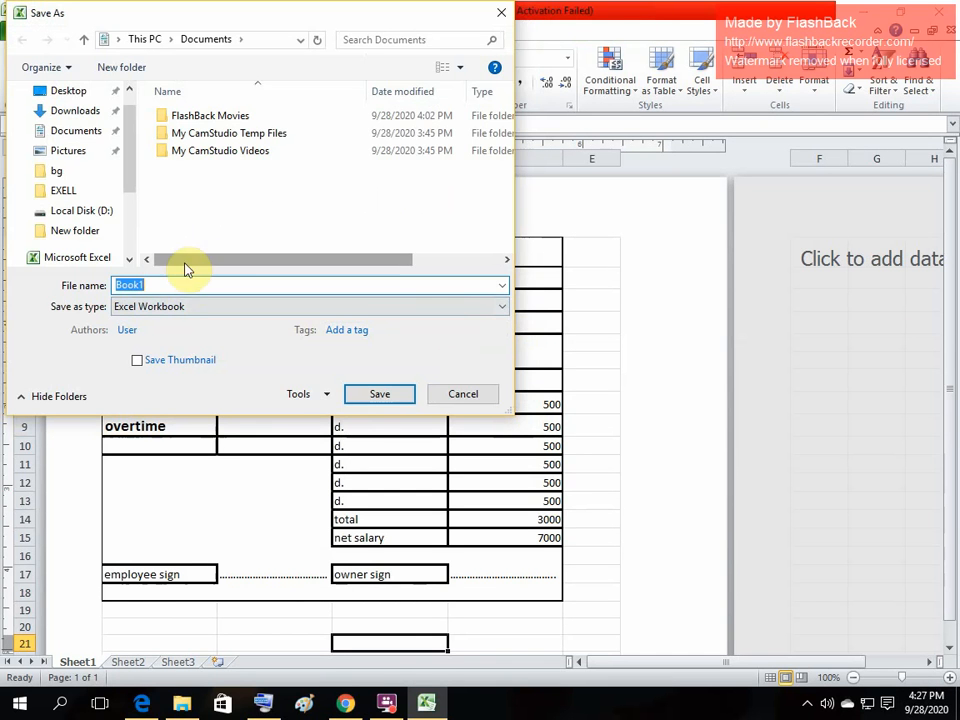
- Save the salary slip as a PDF named Boo in the Documents folder
left_click(187, 284)
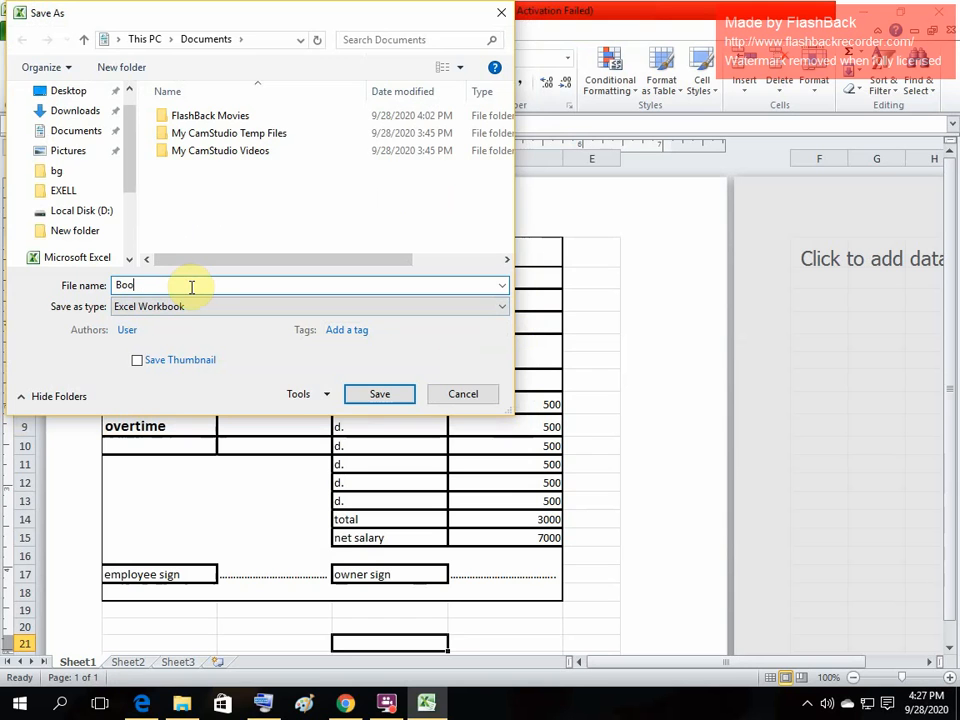
left_click(206, 306)
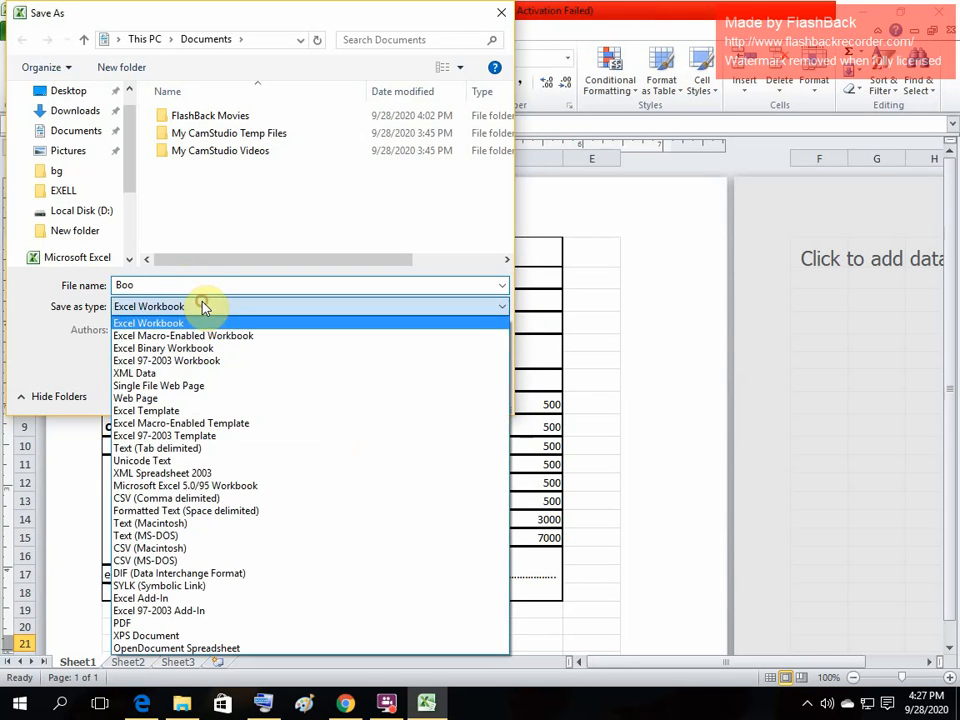
left_click(120, 623)
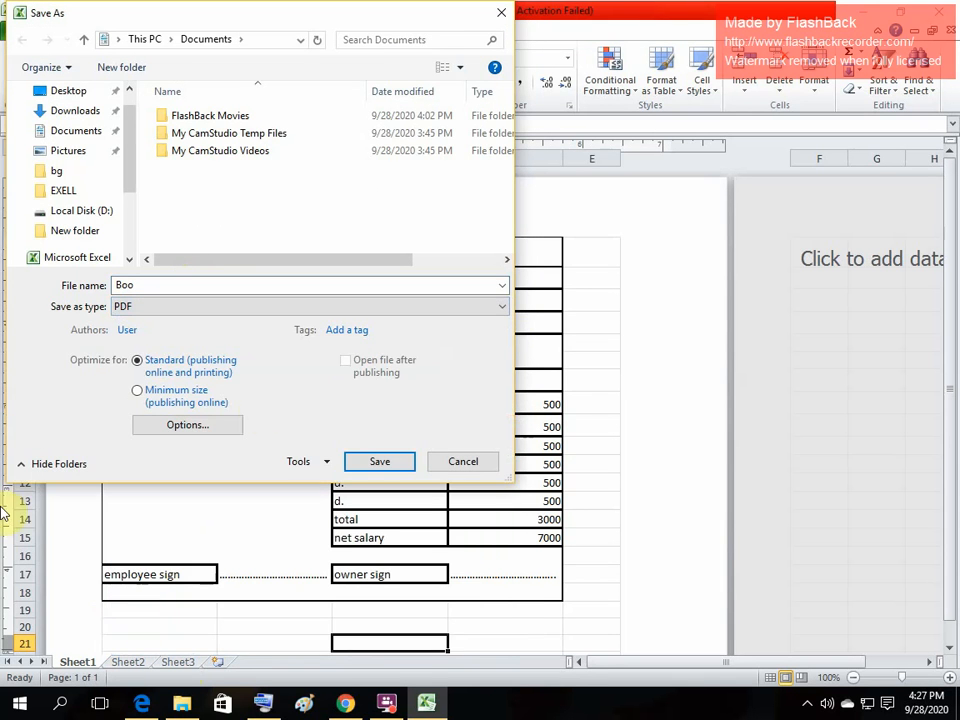
left_click(378, 461)
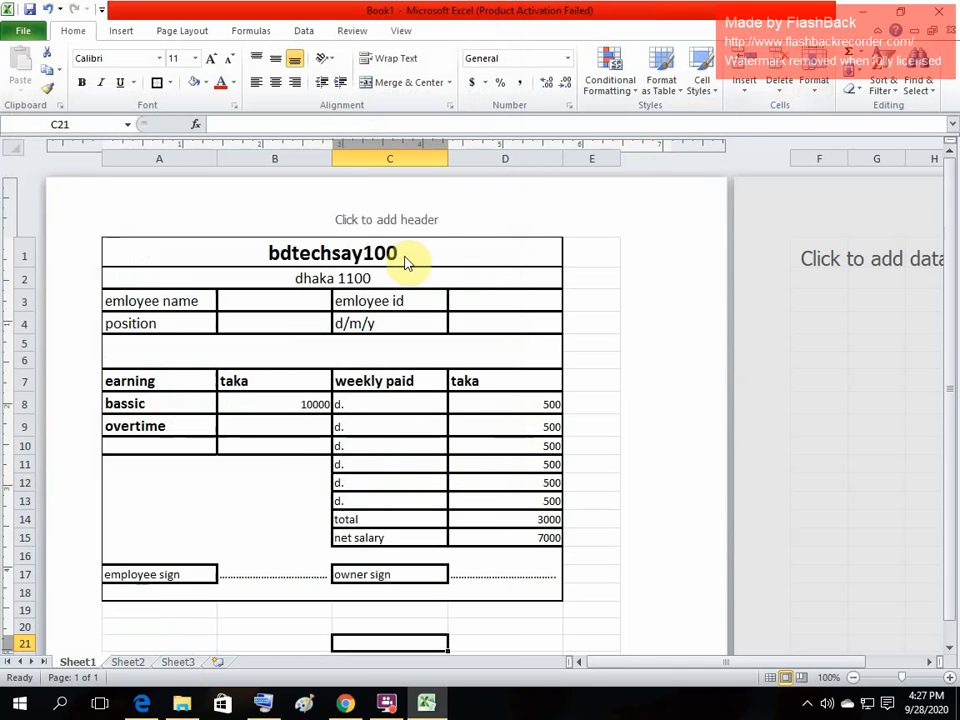
- Add a bottom border to the merged address cell A2 containing dhaka 1100
scroll(464, 399, "down", 3)
scroll(464, 399, "up", 3)
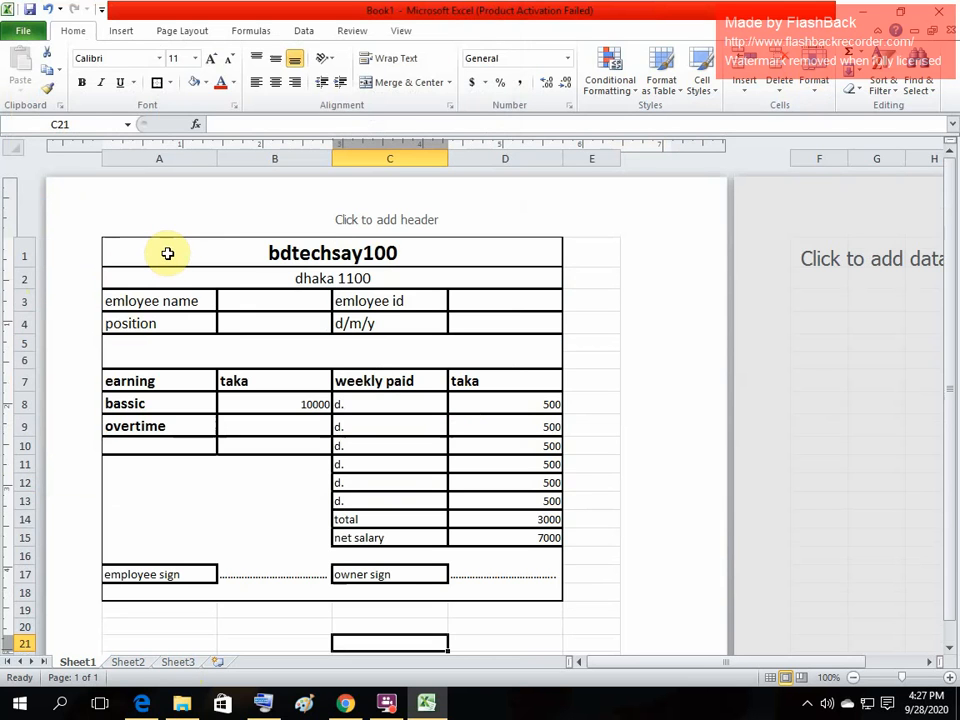
left_click(205, 275)
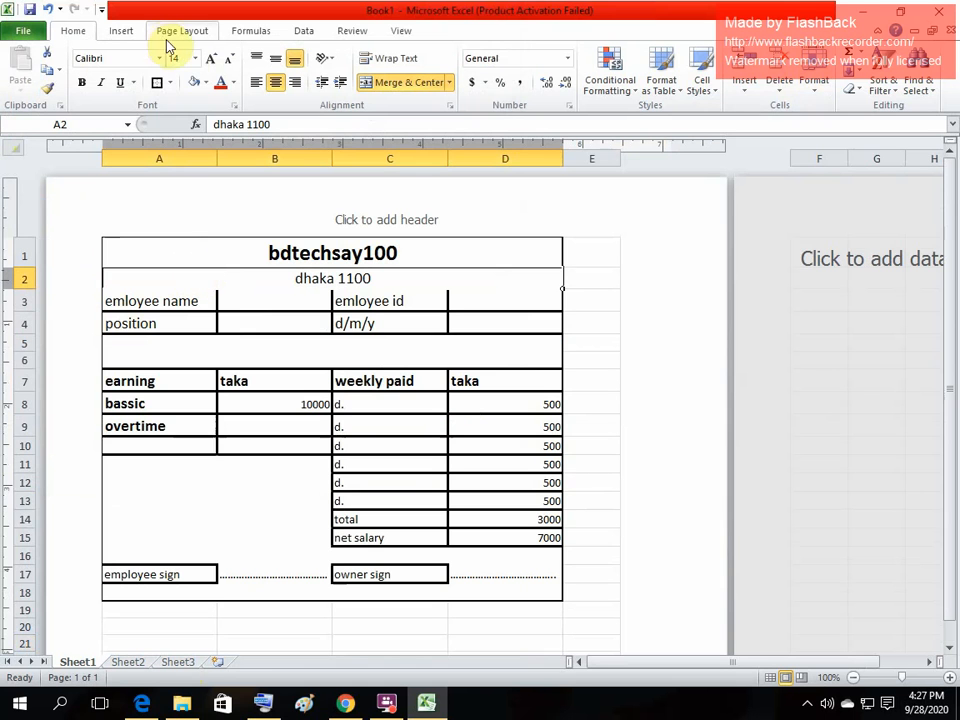
left_click(169, 84)
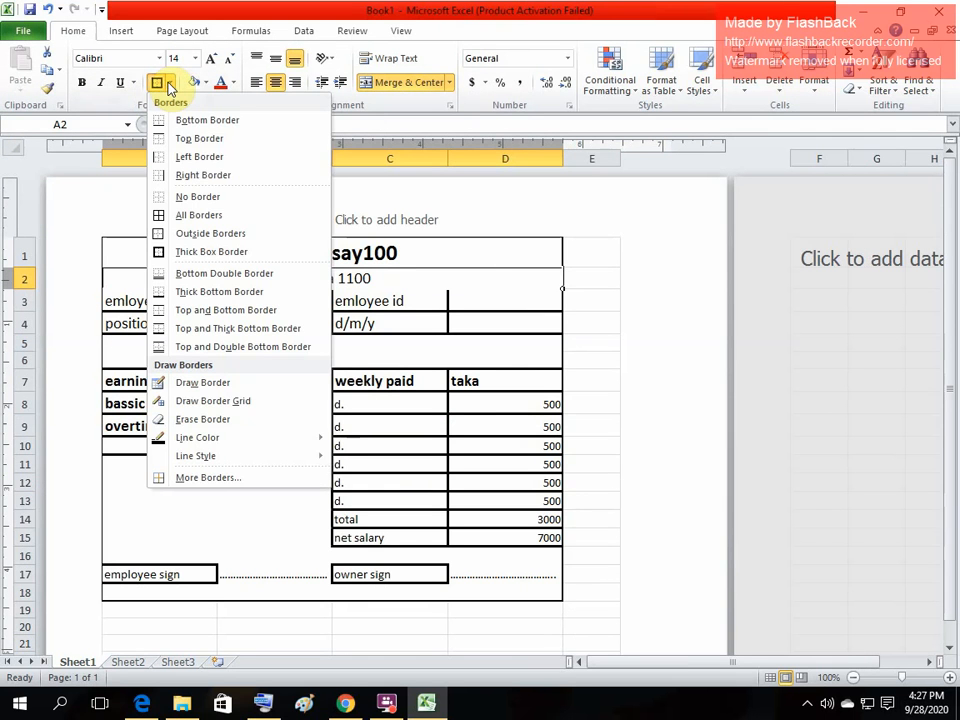
left_click(222, 122)
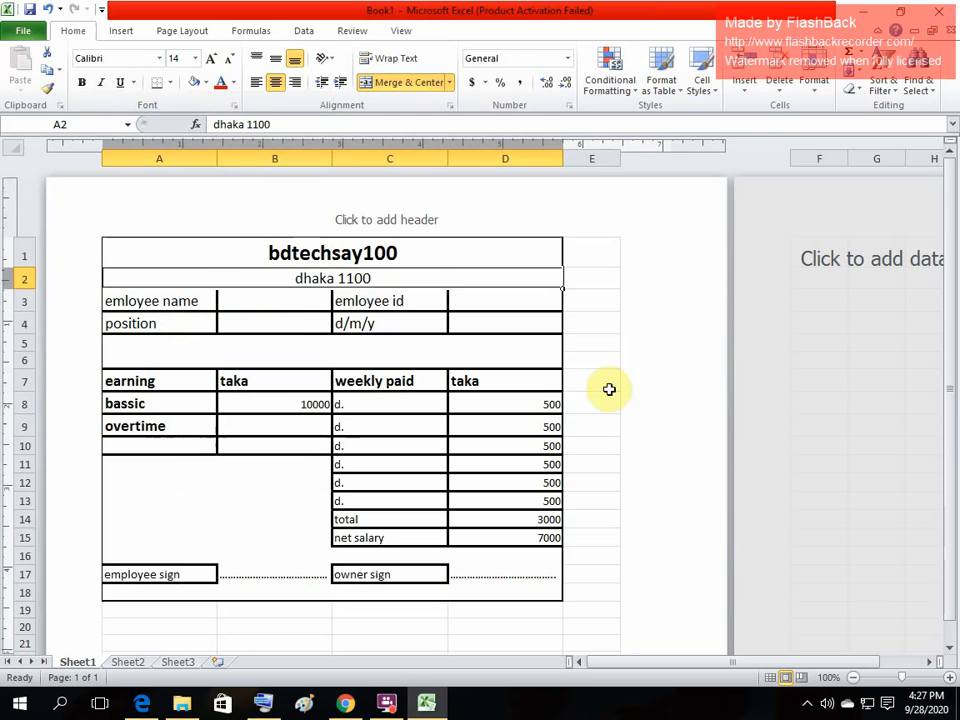
left_click(459, 630)
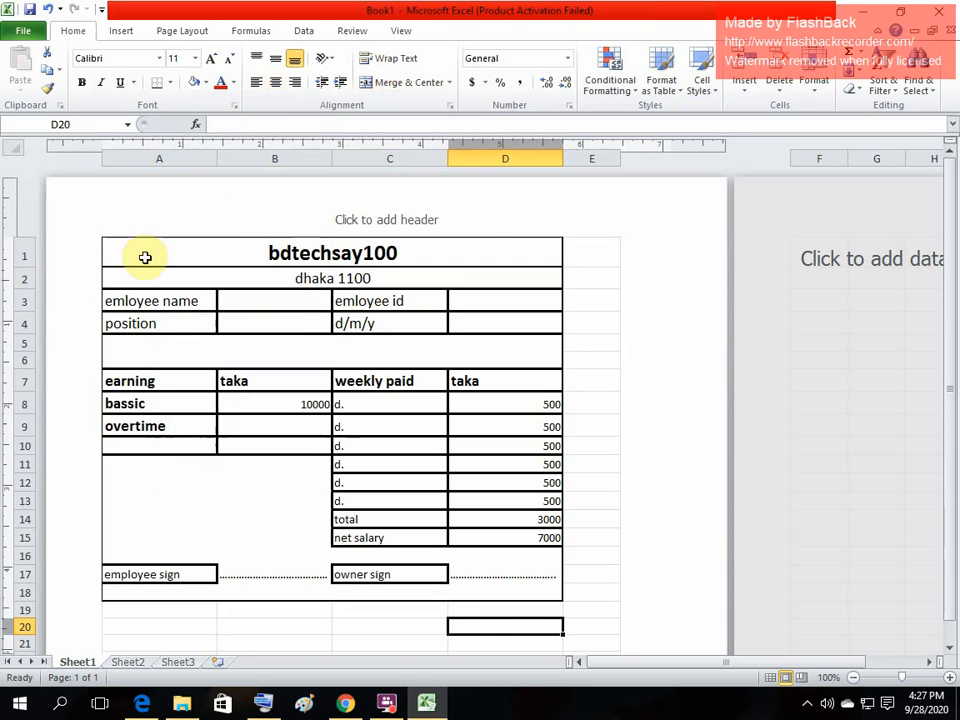
- Try to fill the title from merged cell A1 down into row 2
left_click(486, 277)
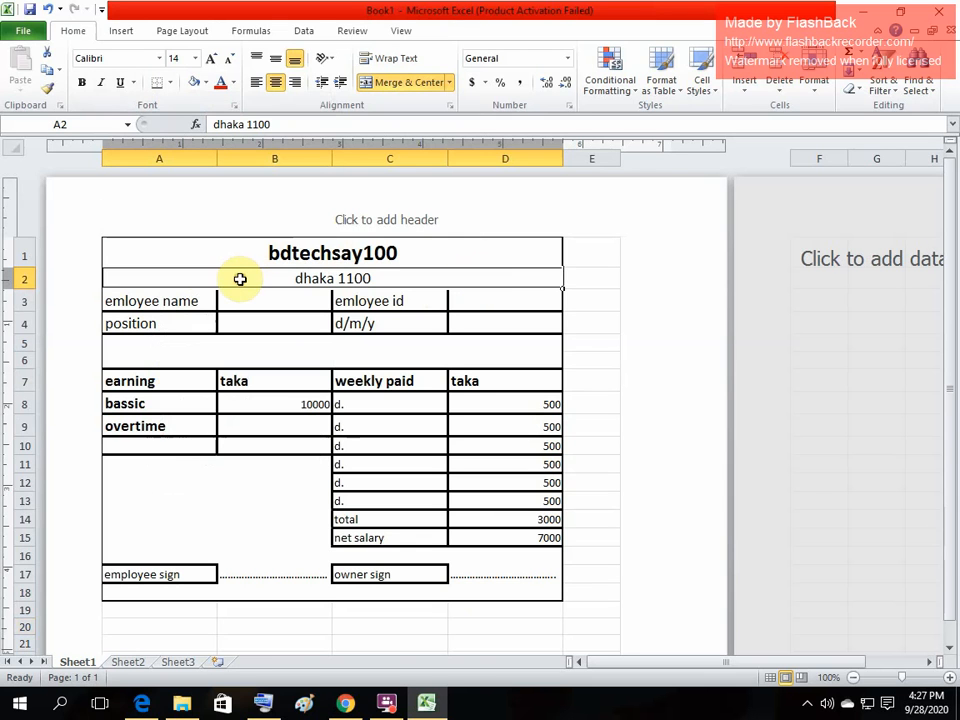
left_click(180, 249)
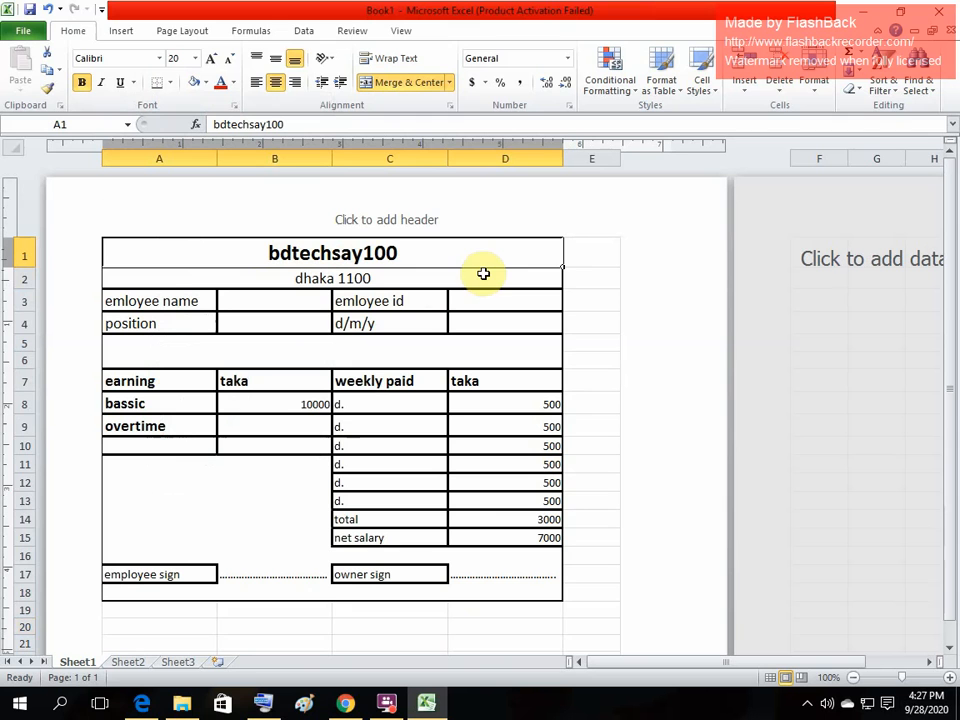
left_click_drag(562, 266, 563, 288)
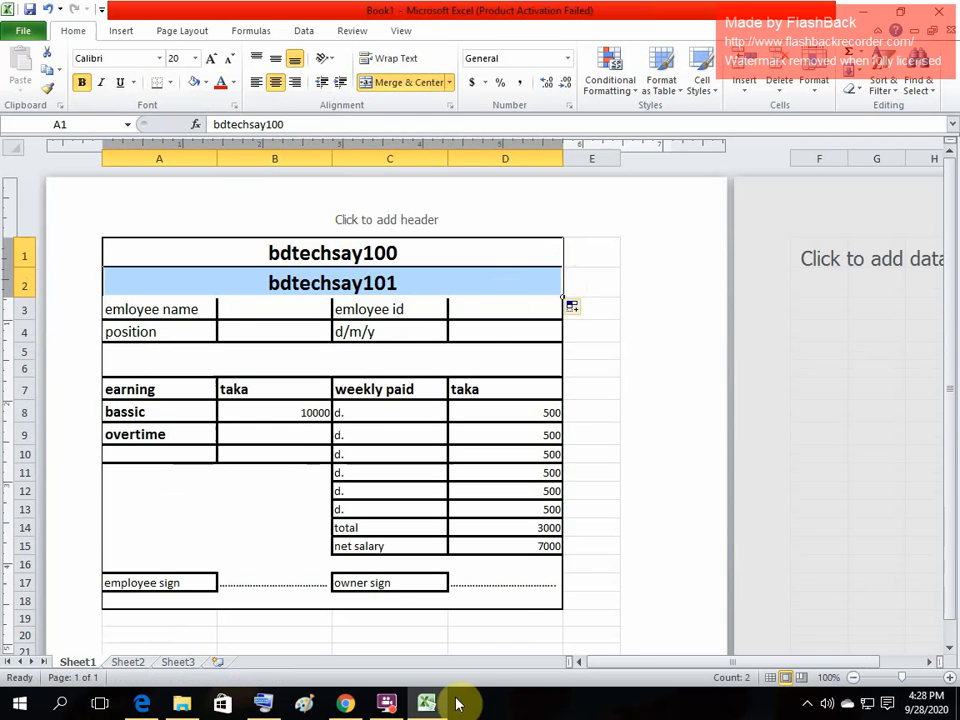
- Undo the fill over address row 2 with the on-screen keyboard
left_click(277, 712)
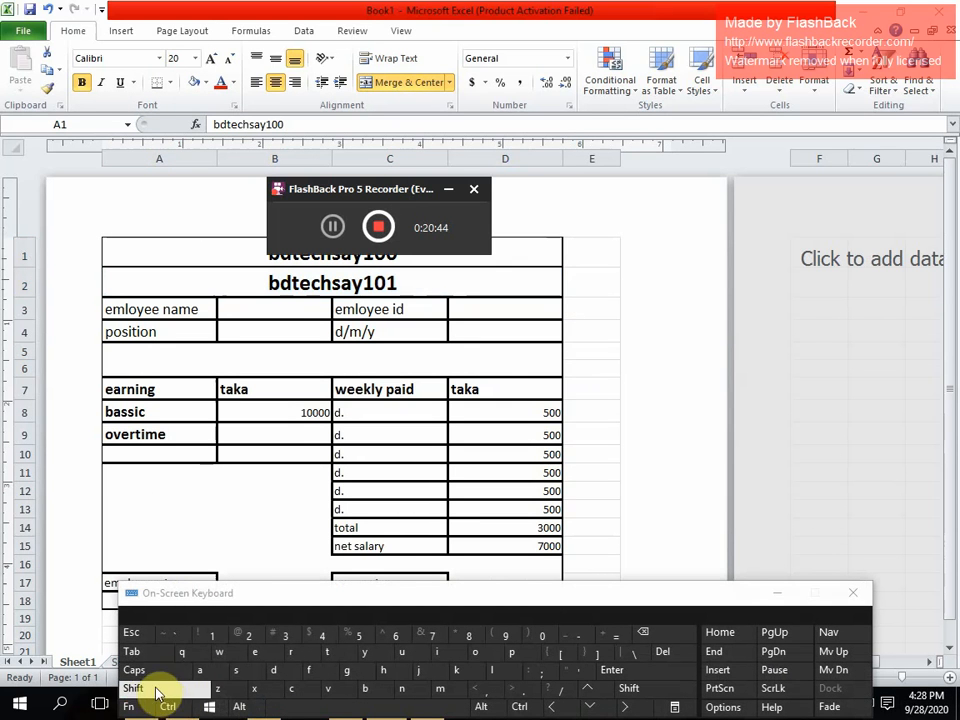
left_click(167, 706)
left_click(218, 690)
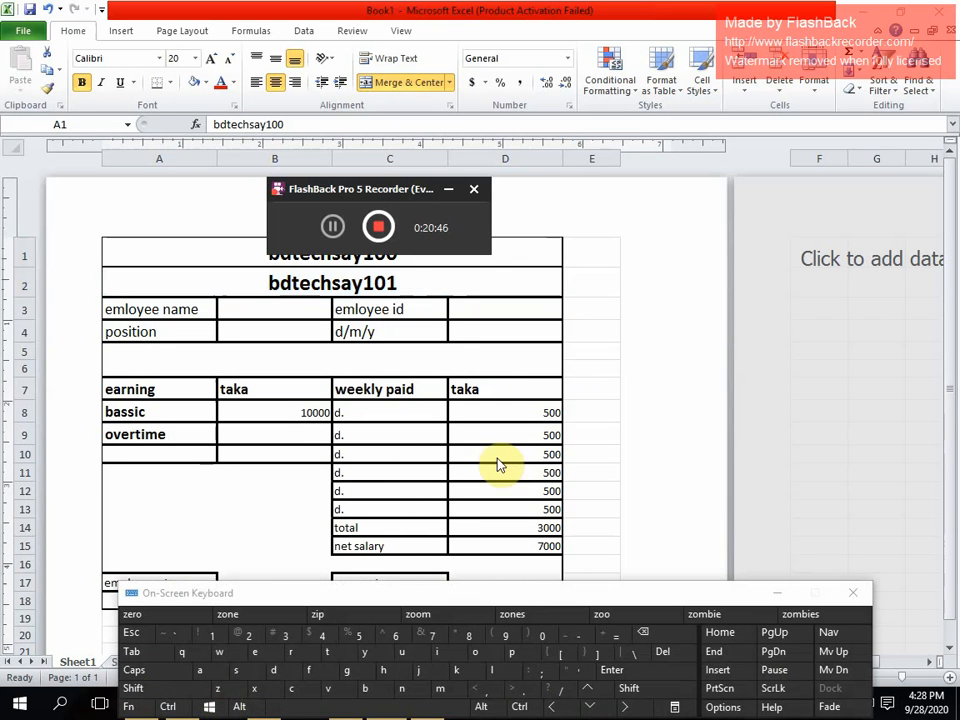
left_click(449, 189)
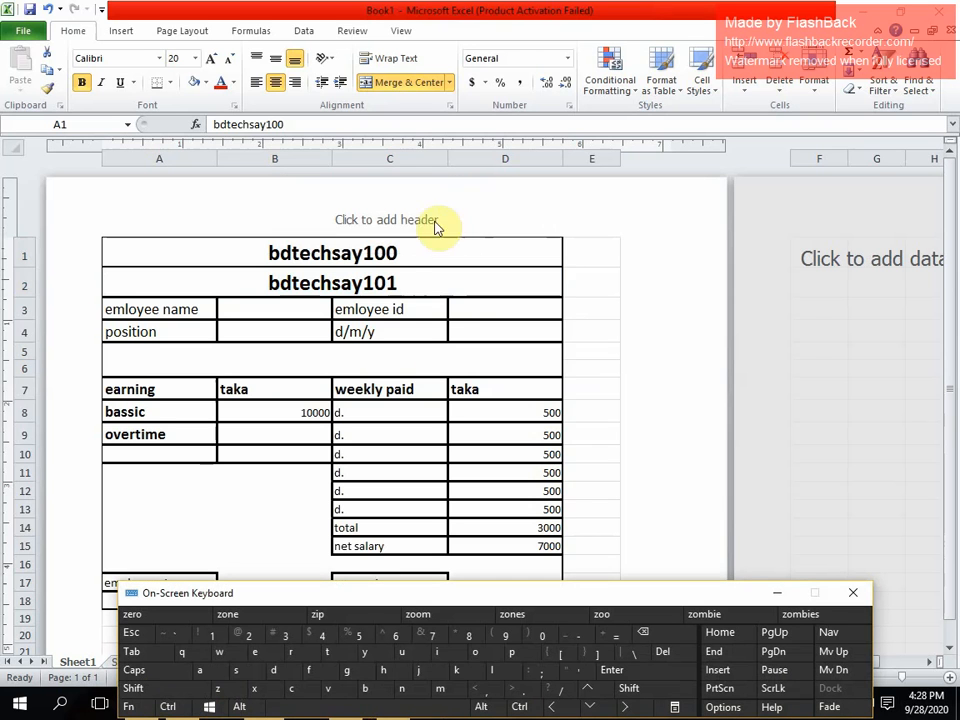
left_click(453, 287)
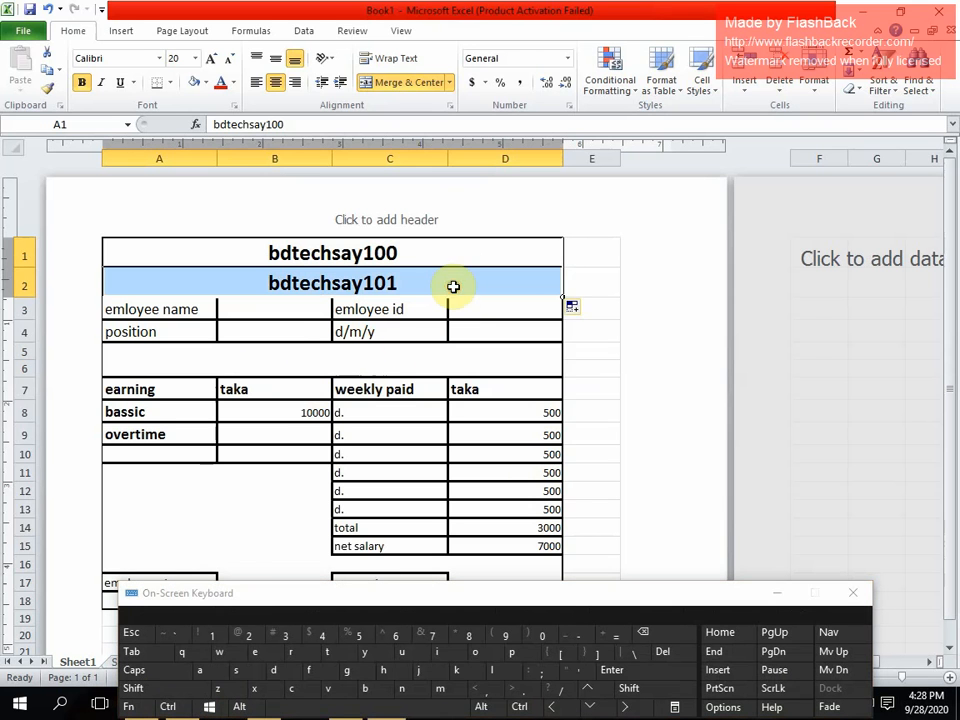
left_click(170, 707)
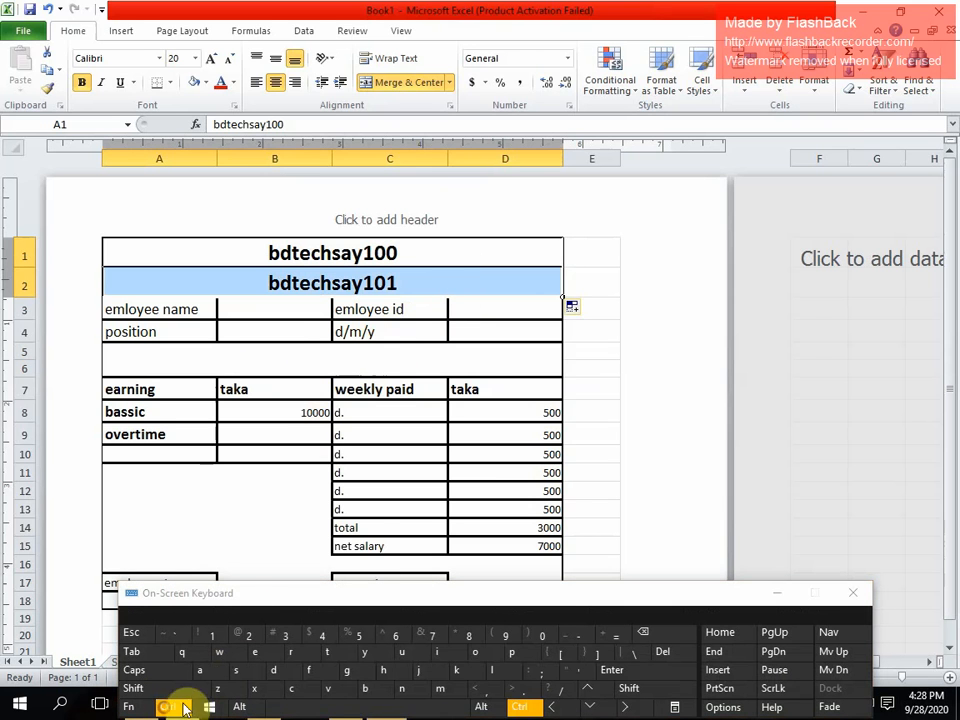
left_click(217, 688)
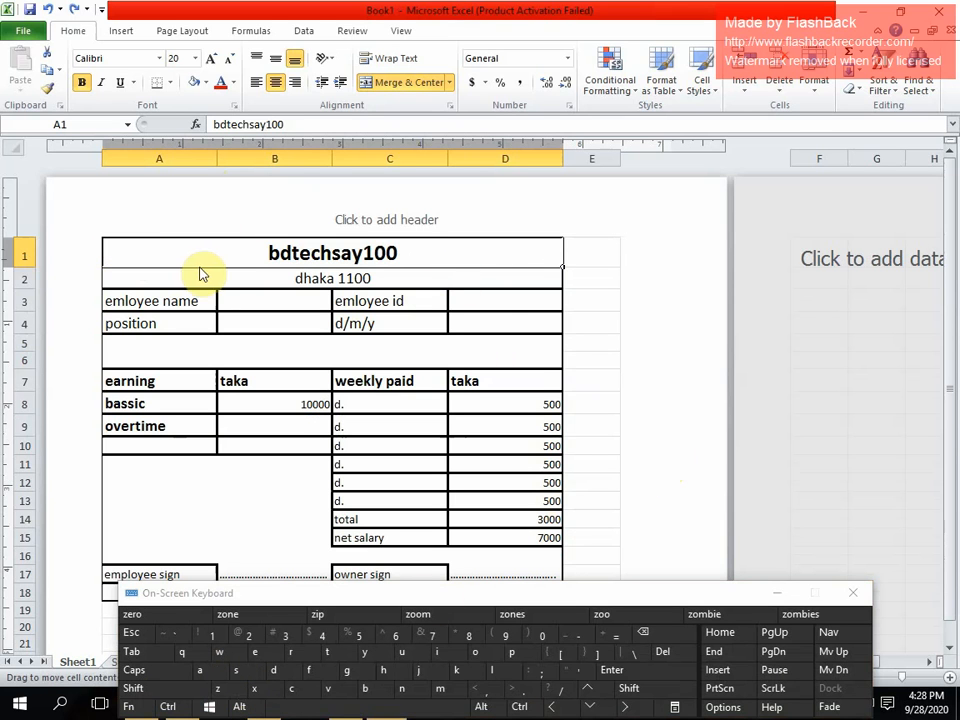
- Try to move the title cell A1 onto the address row, cancelling the replacement of its contents
mouse_move(199, 270)
left_mouse_down()
mouse_move(355, 282)
mouse_move(197, 270)
left_mouse_up()
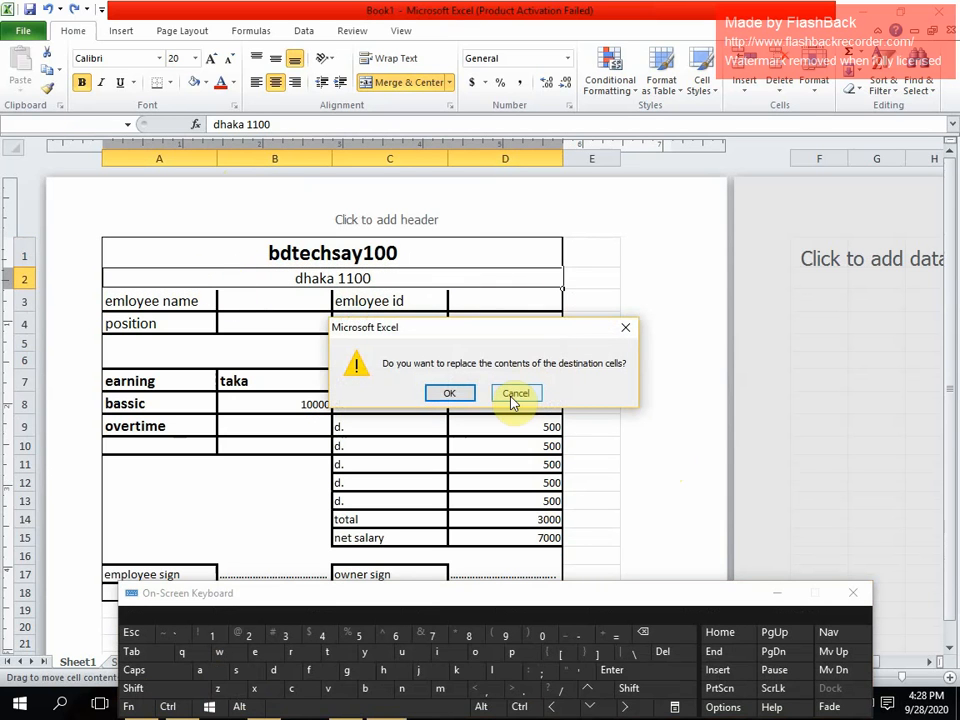
left_click(516, 395)
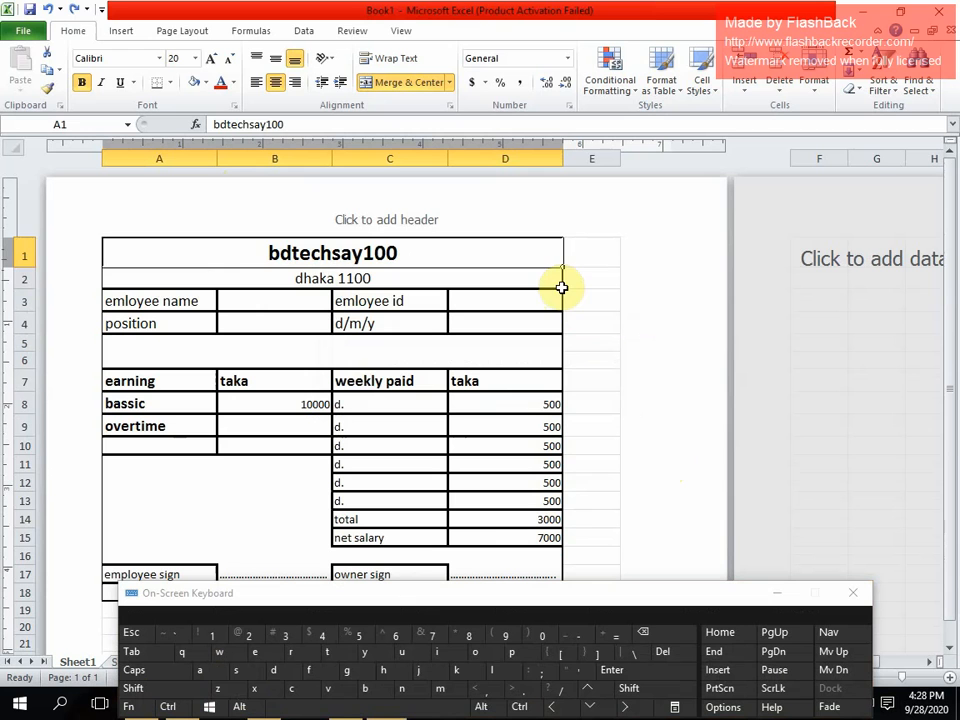
left_click_drag(550, 279, 494, 284)
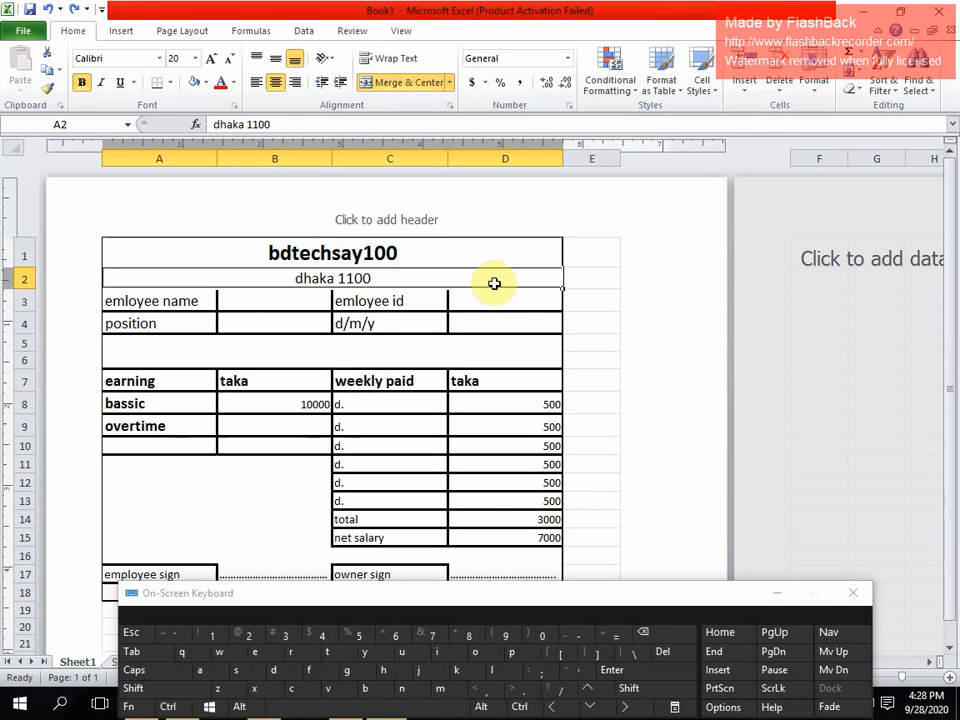
- Look over the finished salary slip from top to bottom and minimise the on-screen keyboard
left_click(597, 288)
left_click(589, 326)
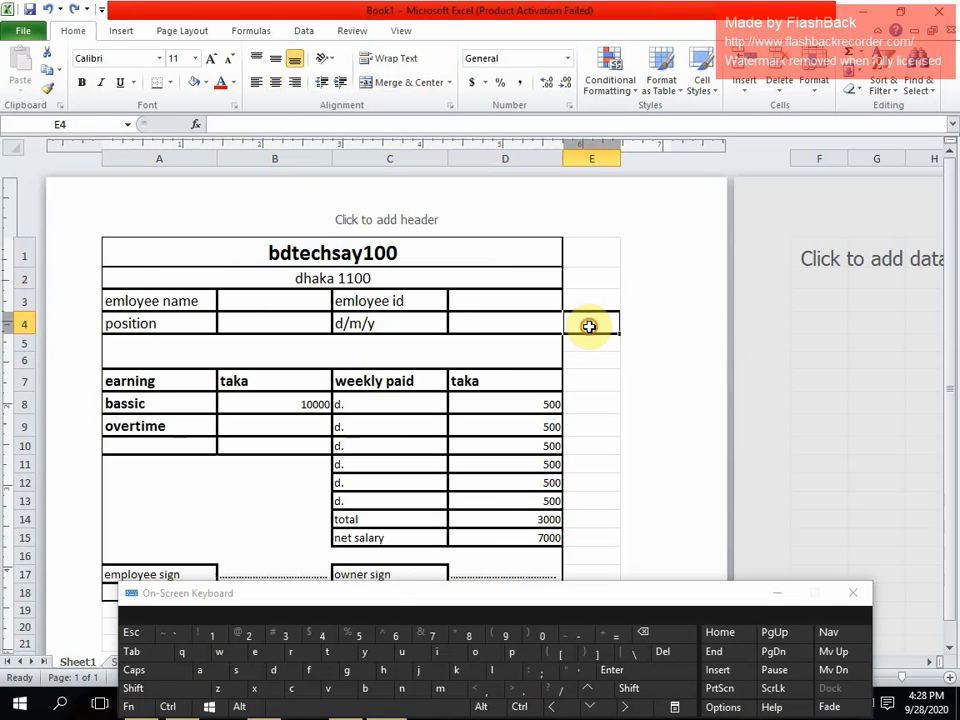
scroll(598, 335, "down", 2)
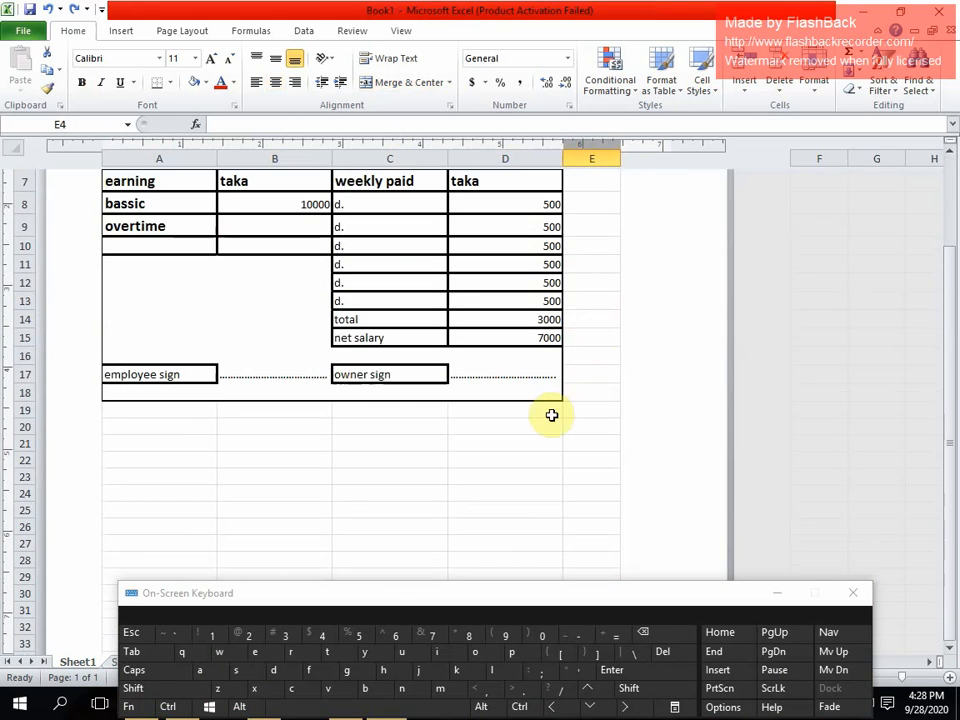
left_click(531, 458)
scroll(531, 456, "up", 3)
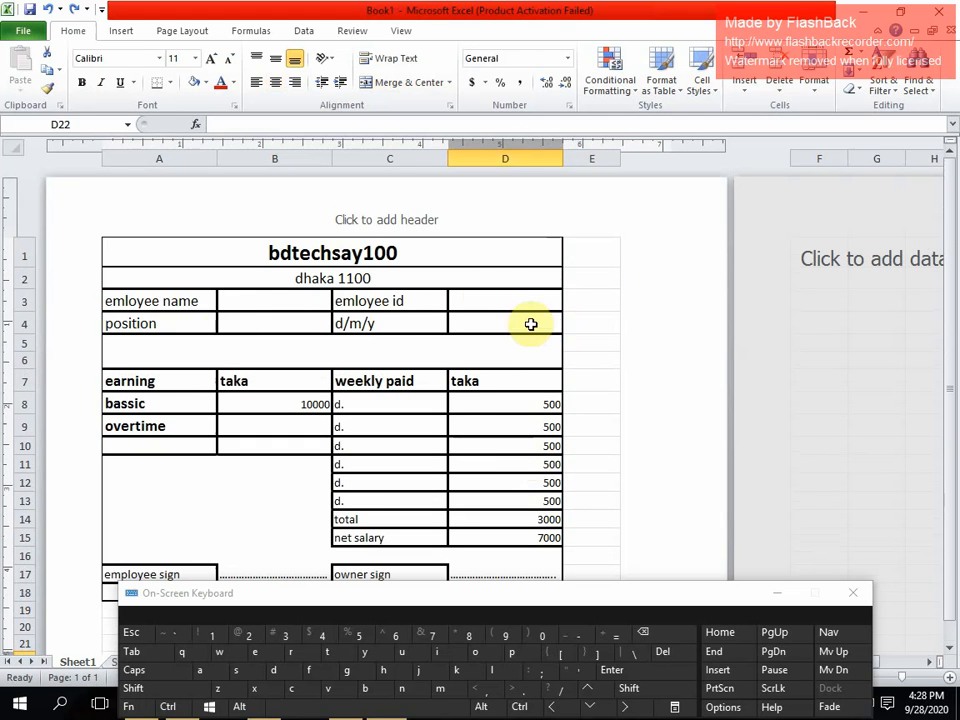
left_click(611, 303)
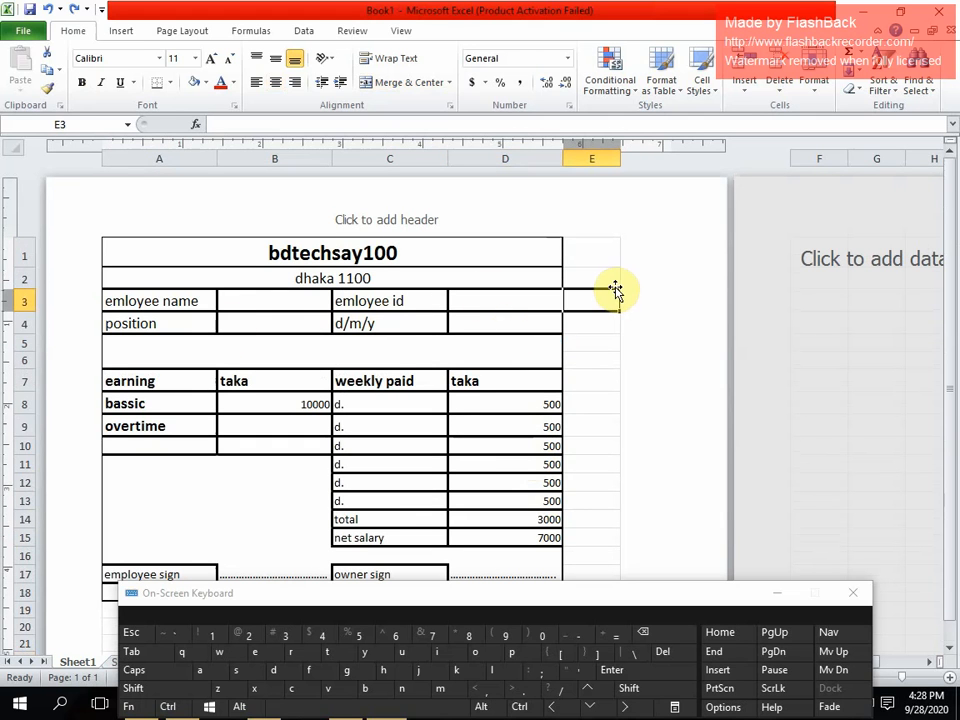
left_click(602, 255)
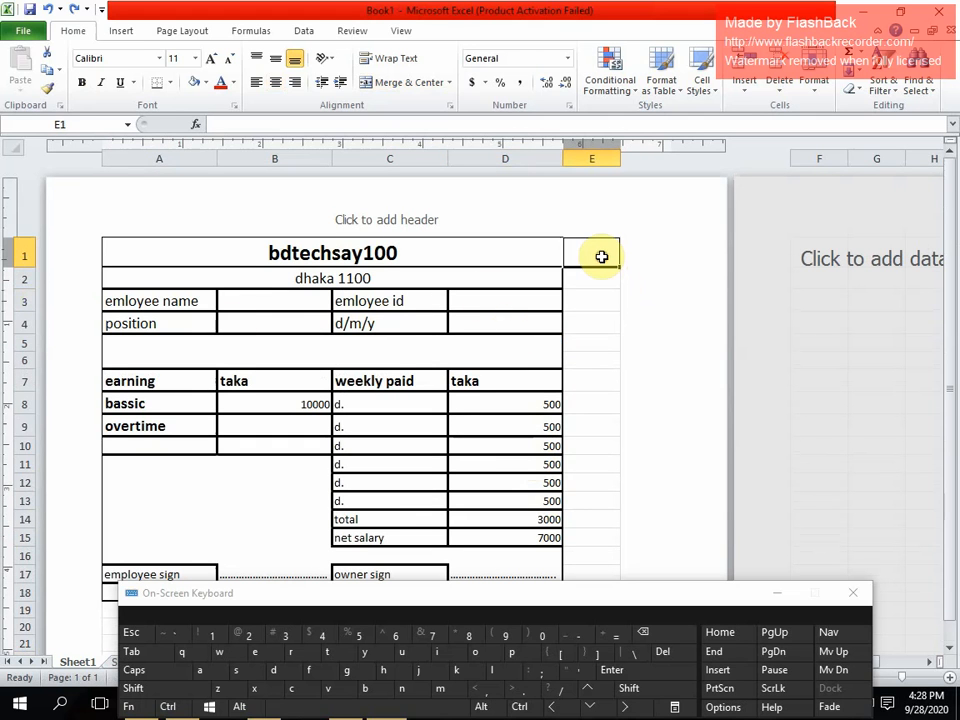
left_click(770, 595)
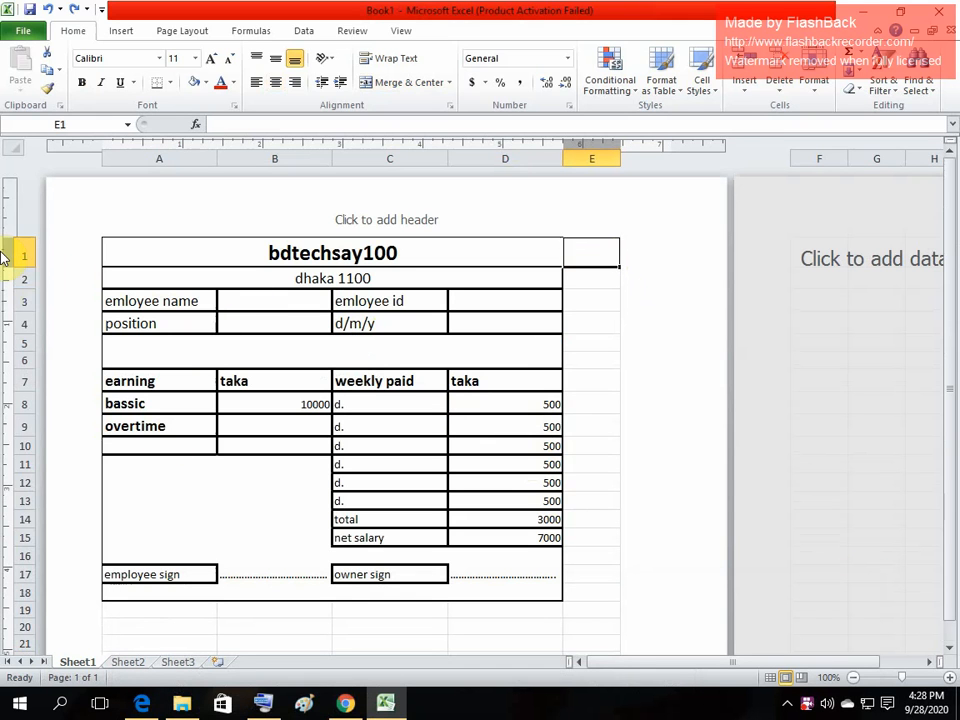